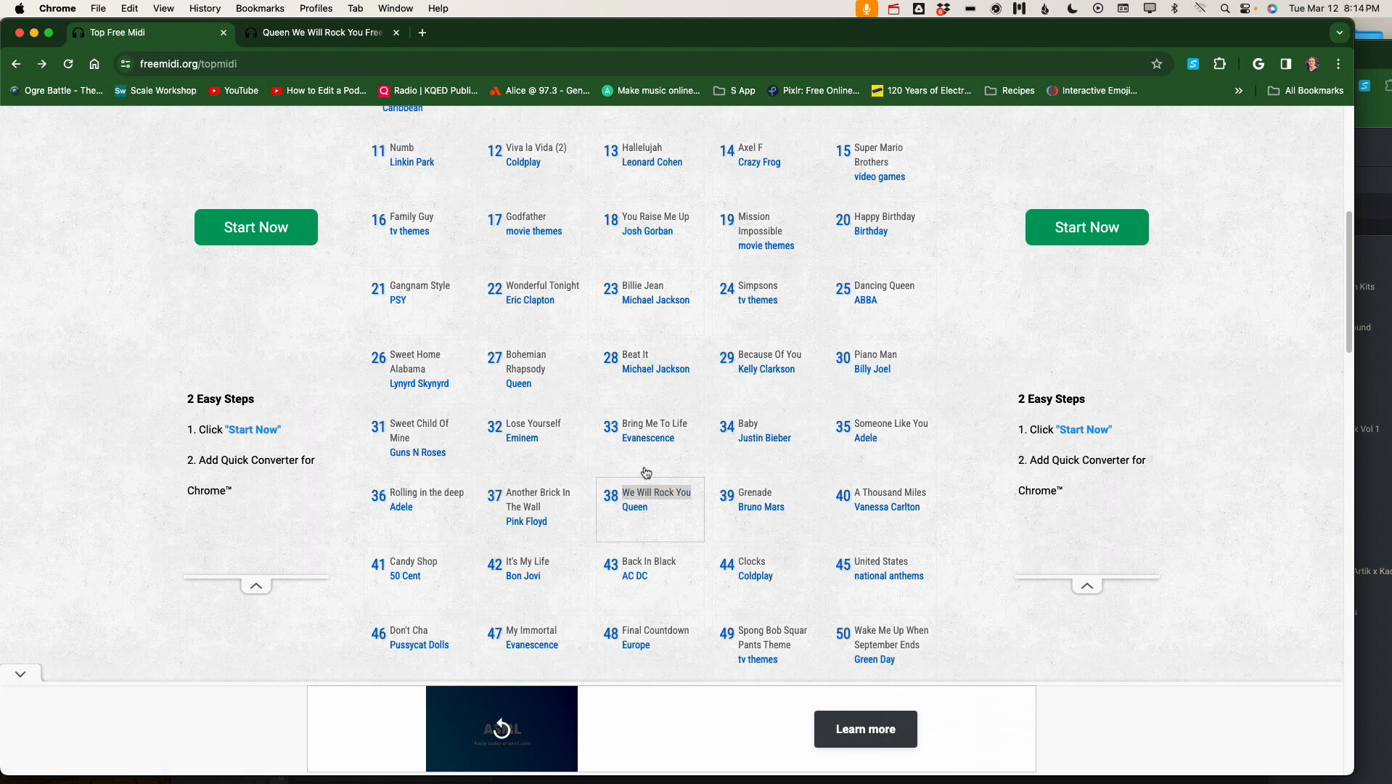
Show the Queen We Will Rock You MIDI download page on FreeMidi.org and minimize that browser window
click(324, 40)
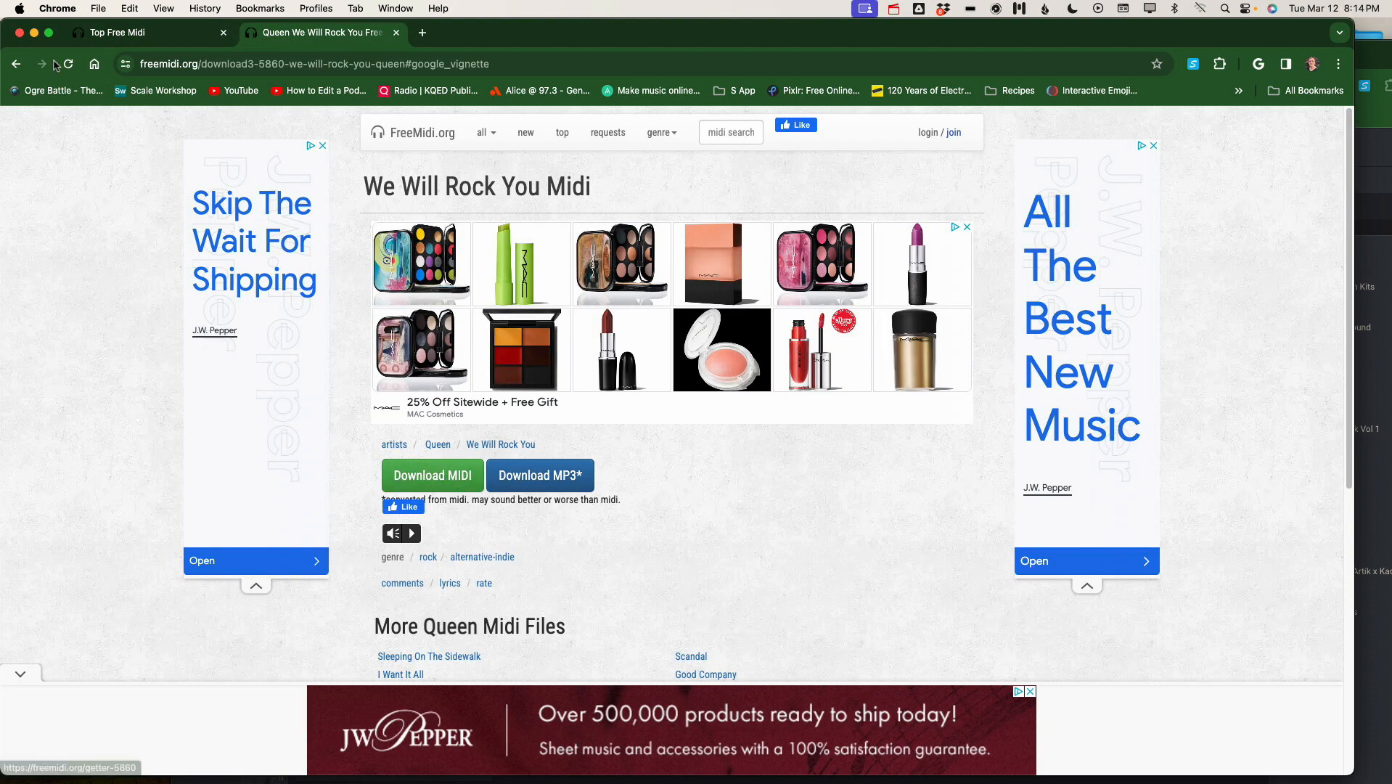
click(35, 33)
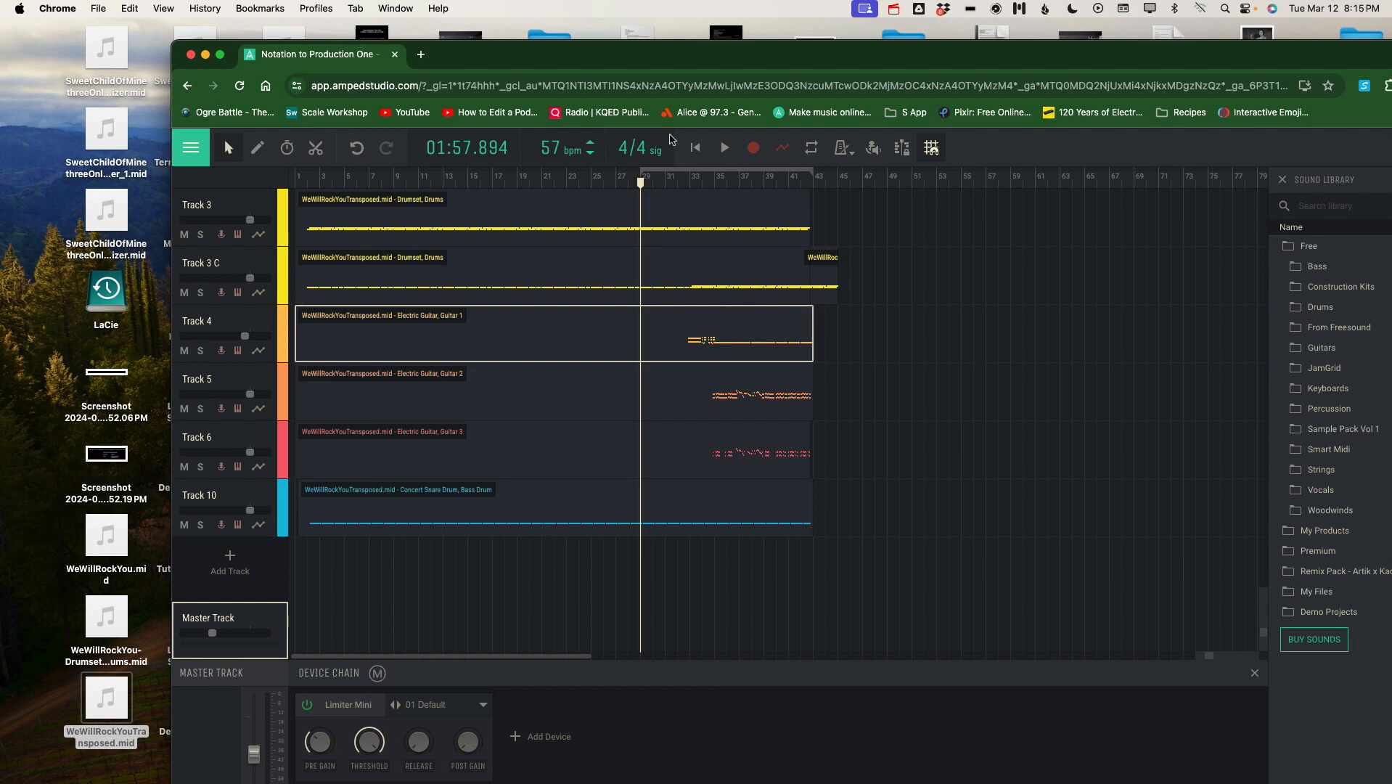
Switch to MuseScore and bring its untitled score window to the front, moved slightly upward on the screen
mouse_move(1242, 773)
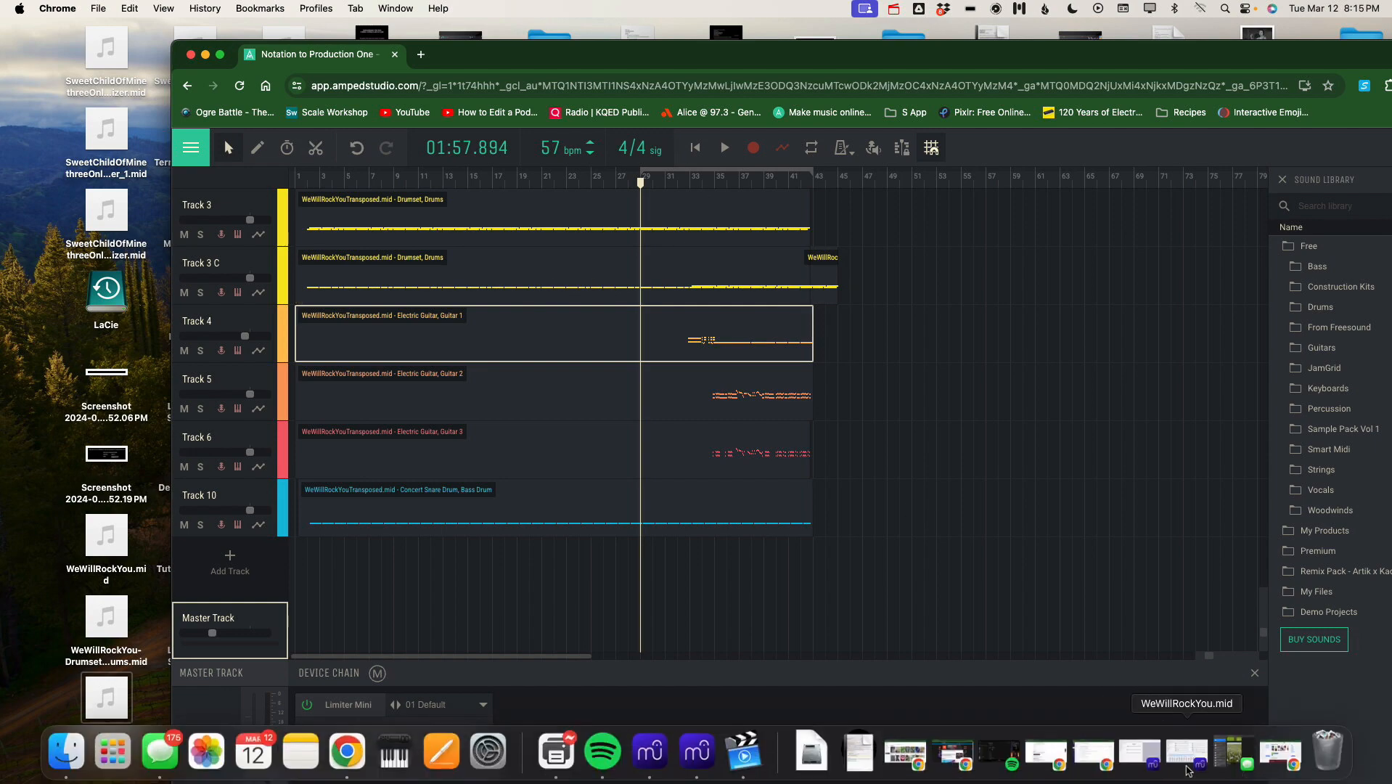
click(1151, 761)
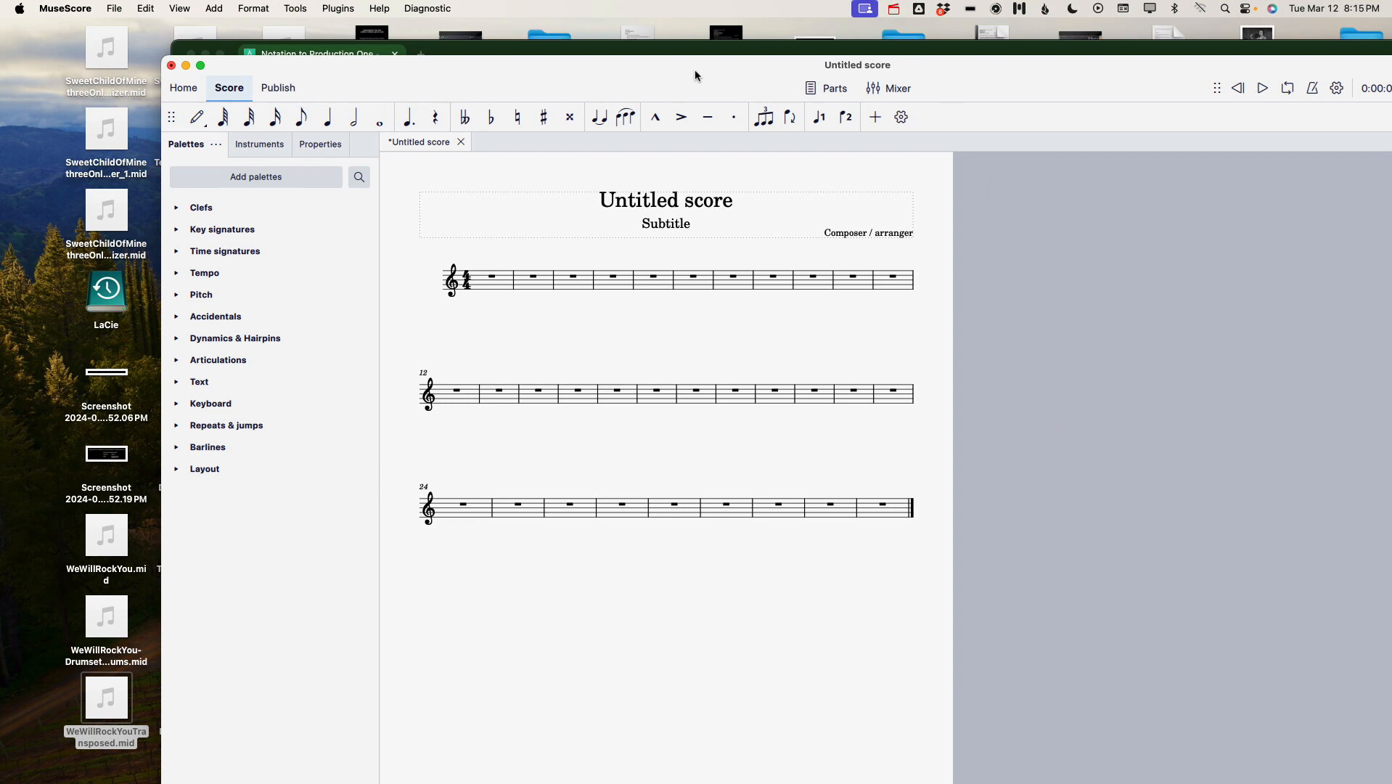
mouse_move(696, 74)
mouse_down()
mouse_move(597, 61)
mouse_move(695, 57)
mouse_up()
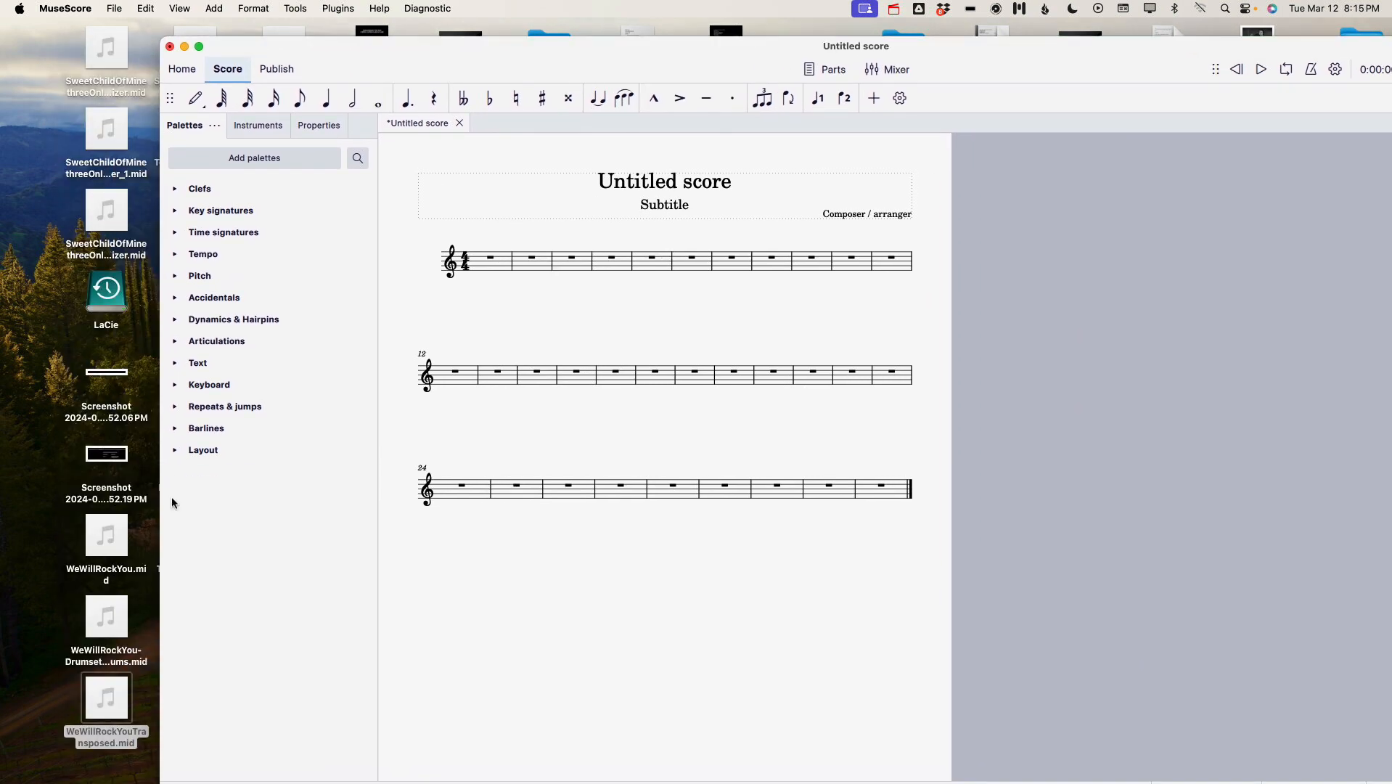
Open WeWillRockYou.mid from the desktop in MuseScore and restore its window to a smaller size
mouse_move(95, 685)
mouse_move(102, 545)
drag(90, 524, 500, 196)
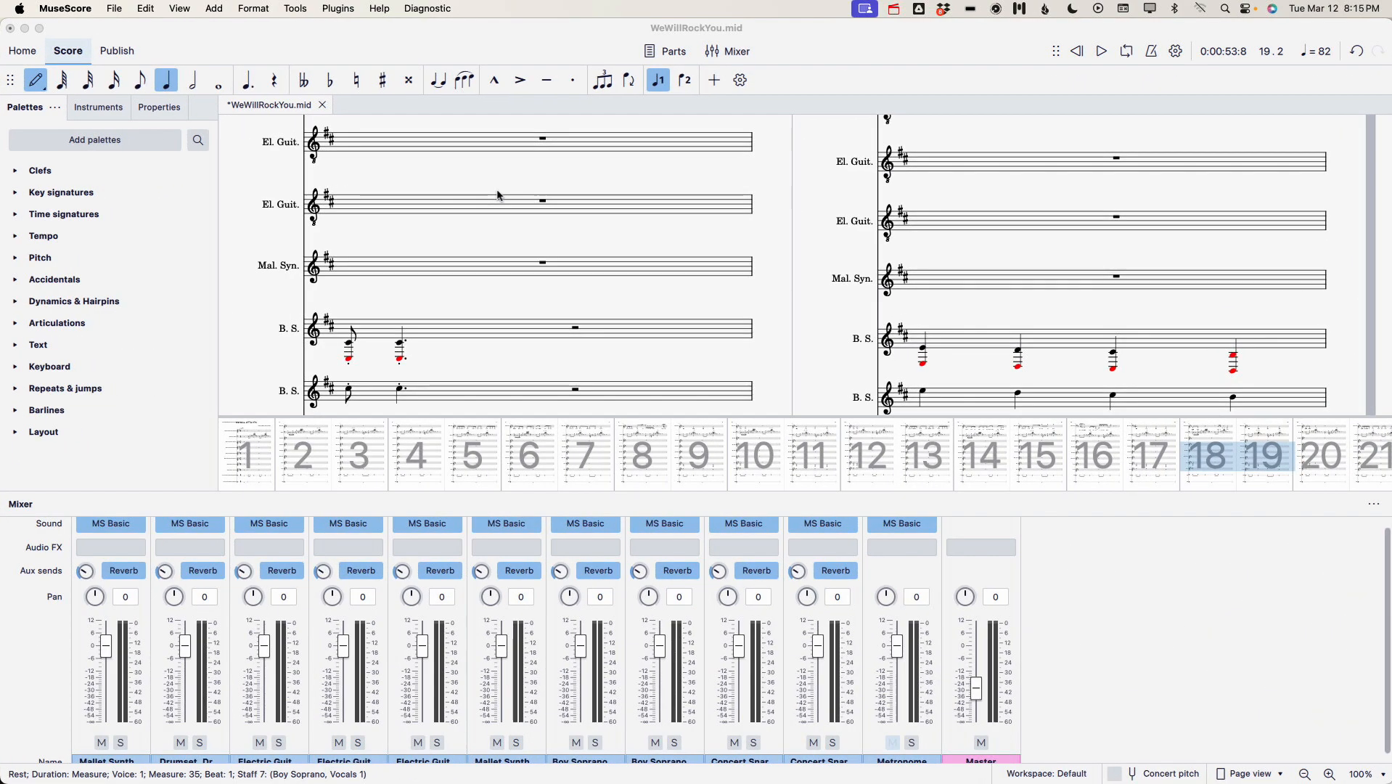
click(438, 135)
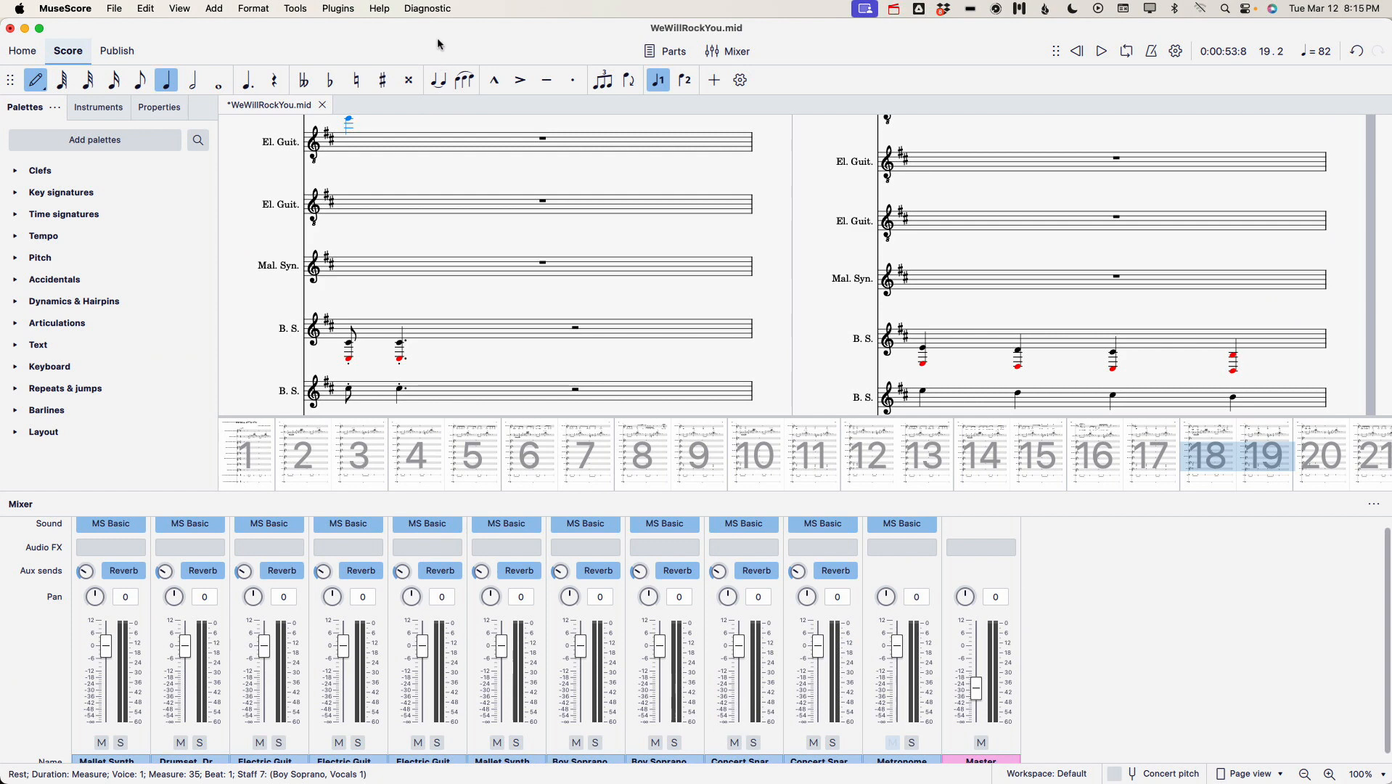
double_click(149, 33)
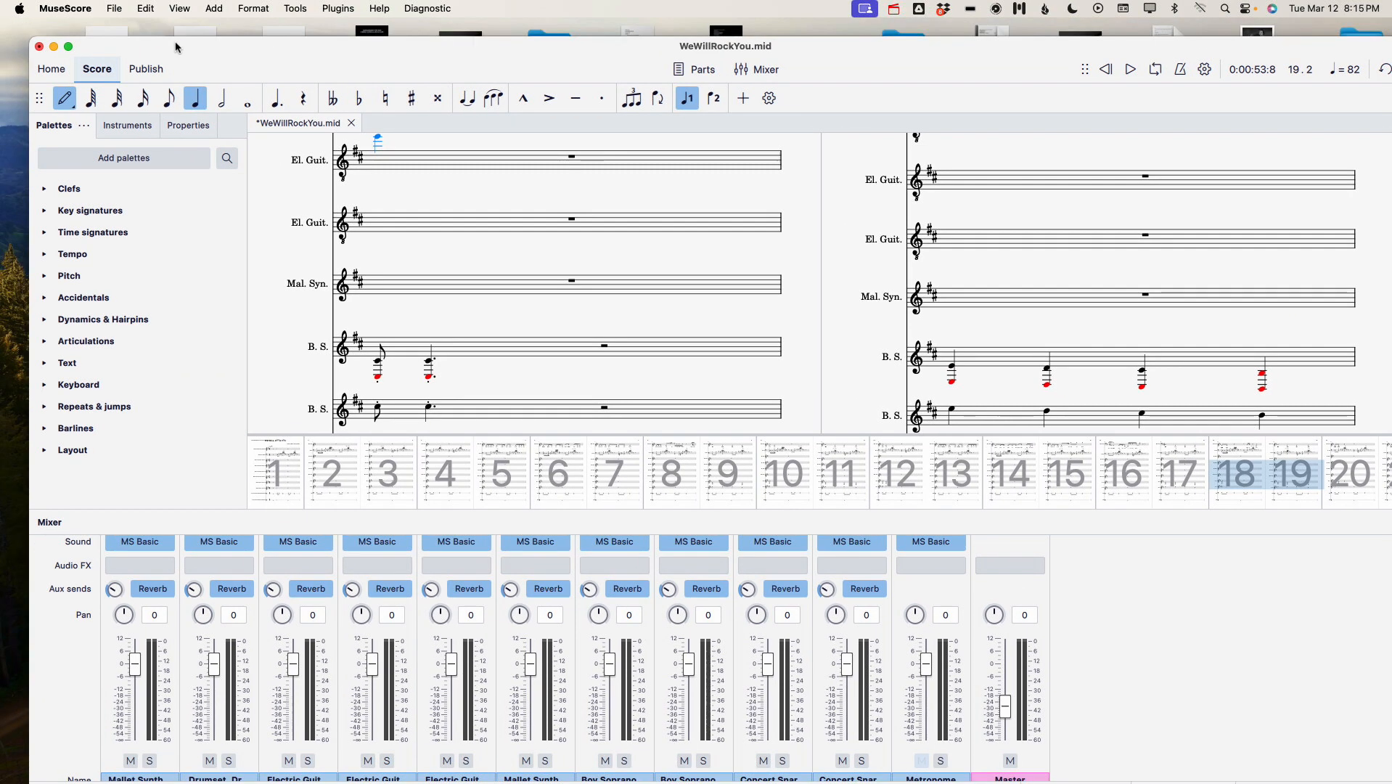
Save the edited score to the computer's Desktop as WeWillRockYouChanged and close its window
click(117, 8)
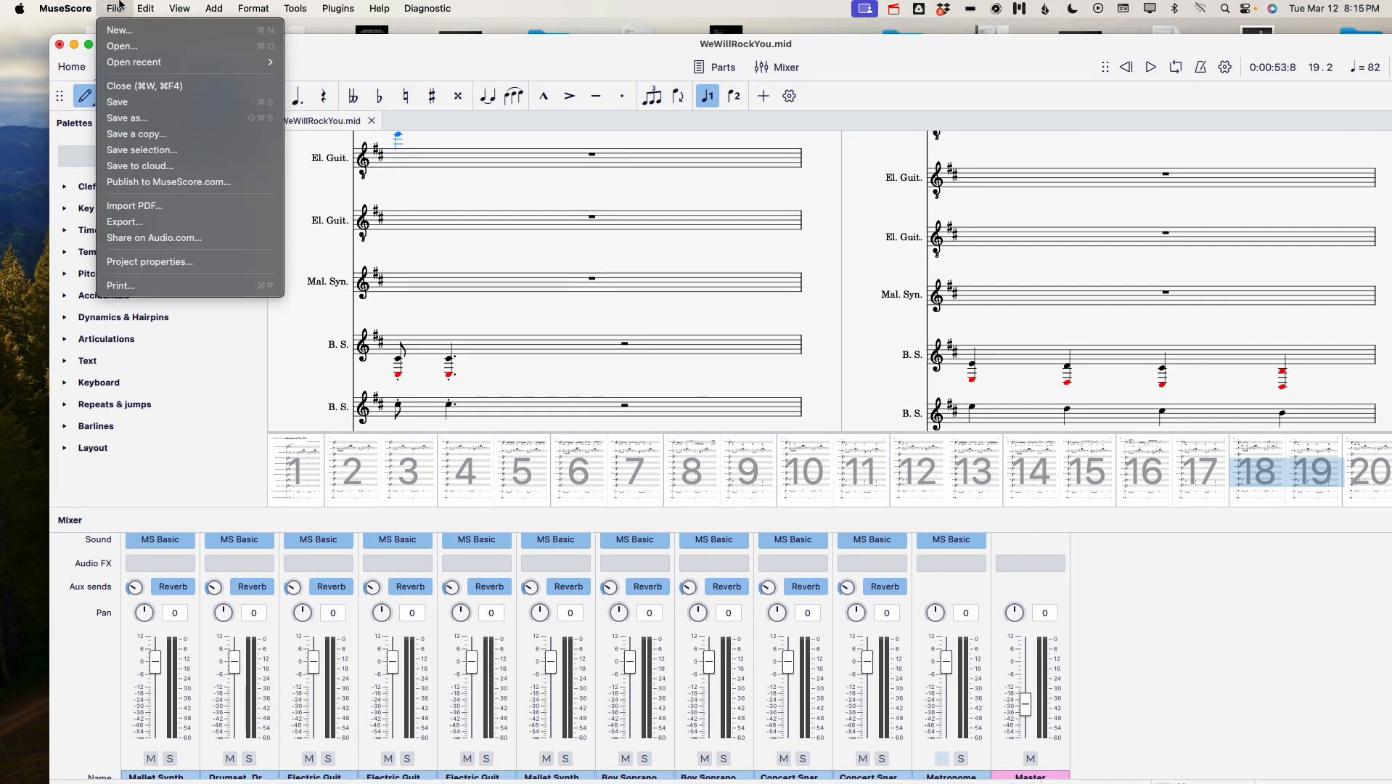
click(134, 120)
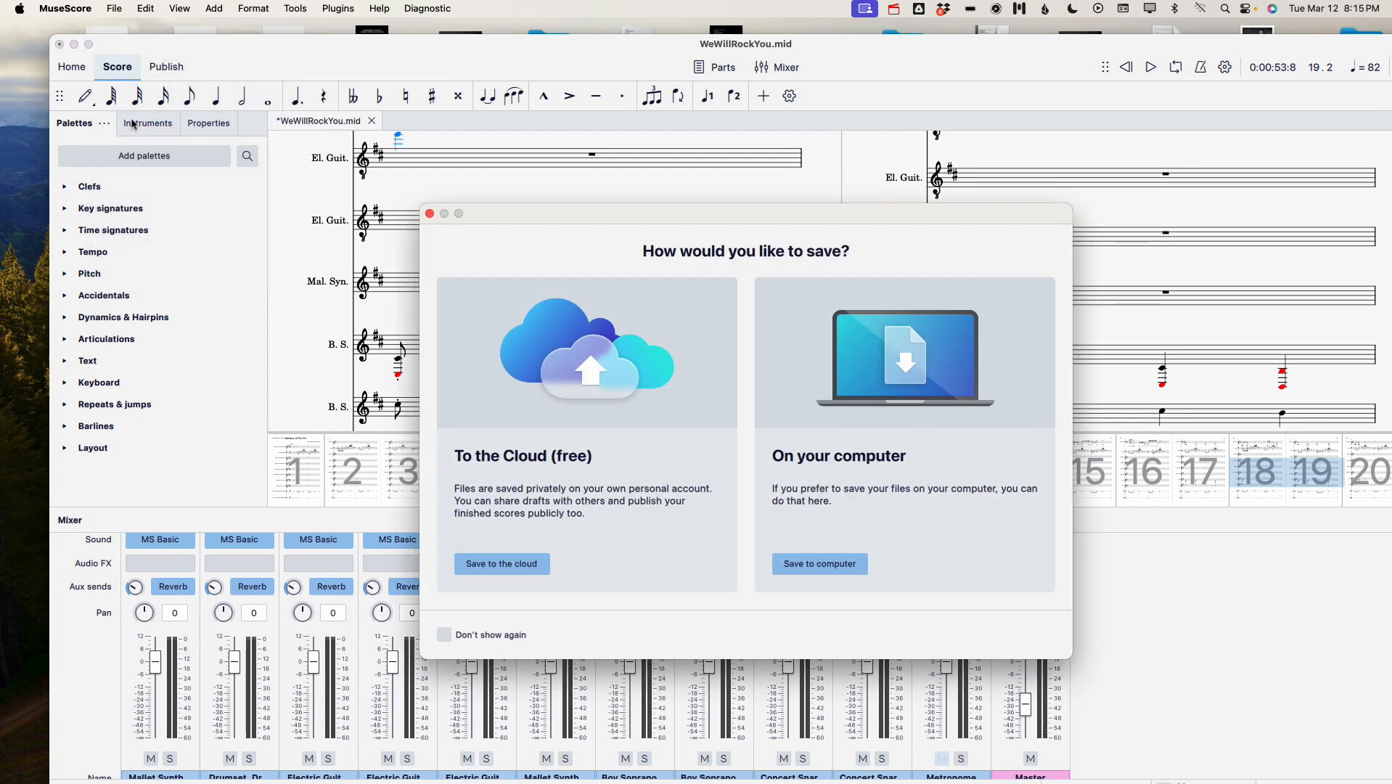
click(795, 566)
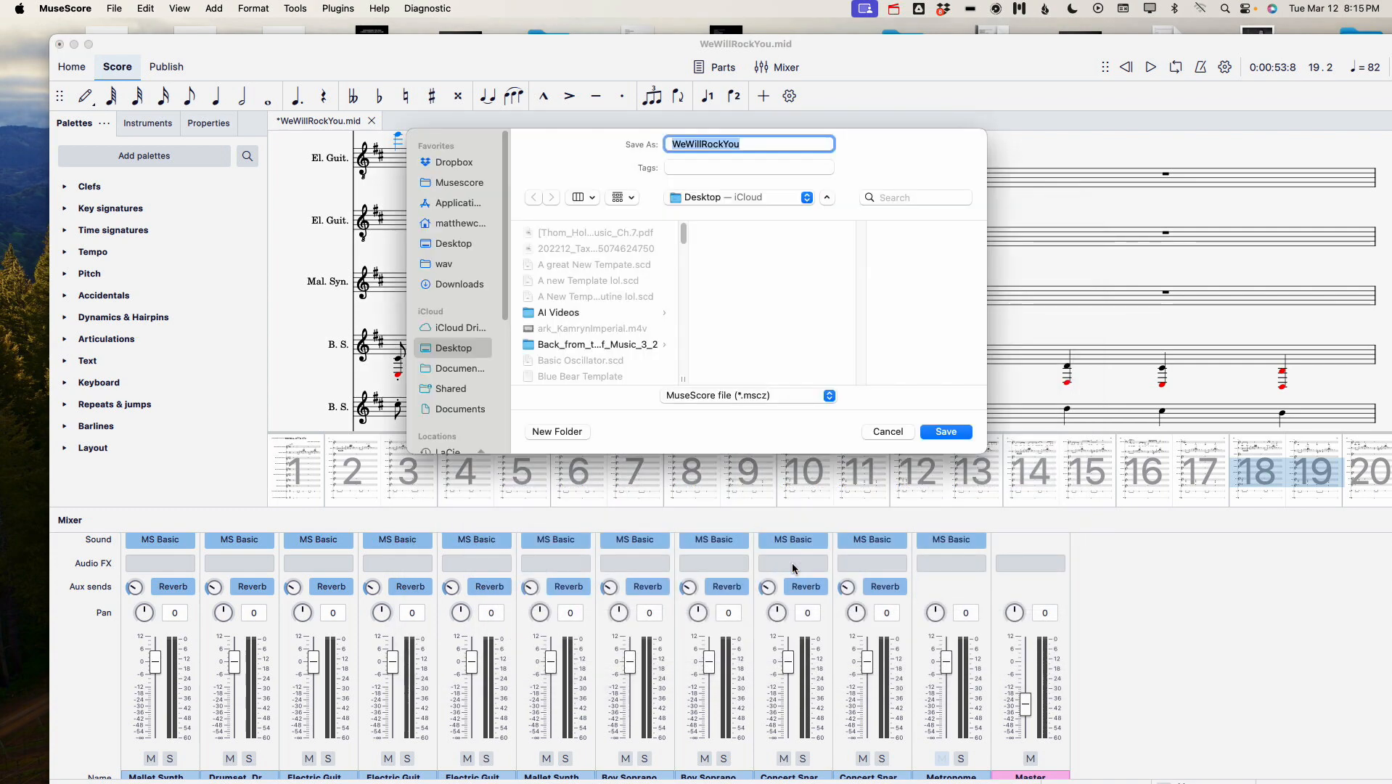
click(754, 143)
text(Changed)
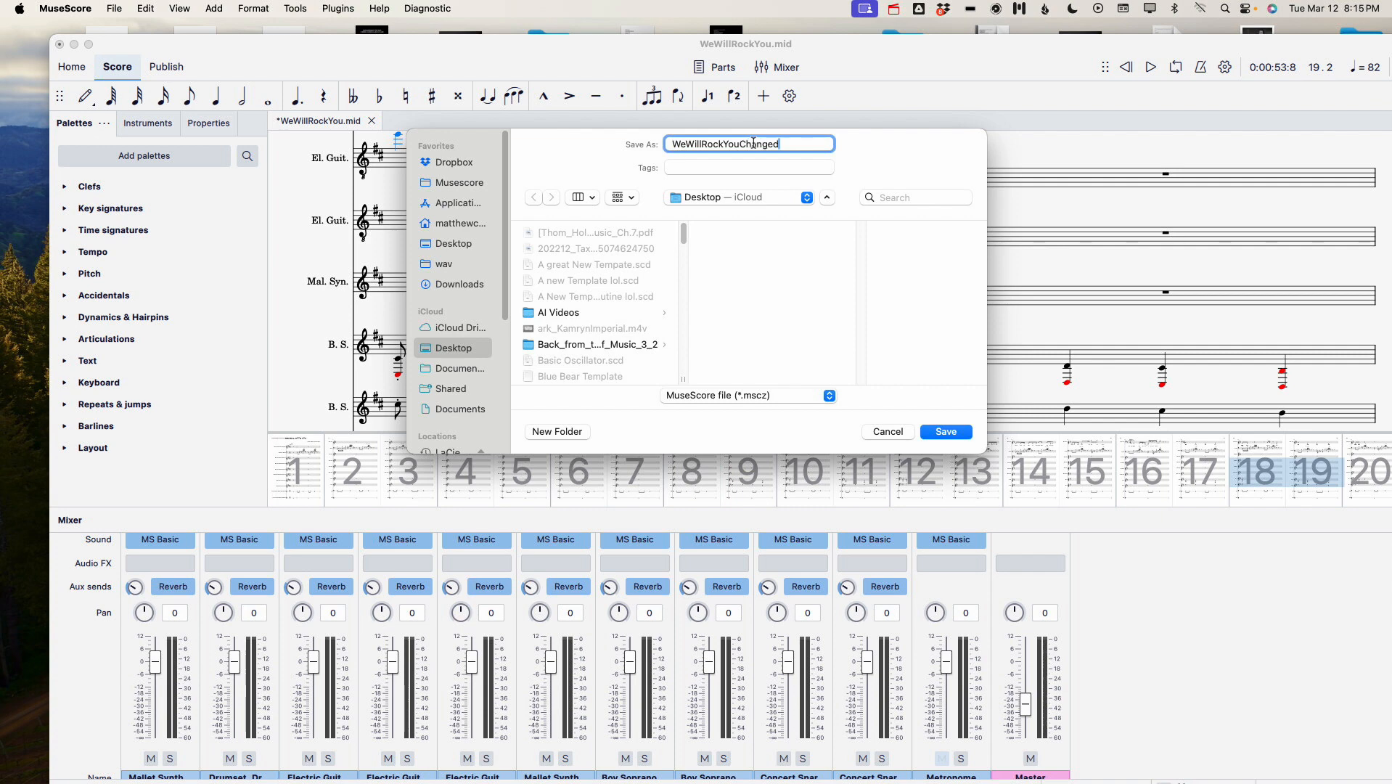
click(948, 432)
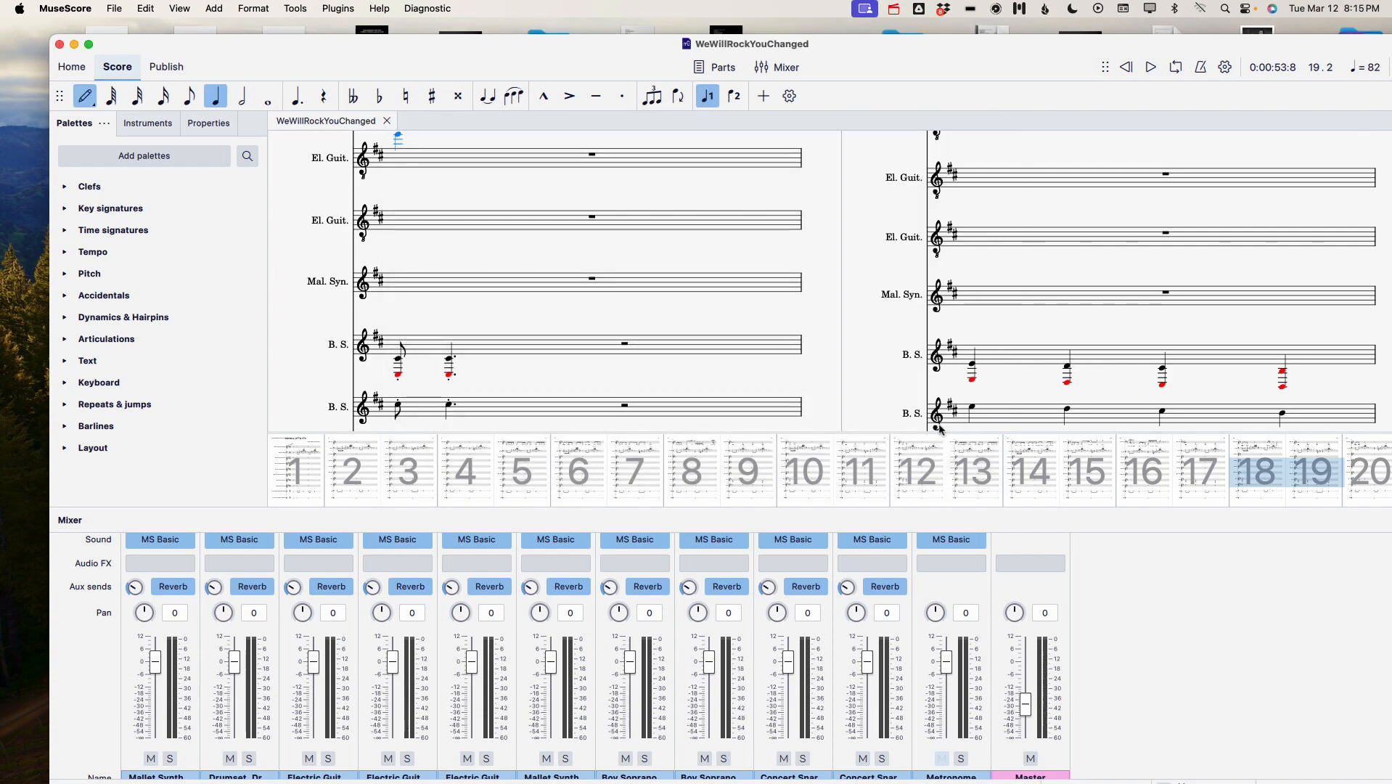
click(59, 45)
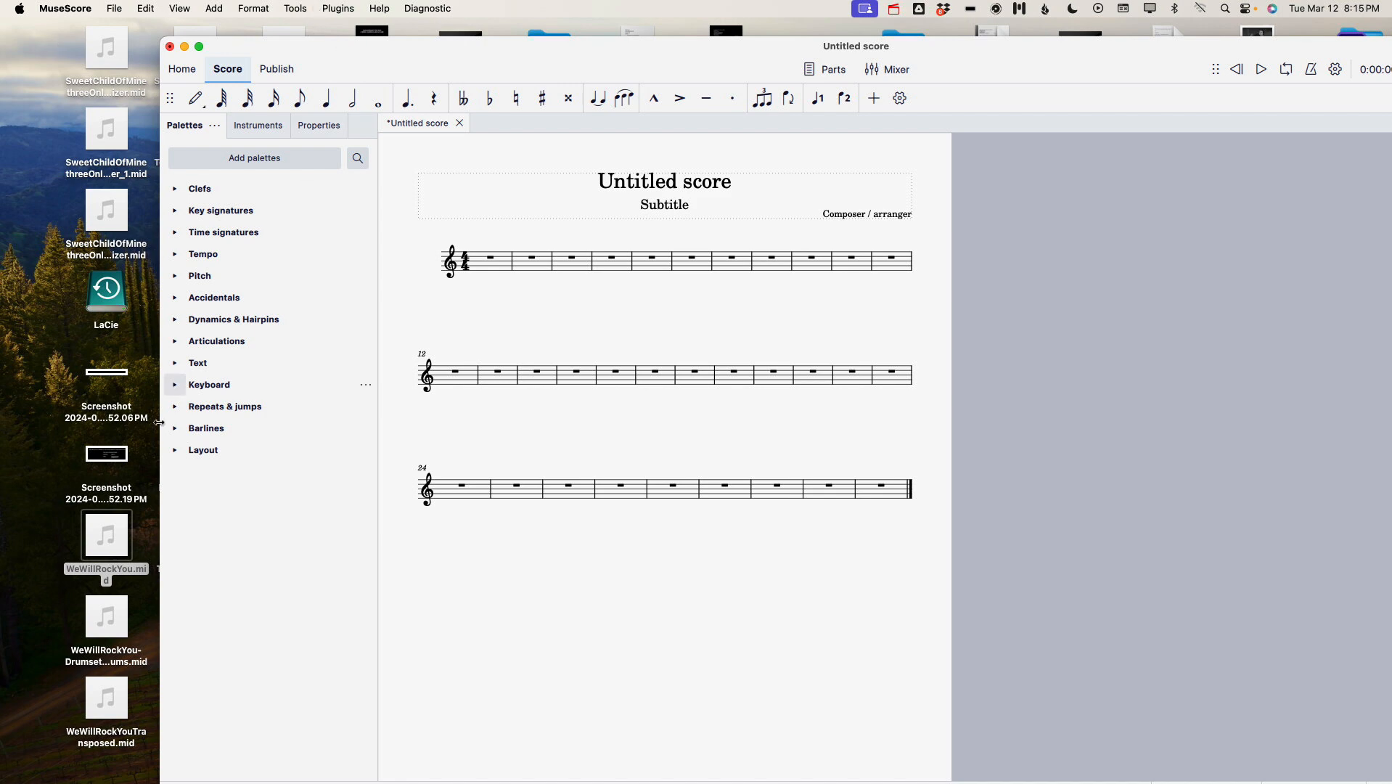
Open the original WeWillRockYou.mid from the desktop in MuseScore and lower the Master fader to between -24 and -30 dB
drag(107, 535, 571, 285)
double_click(89, 523)
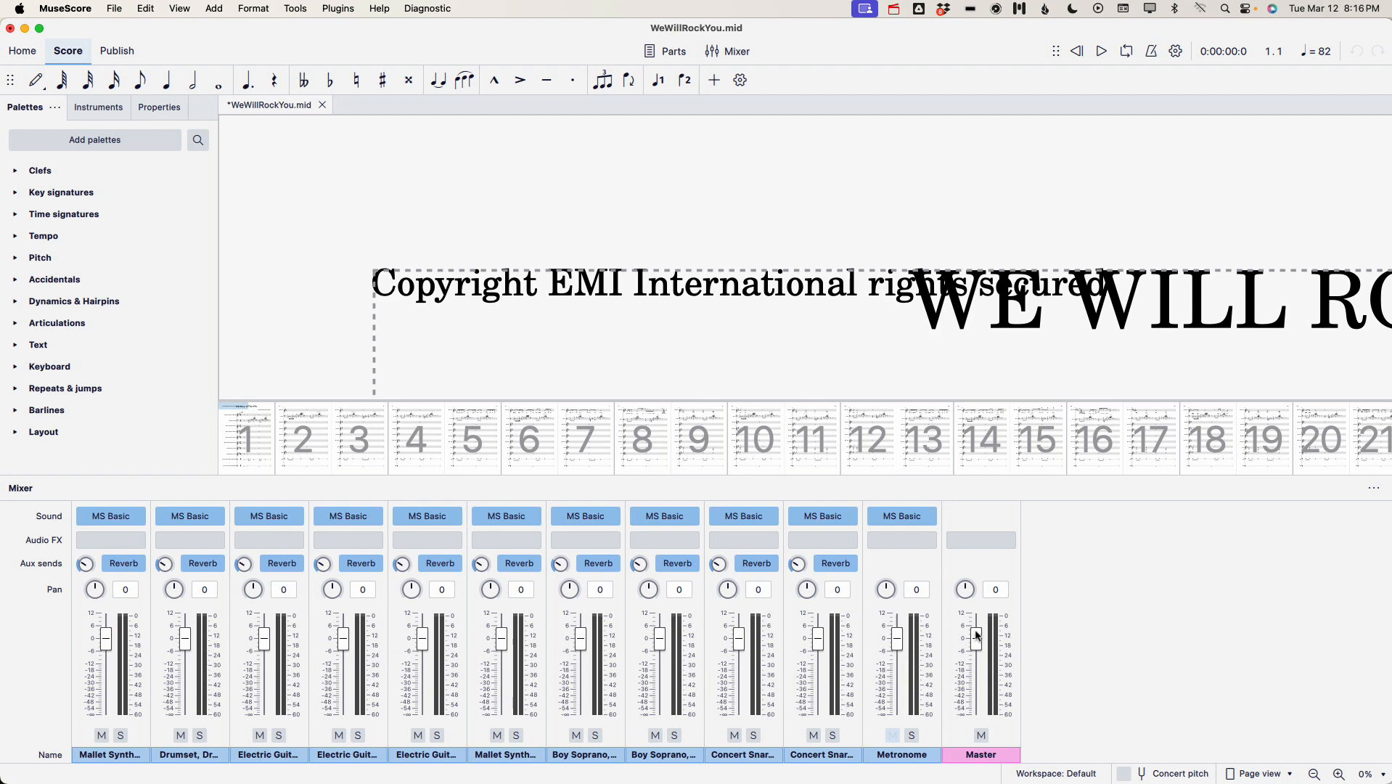
drag(977, 637, 978, 679)
Set the score zoom to 100% with the first page in view and hide the Navigator
drag(975, 27, 953, 30)
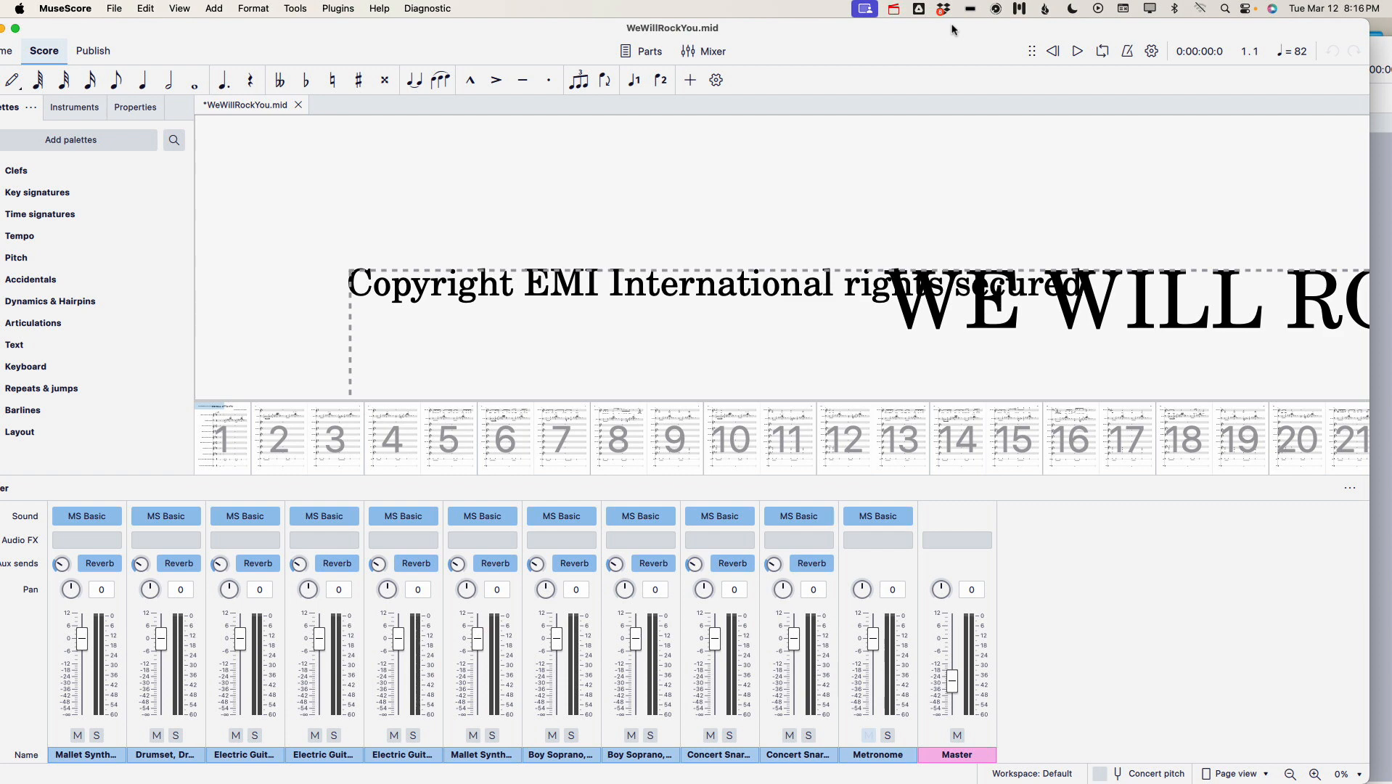
key(super+minus)
key(super+minus)
key(super+minus)
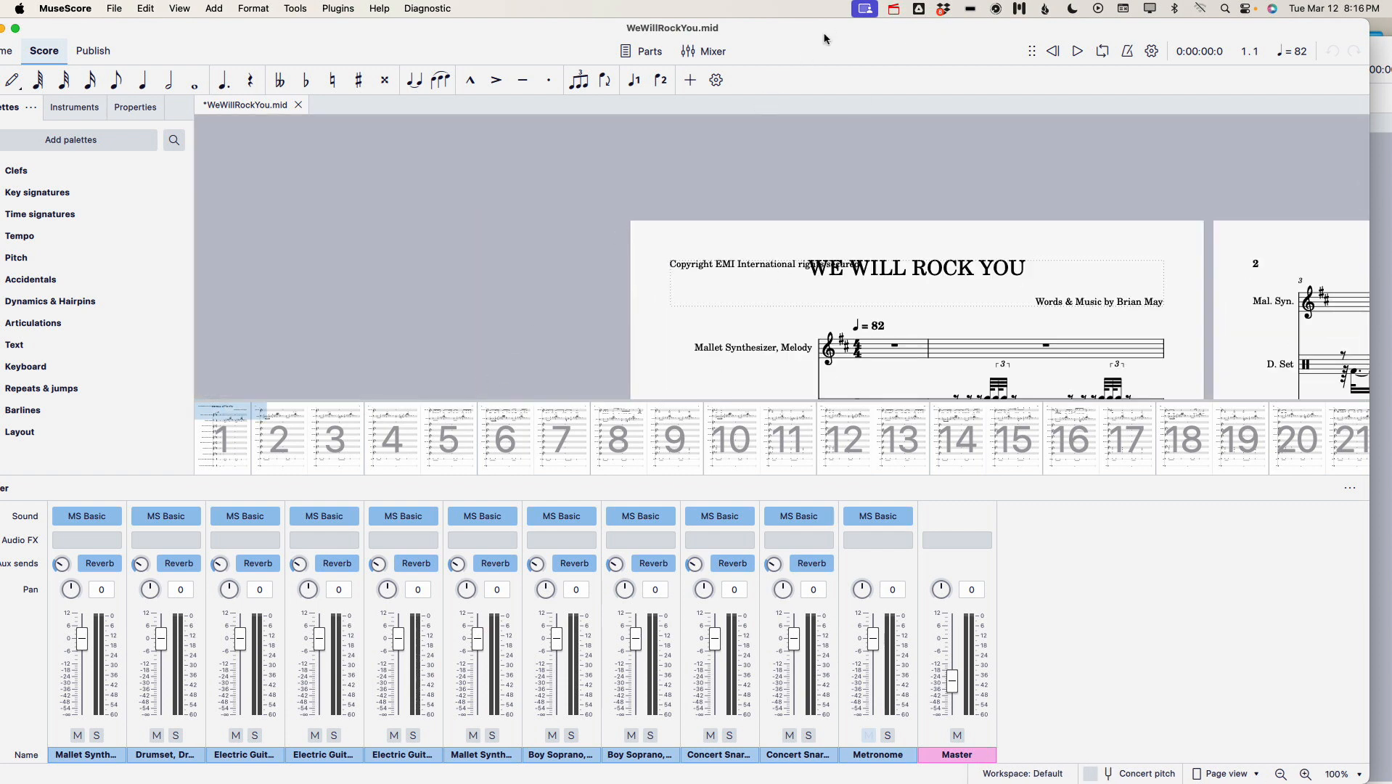
drag(825, 33, 691, 33)
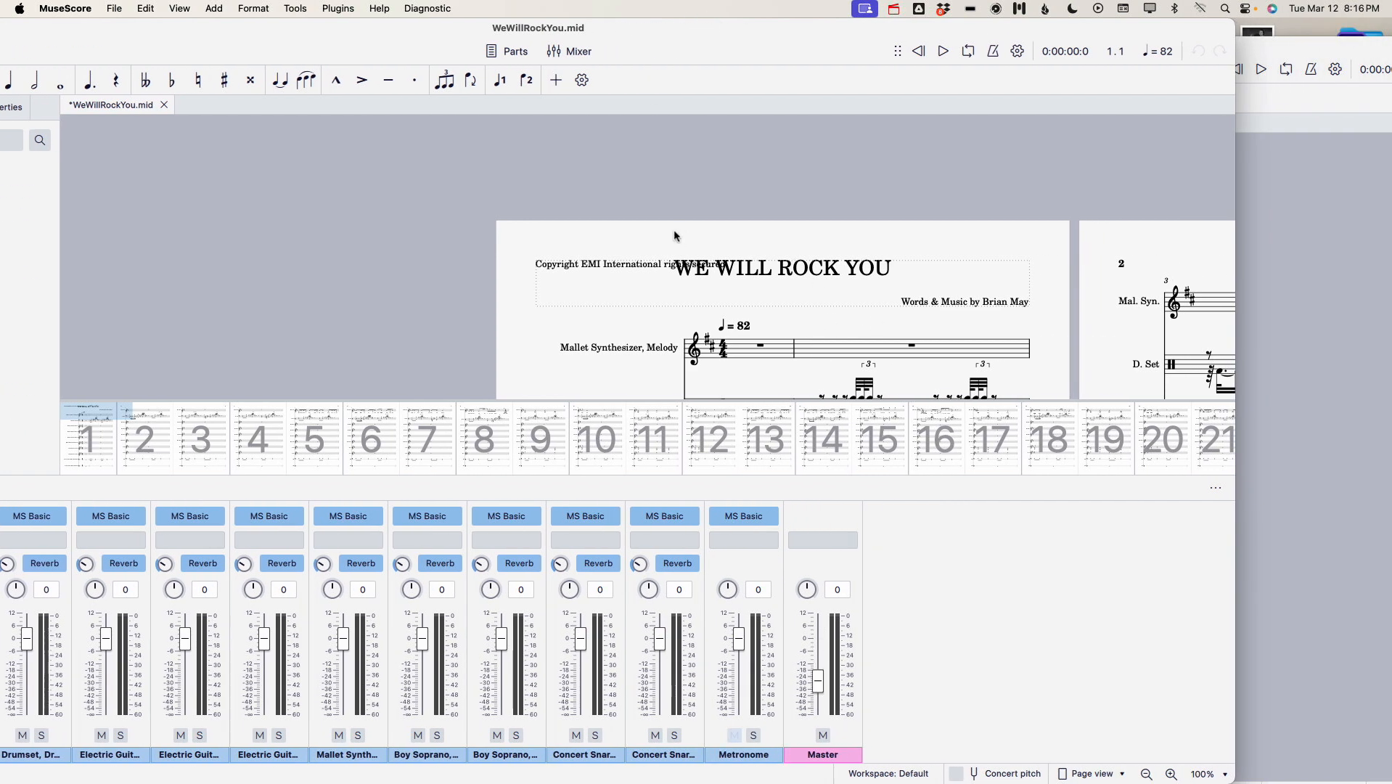
drag(615, 217, 202, 116)
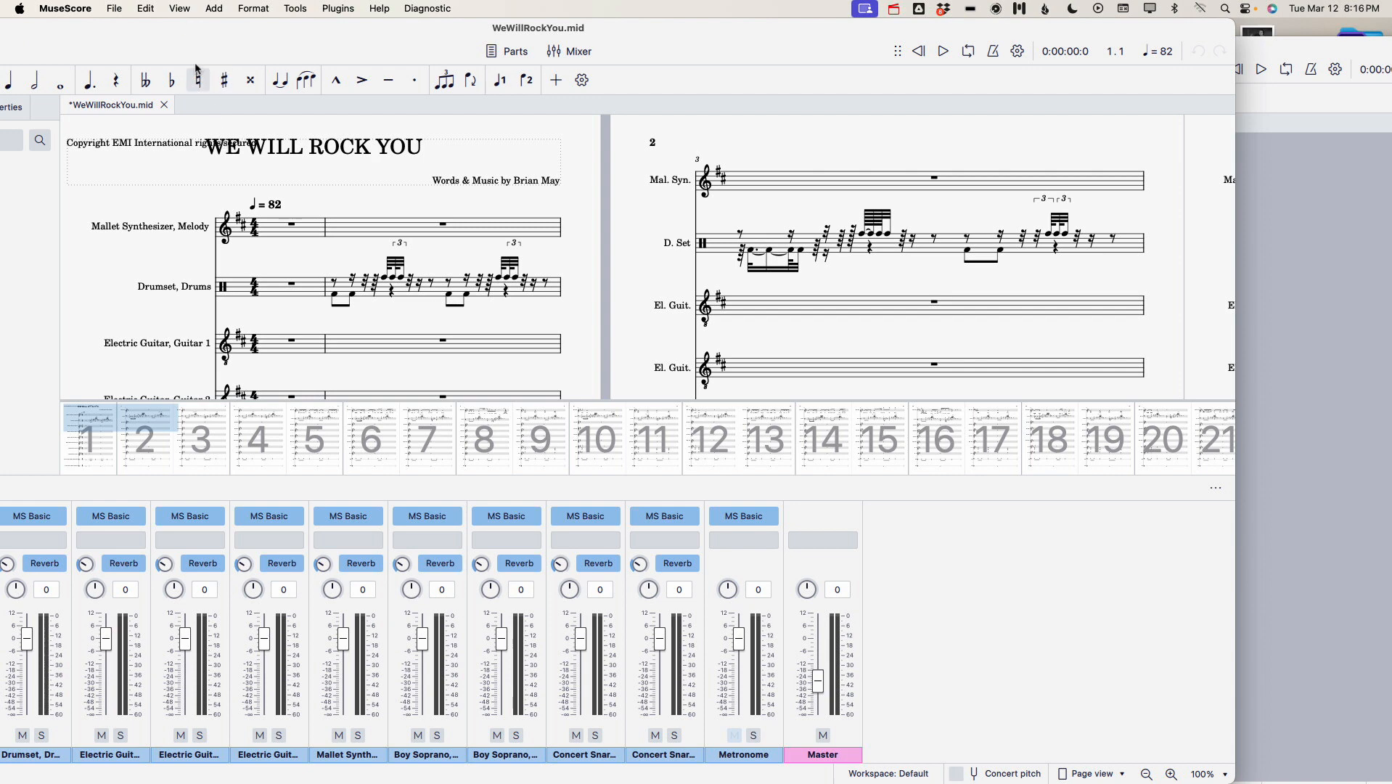
click(179, 9)
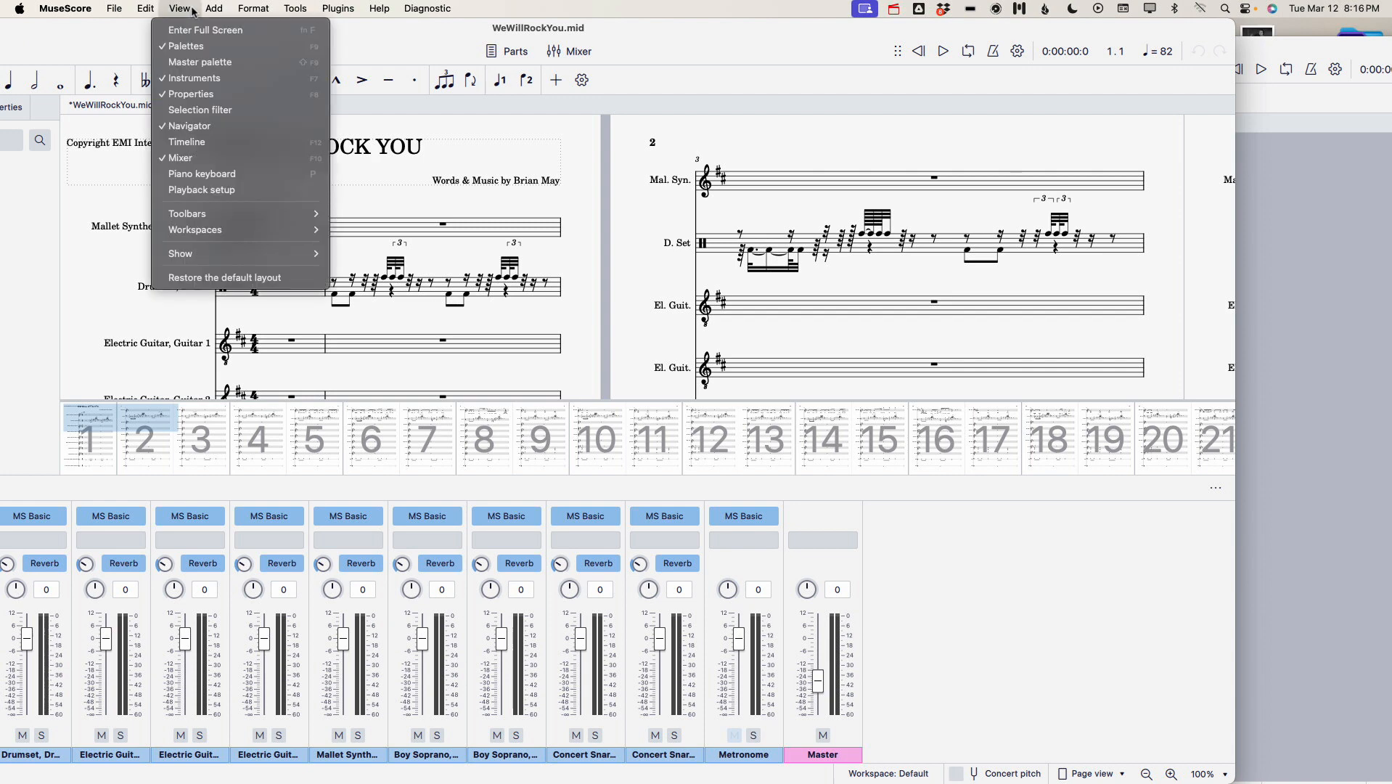
click(185, 129)
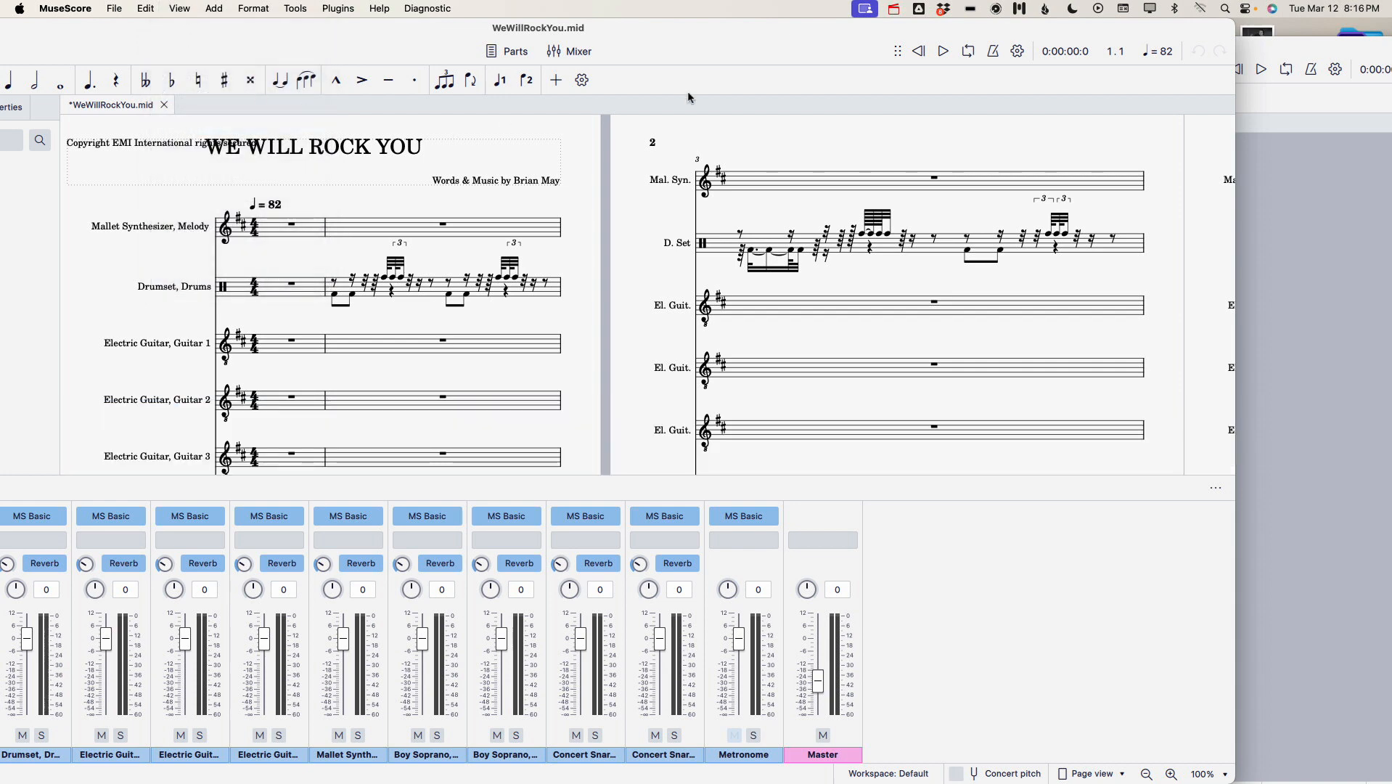
Play the score from the first measure and check the recorder's audio levels during playback
click(895, 10)
click(895, 10)
click(944, 52)
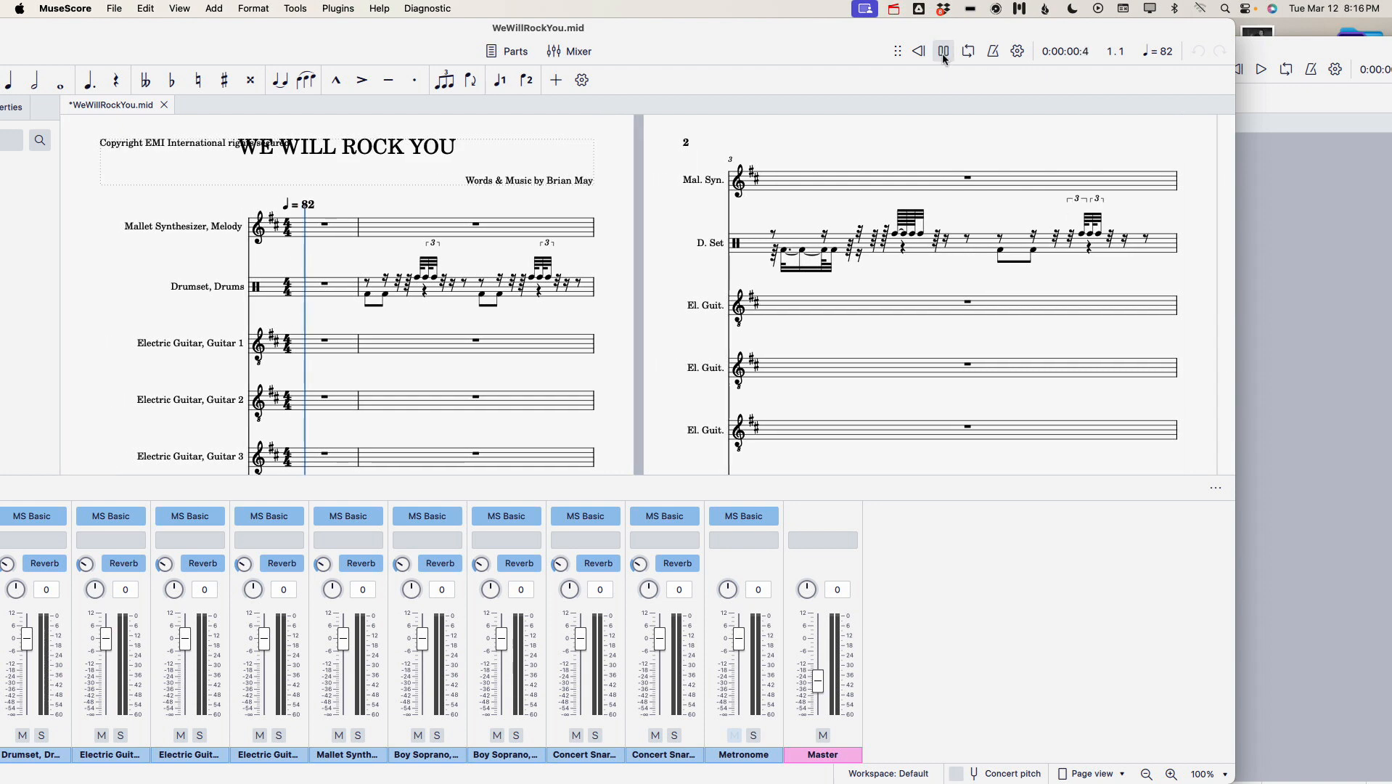
click(897, 9)
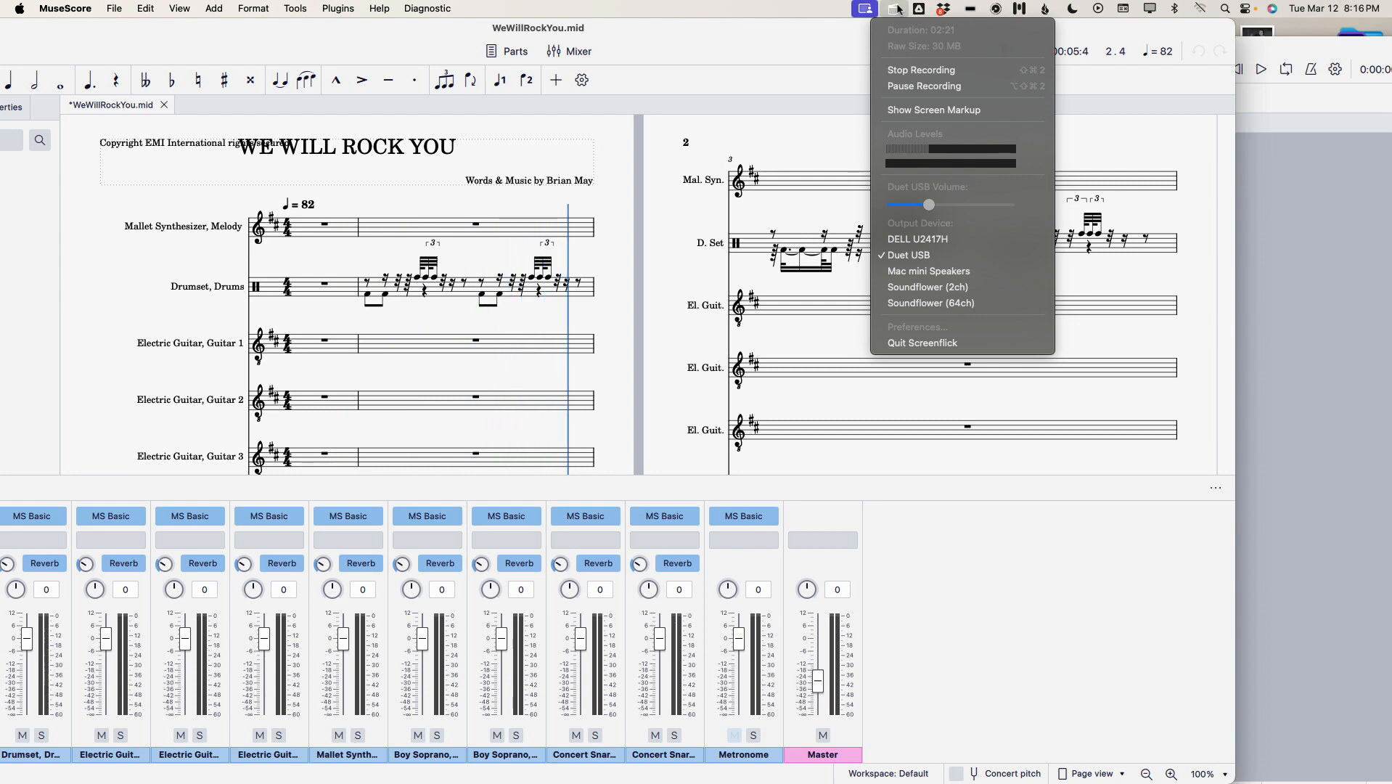
click(898, 9)
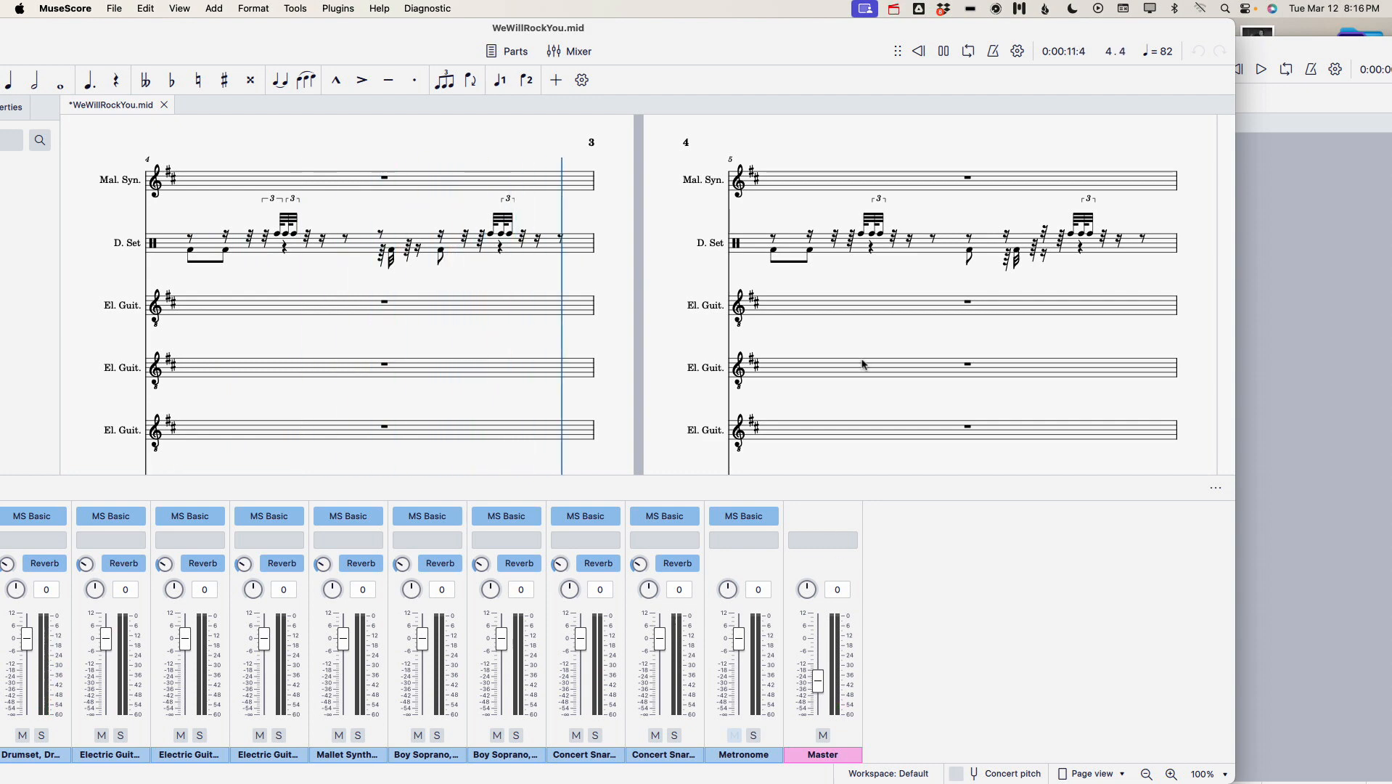
Hide the Mixer to reveal all the staves and pause playback in measure 12
click(182, 12)
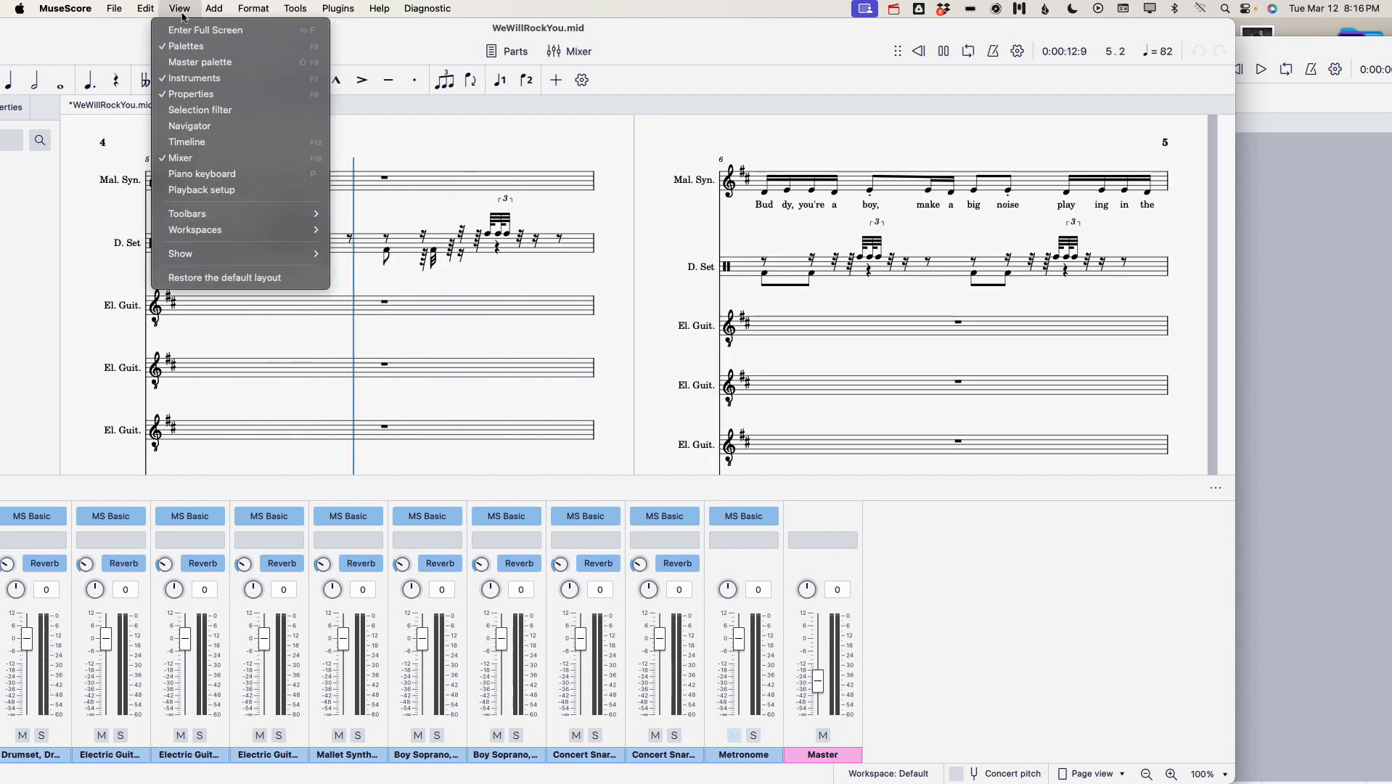
click(179, 159)
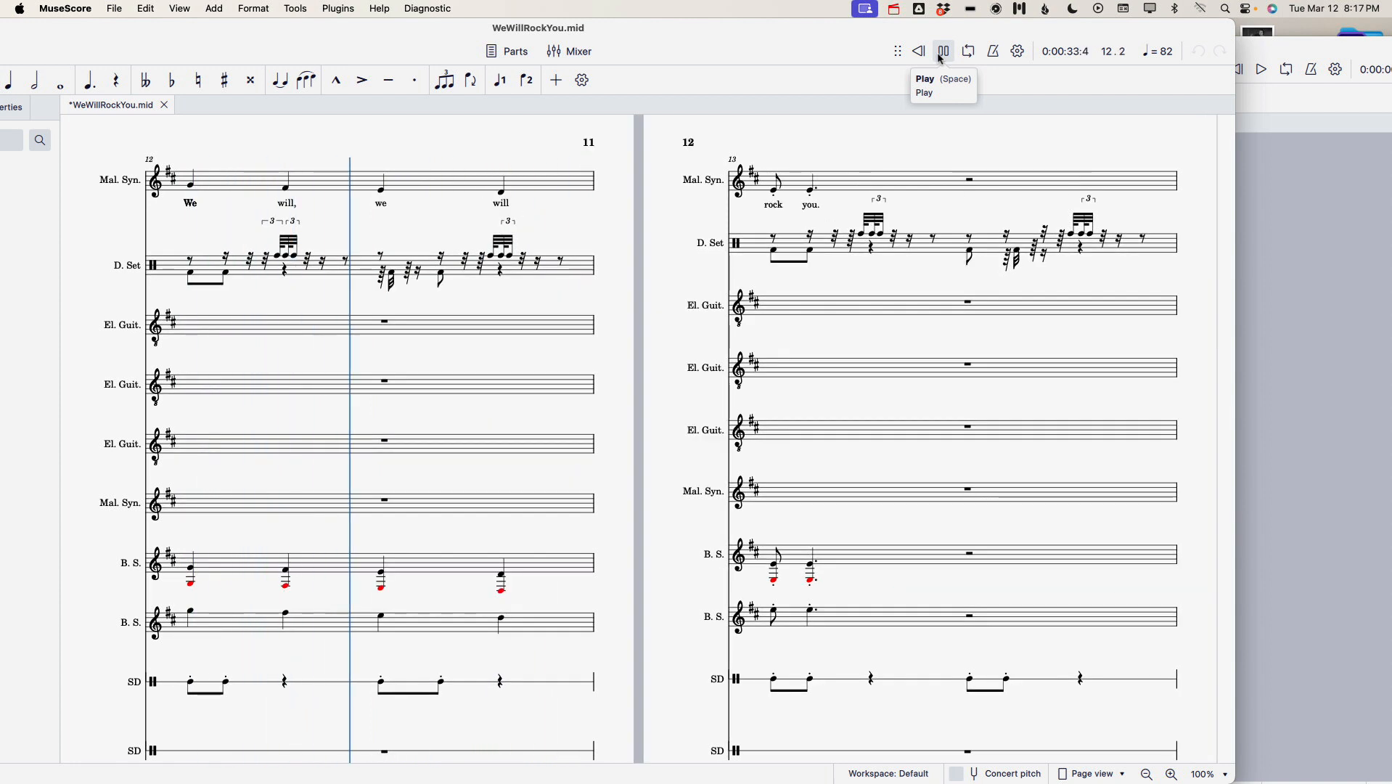
click(940, 55)
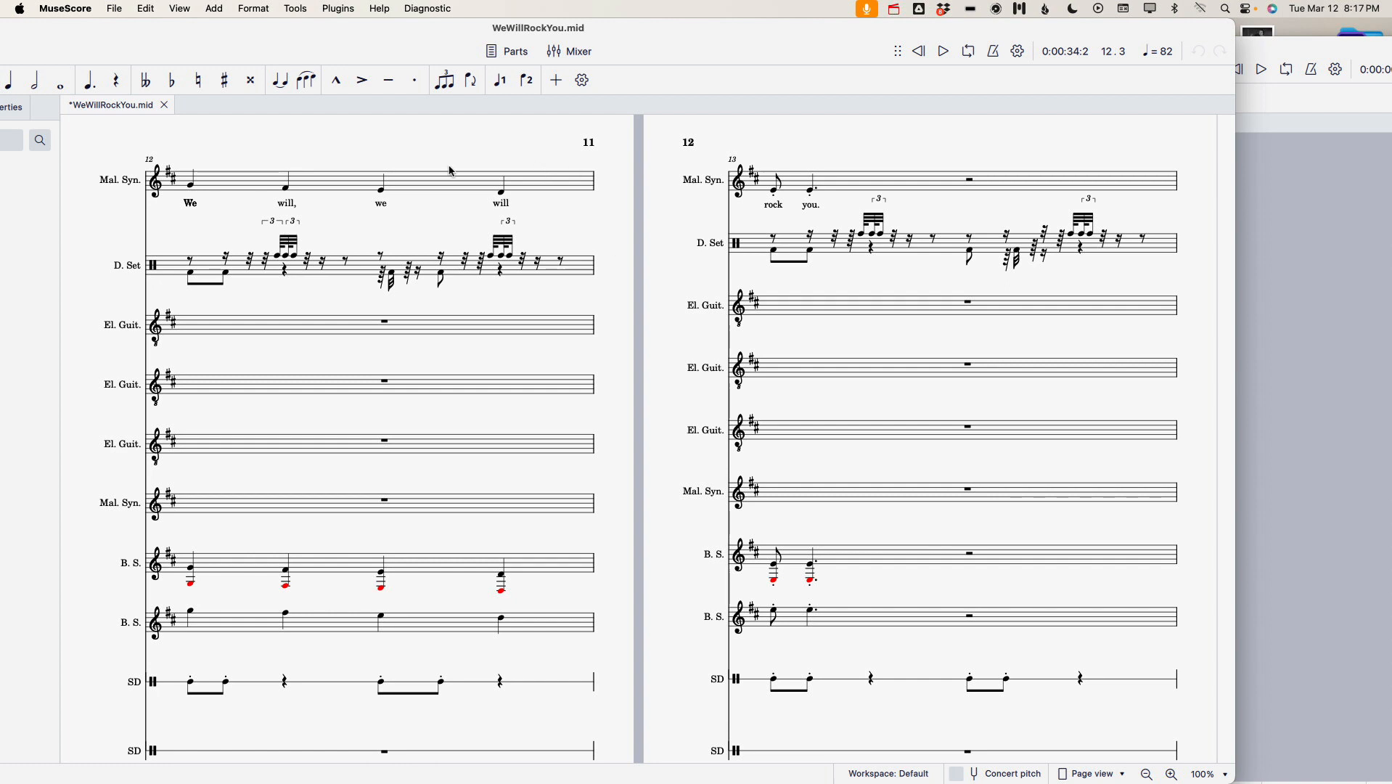
Examine all the parts in measures 12 and 13, selecting the entire score and clearing the selection
drag(427, 139, 532, 152)
scroll(567, 130, right, 5)
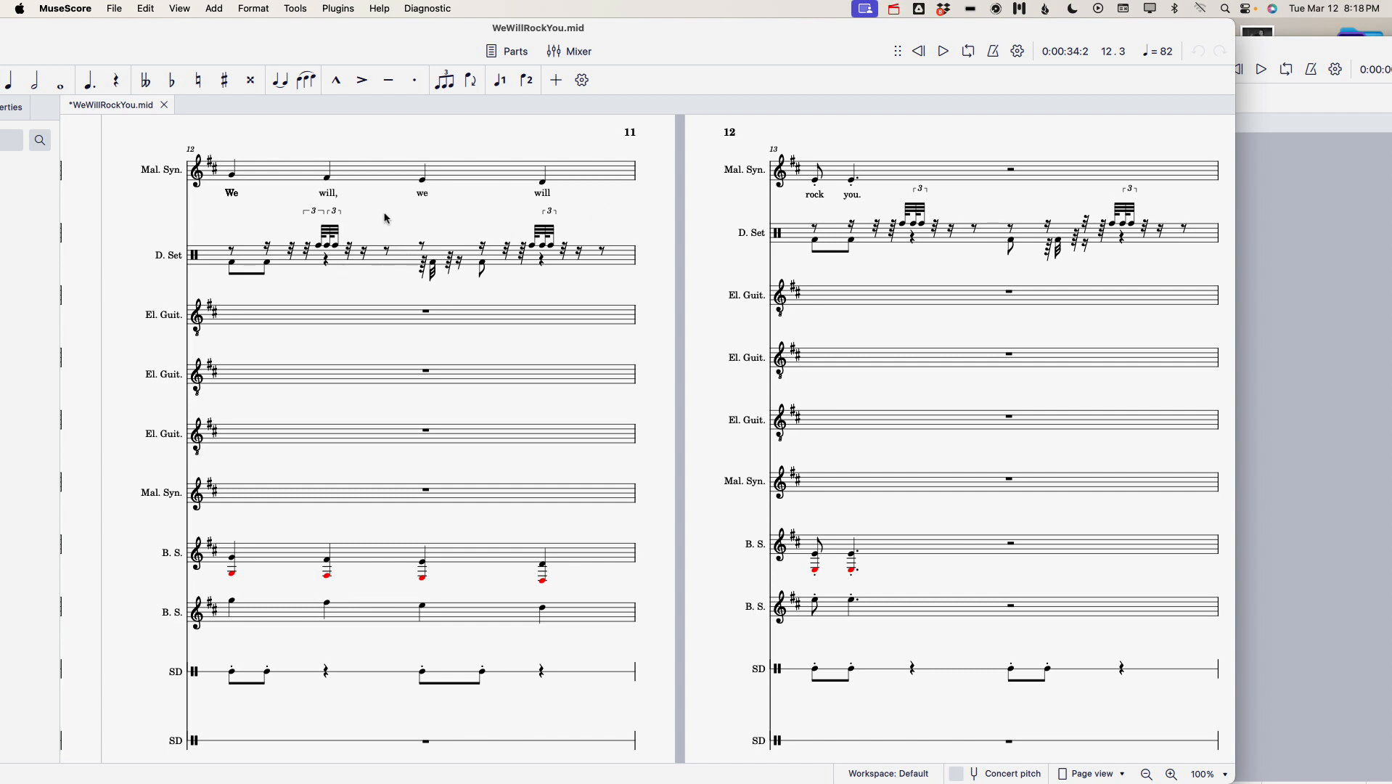
drag(384, 214, 466, 186)
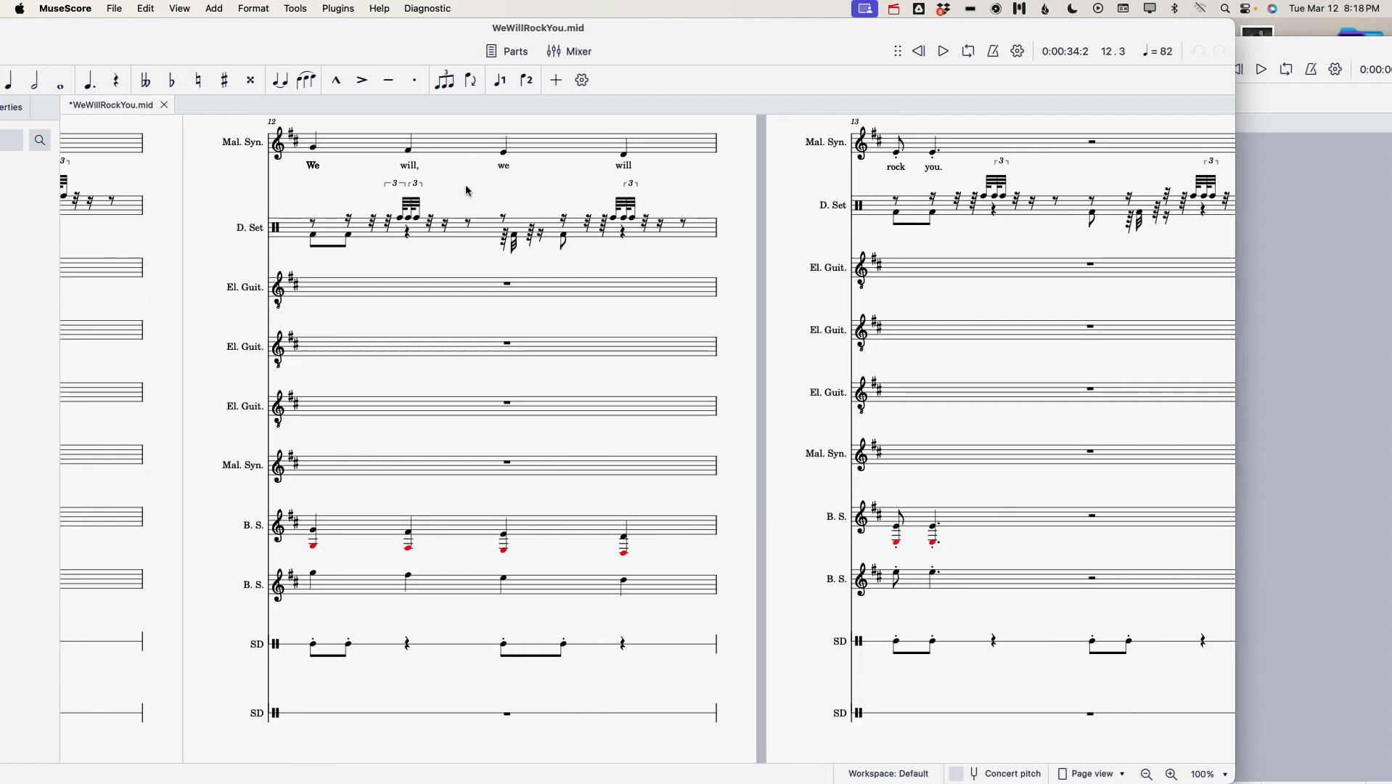
drag(469, 191, 515, 189)
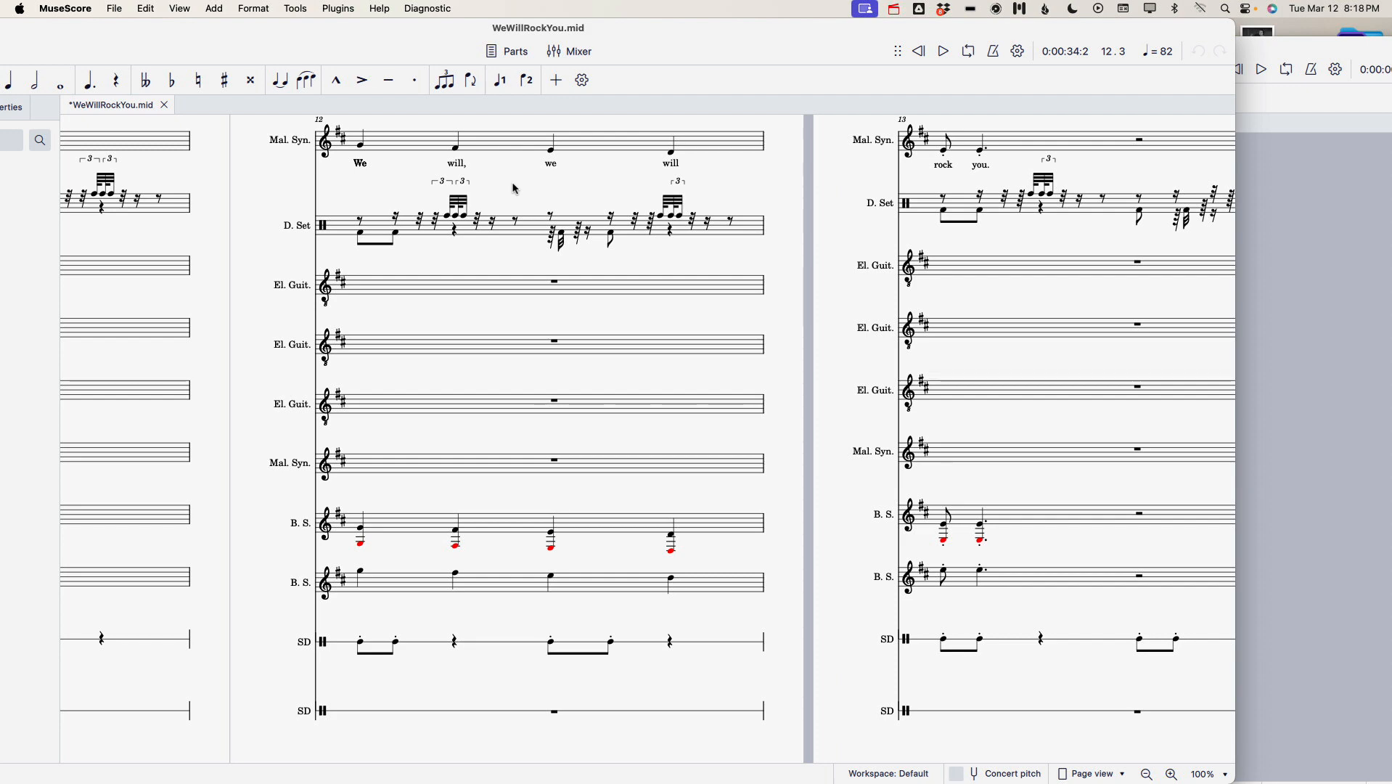
key(super+a)
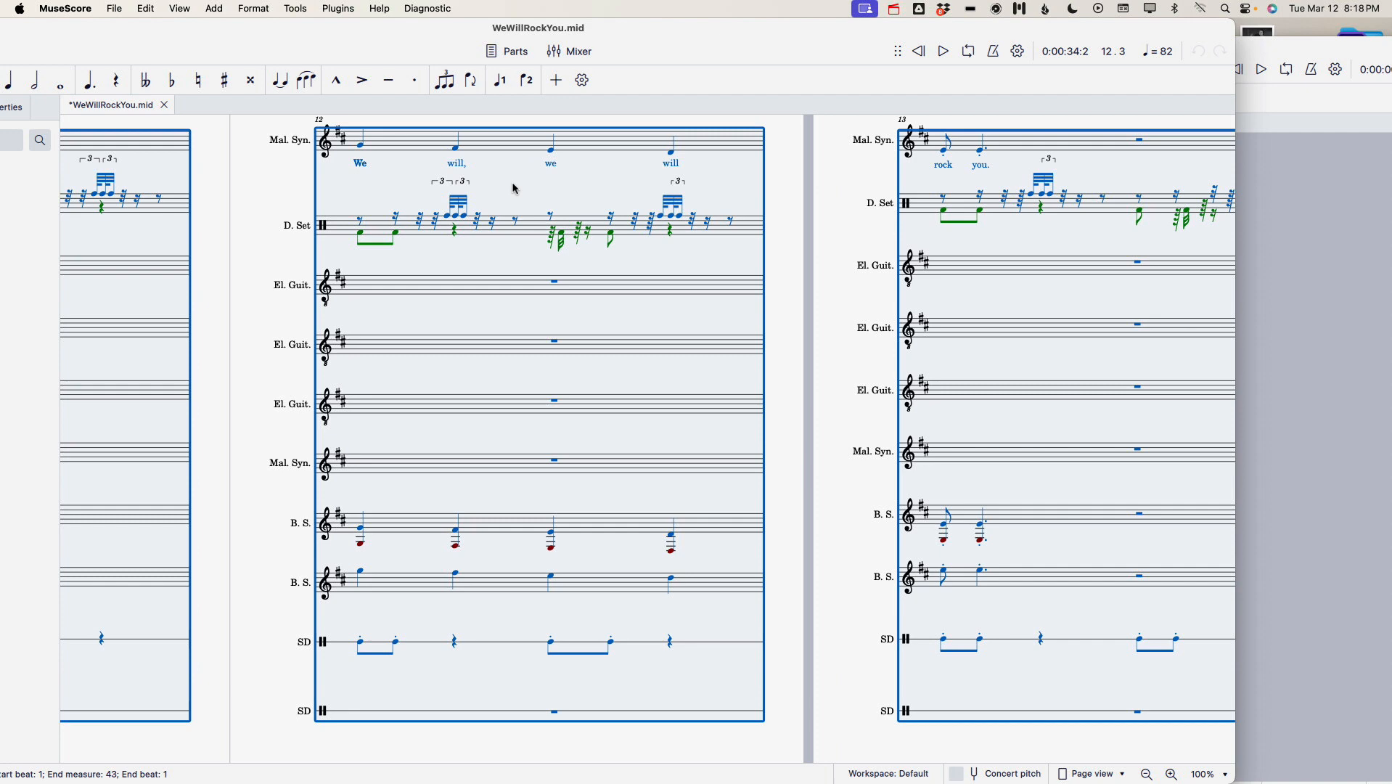
click(520, 262)
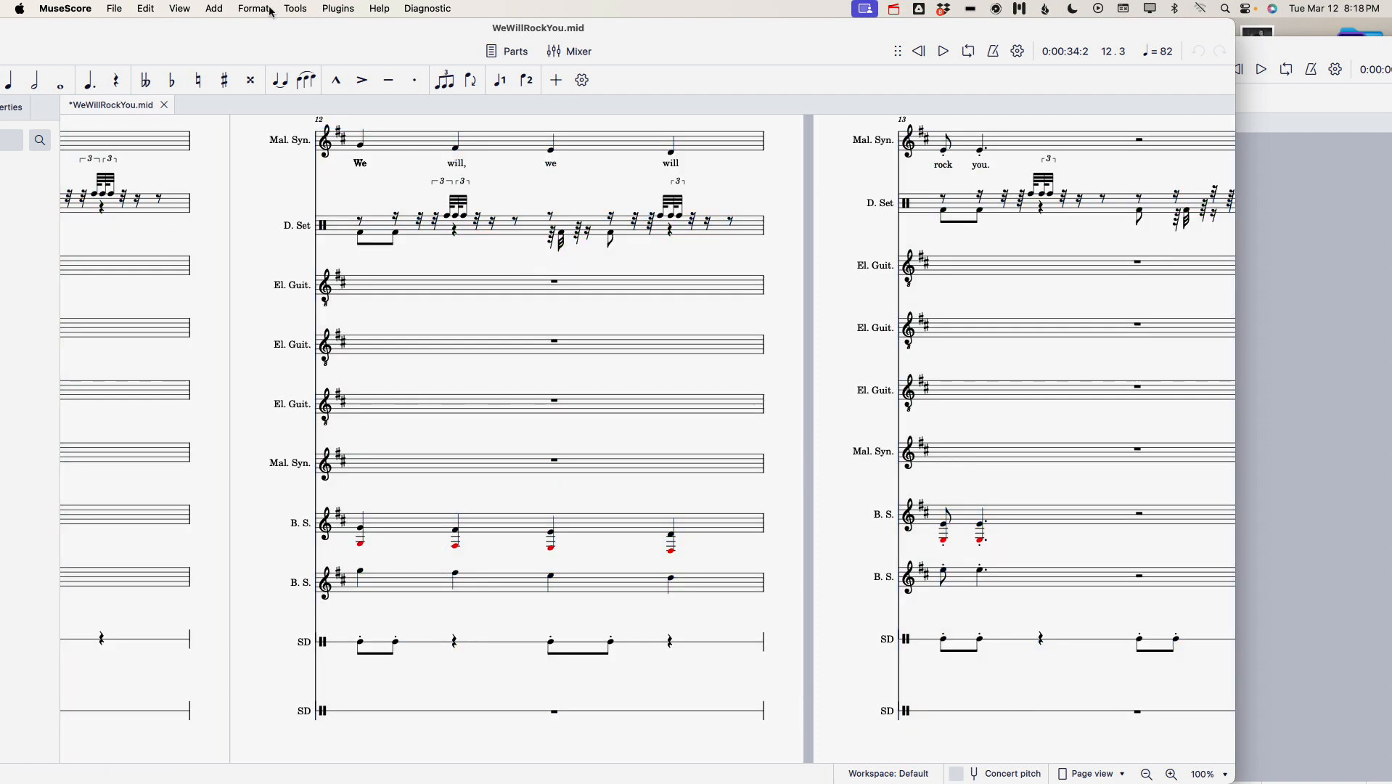
Show the Navigator again and use it to go to pages 33 and 34 of the score
click(181, 9)
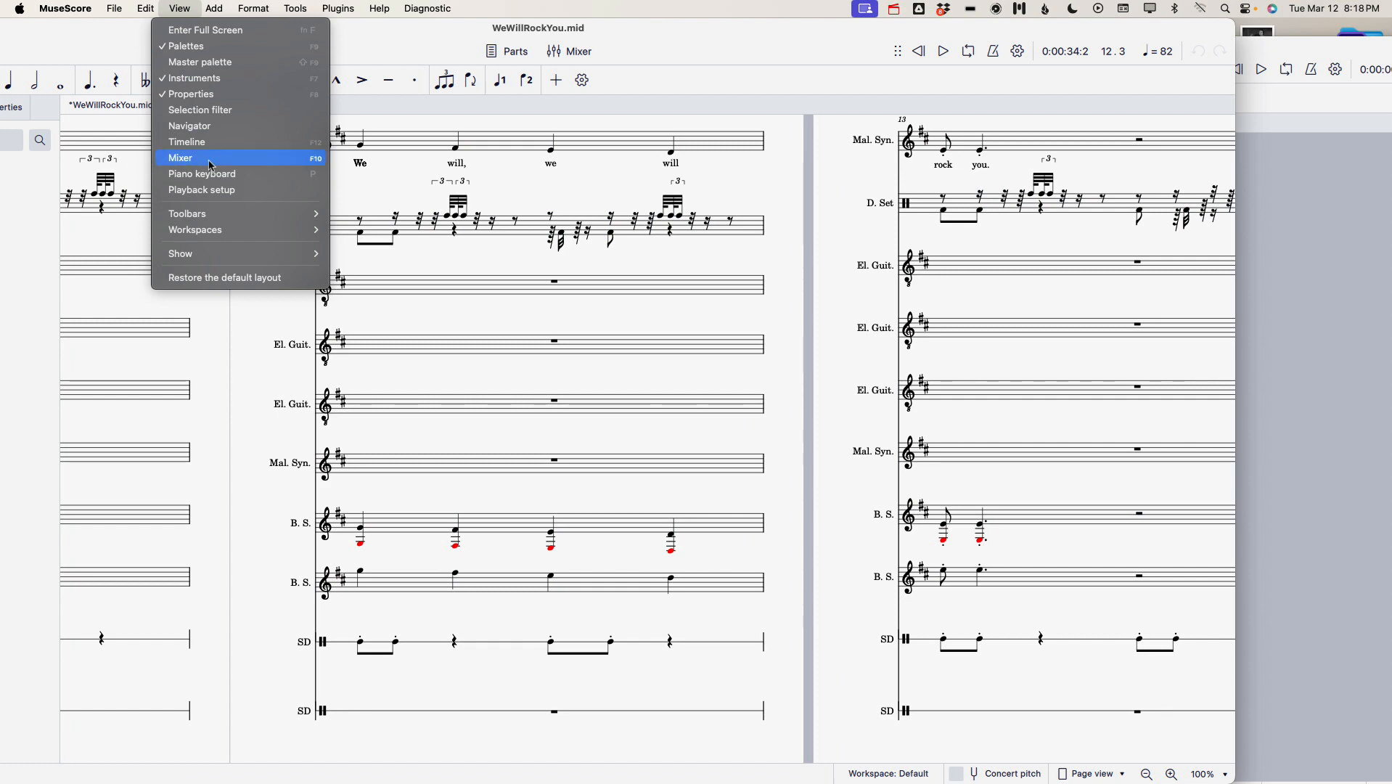
click(210, 125)
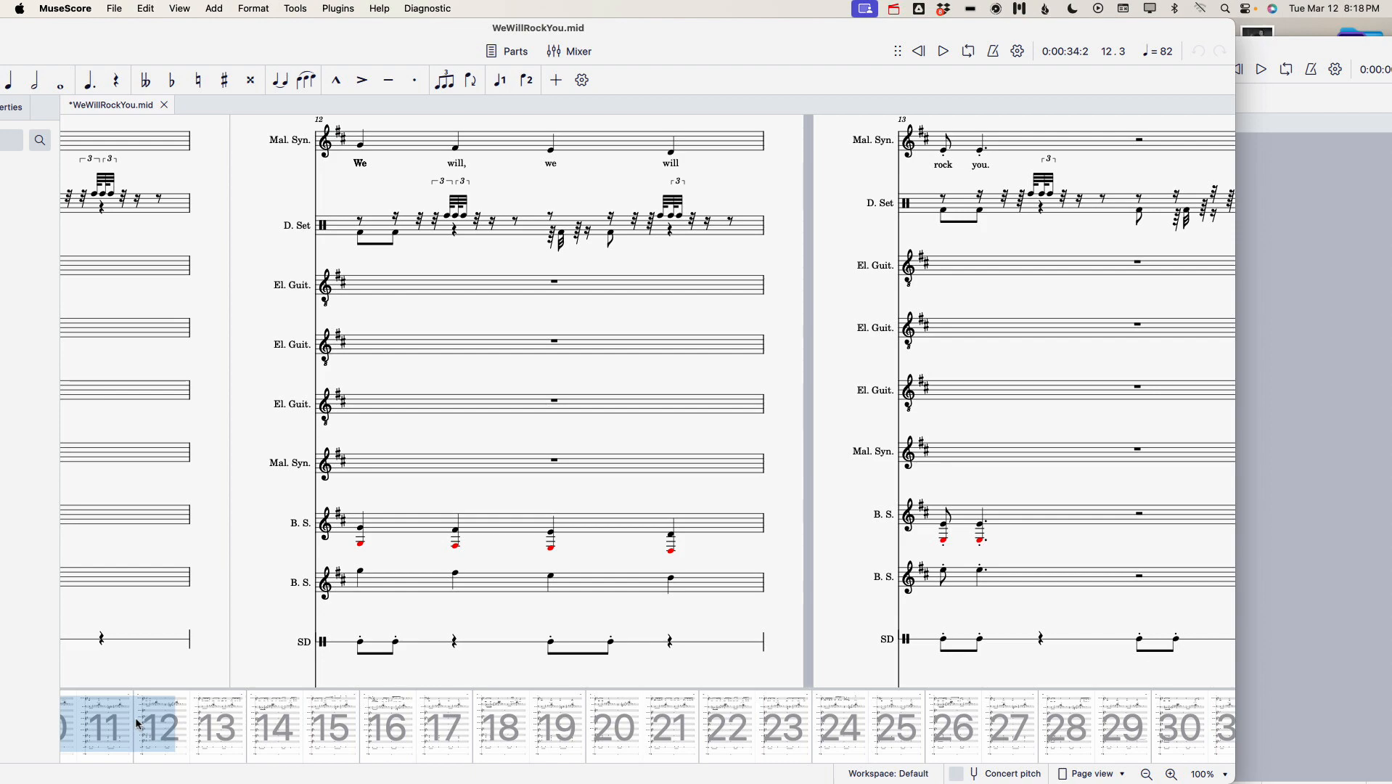
click(272, 725)
drag(272, 725, 835, 735)
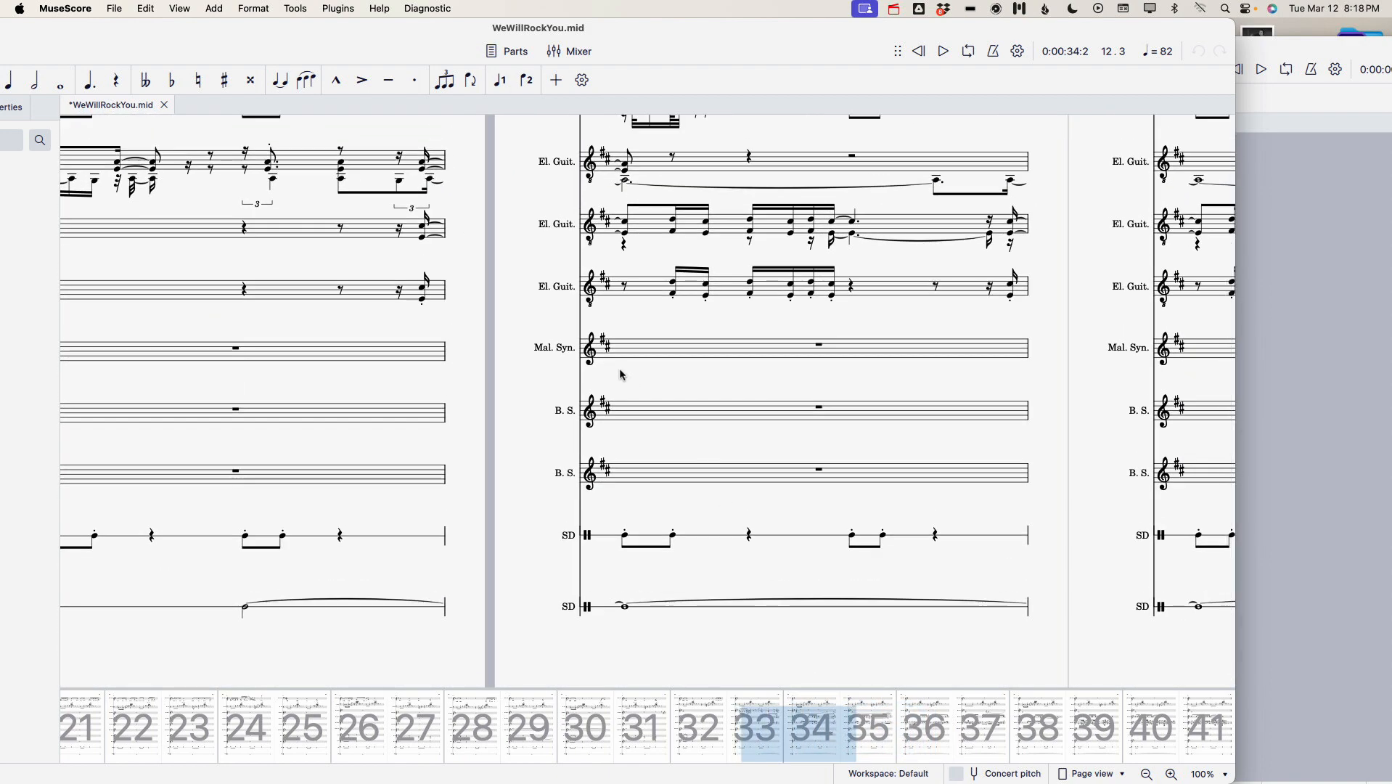
Play the guitar solo from measure 34 of the Guitar 2 staff and pause playback in measure 40
scroll(659, 381, up, 5)
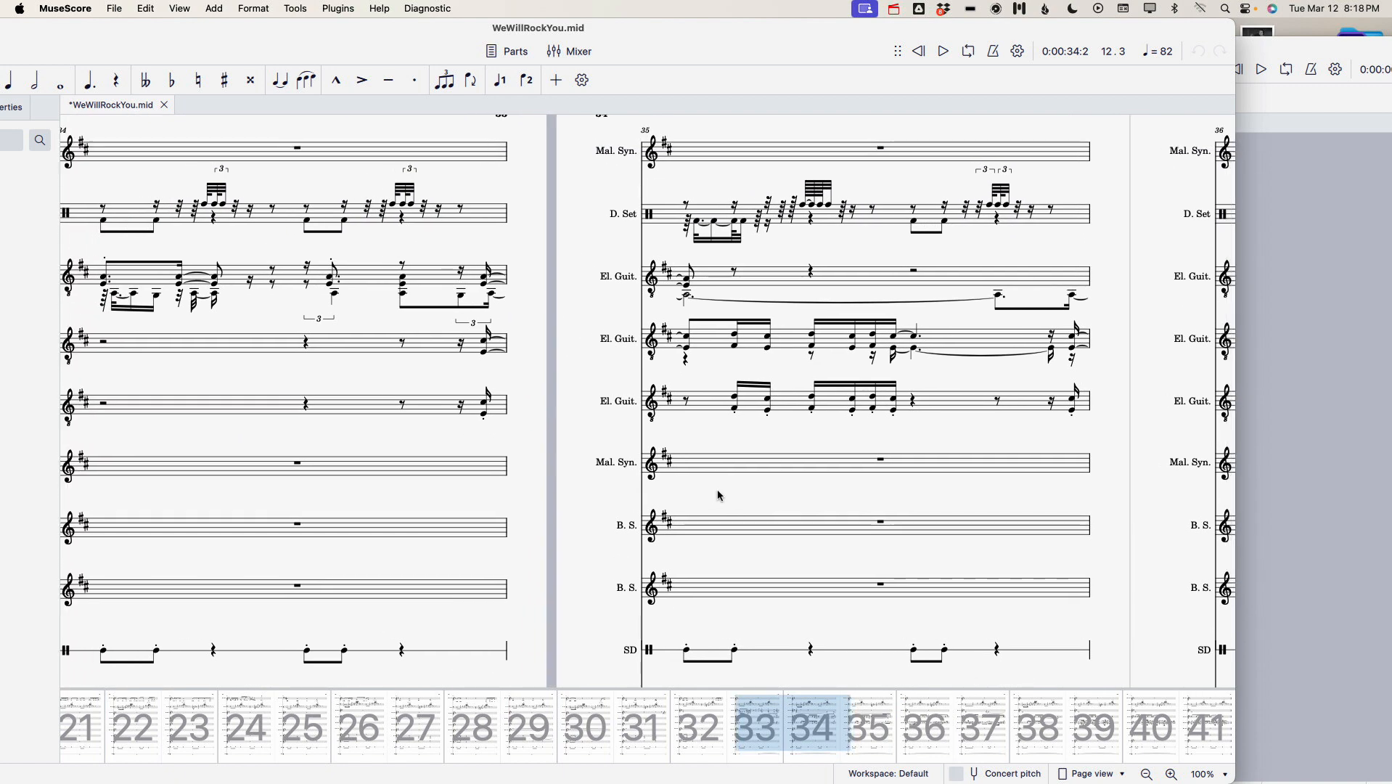
click(447, 347)
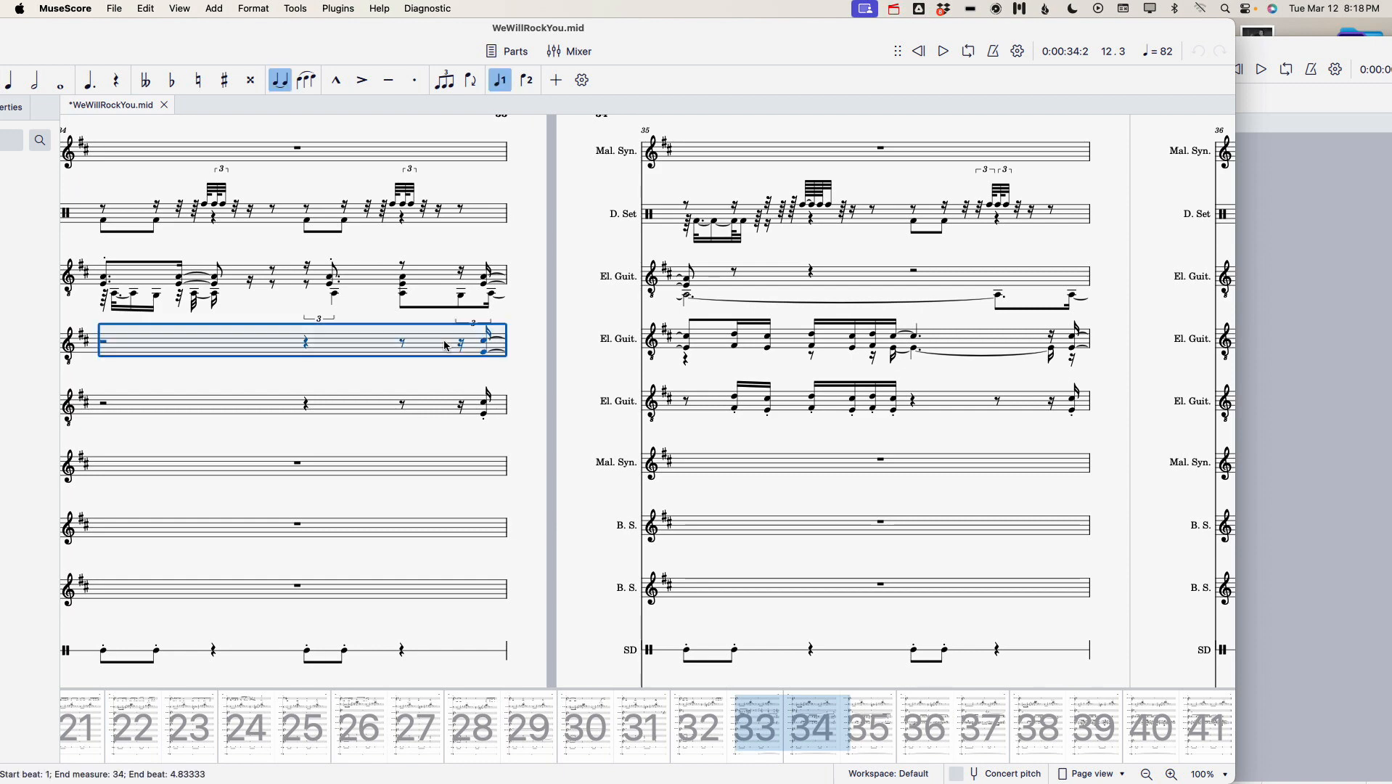
click(306, 342)
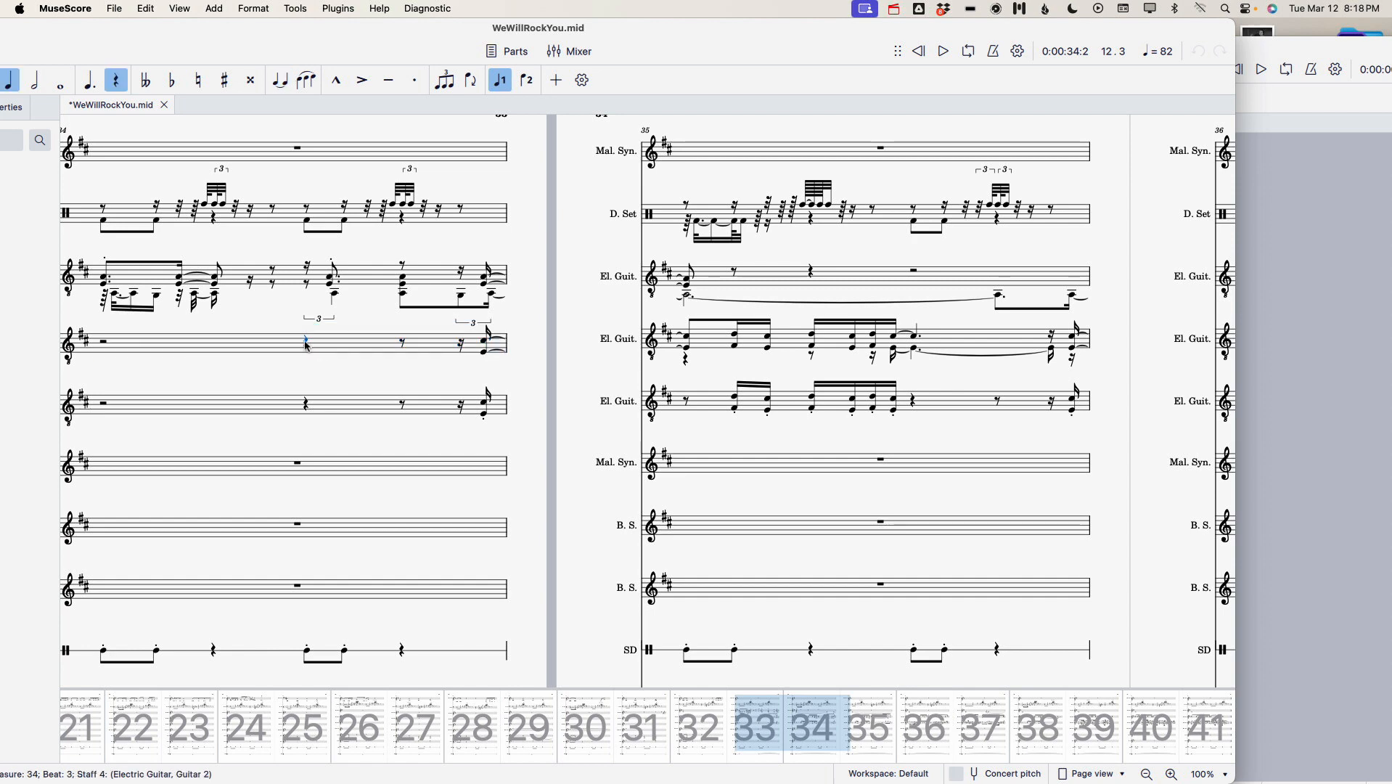
click(301, 343)
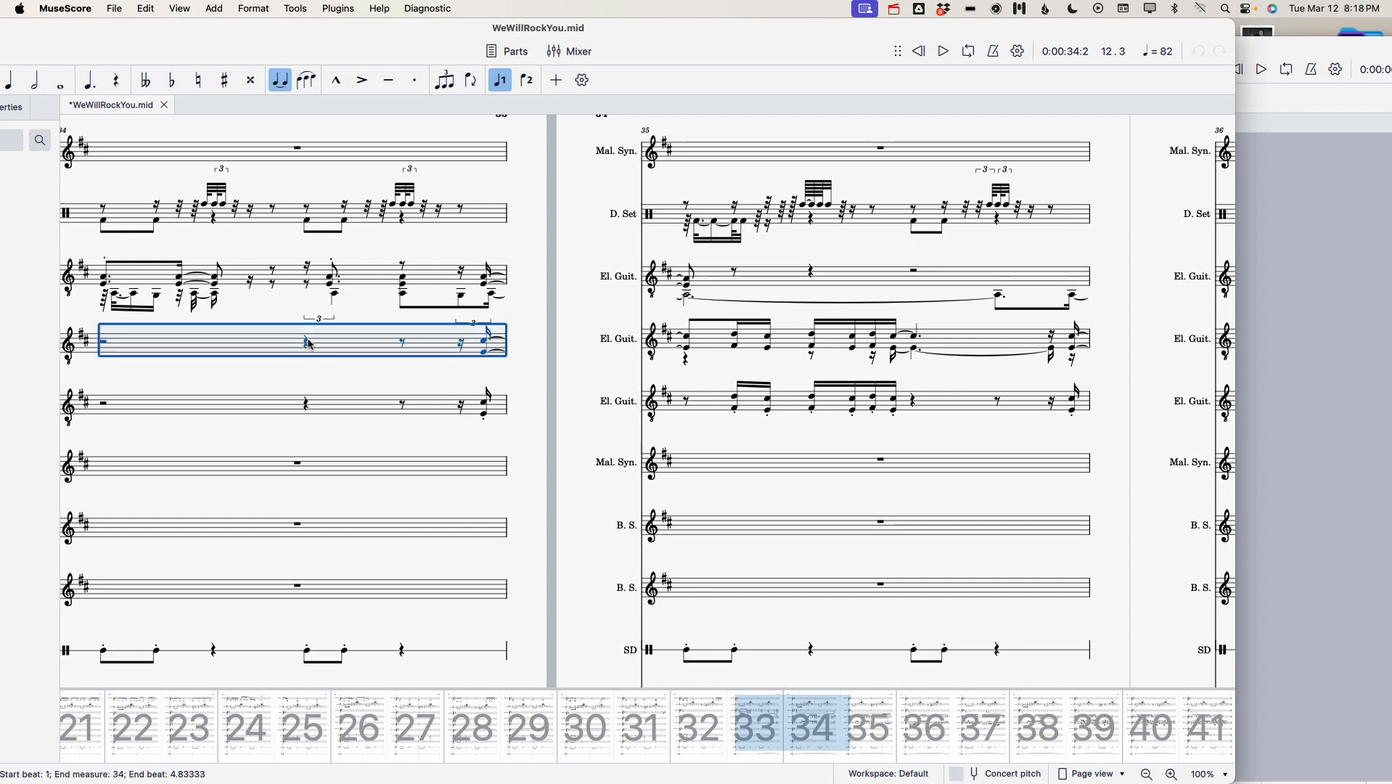
click(307, 343)
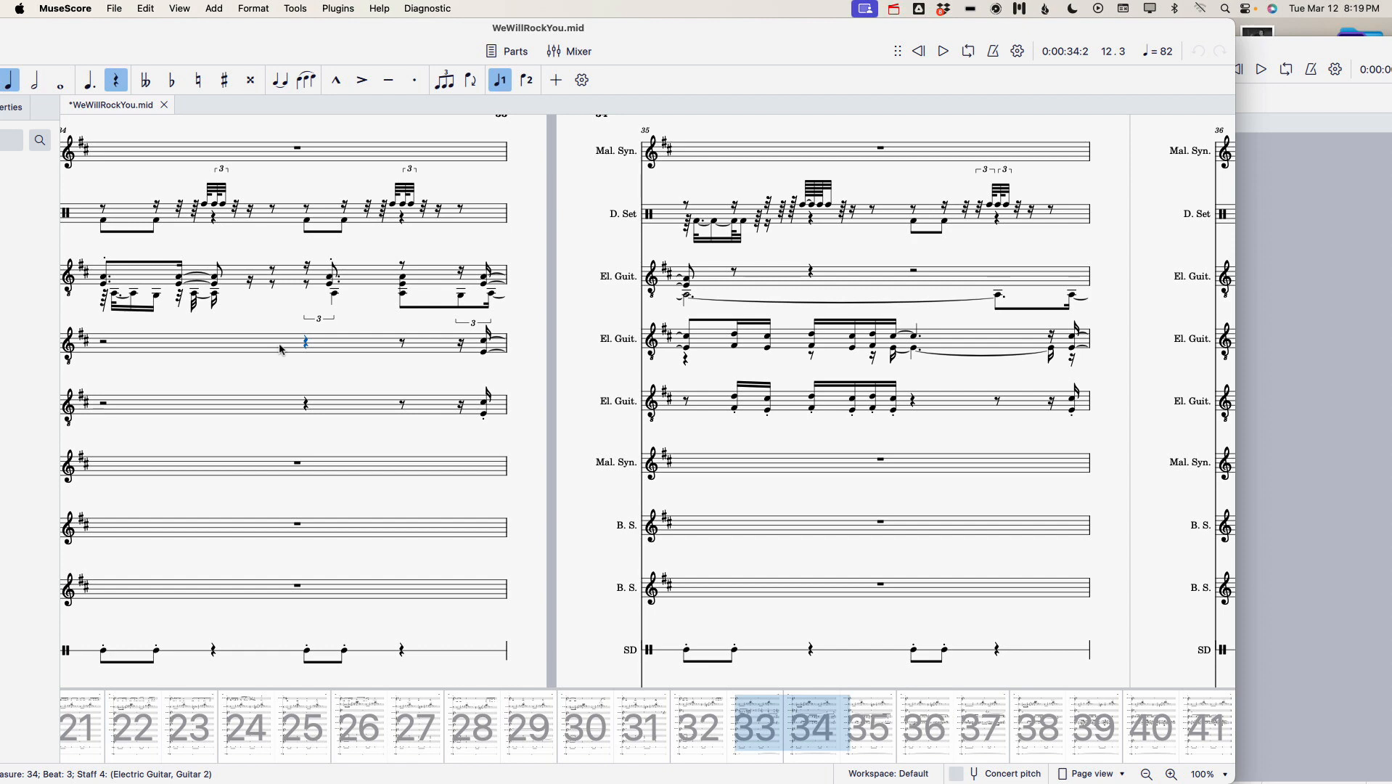
click(282, 351)
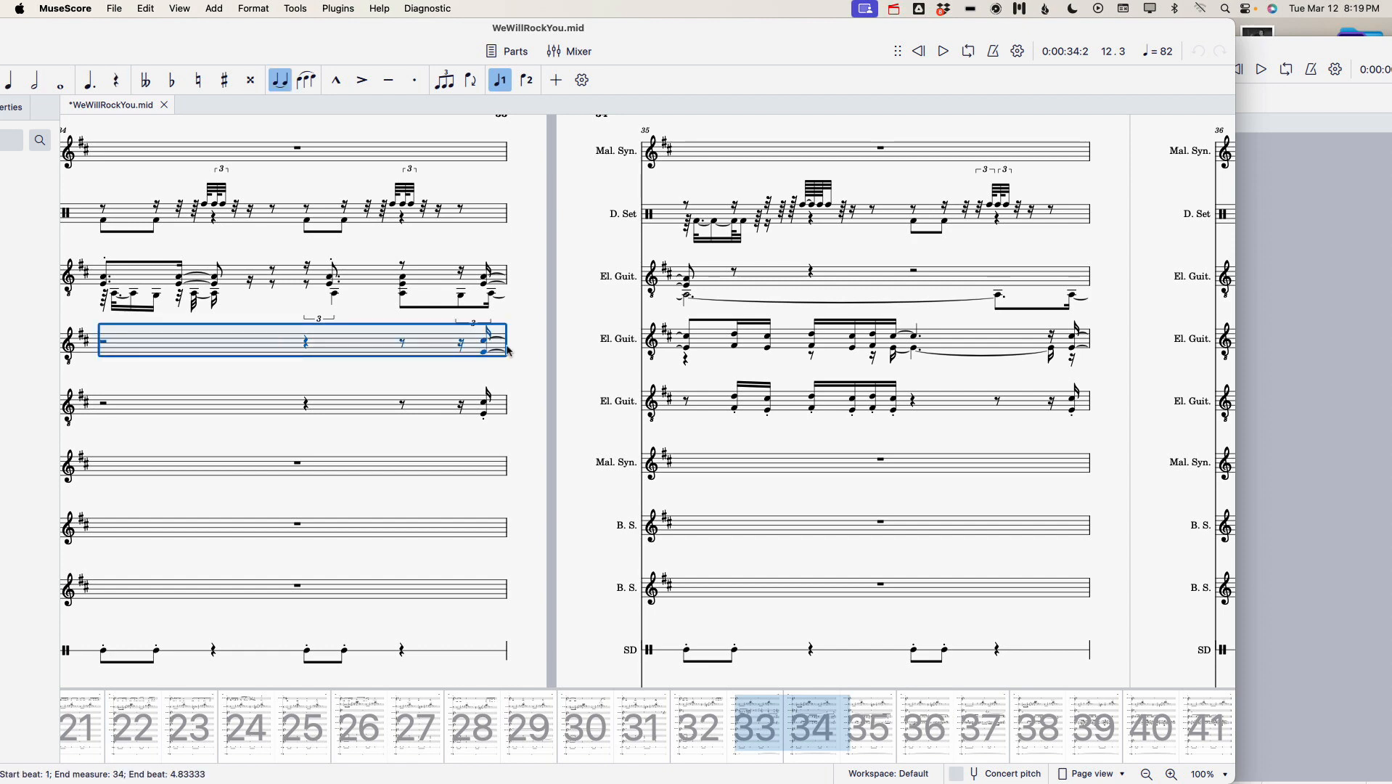
key(space)
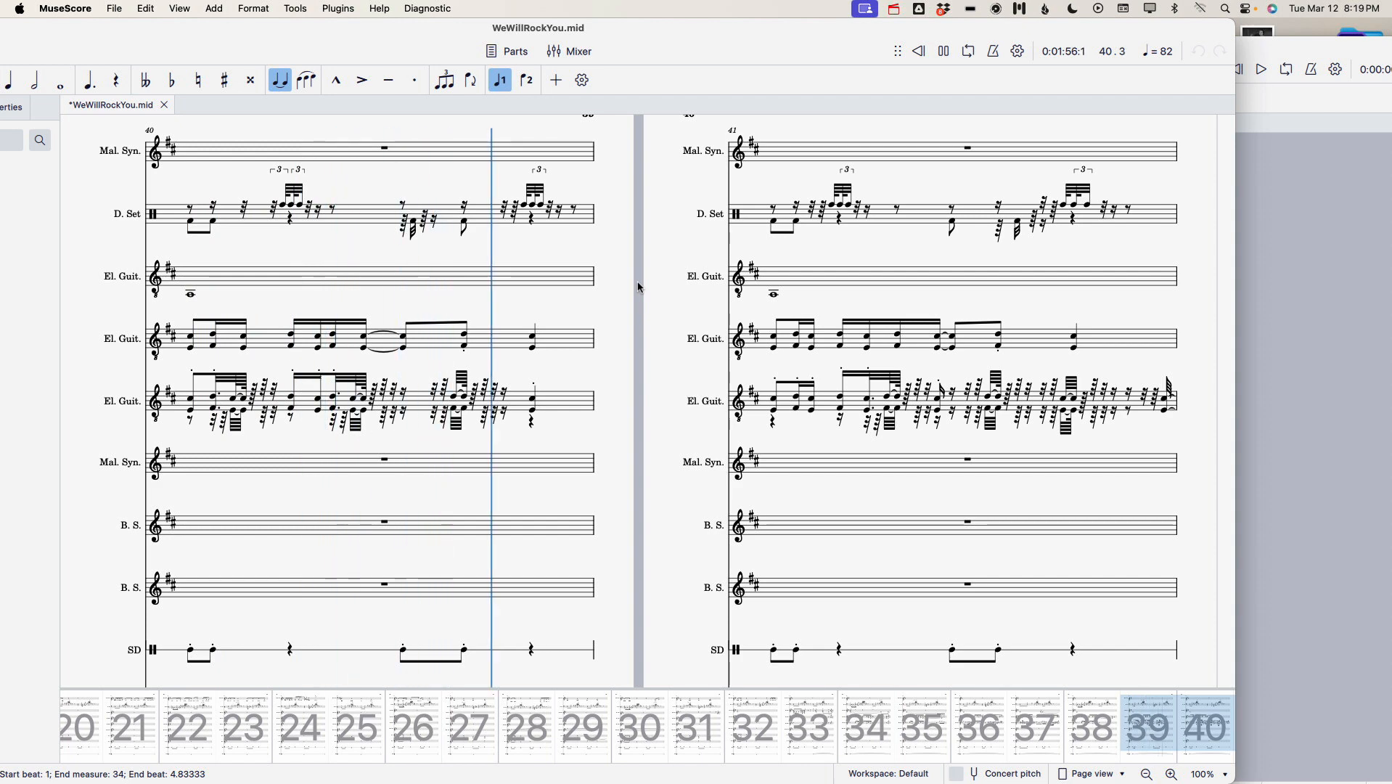
key(space)
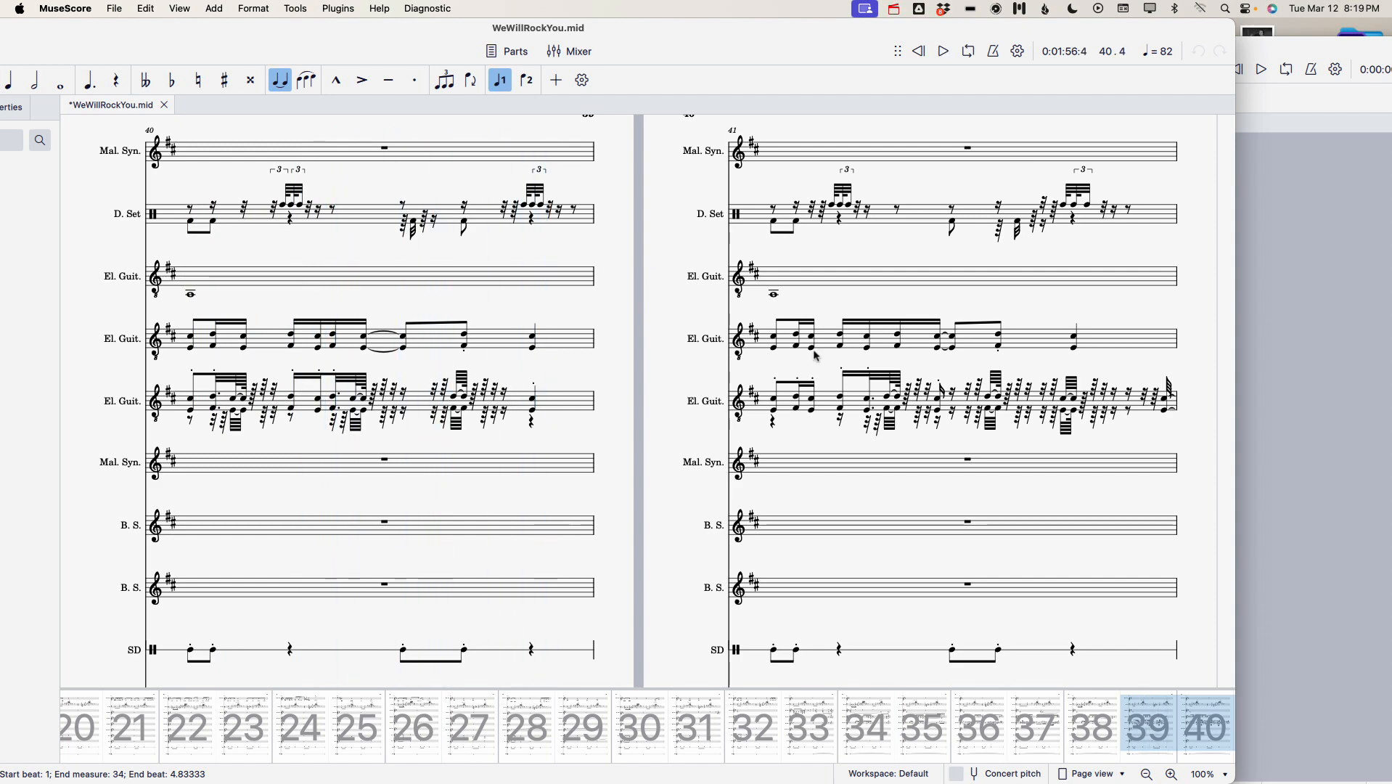
Transpose the entire score diatonically up a third, keeping degree alterations
scroll(626, 432, left, 10)
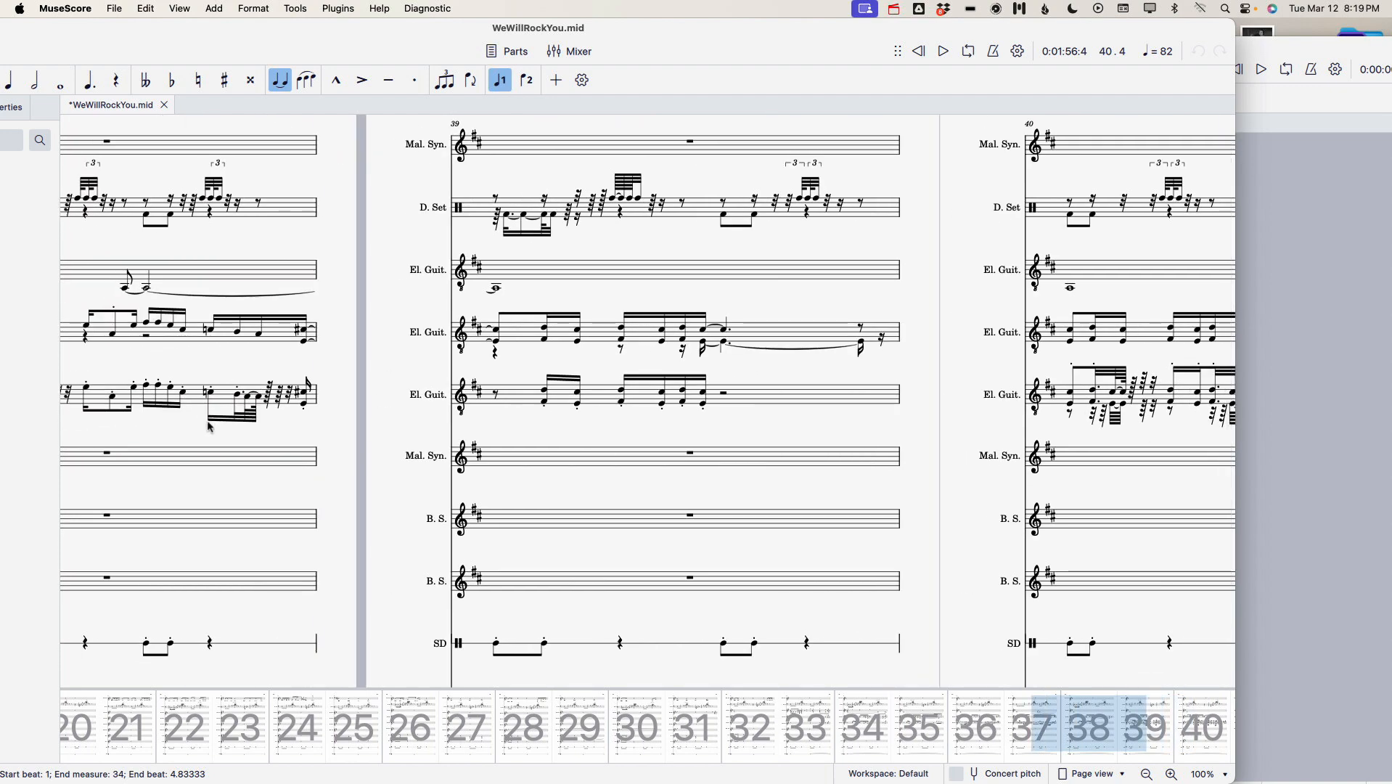
scroll(189, 424, left, 10)
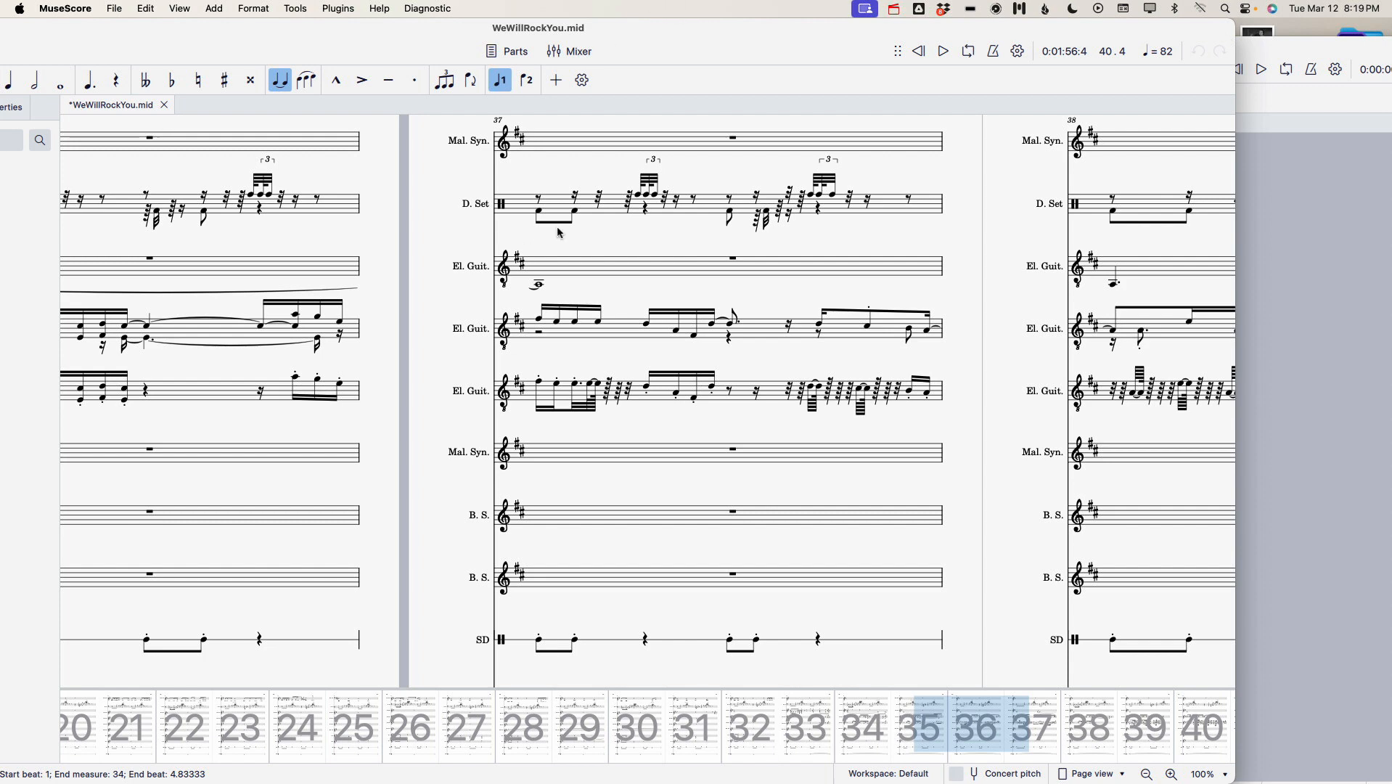
click(297, 240)
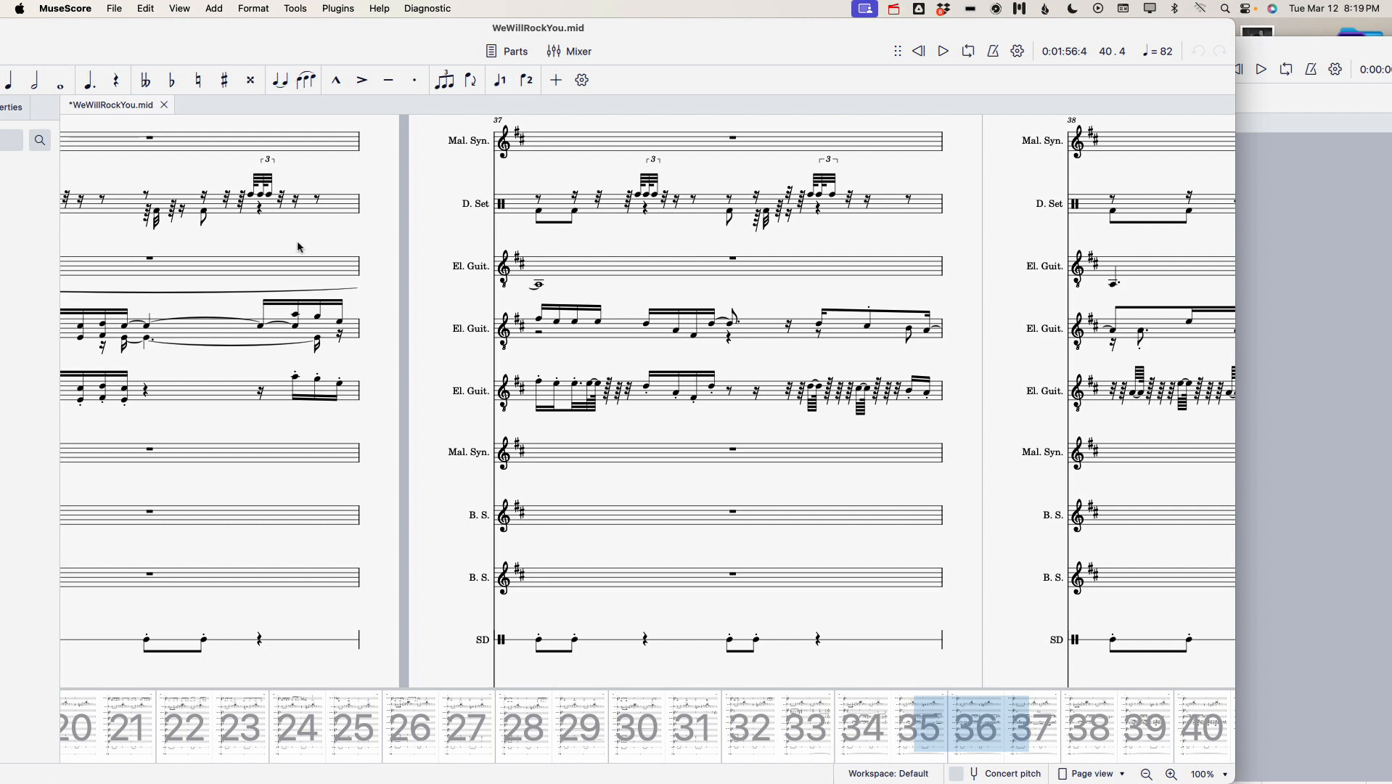
key(super+a)
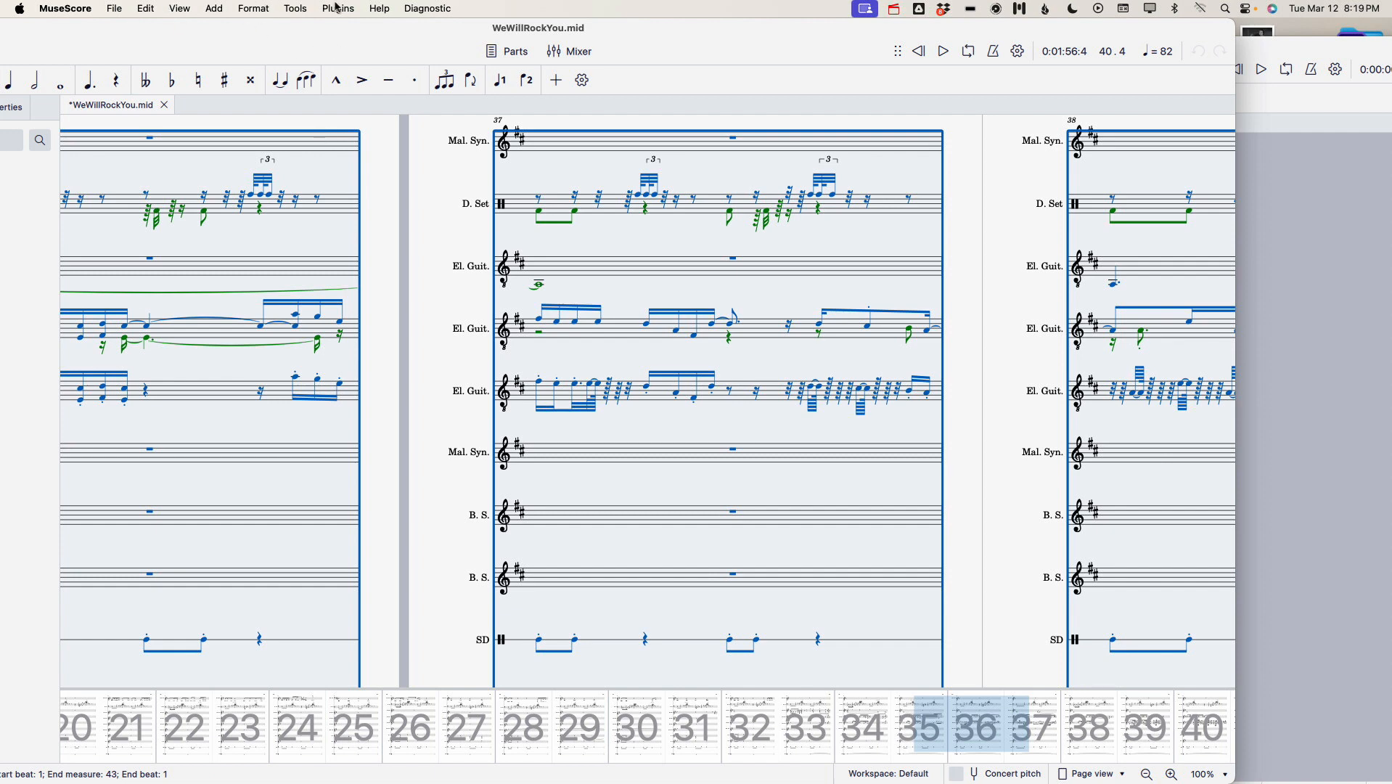
click(298, 9)
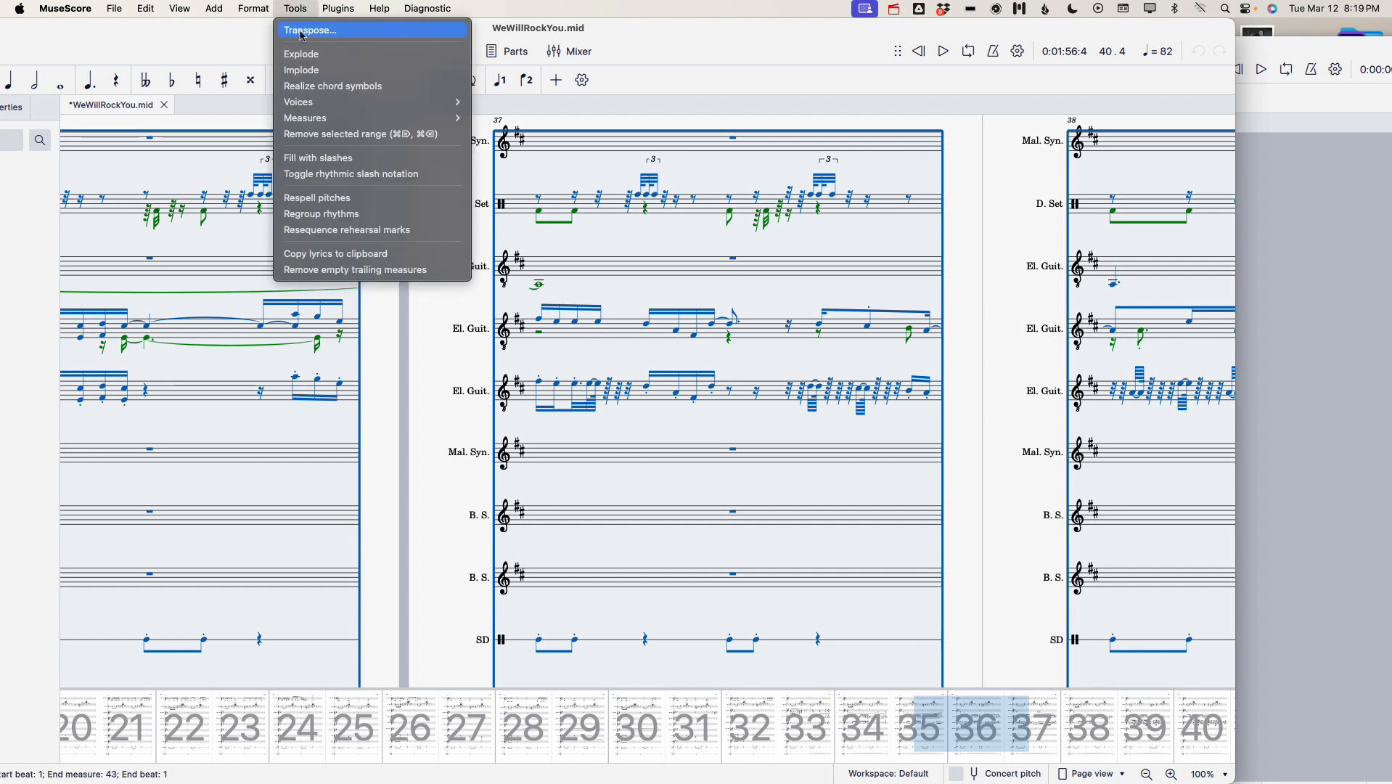
click(306, 31)
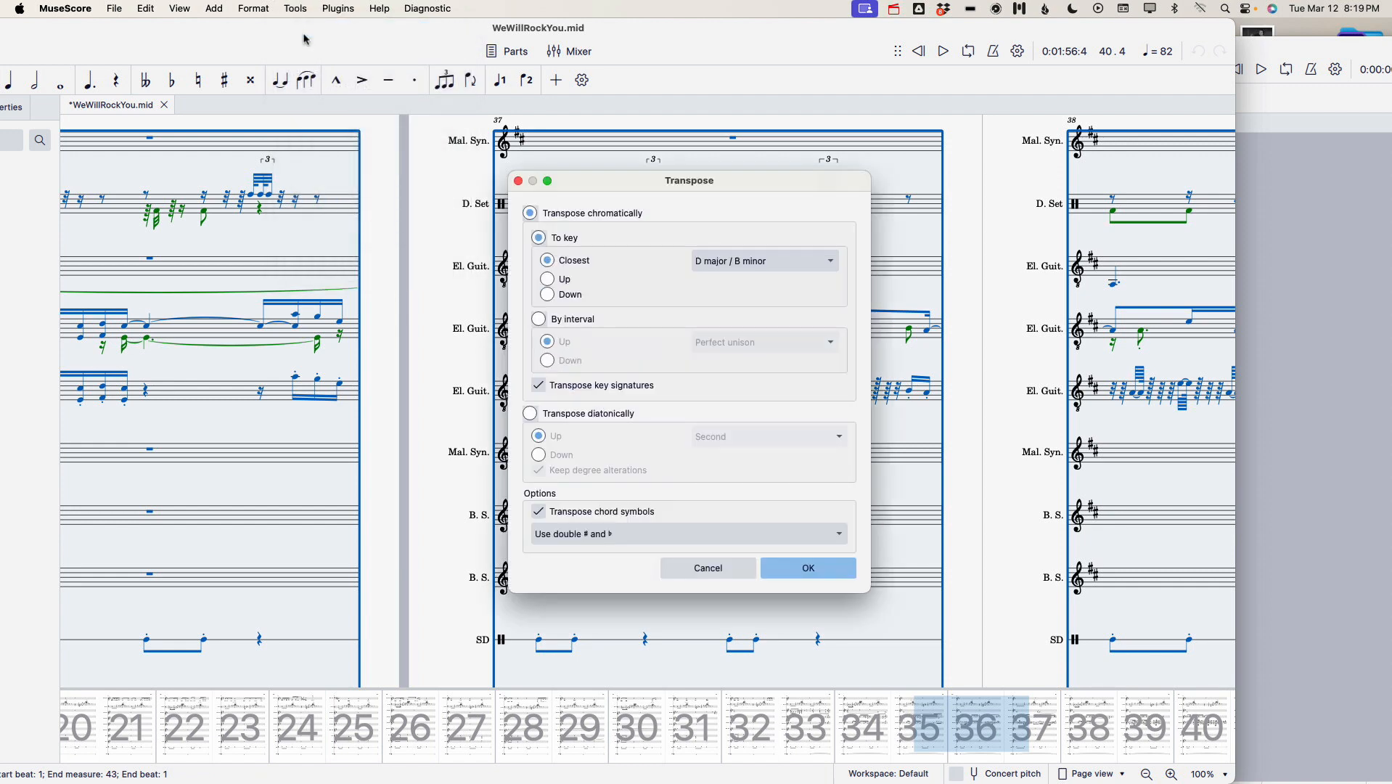
click(532, 415)
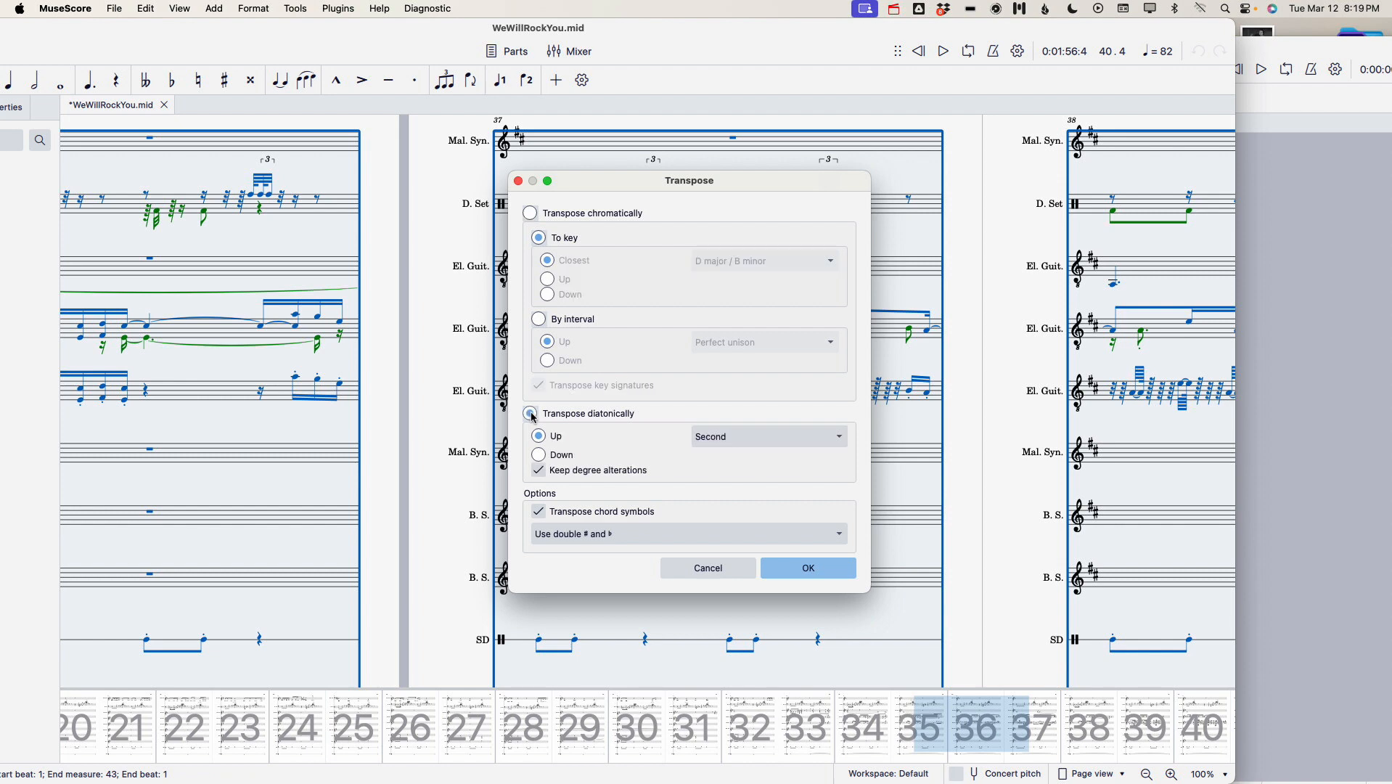
click(750, 438)
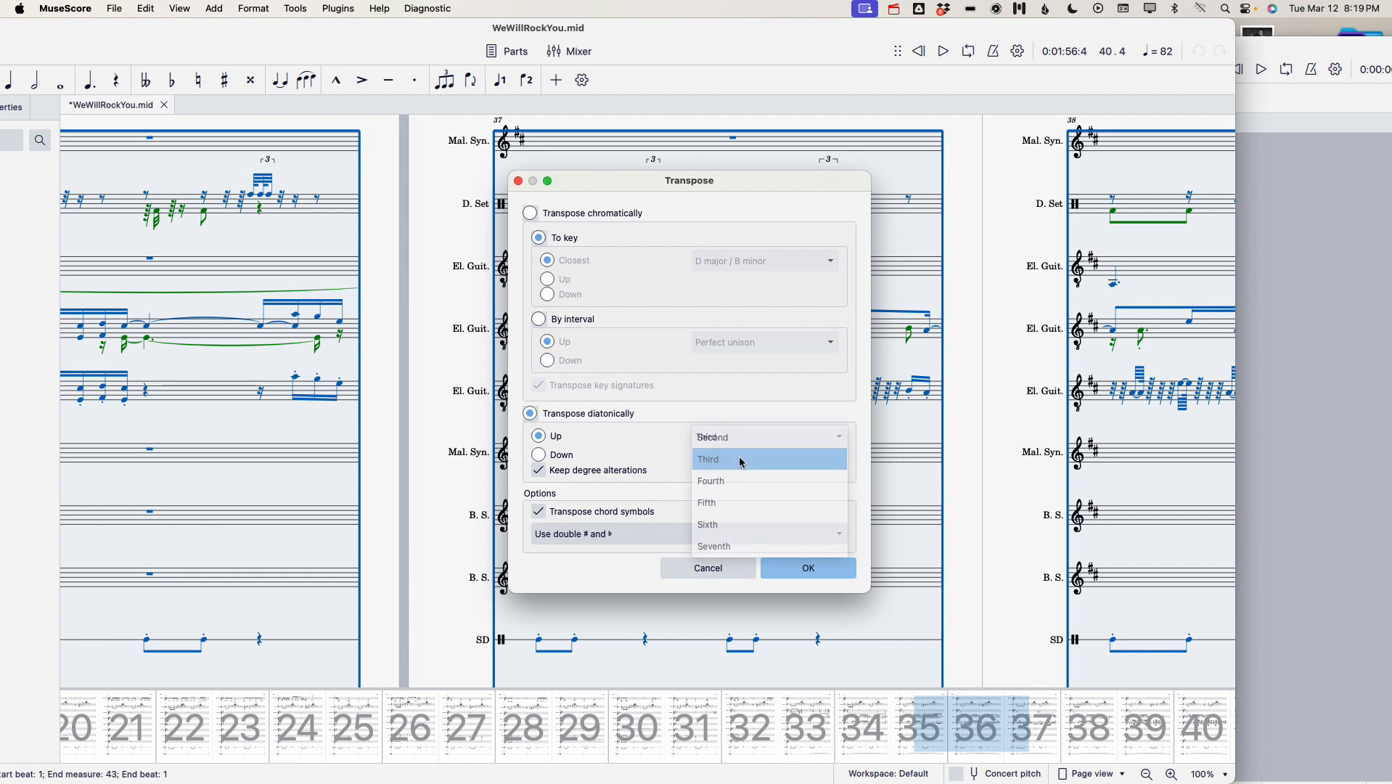
click(739, 460)
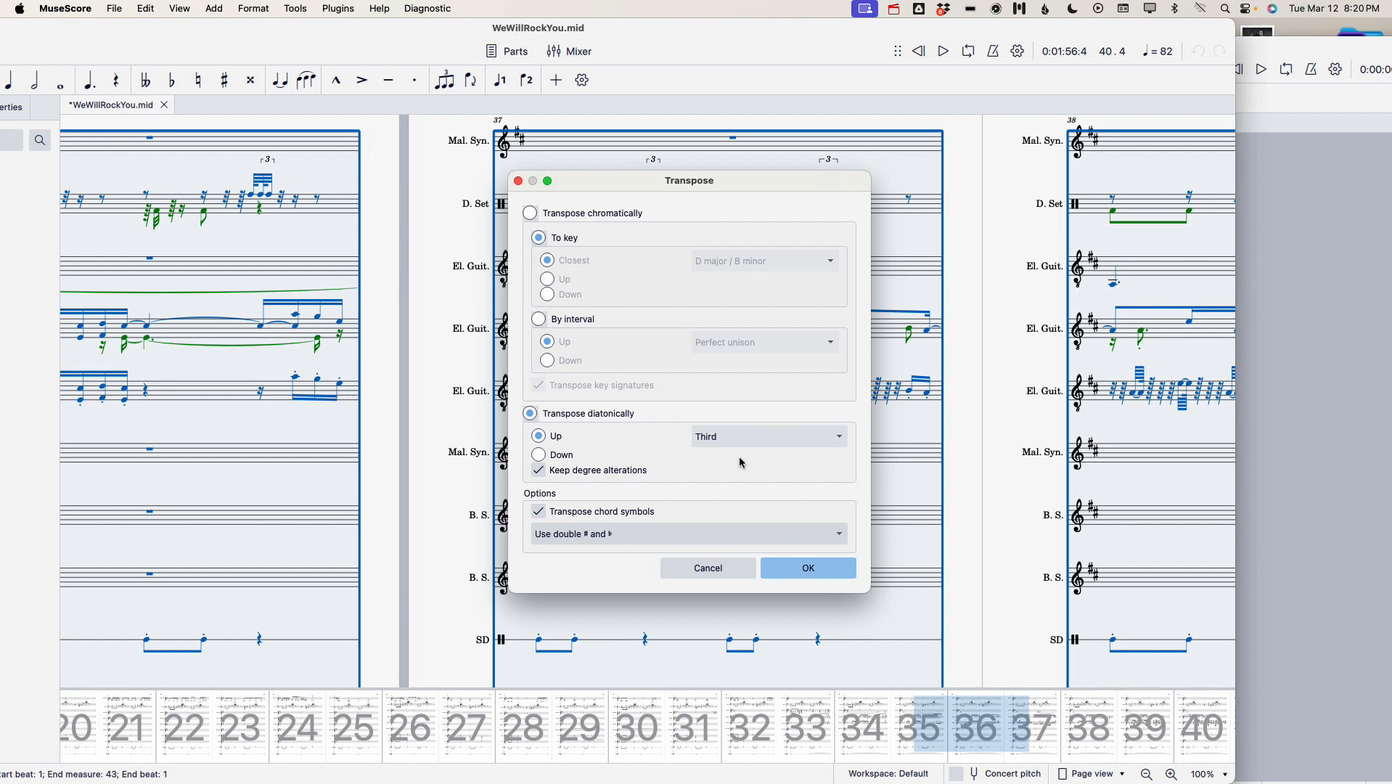
click(824, 574)
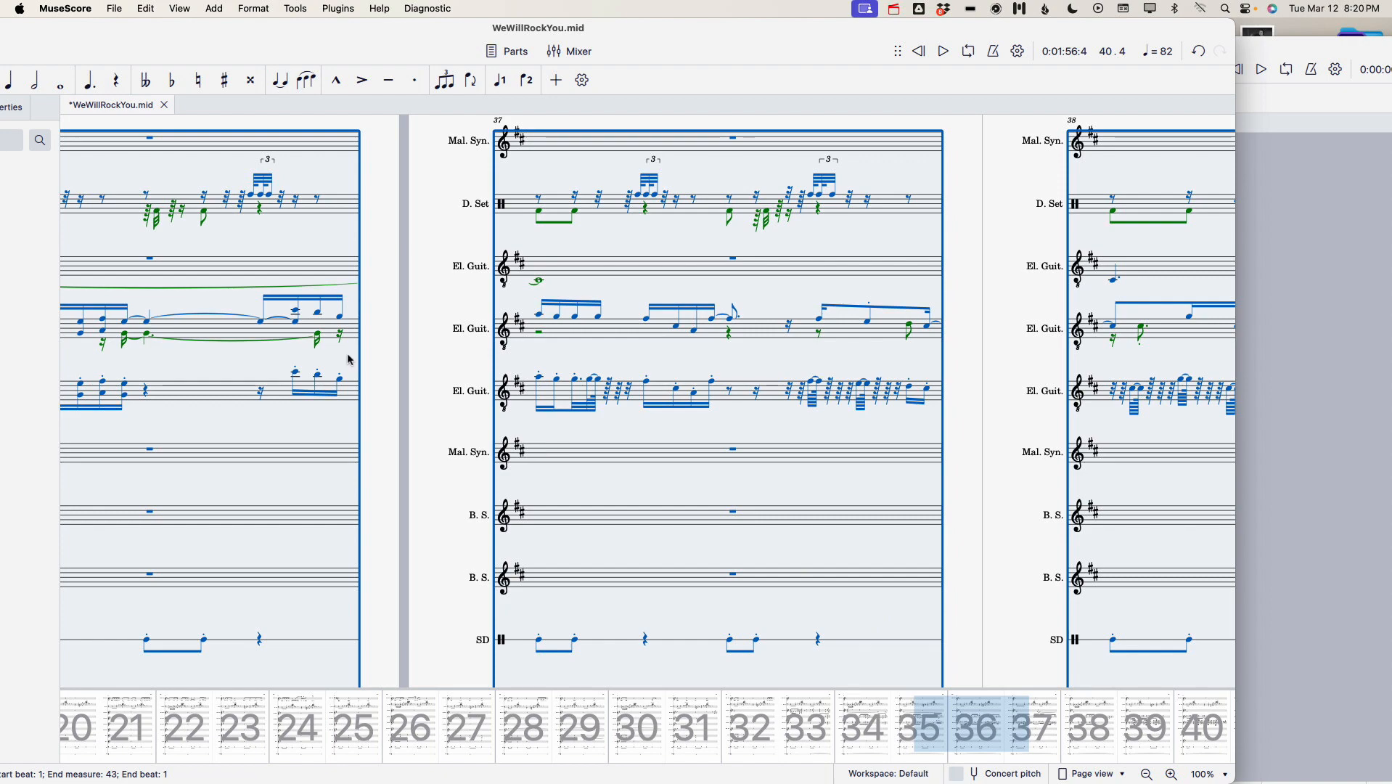
Return to the start of the score, clear the selection, and select measure 34 of the Guitar 3 staff on page 33
key(Home)
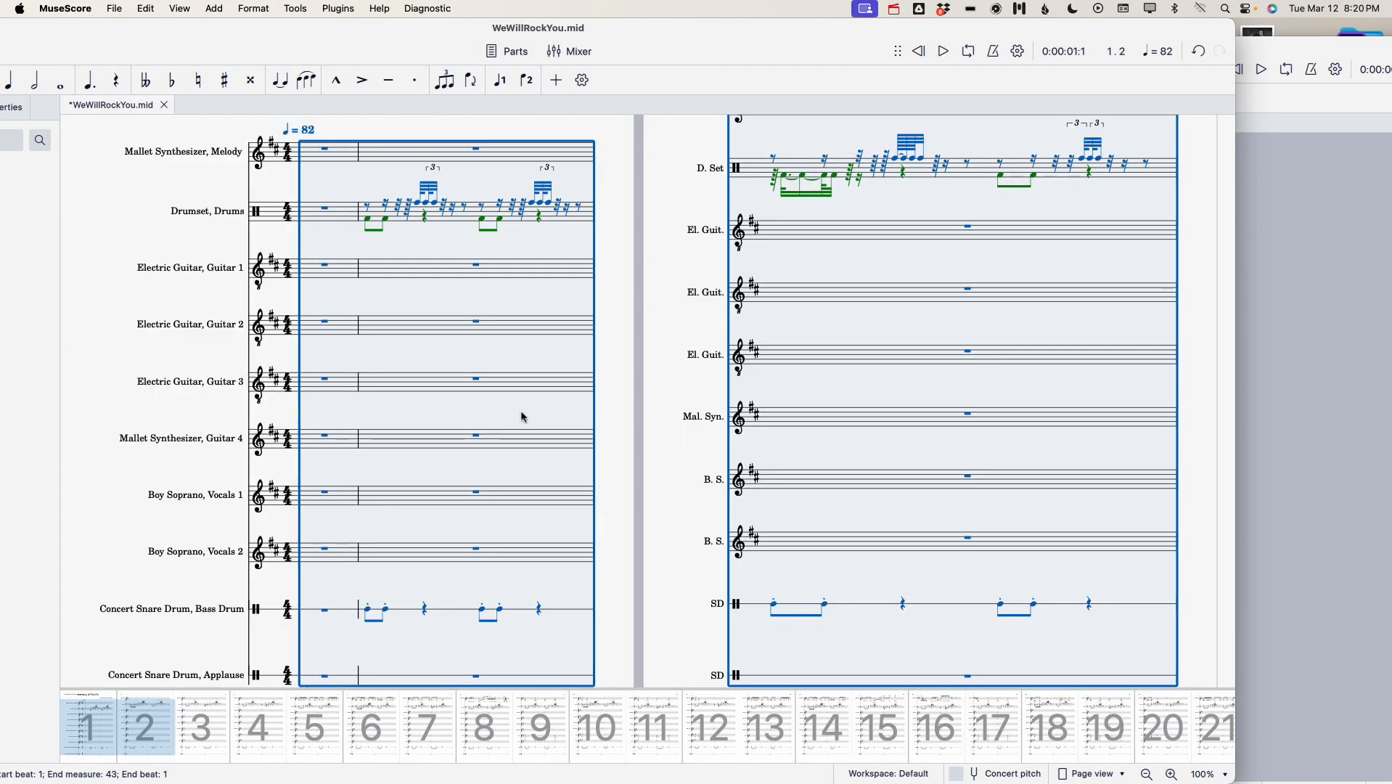
drag(116, 719, 947, 735)
key(Escape)
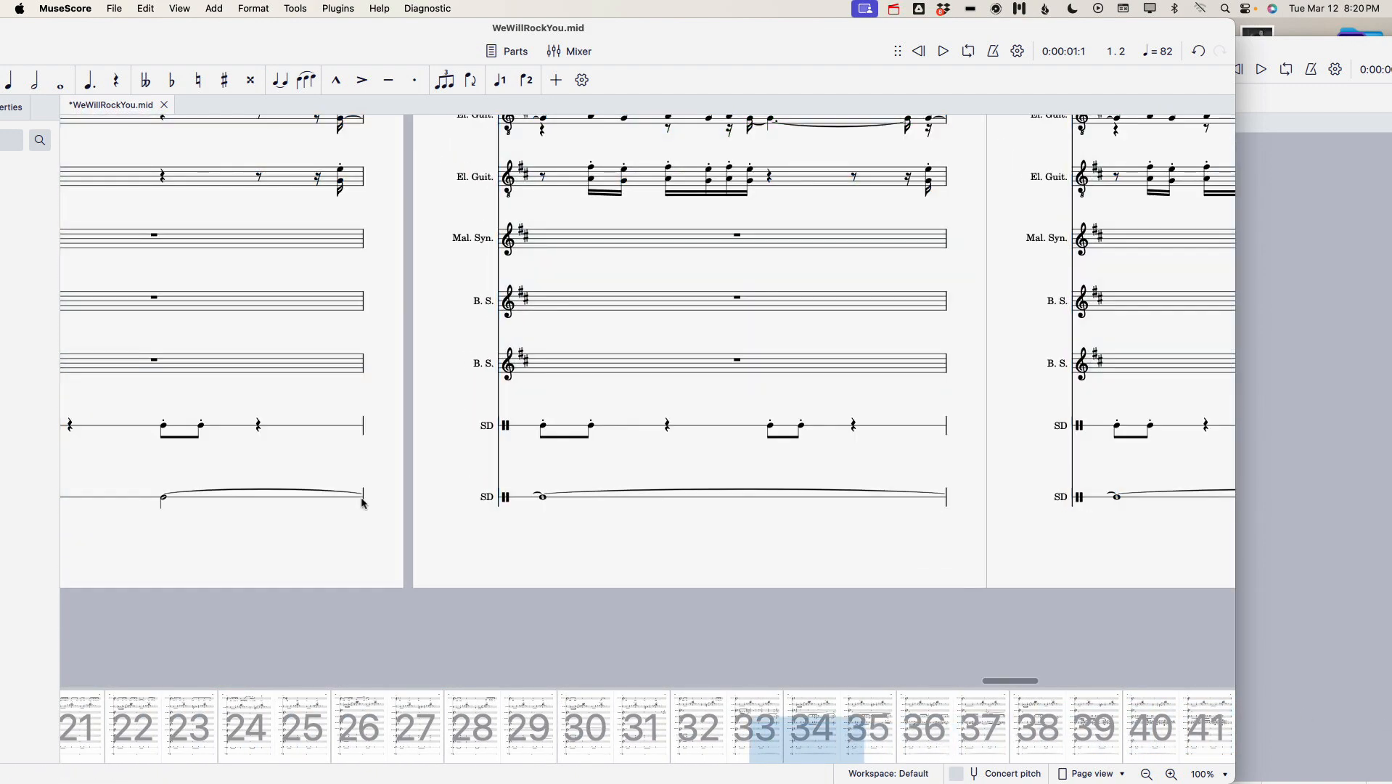
scroll(324, 267, up, 3)
scroll(305, 279, left, 2)
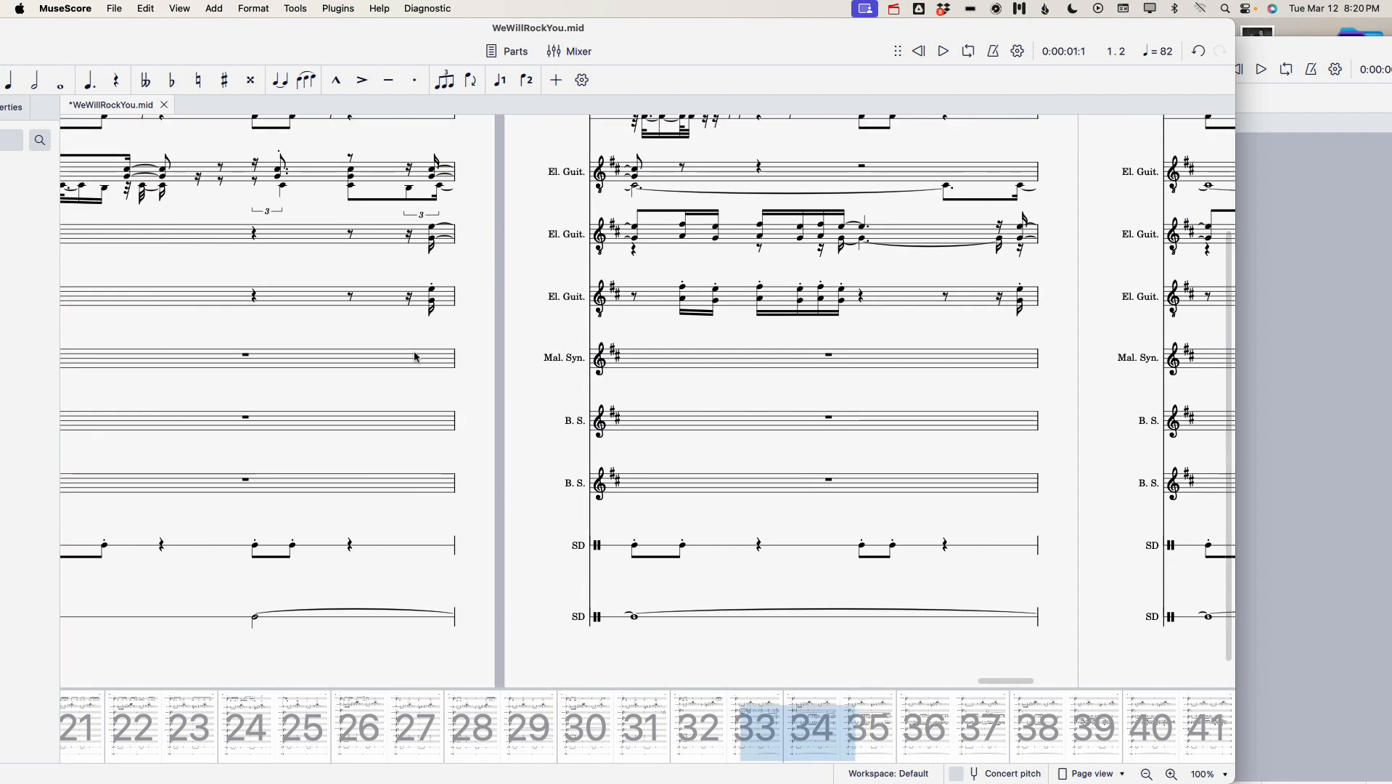
click(255, 296)
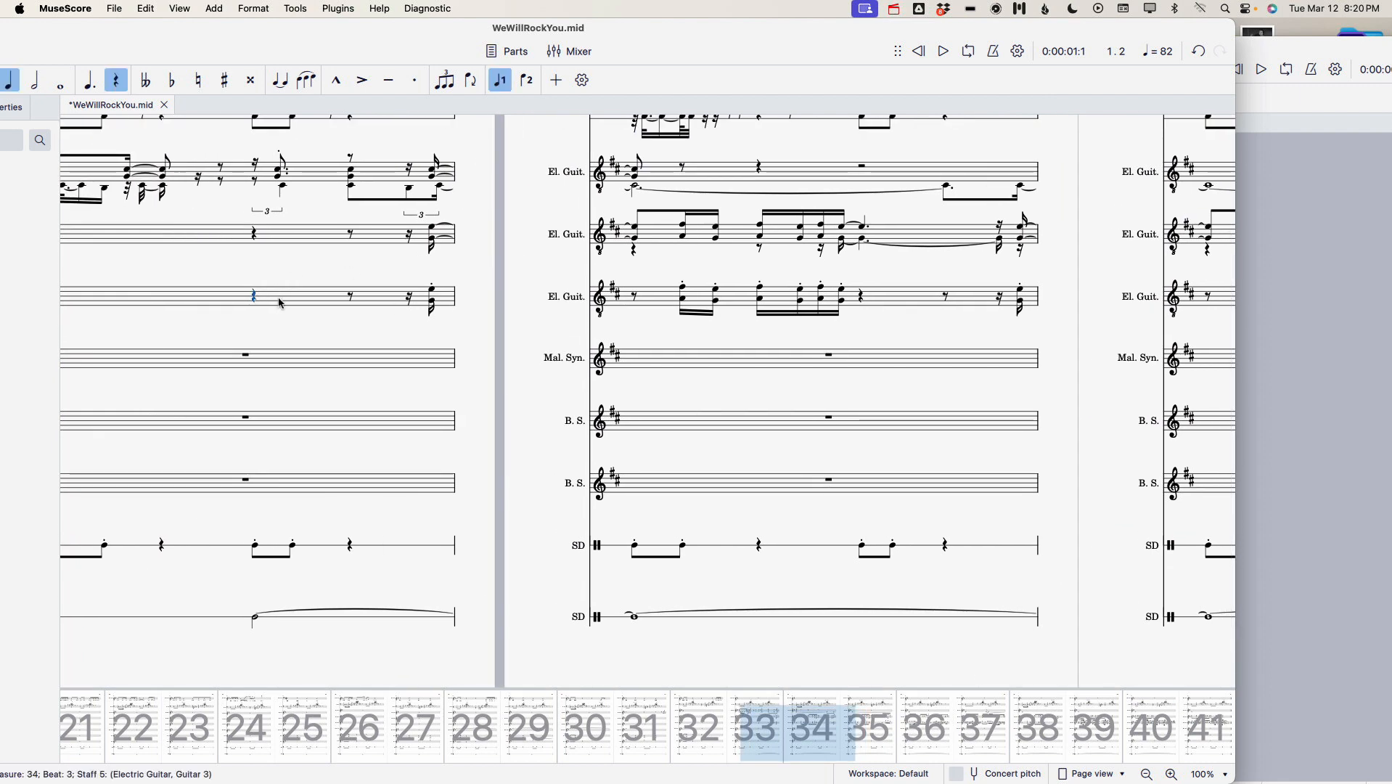
click(282, 300)
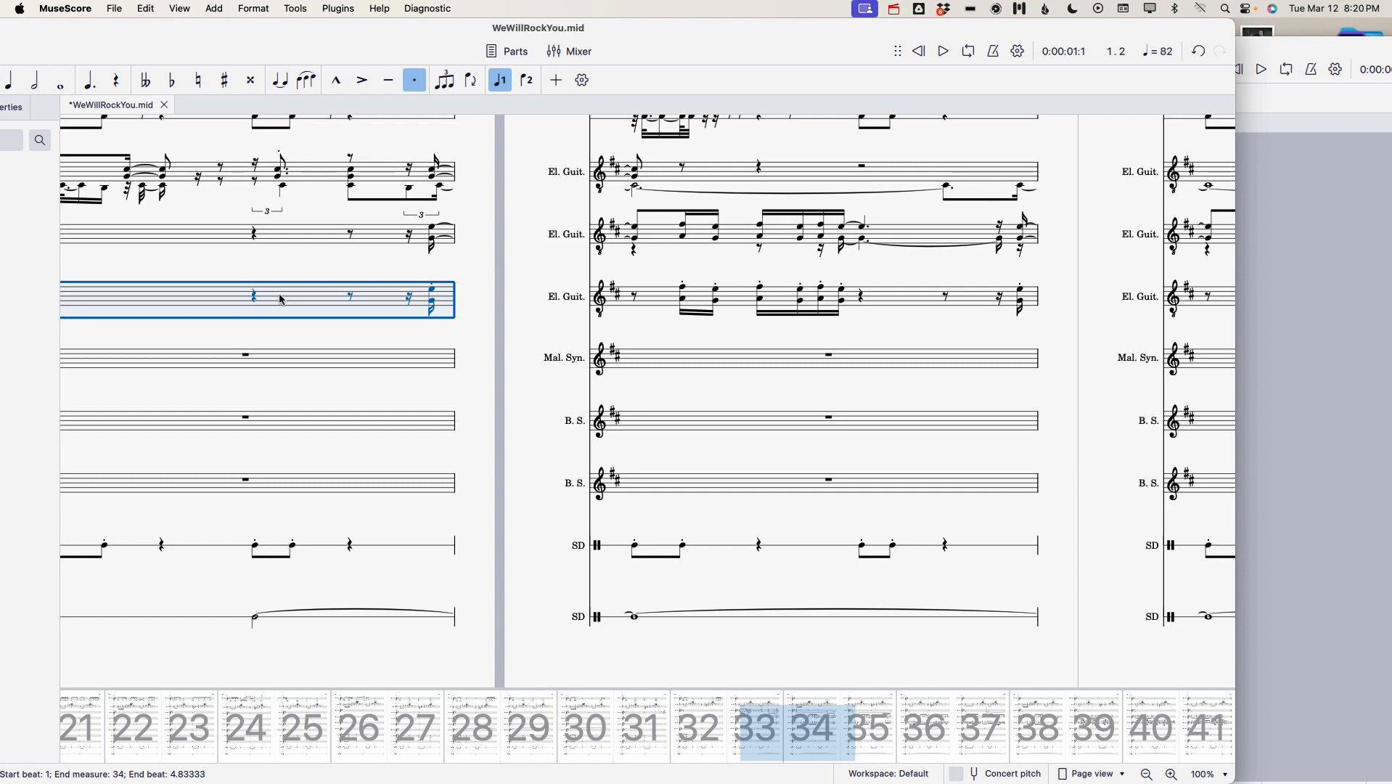
key(n)
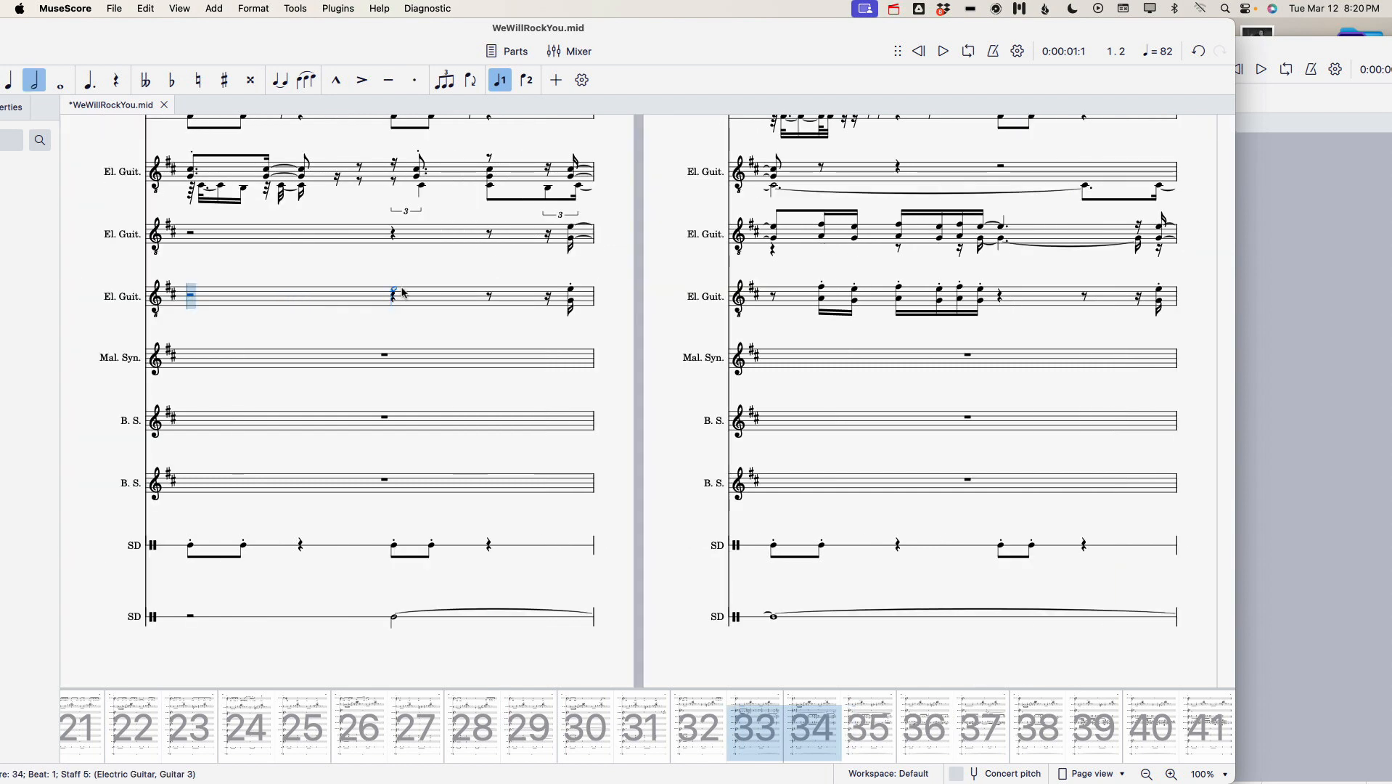
key(0)
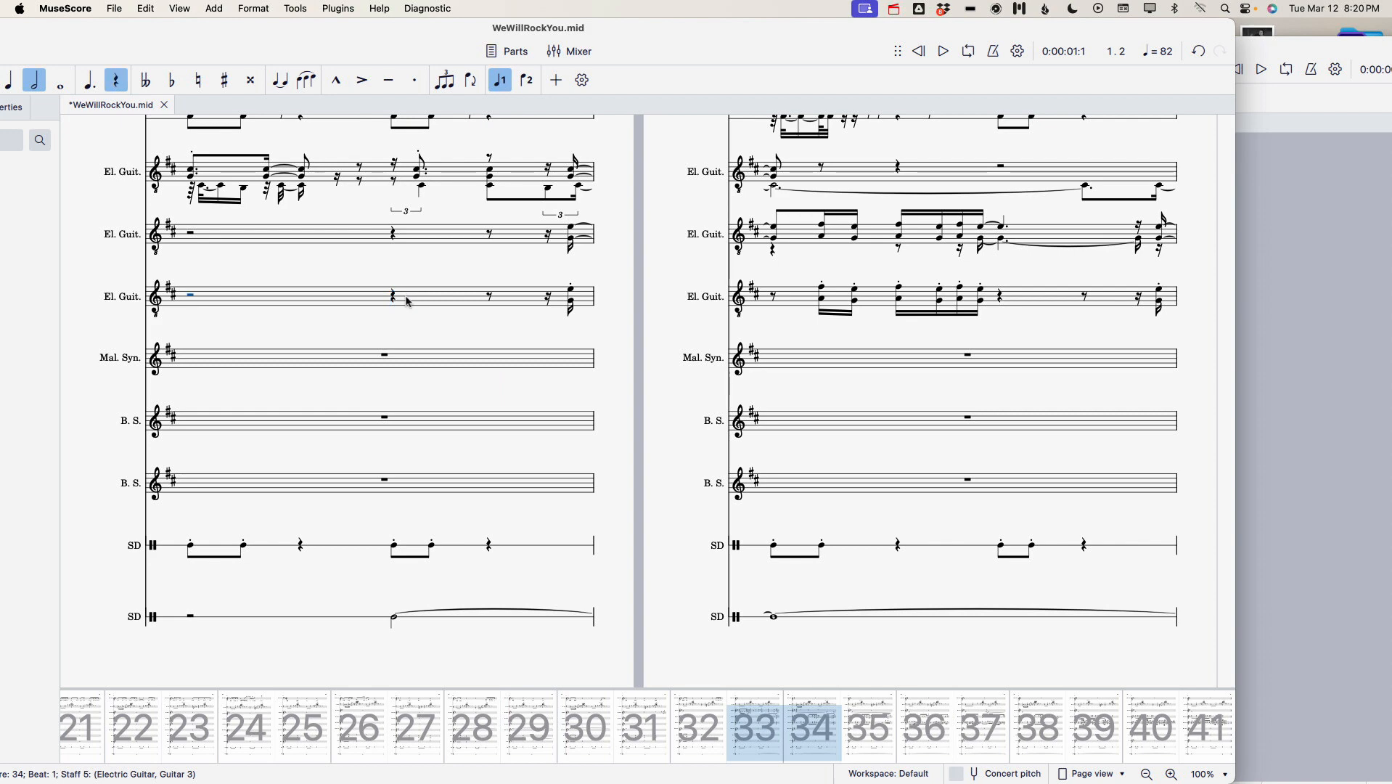
key(Escape)
click(417, 305)
key(Escape)
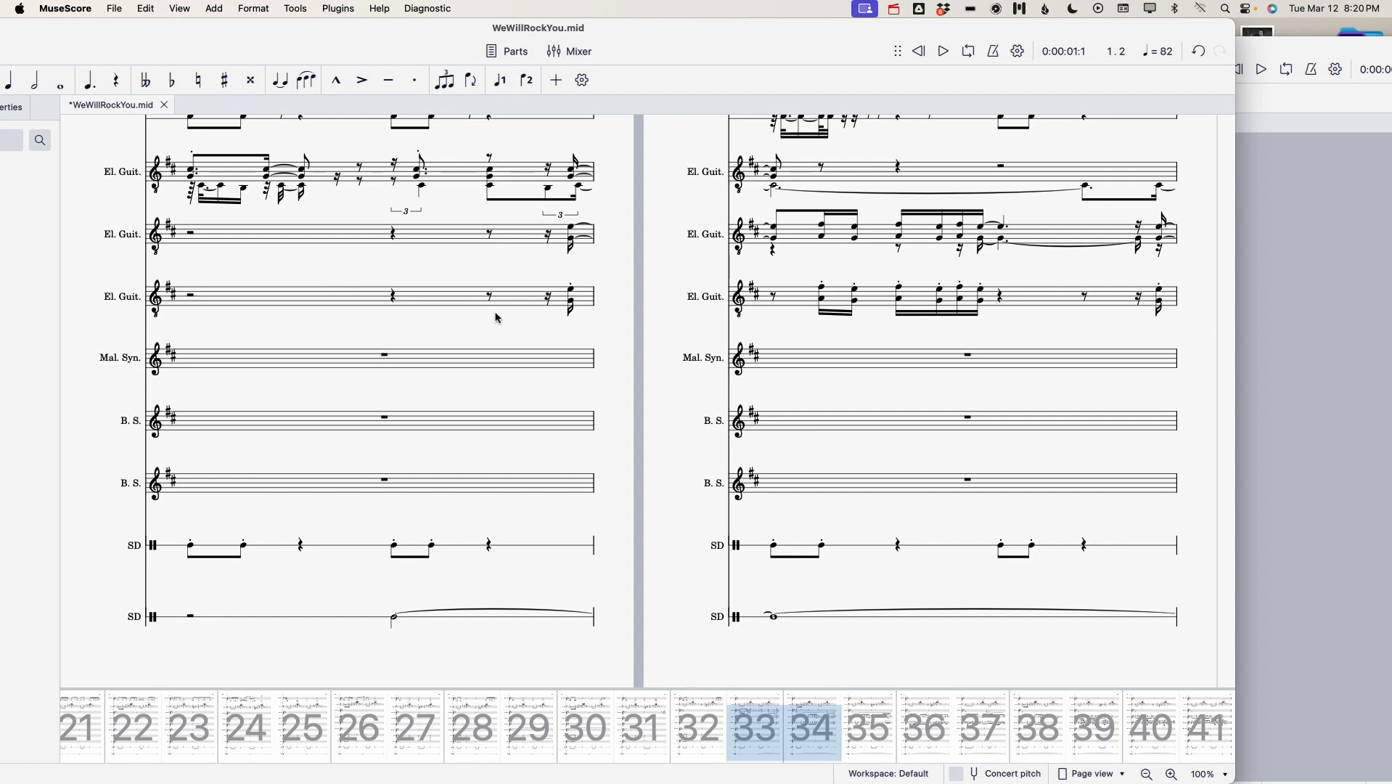
Play the transposed score from measure 34 of the Guitar 3 staff and pause playback in measure 38
click(573, 289)
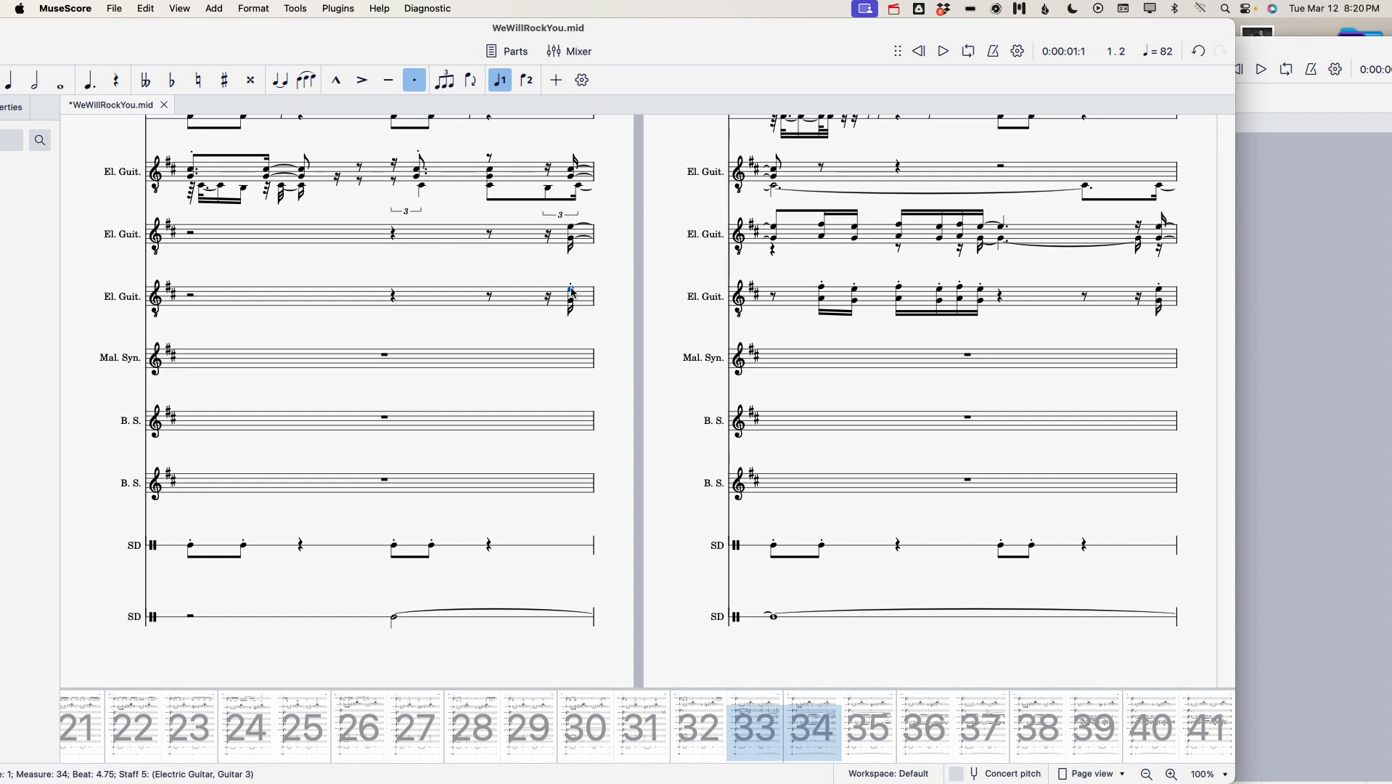
click(578, 301)
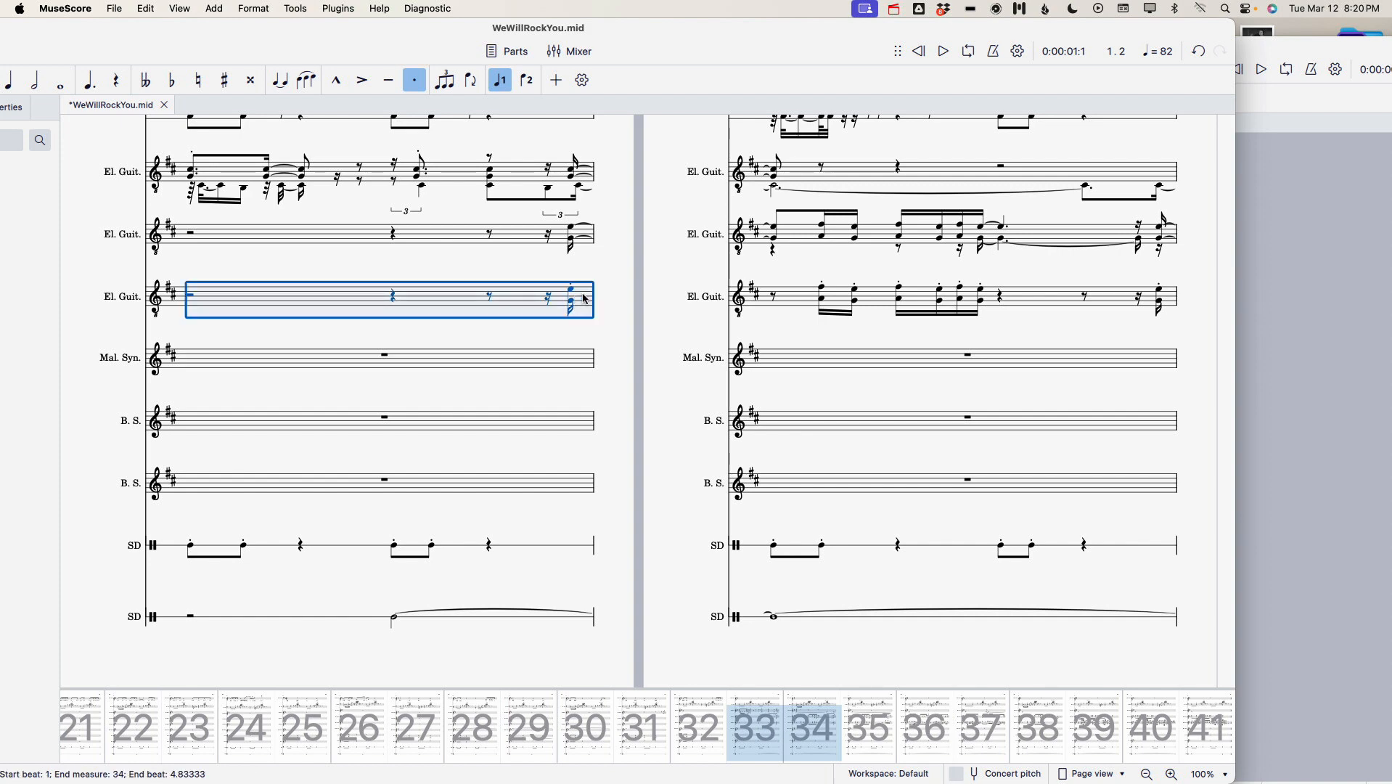
key(space)
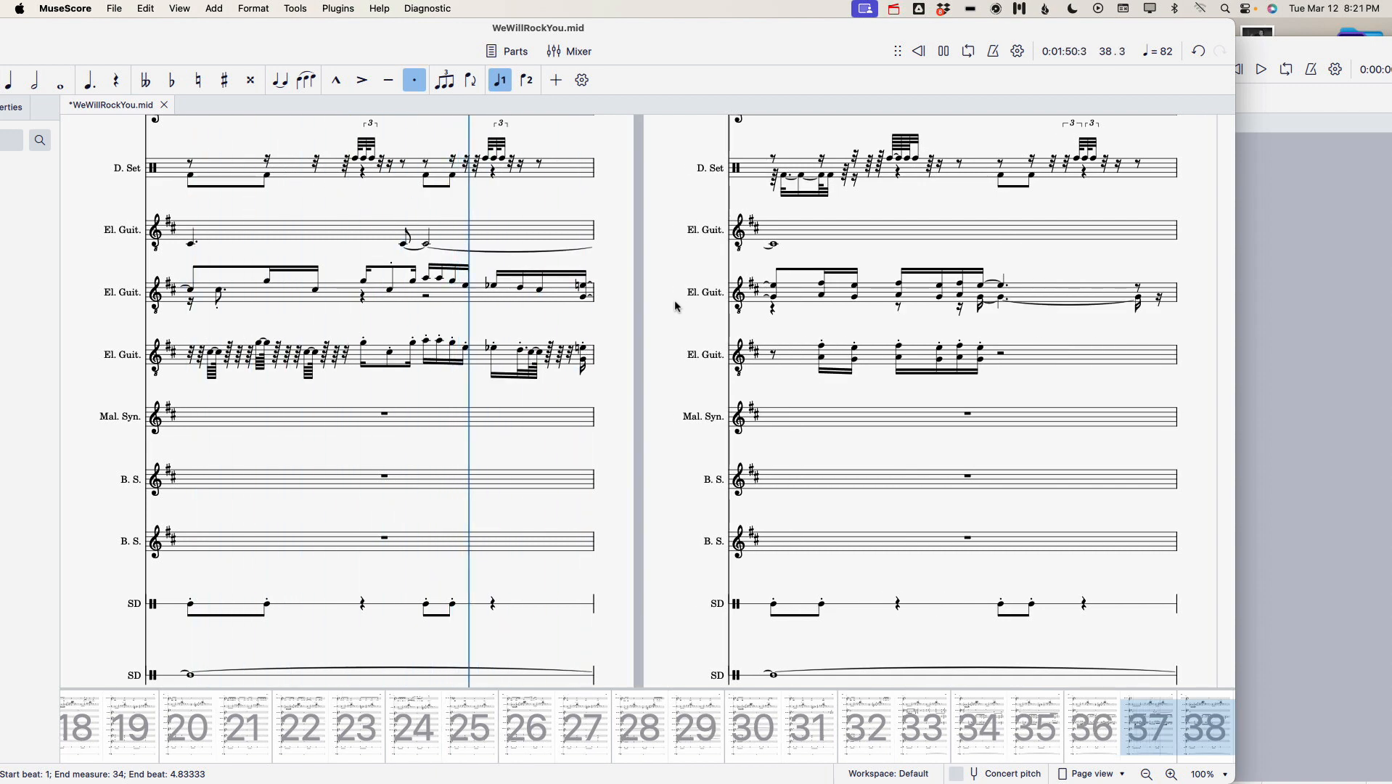
key(space)
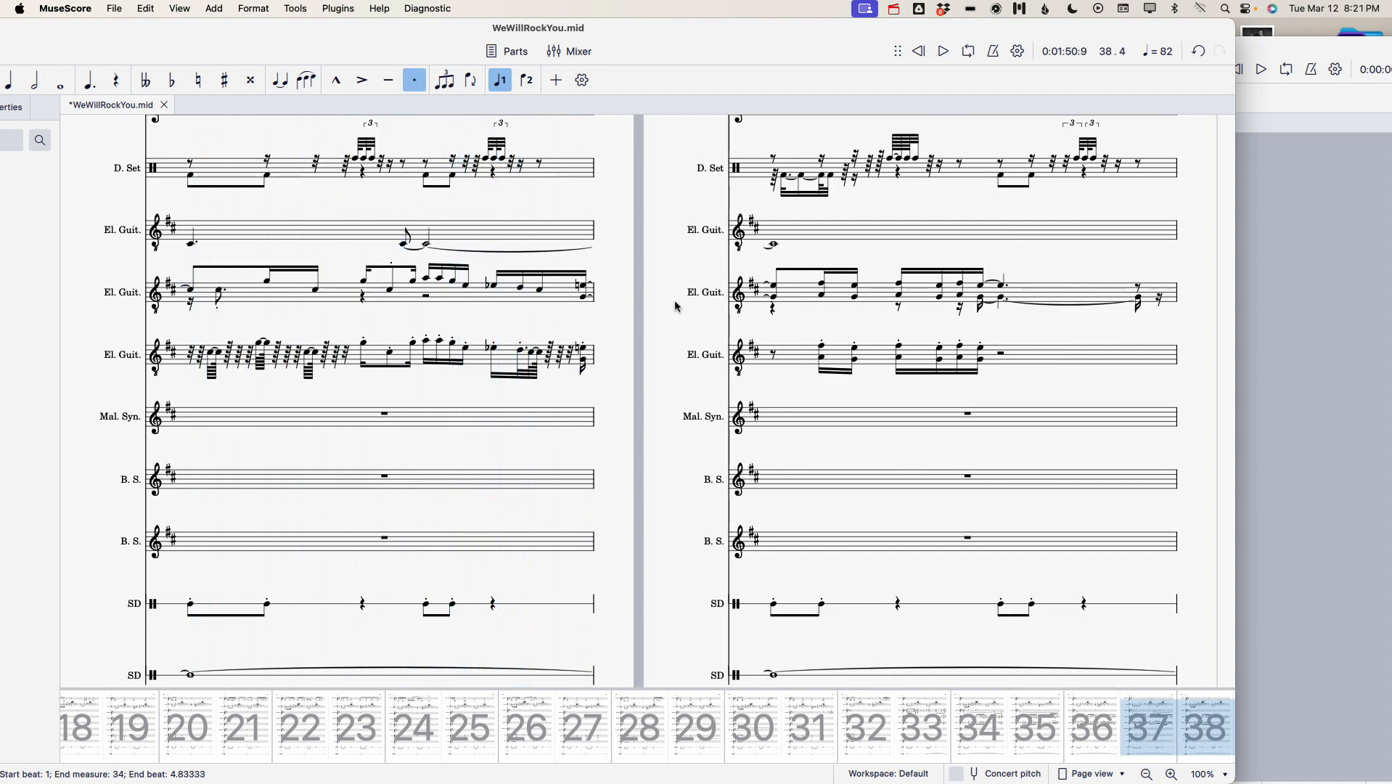
Undo the transposition of the score and pause playback in measure 2
click(143, 8)
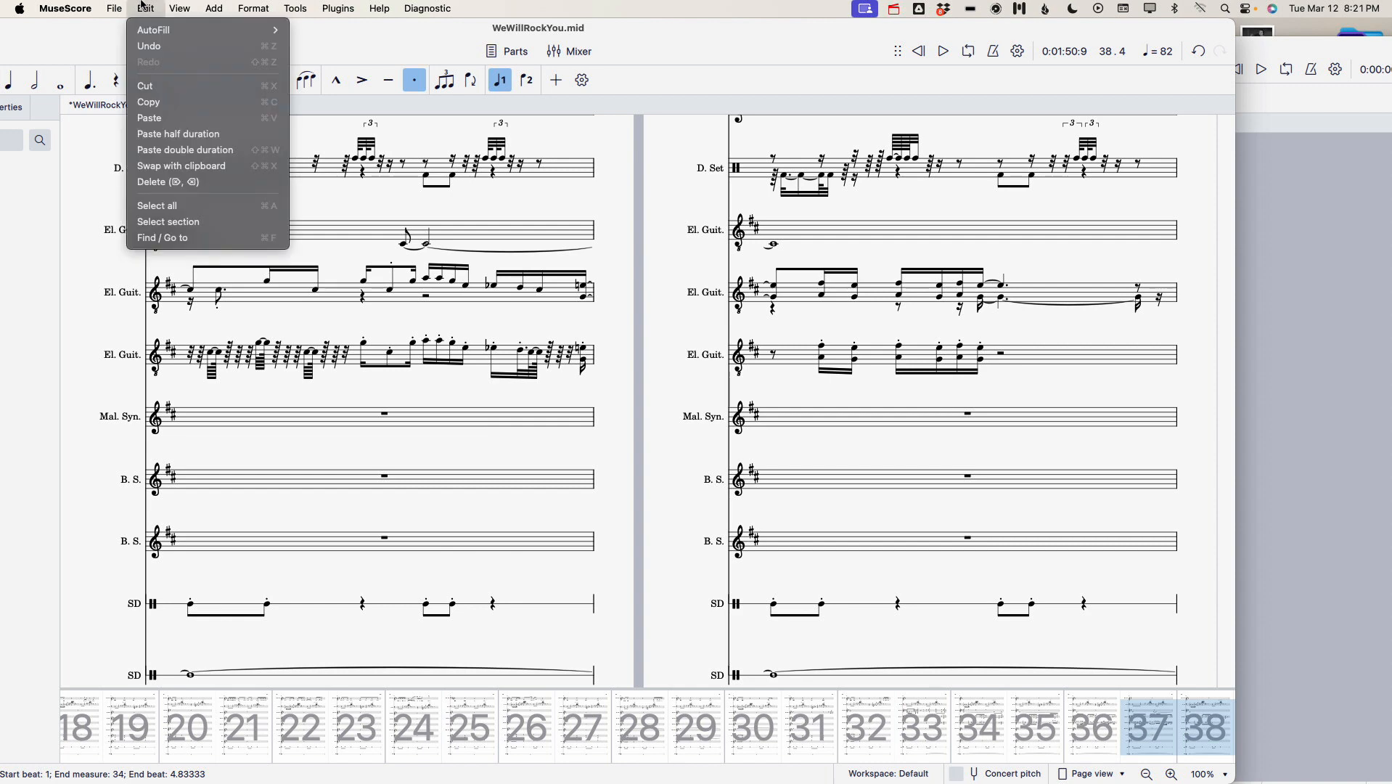
click(157, 48)
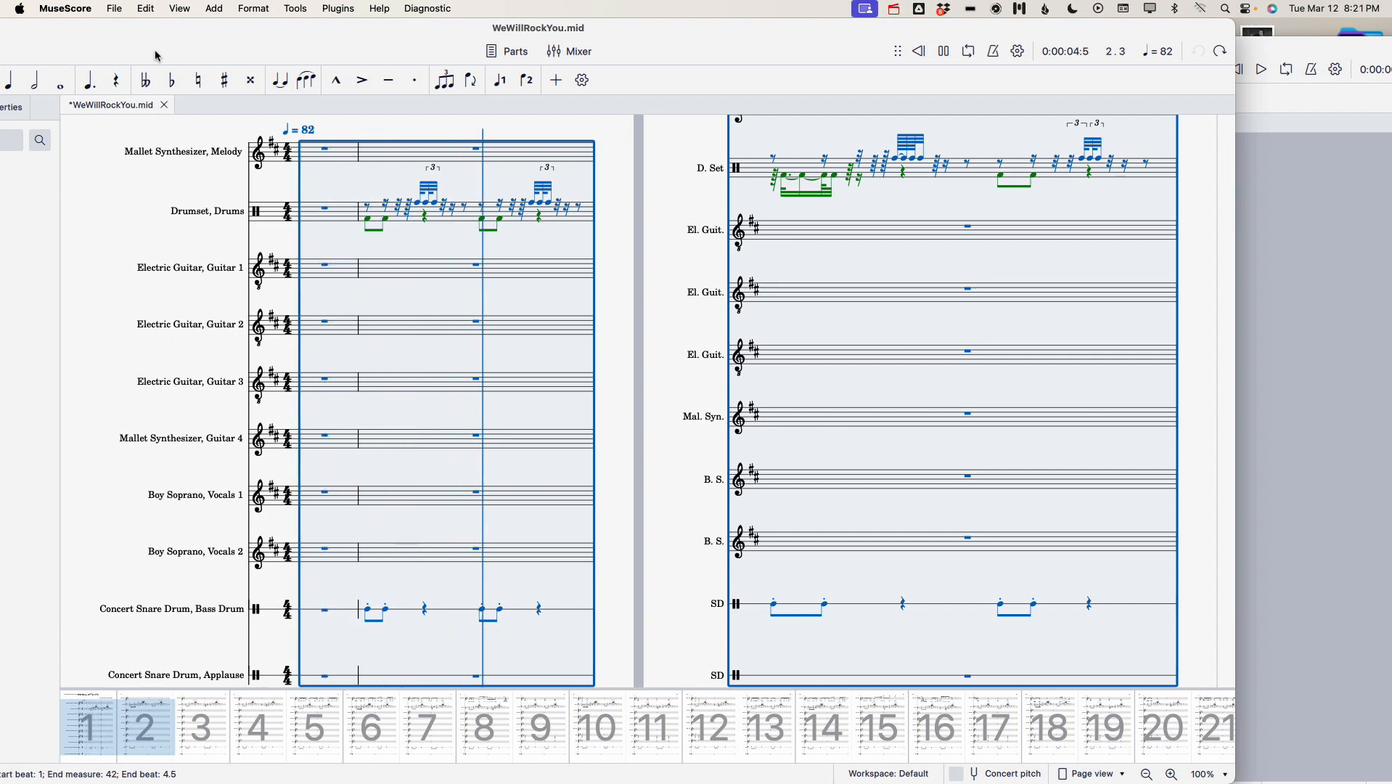
key(space)
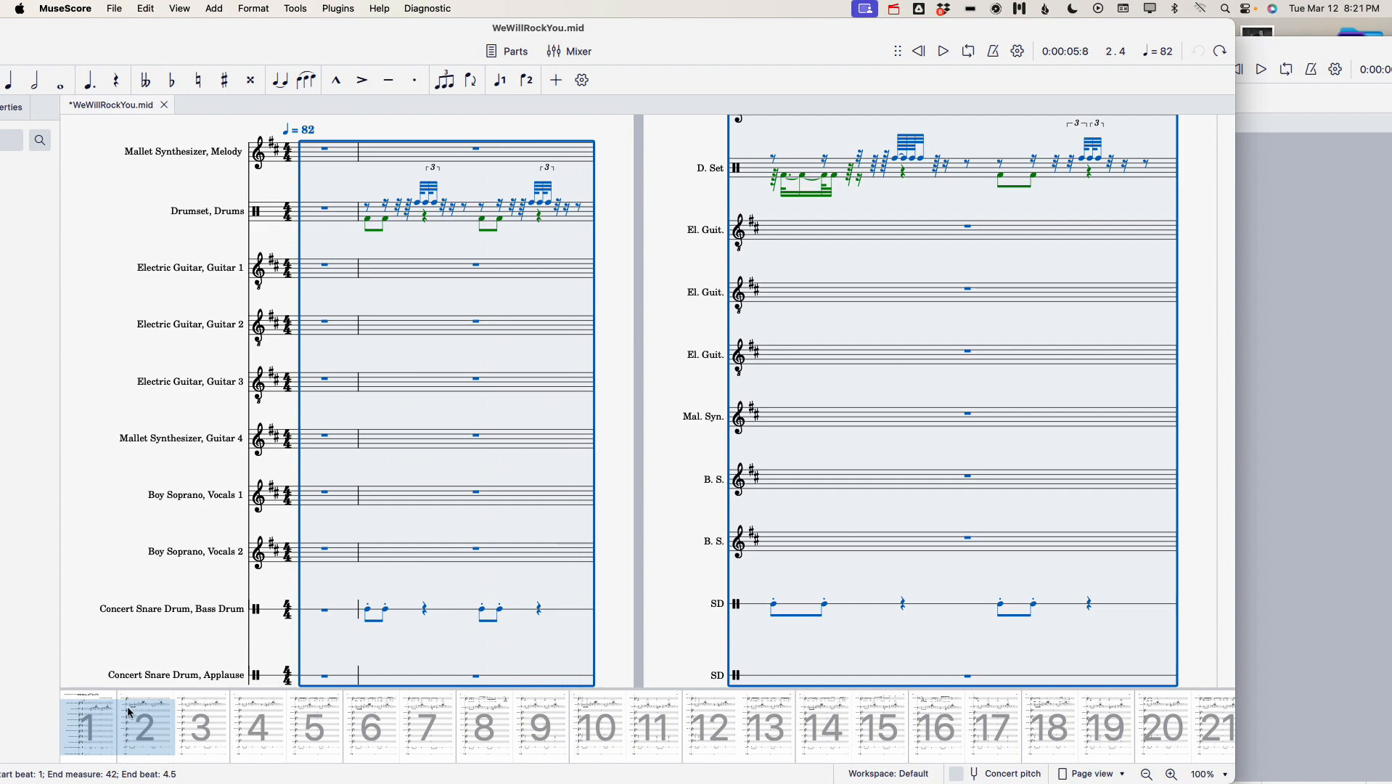
Clear the full-score selection and play the original-key score from measure 37 of the Guitar 3 staff
drag(130, 714, 1048, 748)
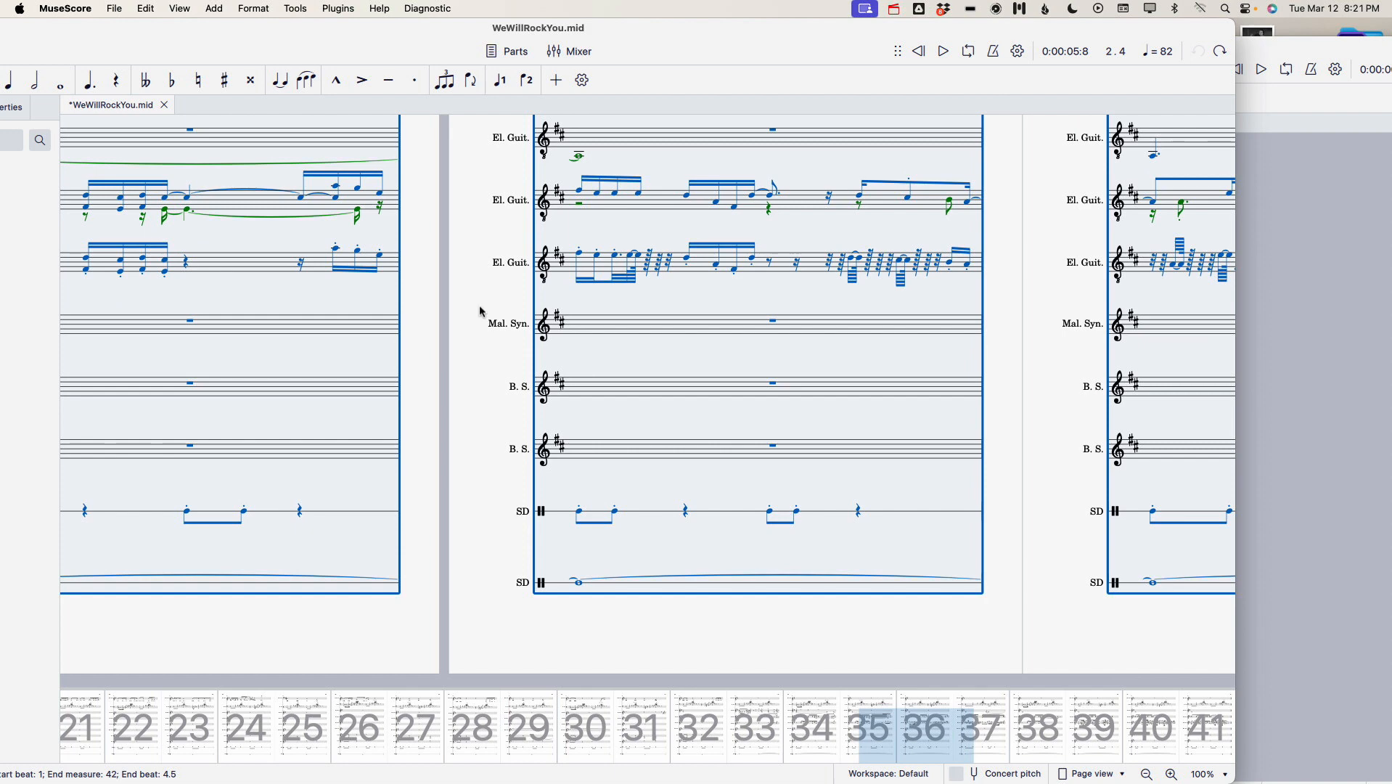
click(299, 301)
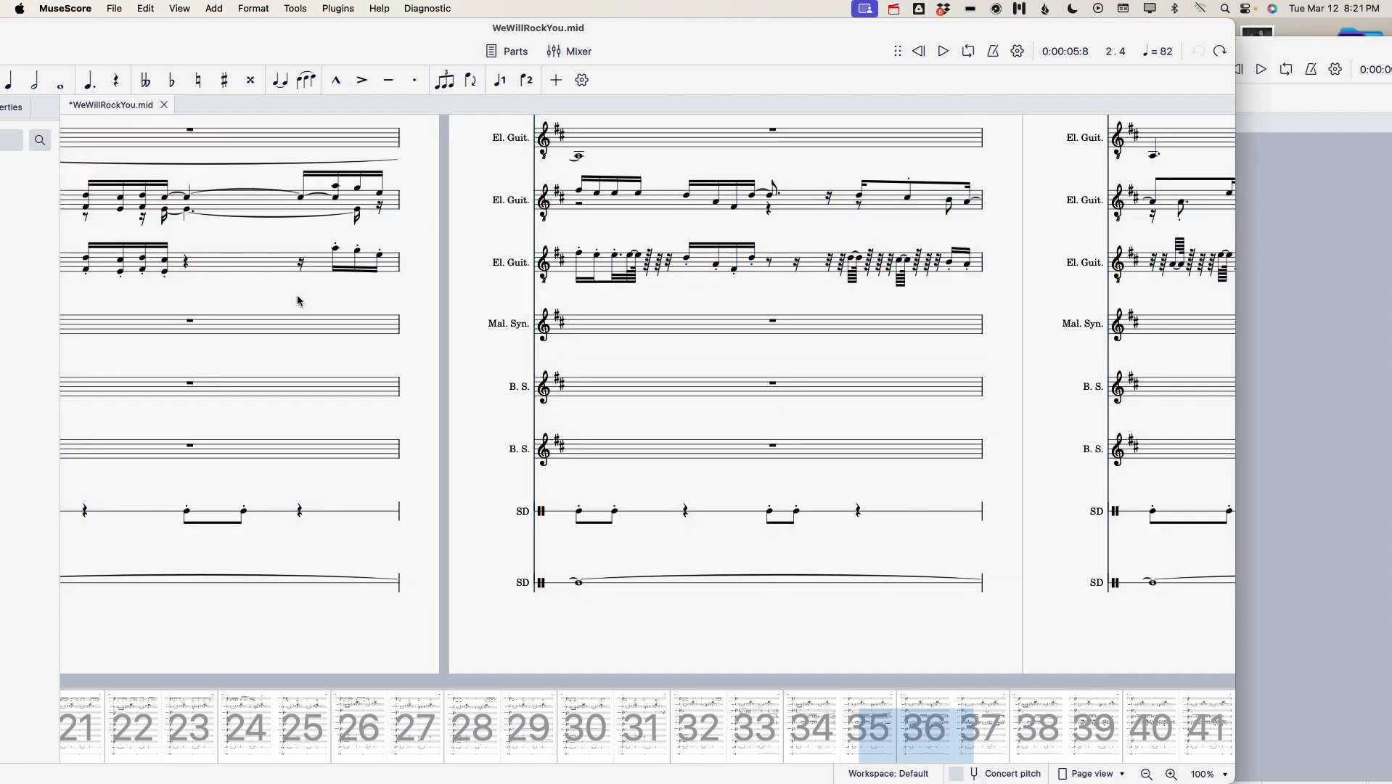
click(571, 270)
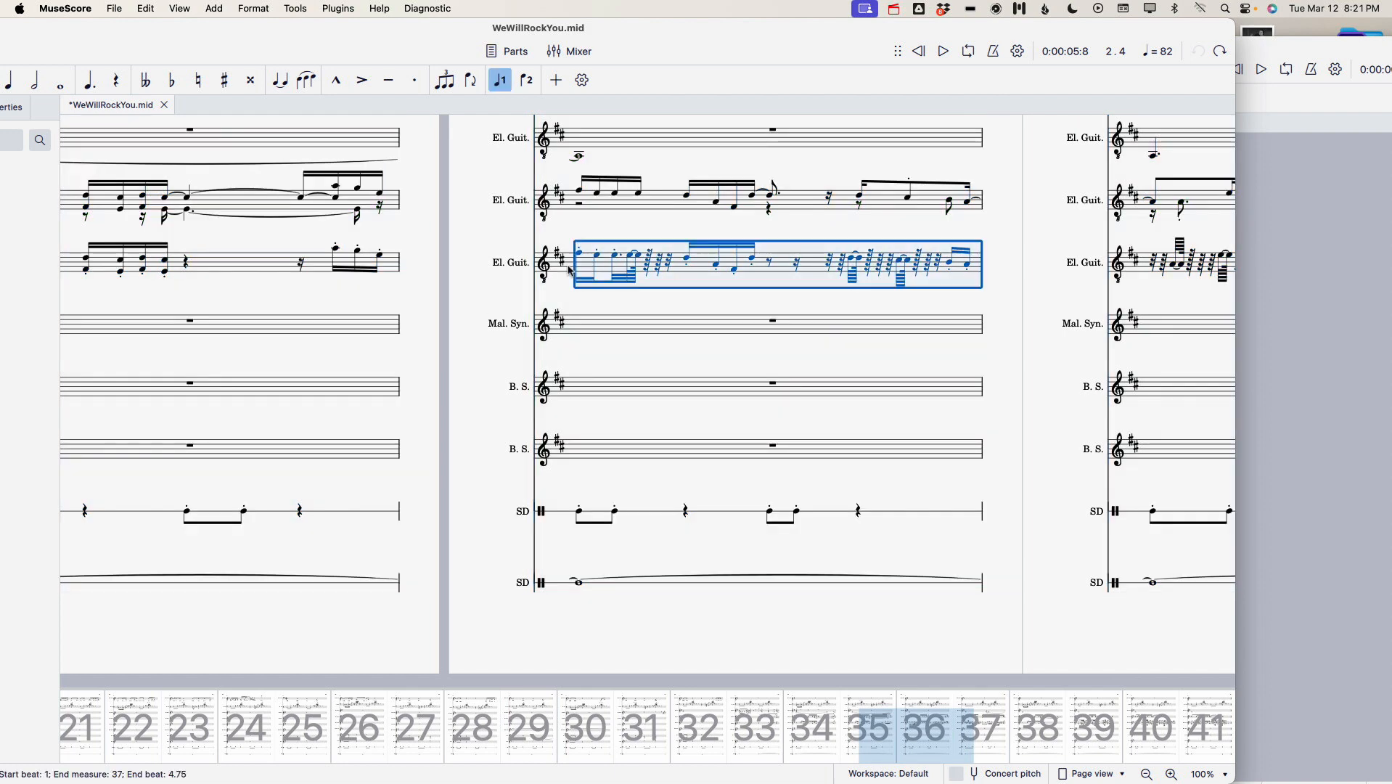
key(space)
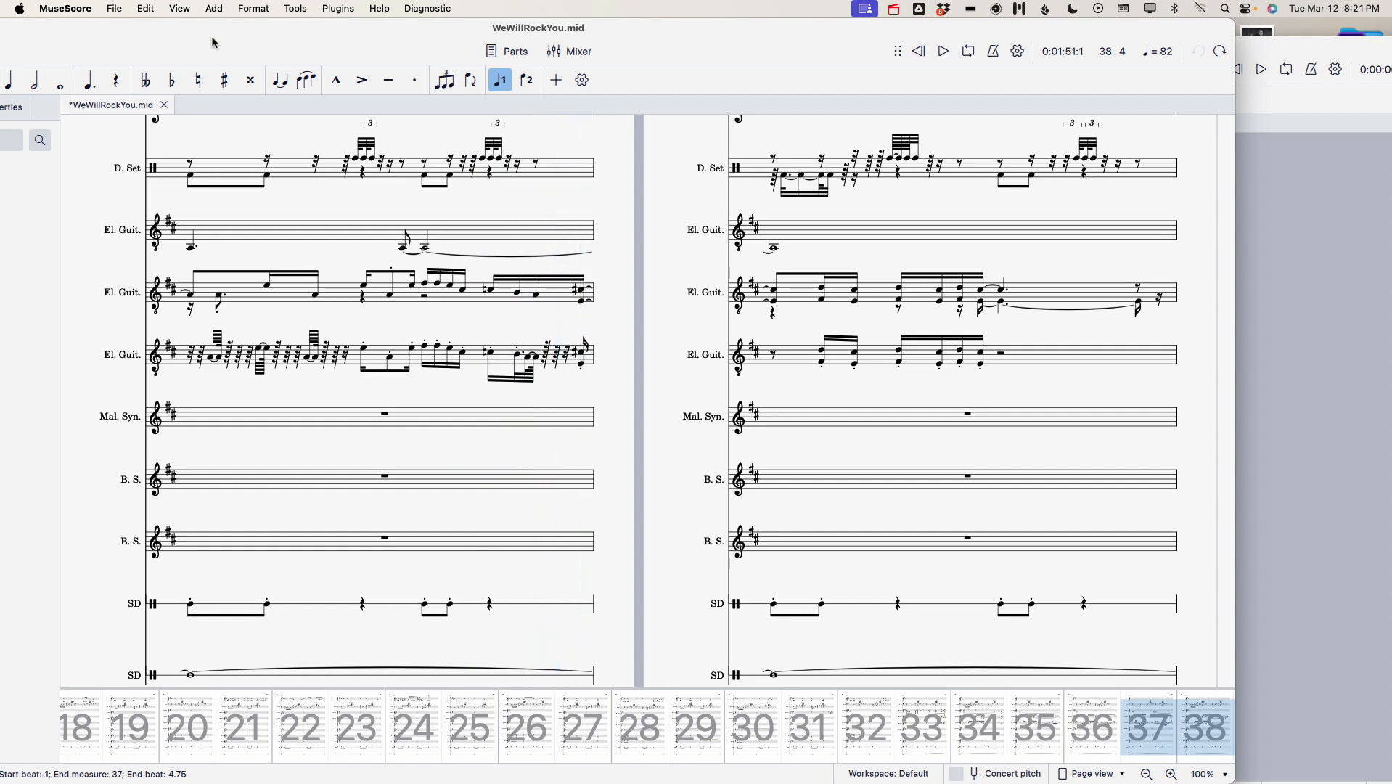
Bring the whole score window into view, open the export settings for the main score, and choose the MIDI file format
drag(212, 40, 376, 6)
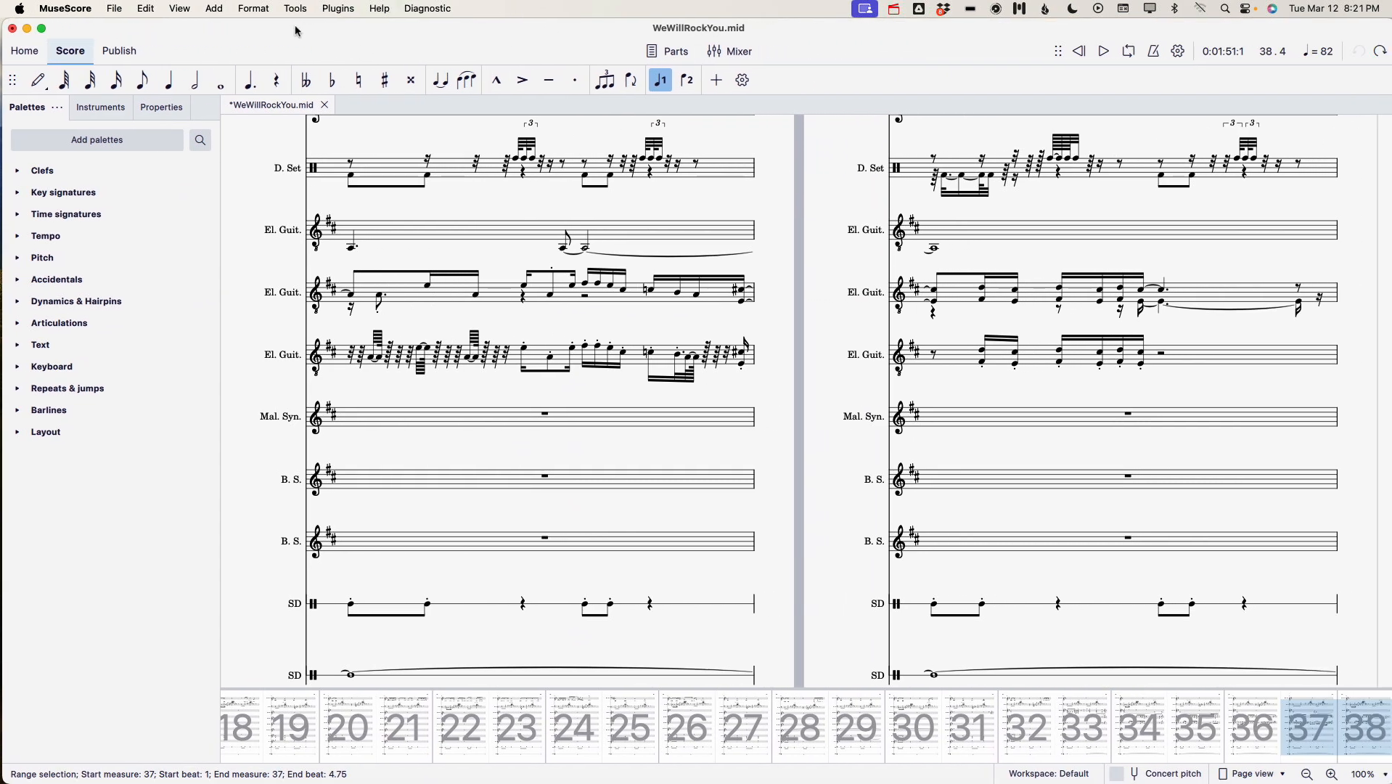
drag(298, 31, 301, 31)
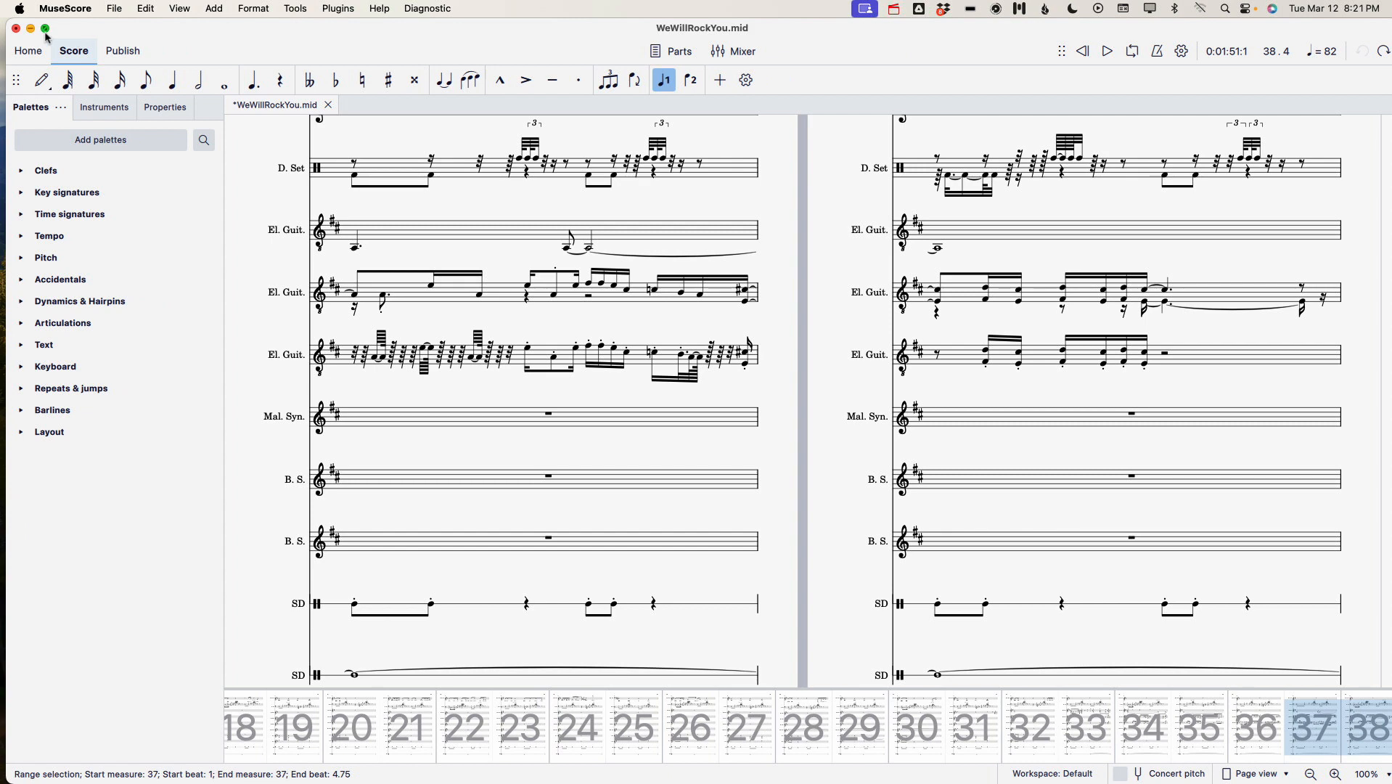
click(115, 10)
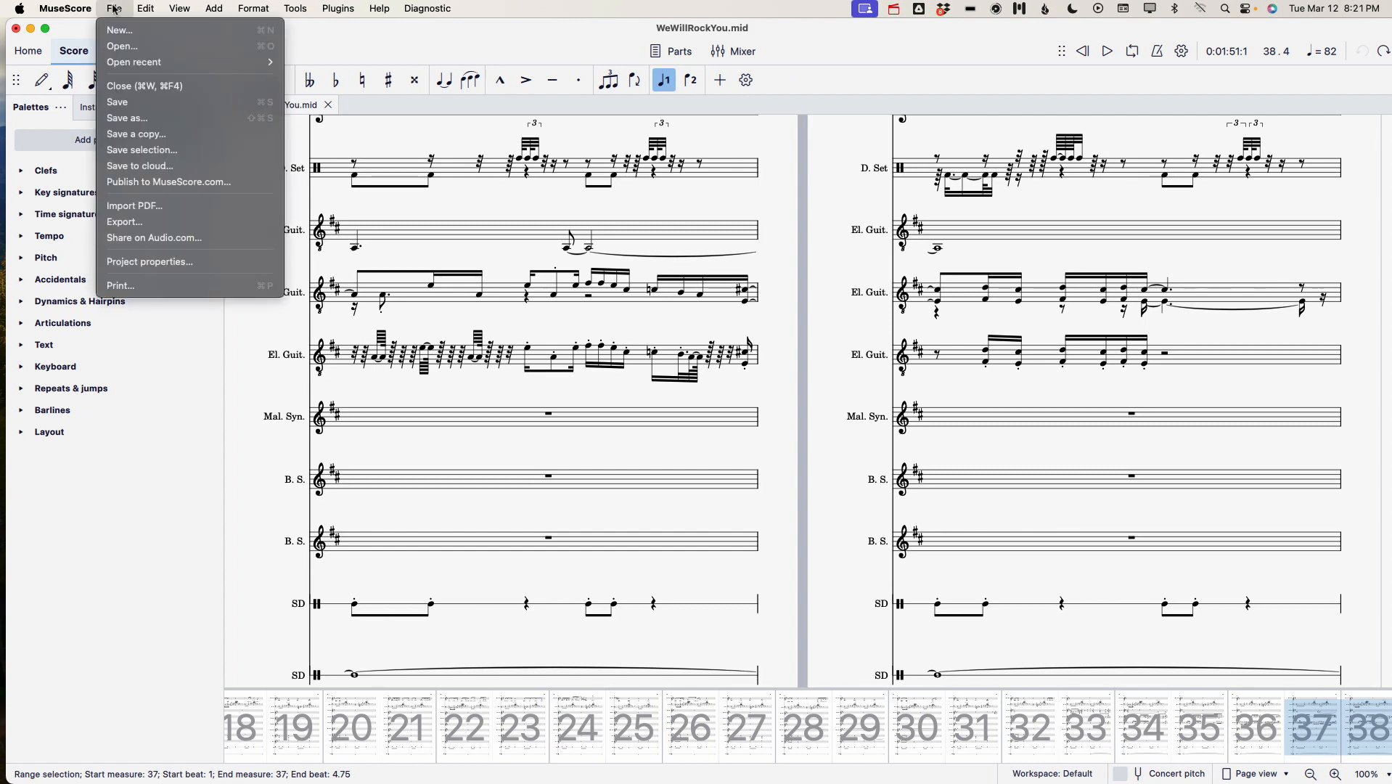
click(193, 225)
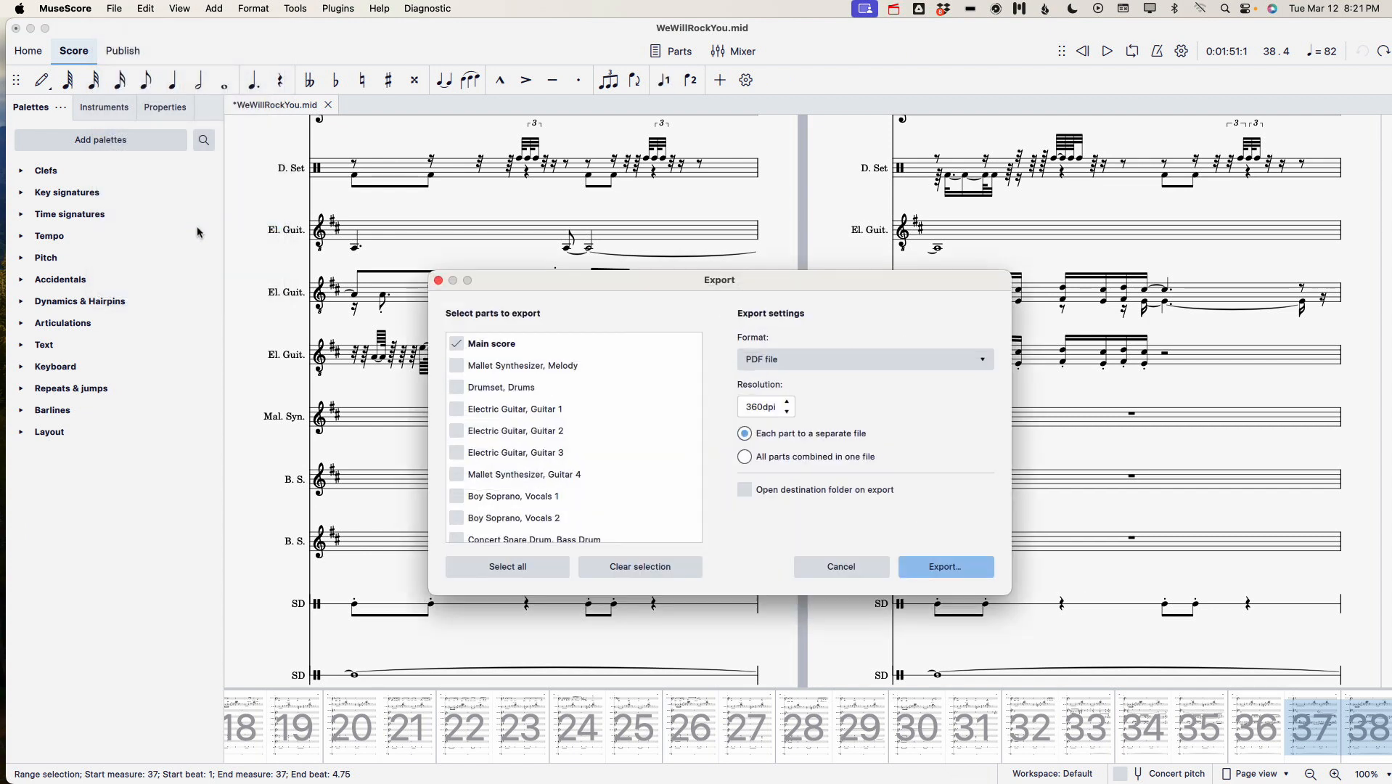
click(848, 360)
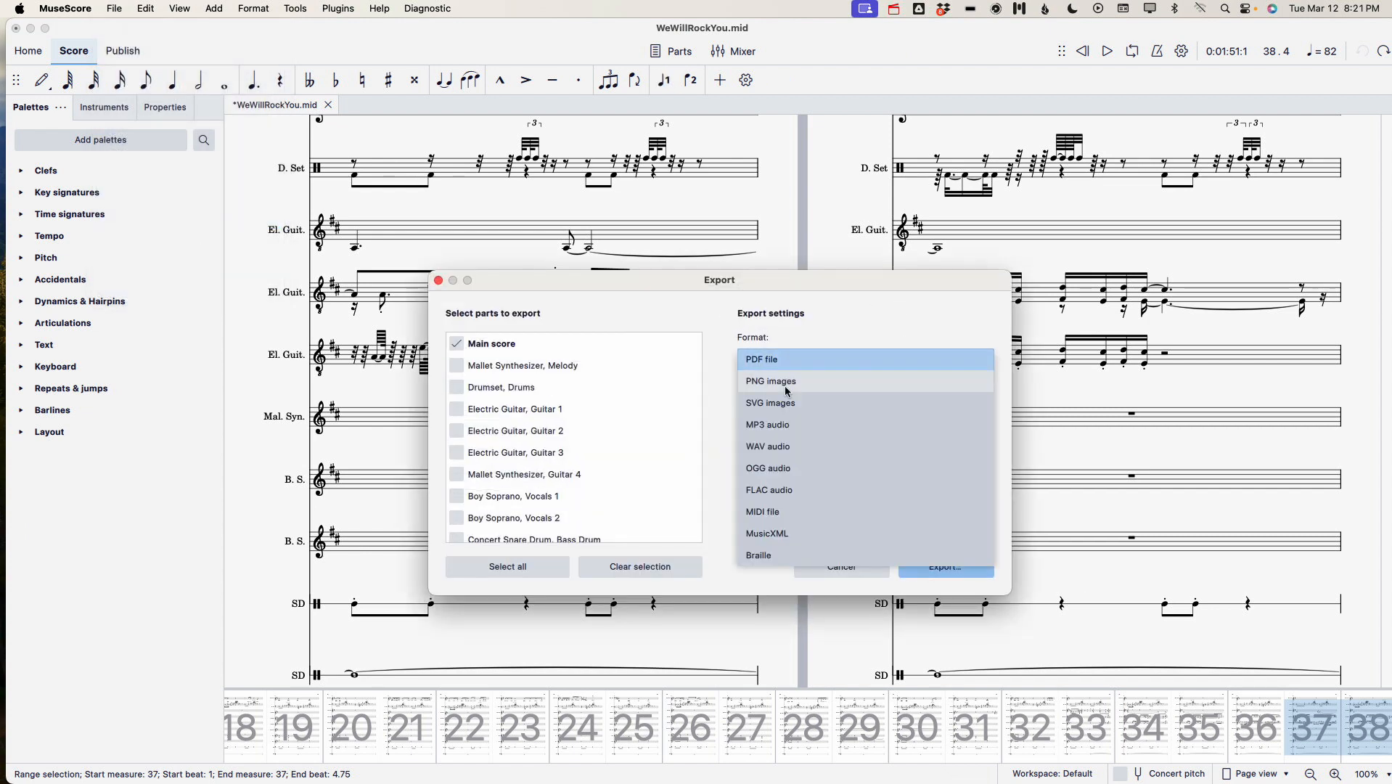
click(773, 512)
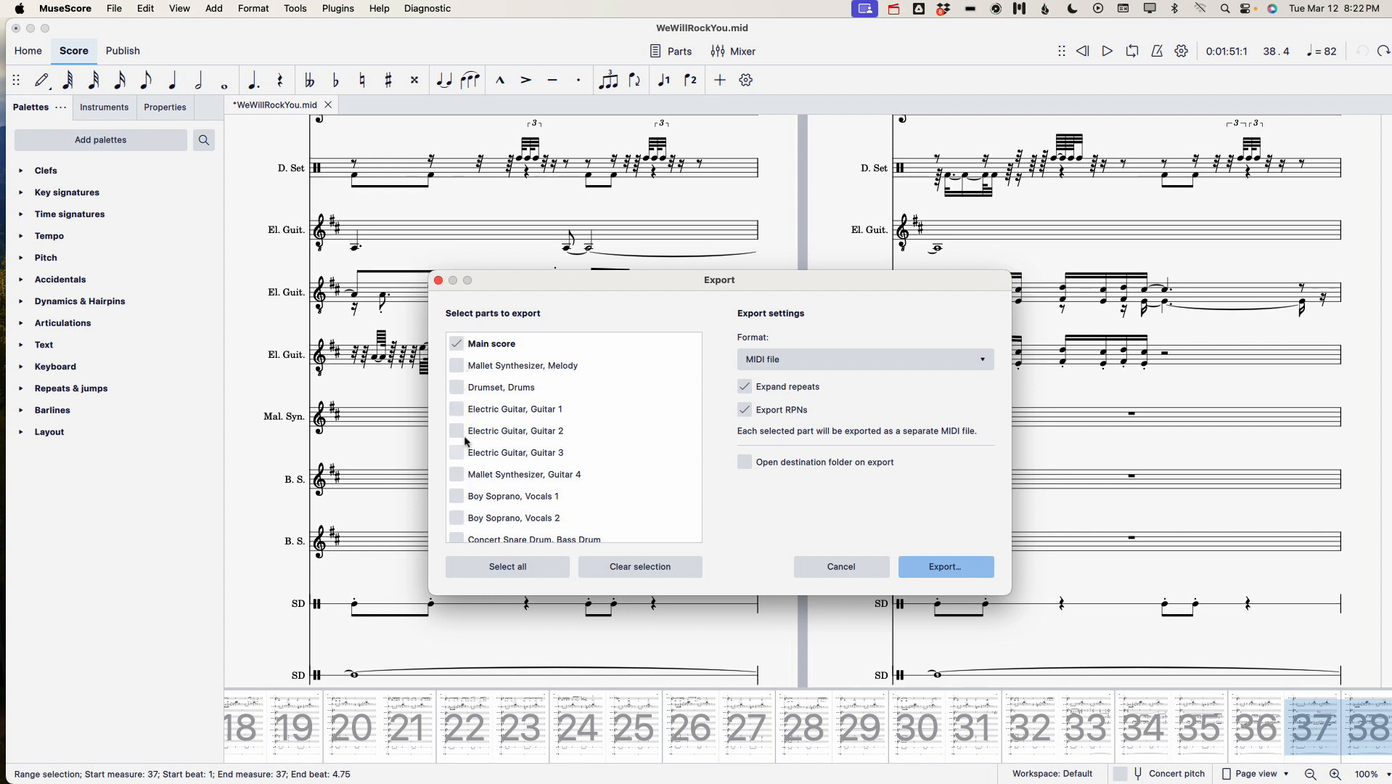
Review the parts available for MIDI export and cancel the export
scroll(475, 395, down, 1)
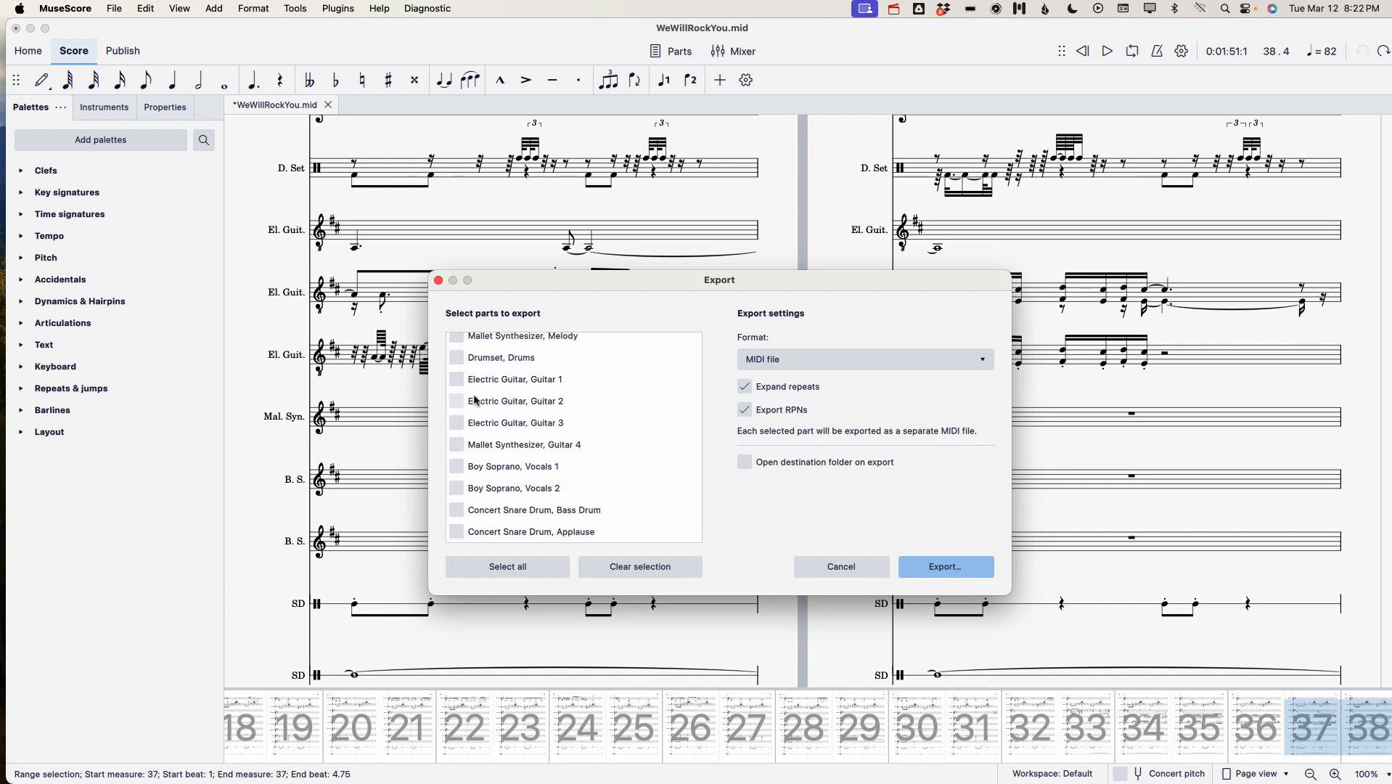
scroll(473, 390, up, 1)
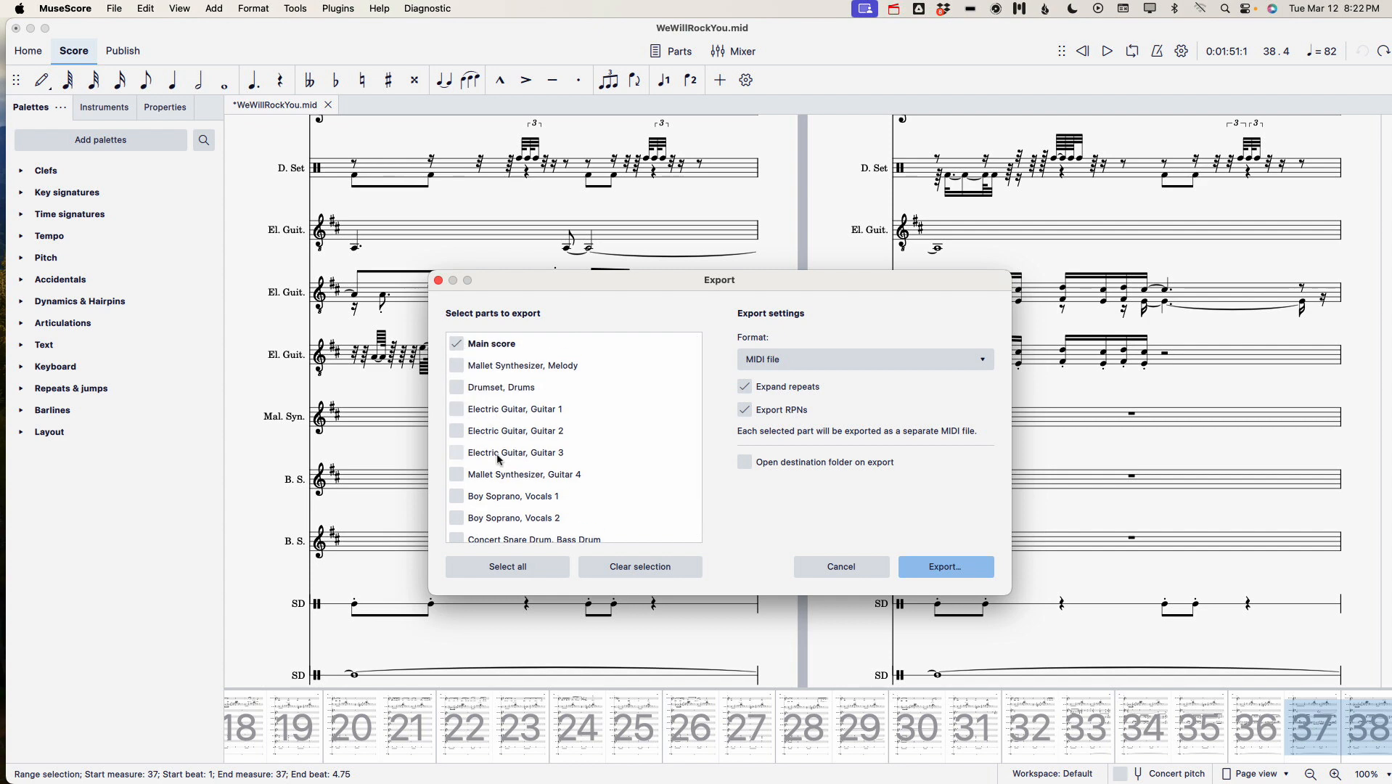
scroll(501, 444, down, 1)
scroll(501, 445, up, 1)
scroll(496, 452, down, 1)
scroll(496, 451, up, 1)
scroll(530, 532, down, 1)
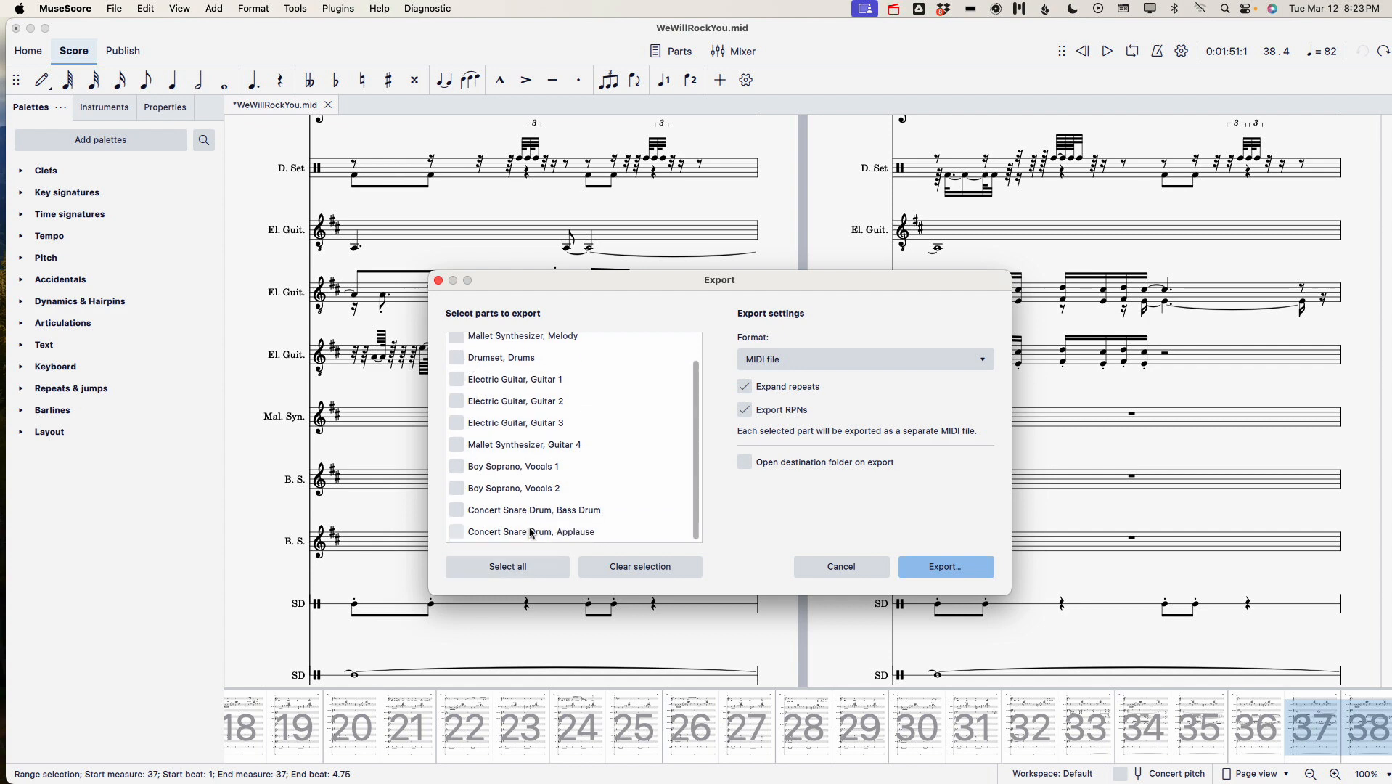
scroll(490, 362, up, 1)
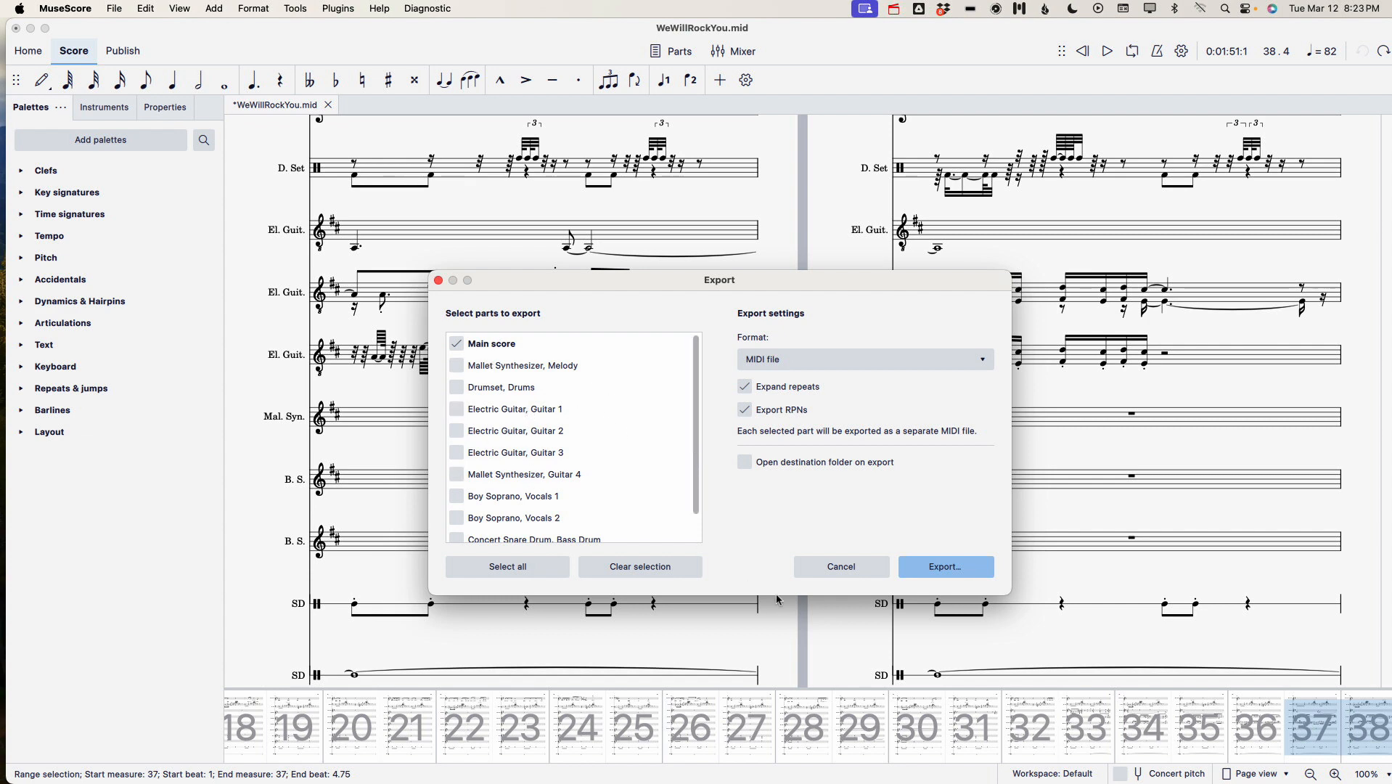
click(841, 569)
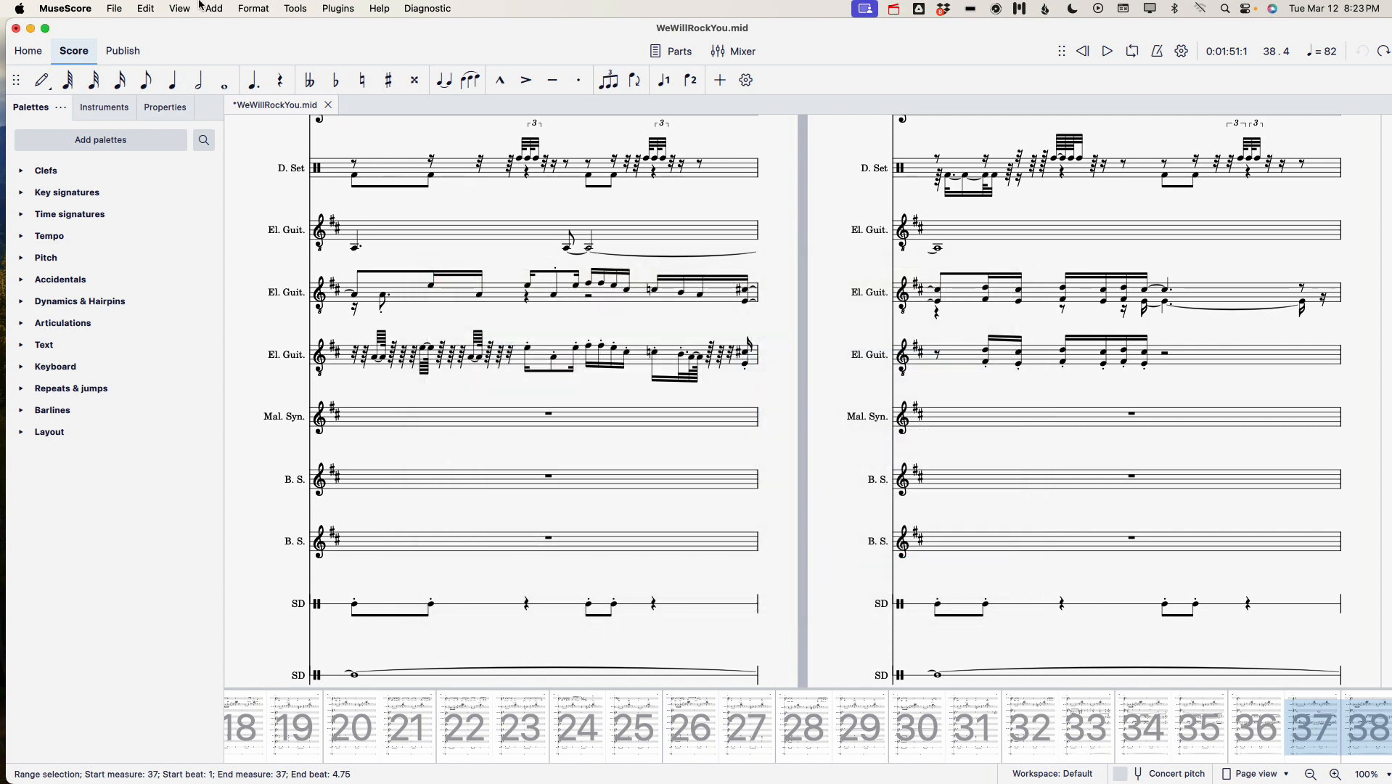
Minimize both MuseScore windows and open a new Amped Studio project in a new browser tab
click(32, 29)
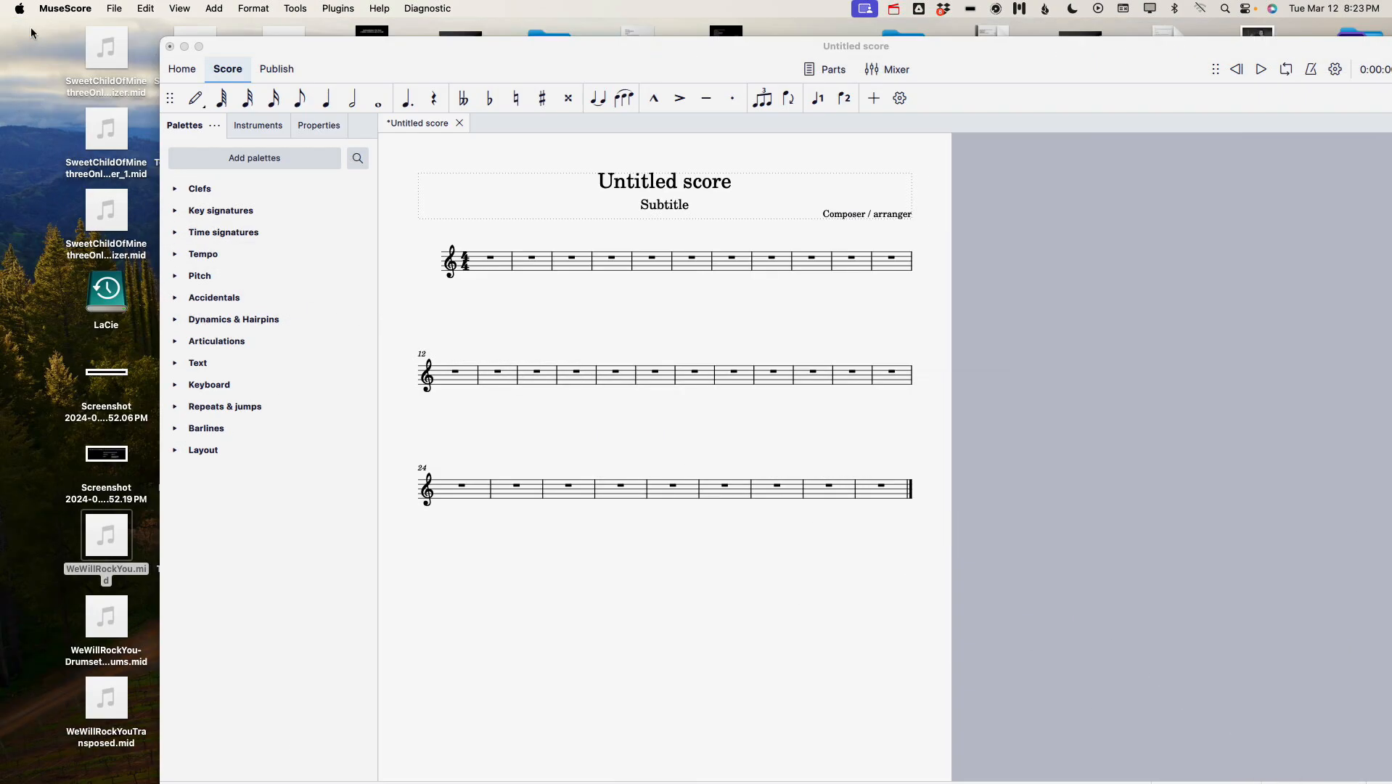
click(185, 46)
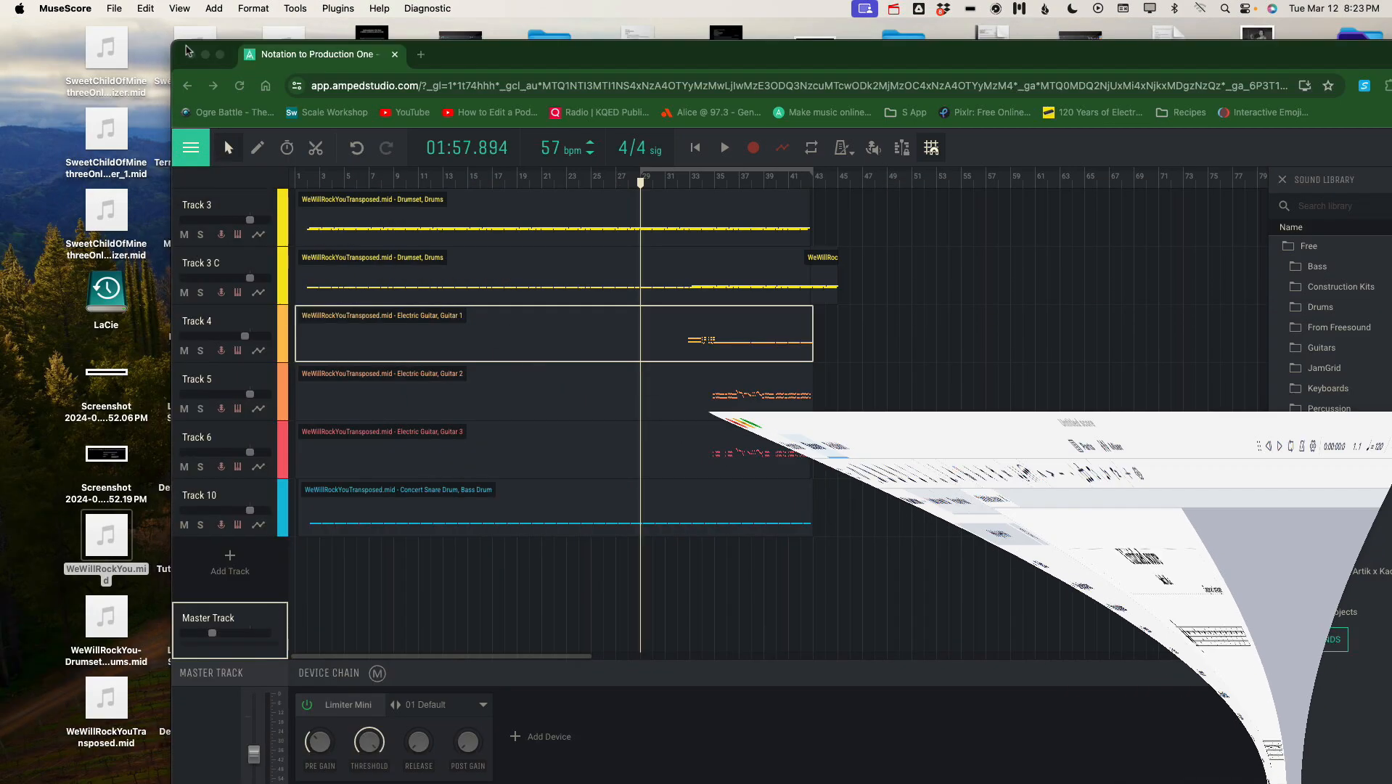
click(422, 55)
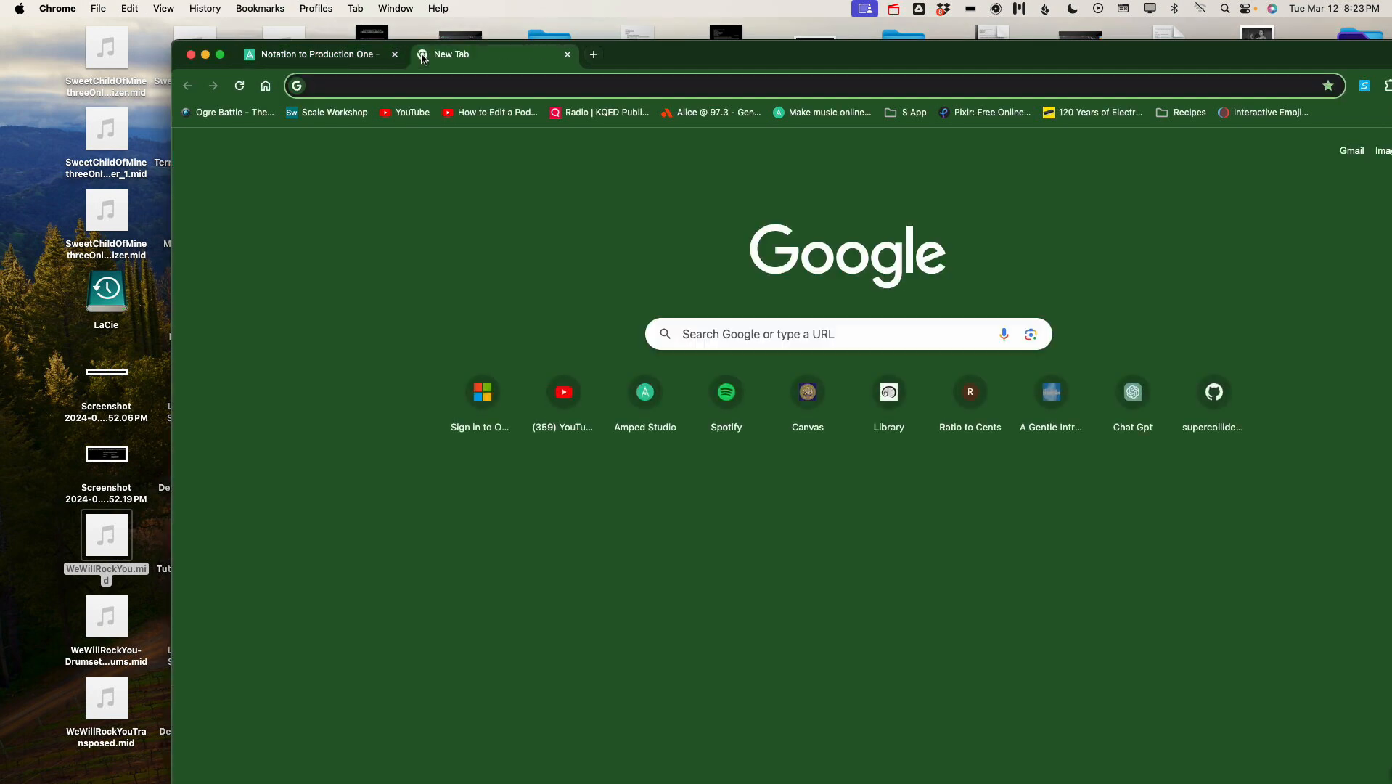
click(639, 411)
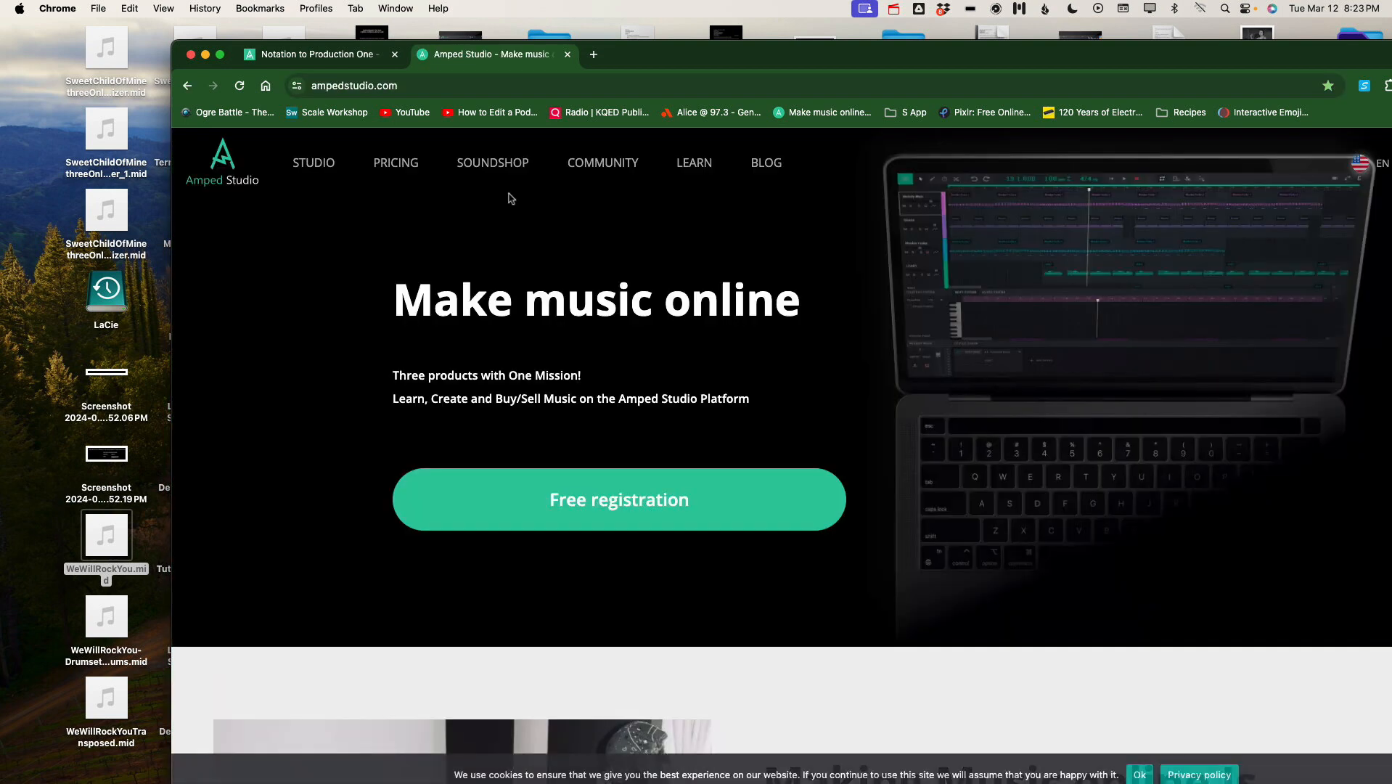
click(315, 165)
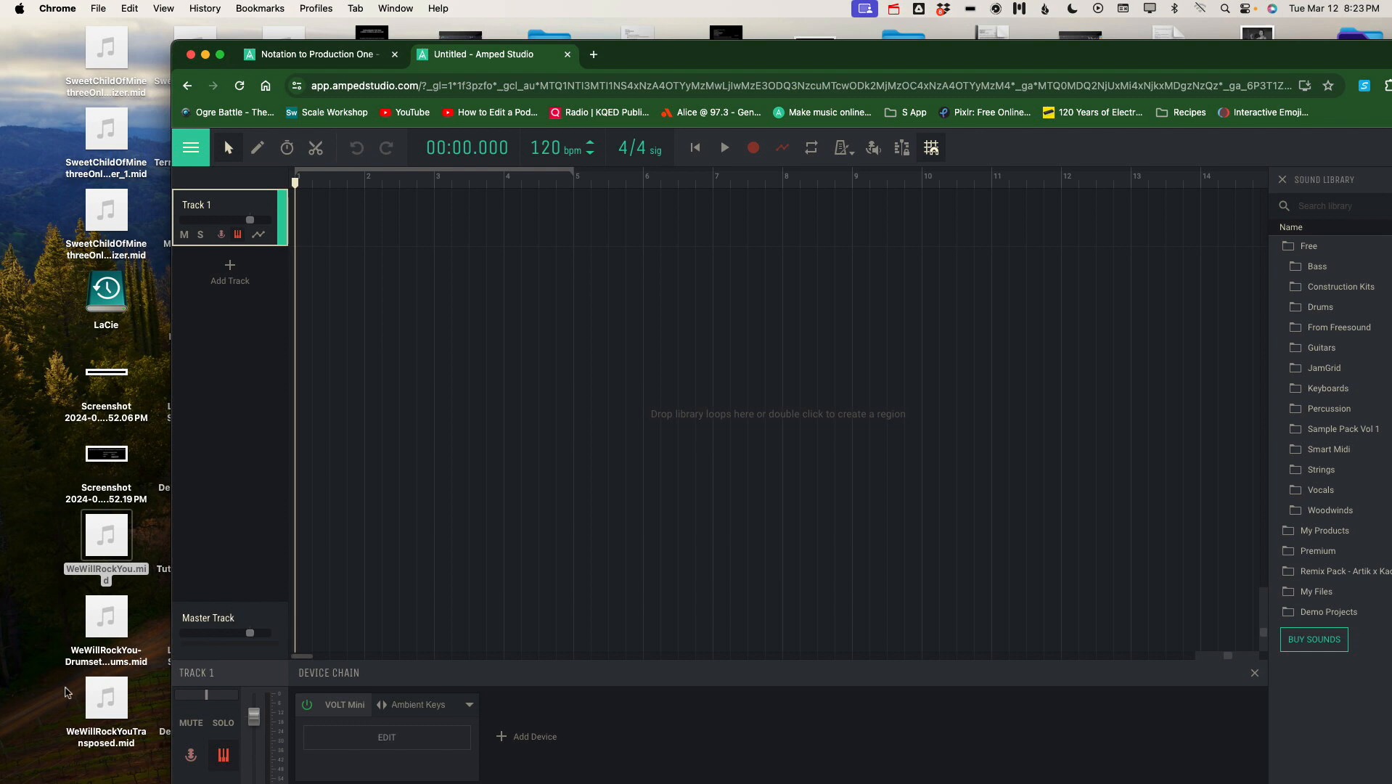
Import WeWillRockYouTransposed.mid from the desktop into the Amped Studio project and expand the browser to full screen
mouse_move(99, 688)
drag(93, 689, 304, 256)
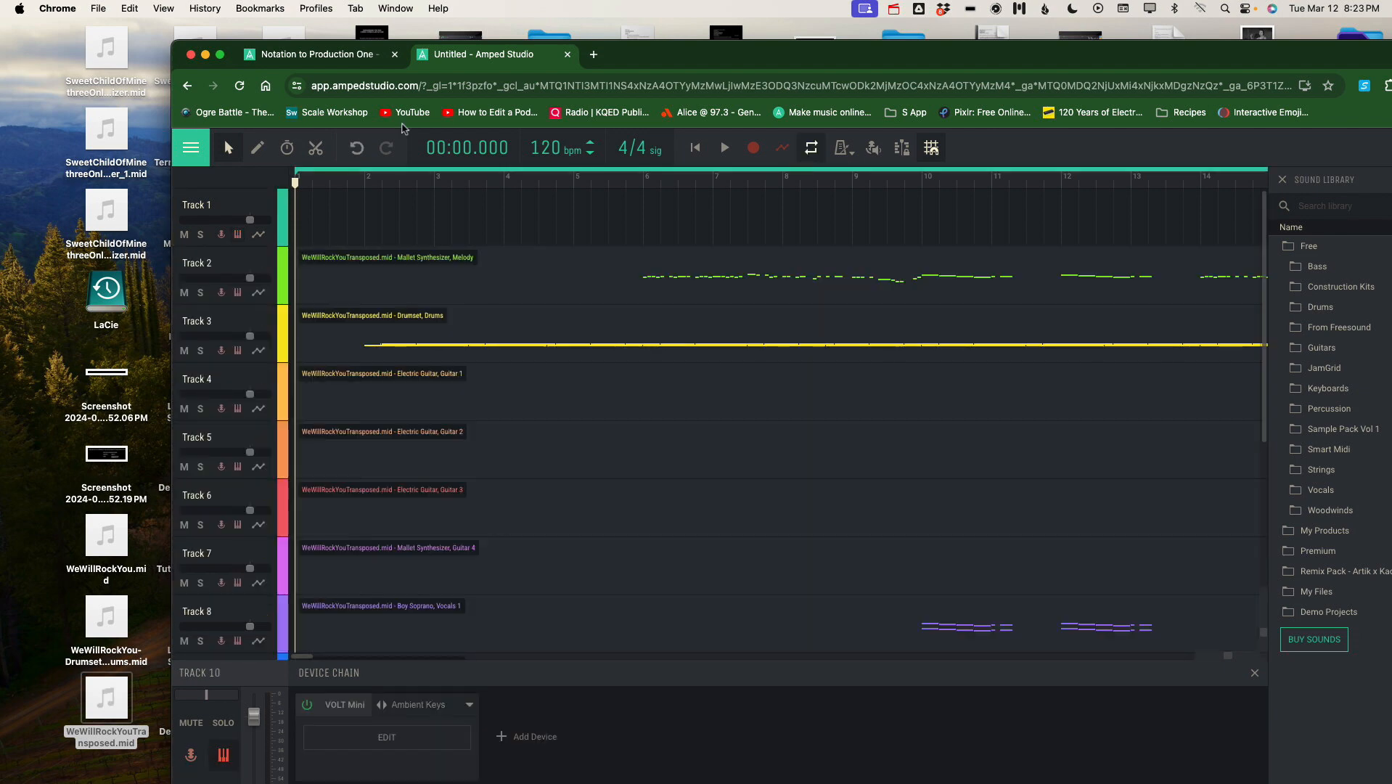
double_click(657, 54)
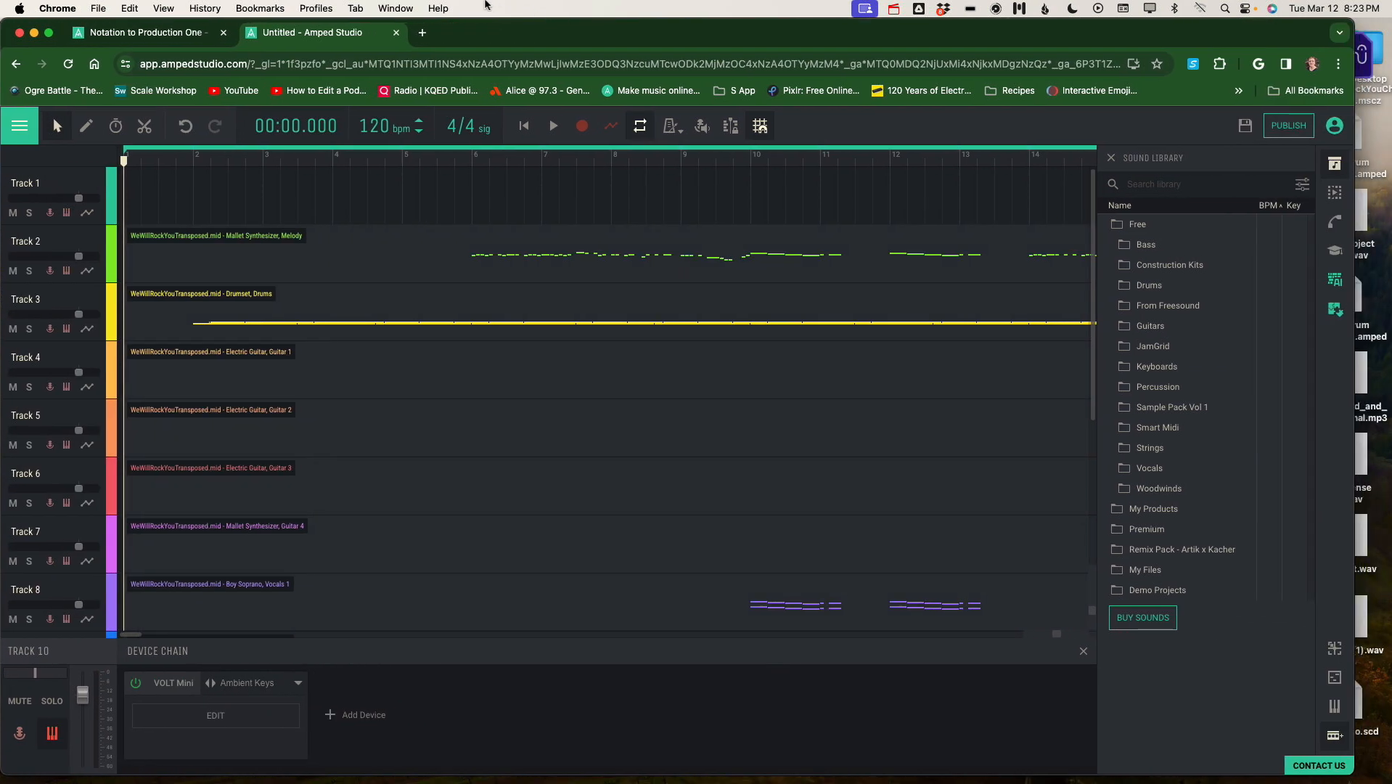
click(55, 33)
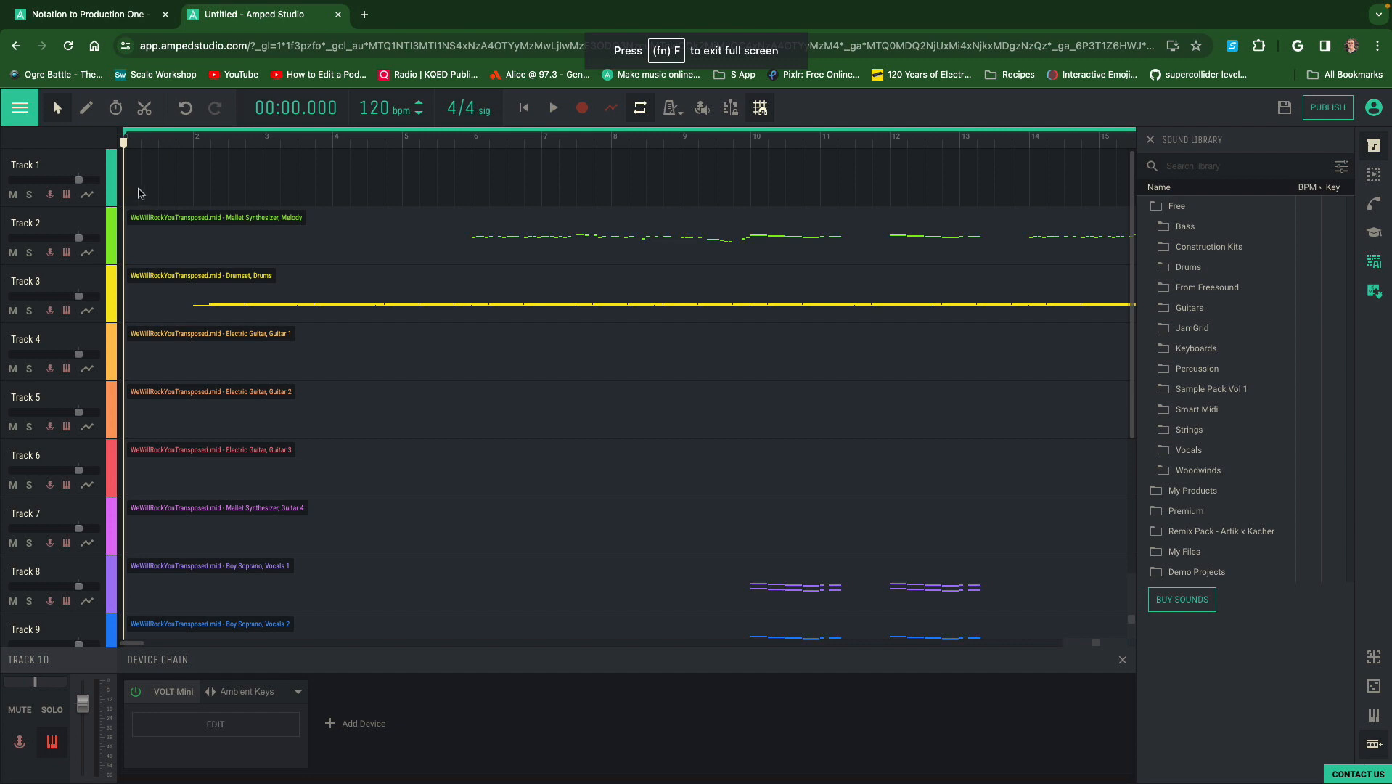
Select all imported MIDI regions on Tracks 2 through 10 and delete the empty Track 1
drag(139, 190, 327, 654)
scroll(341, 535, down, 3)
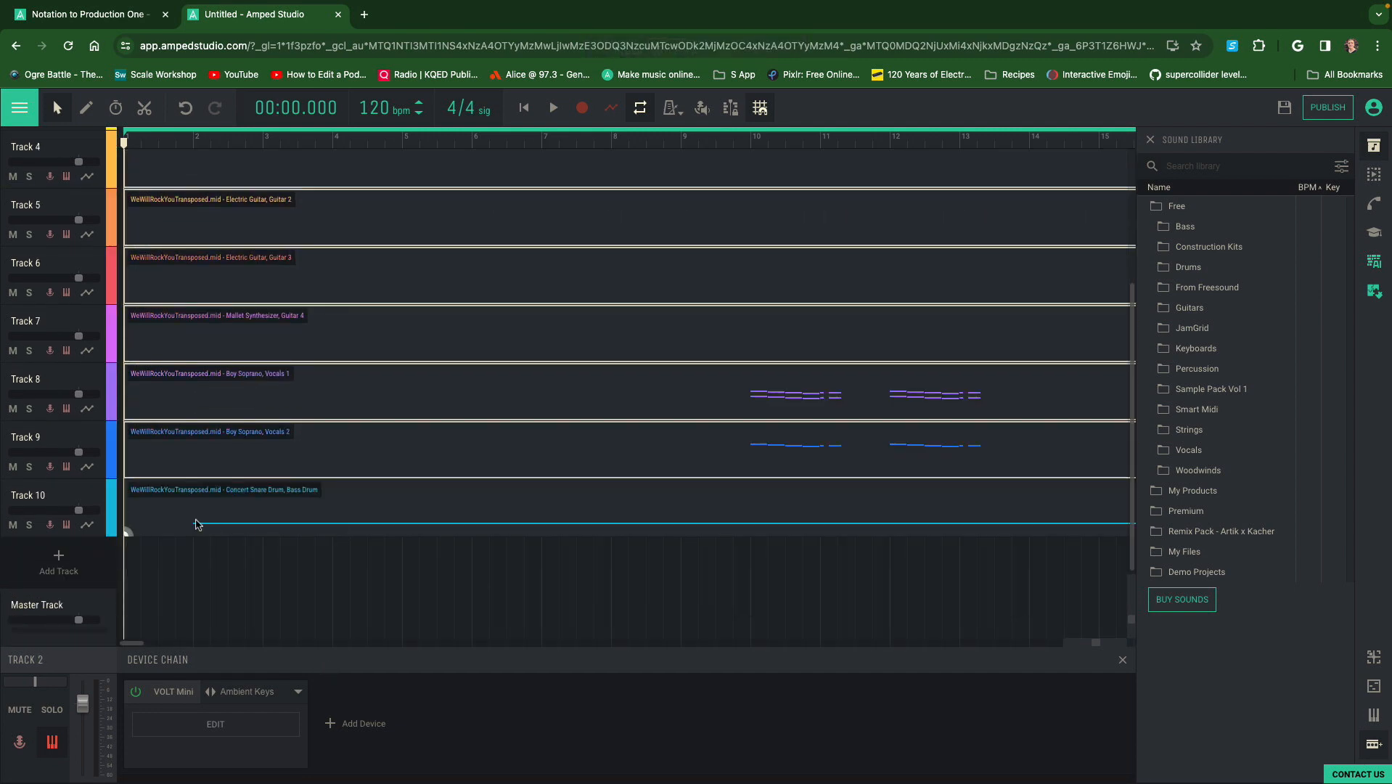
shift+click(169, 517)
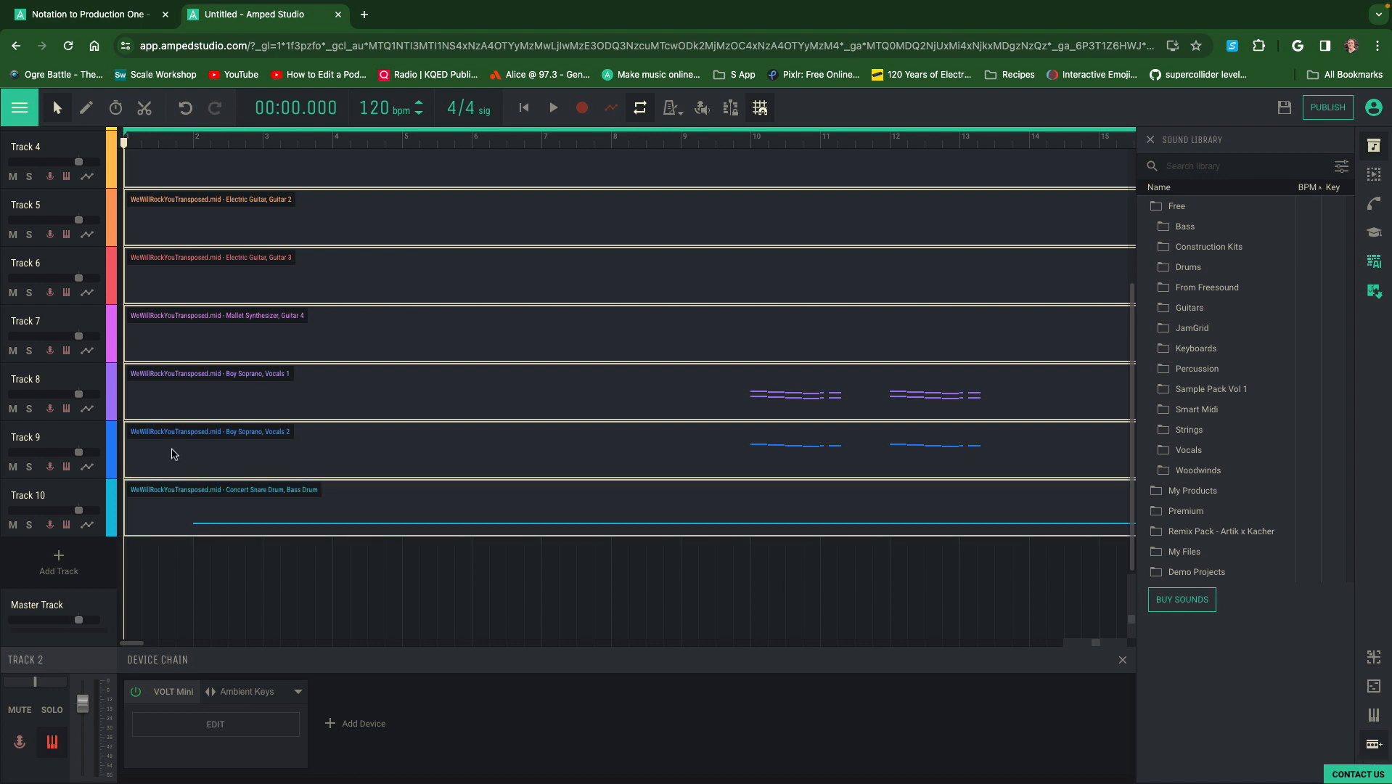
scroll(438, 585, up, 3)
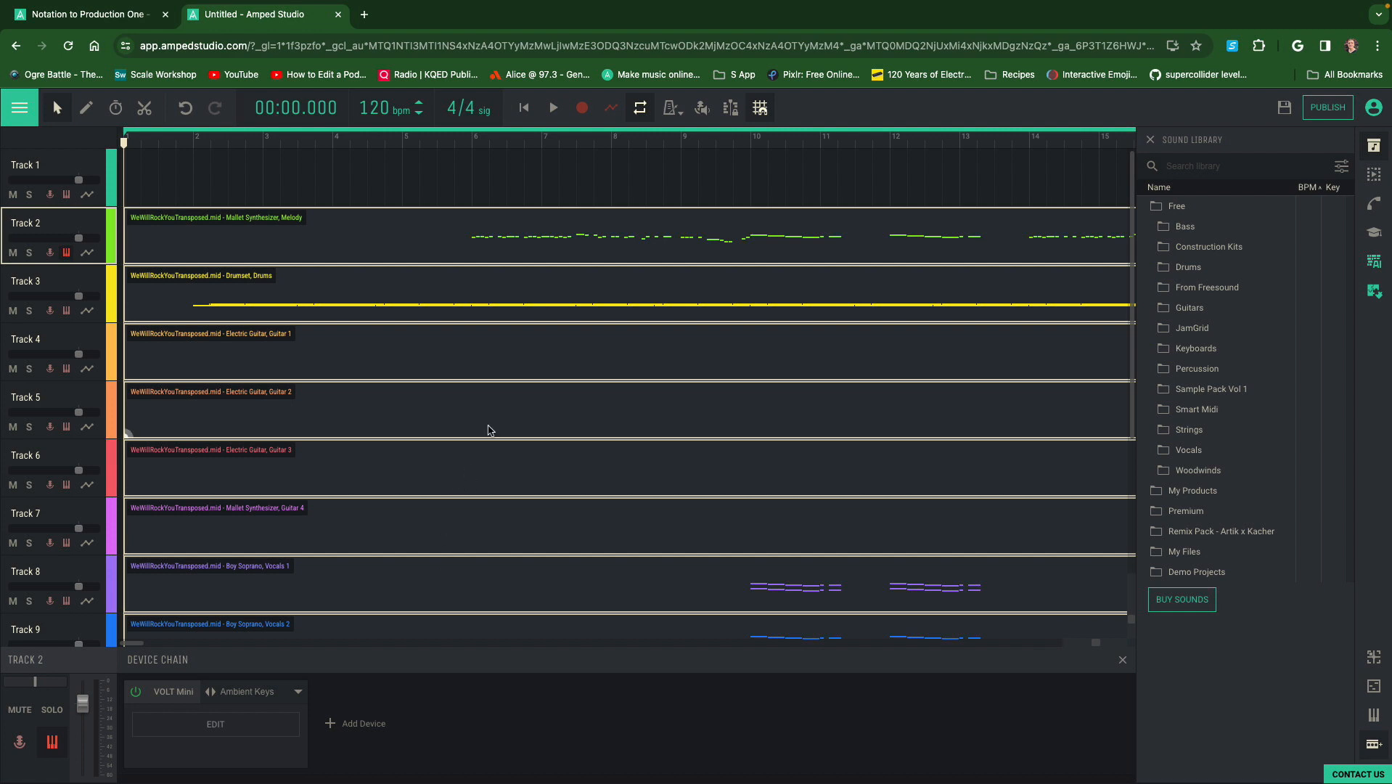
click(67, 171)
key(Delete)
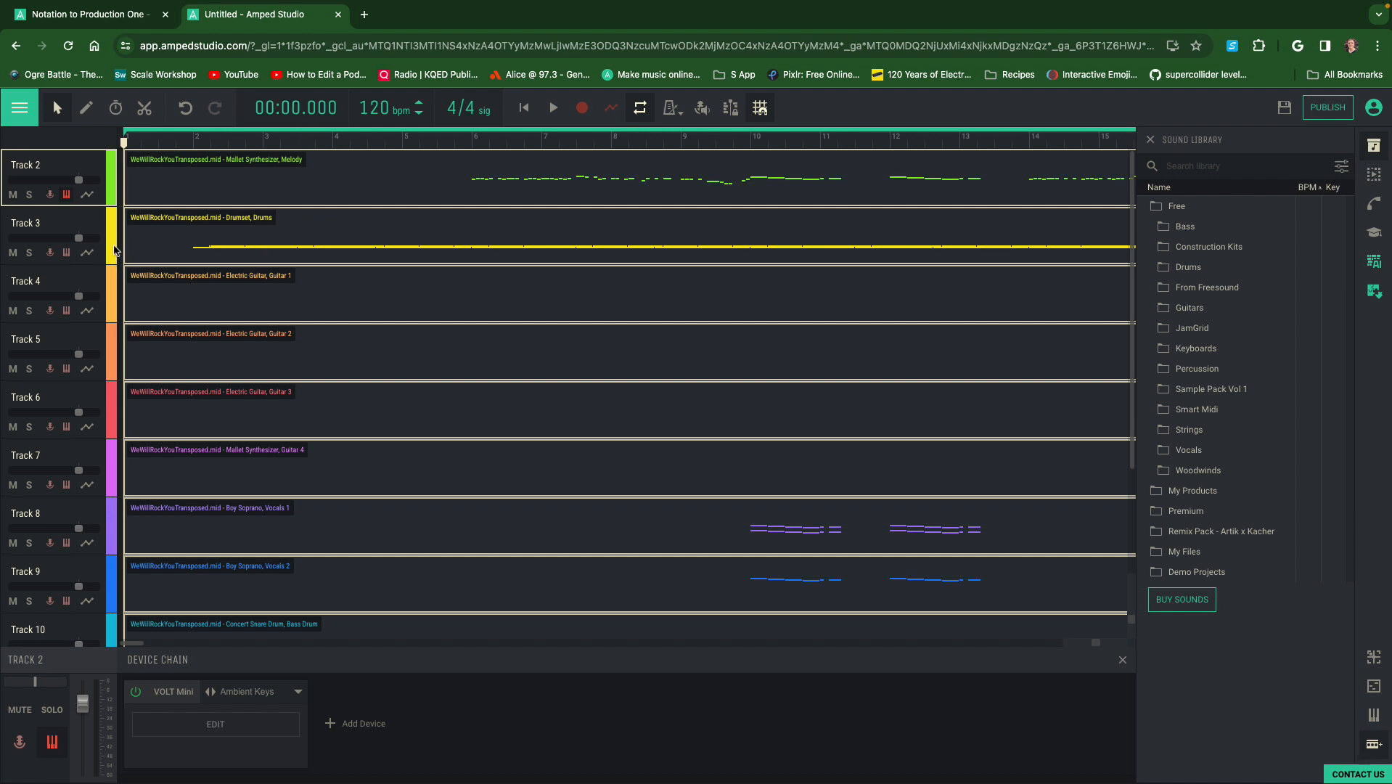
Replace the VOLT Mini on the Track 3 drum set with the Drumpler device
click(94, 224)
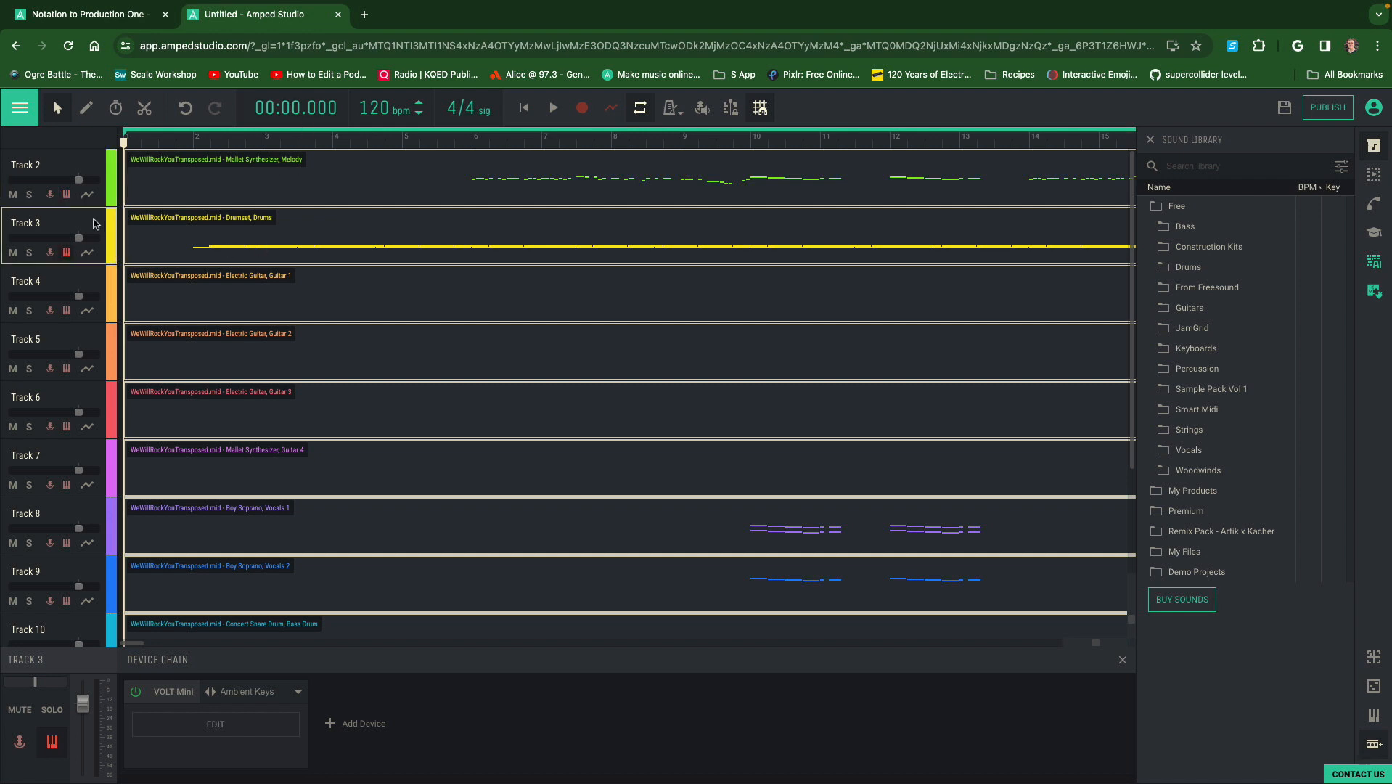
click(270, 757)
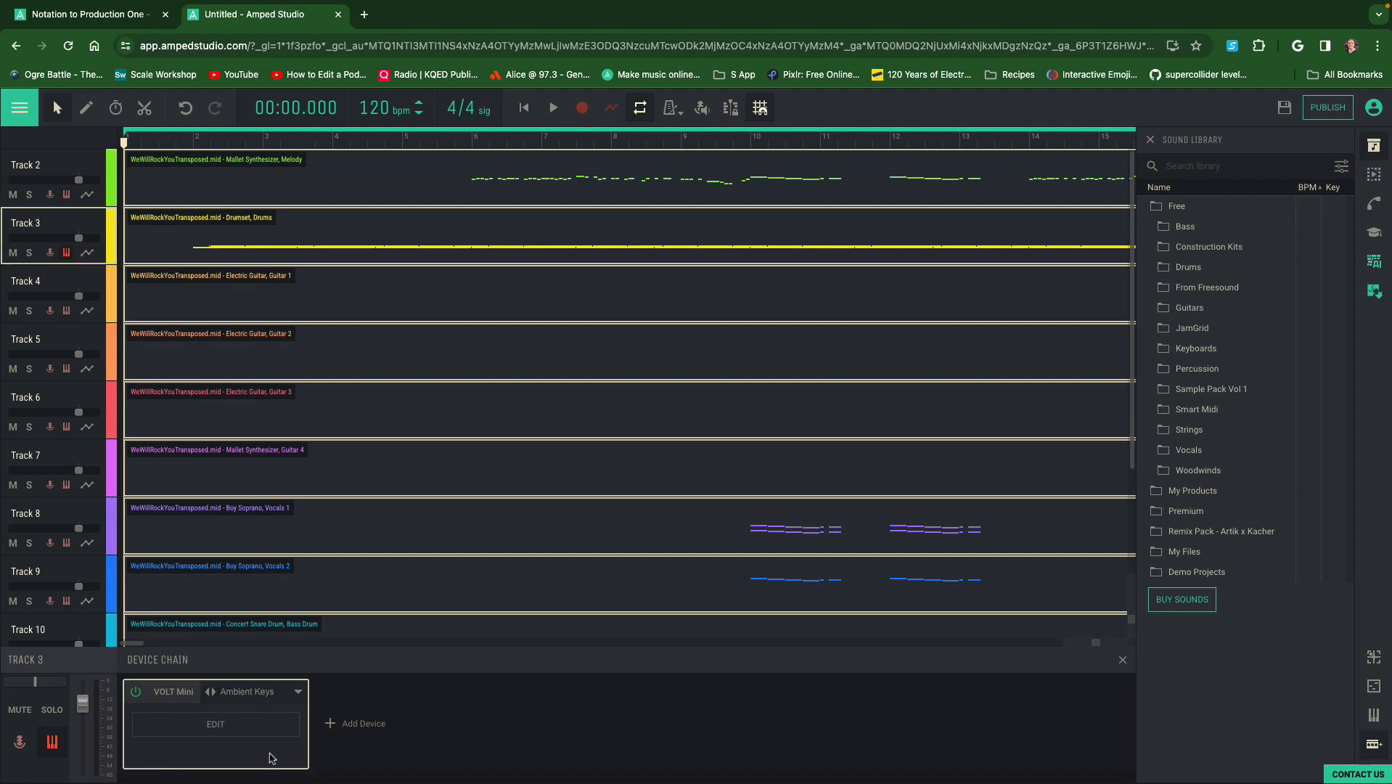
key(Delete)
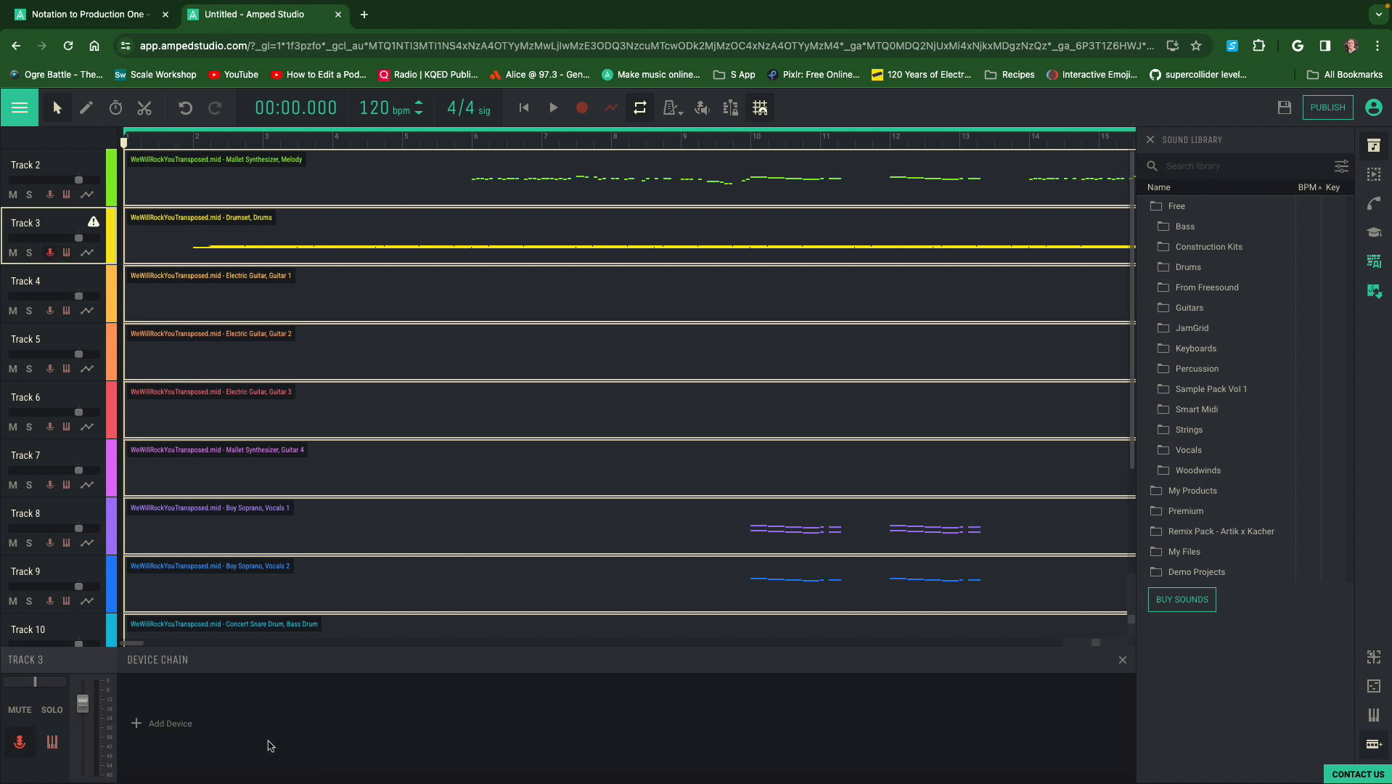
click(148, 718)
click(276, 630)
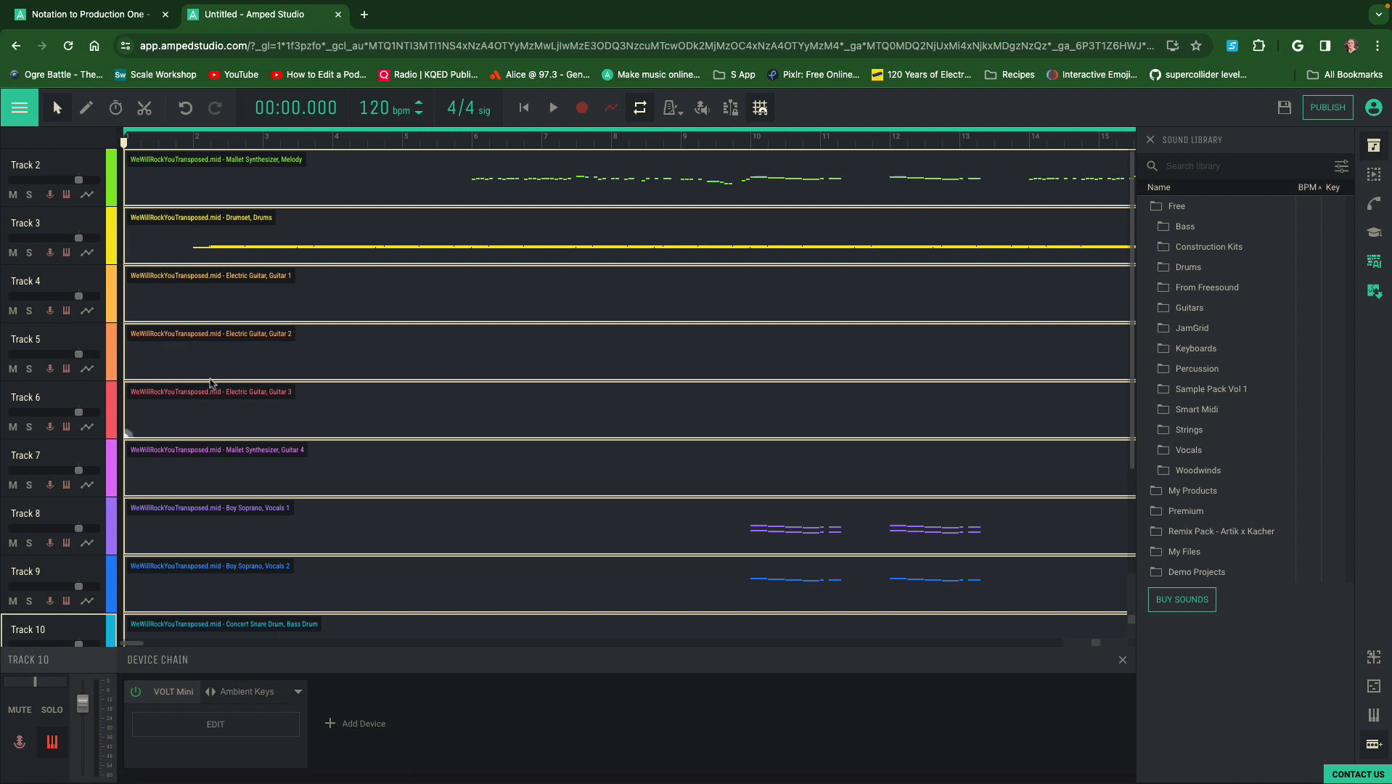
double_click(82, 224)
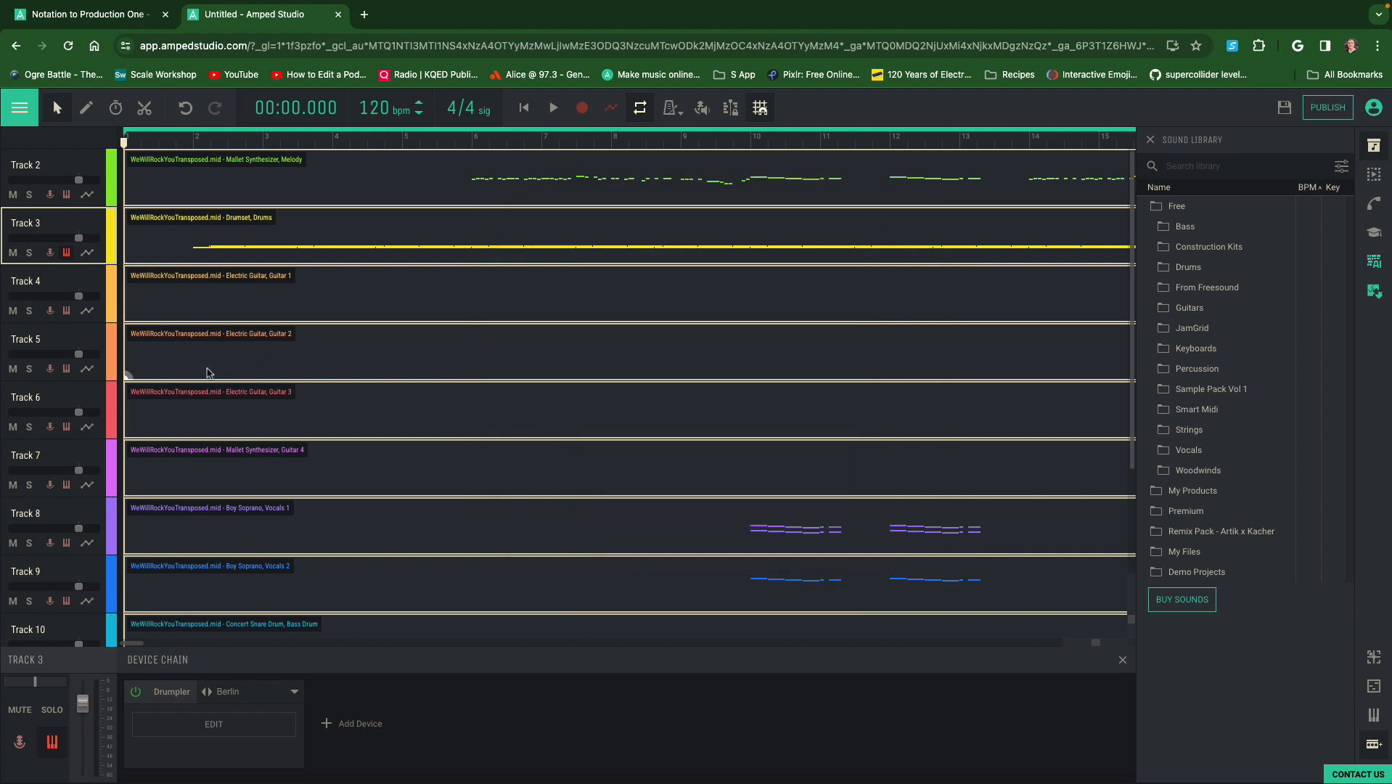
Replace the VOLT Mini on the Track 10 bass drum part with the Drumpler device
scroll(207, 373, down, 2)
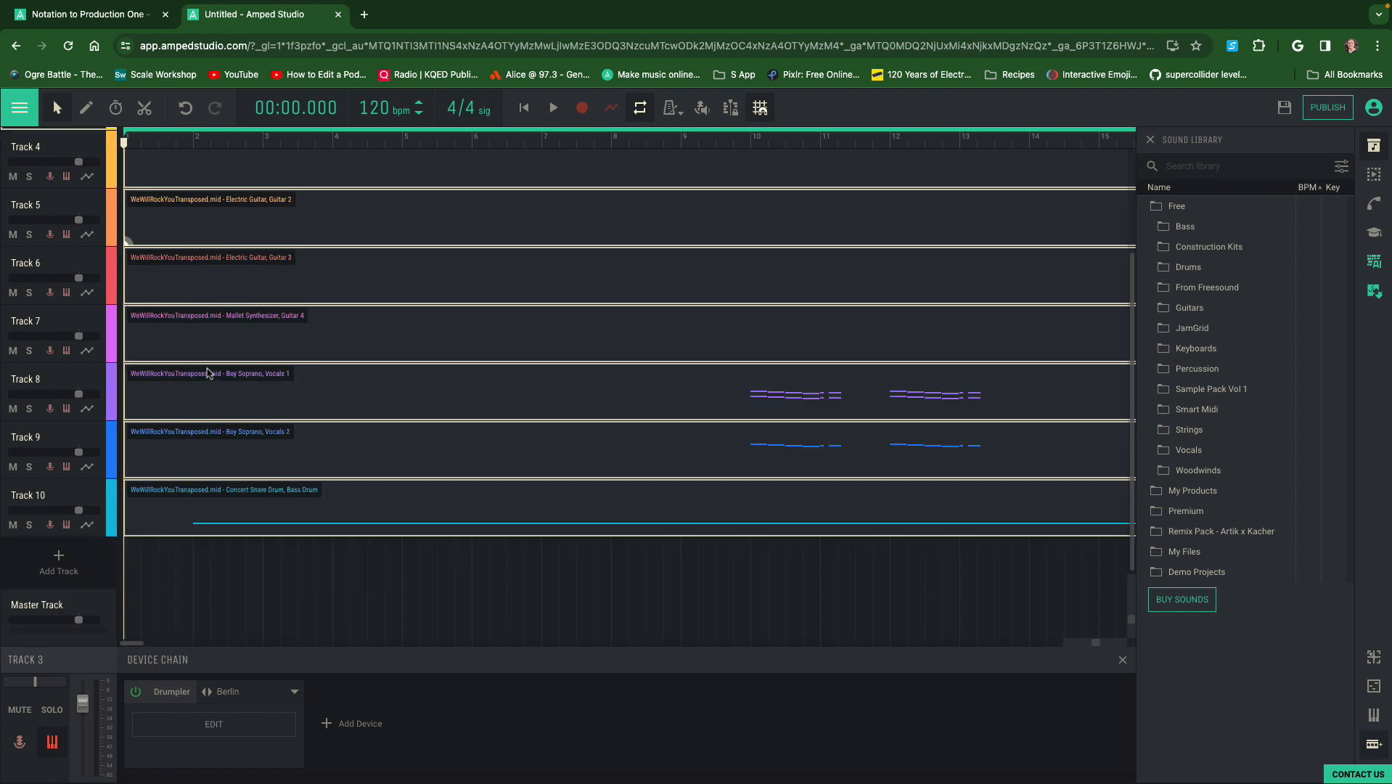
click(100, 499)
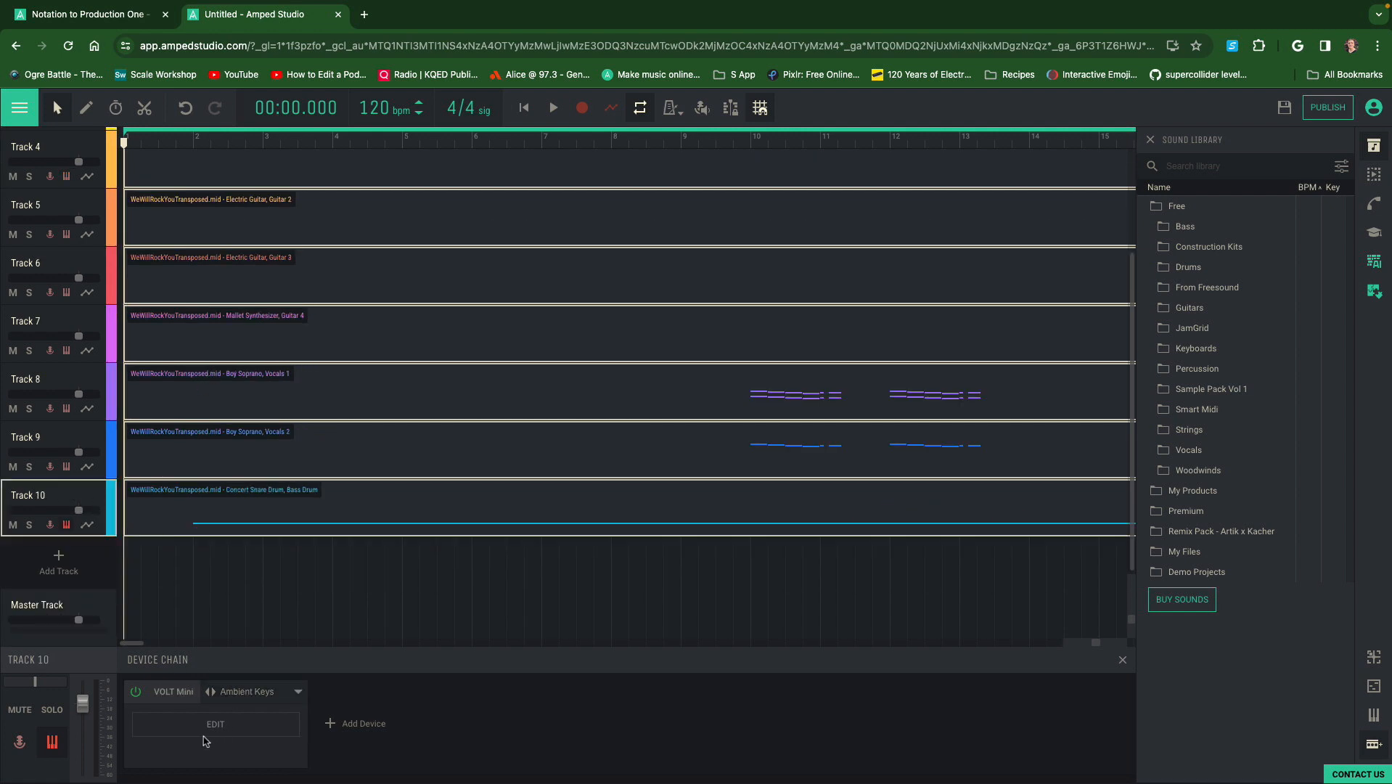
click(229, 754)
key(Delete)
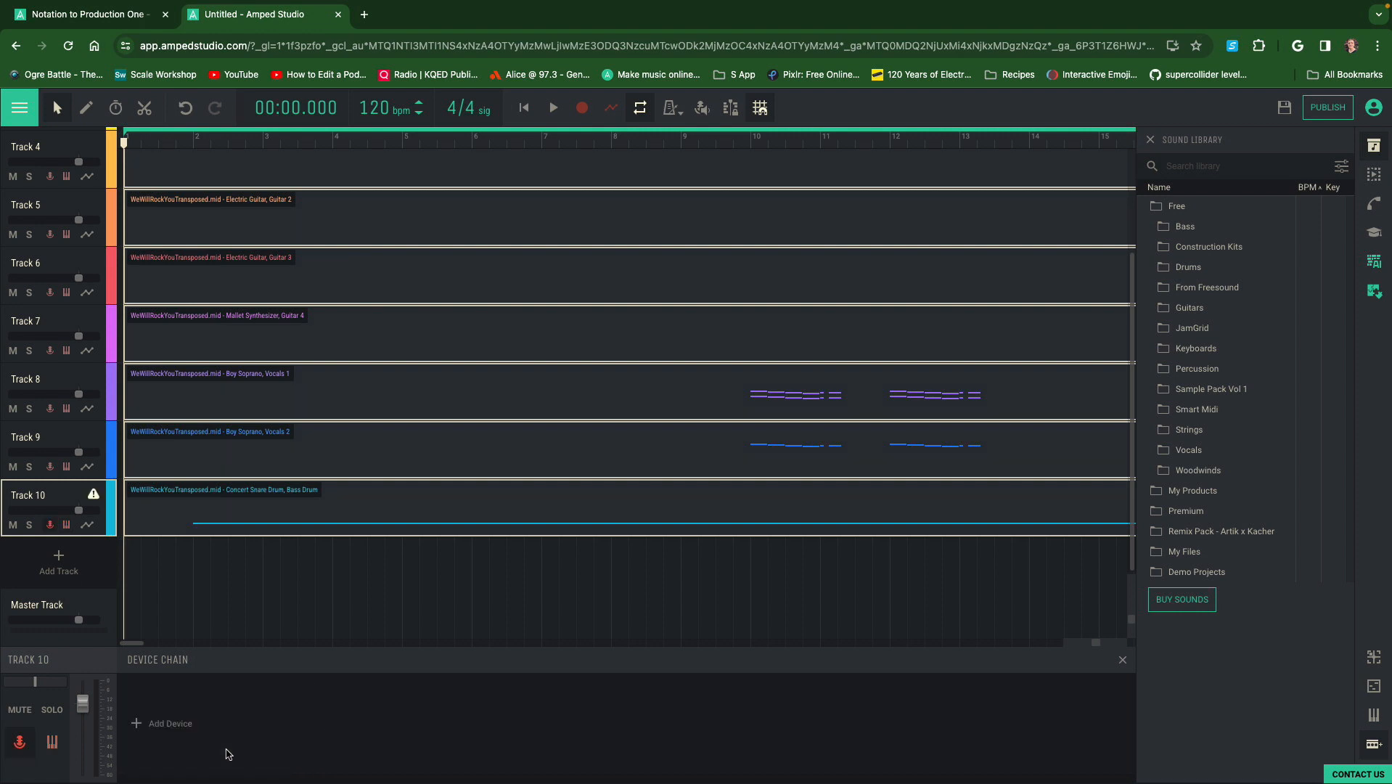
click(141, 726)
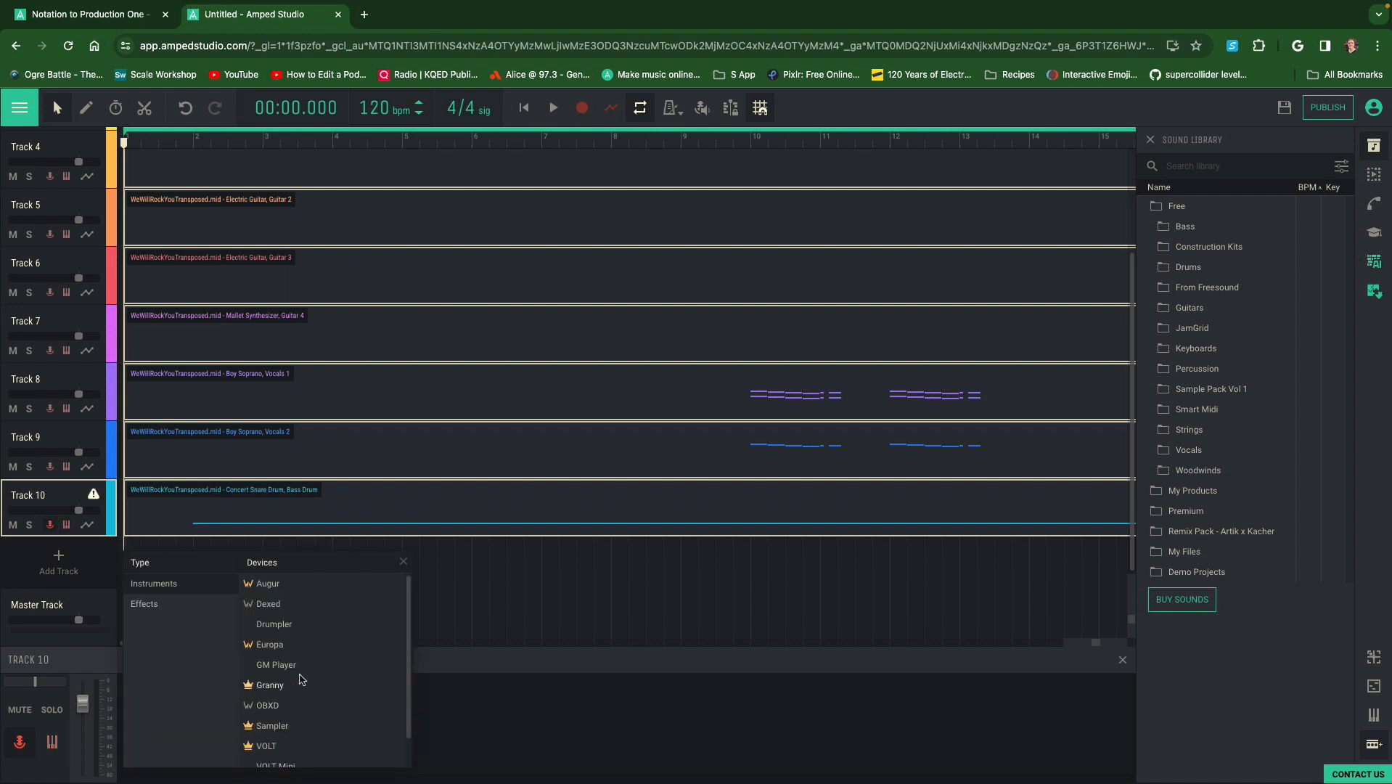
click(291, 625)
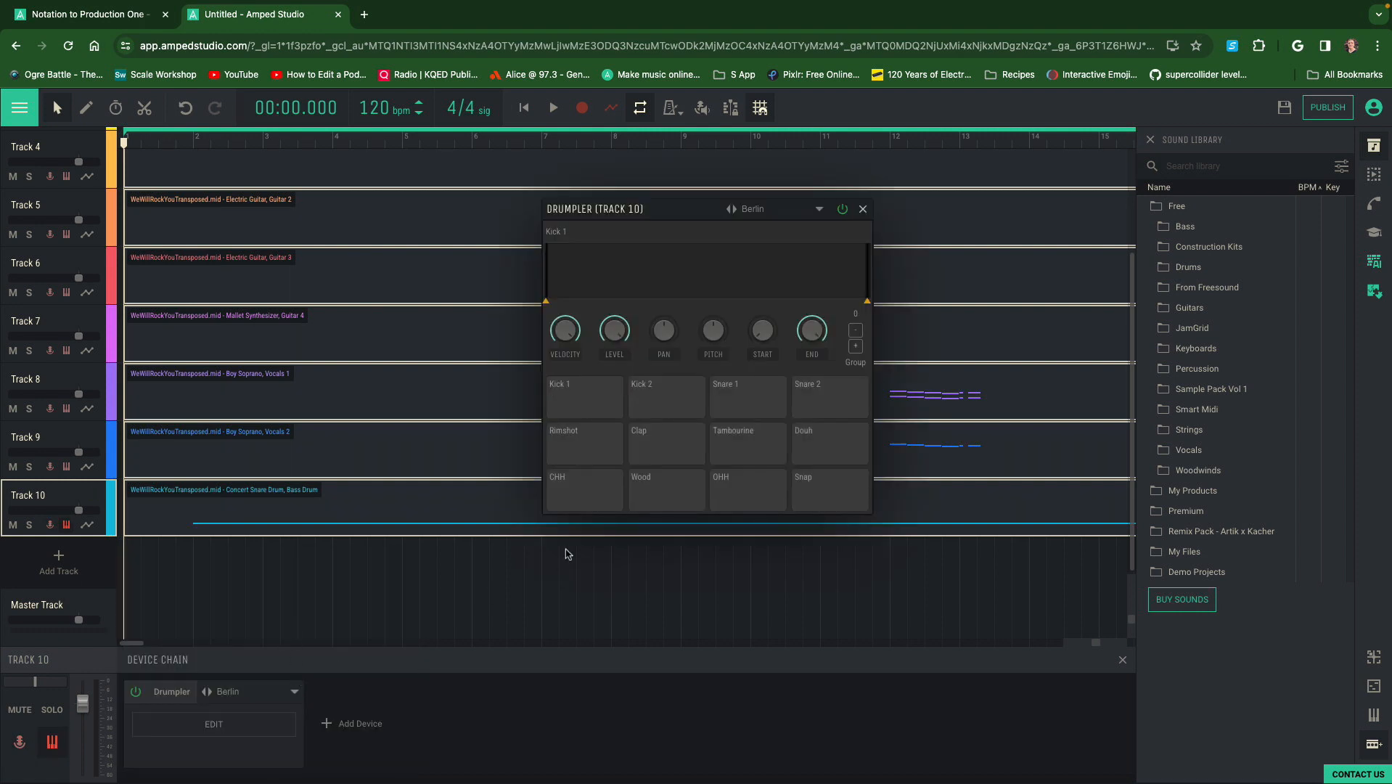
Load the Tech House preset in Track 10's Drumpler and close the device window
click(784, 209)
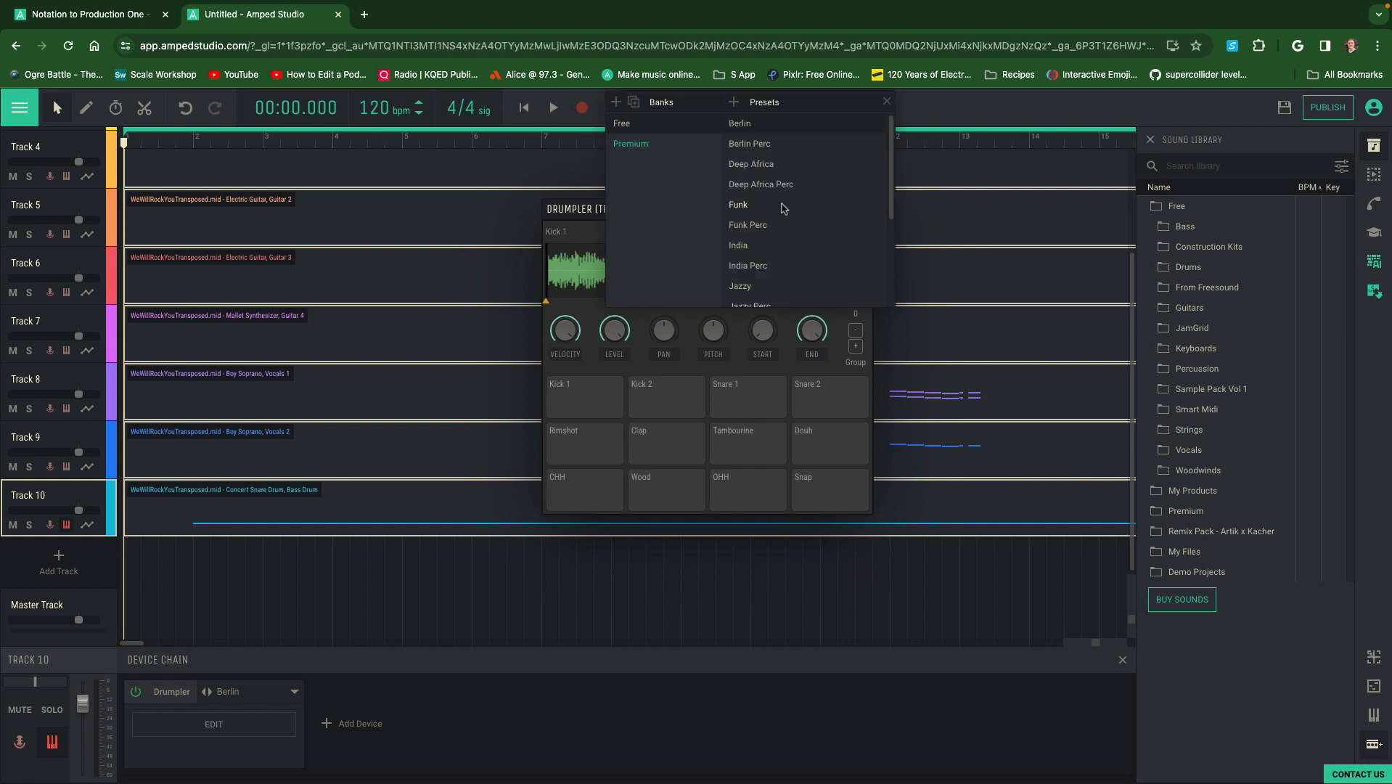
scroll(802, 275, down, 5)
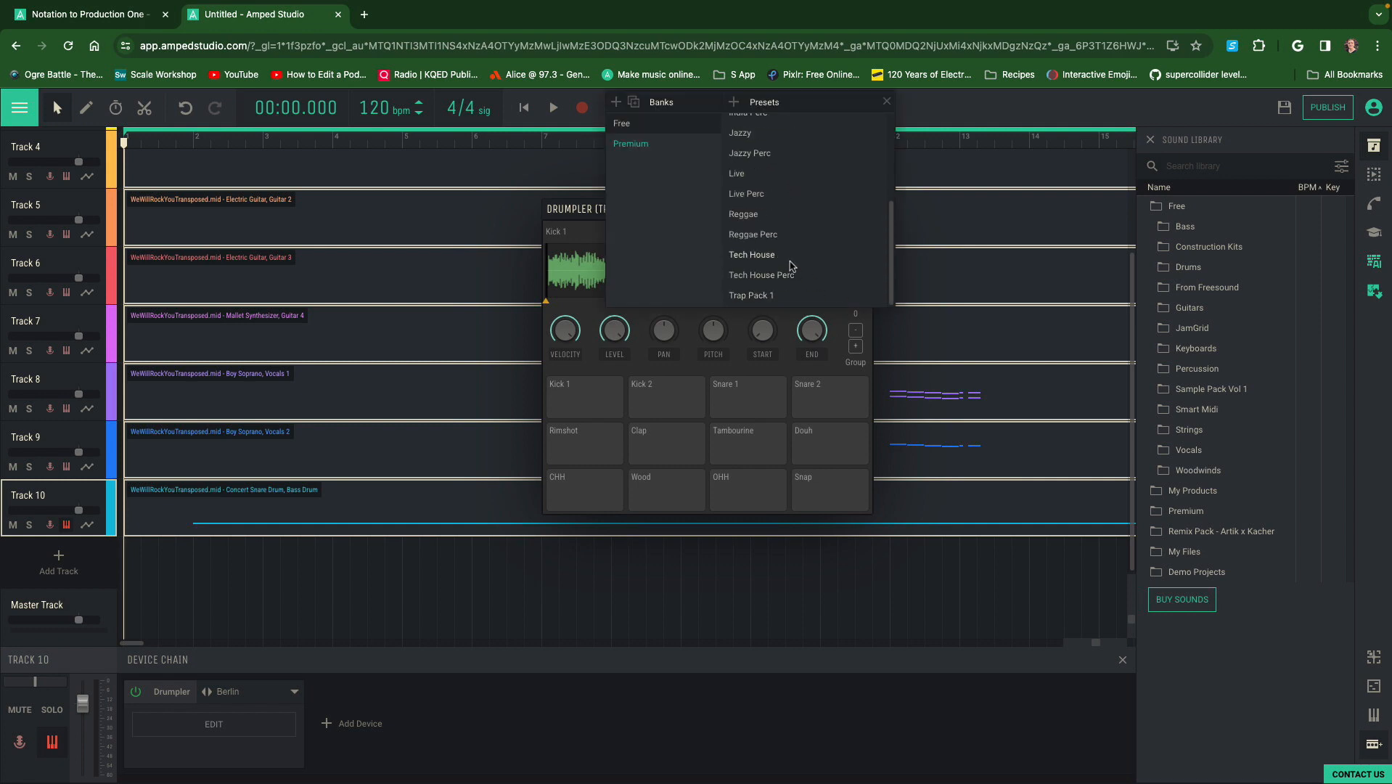
click(771, 255)
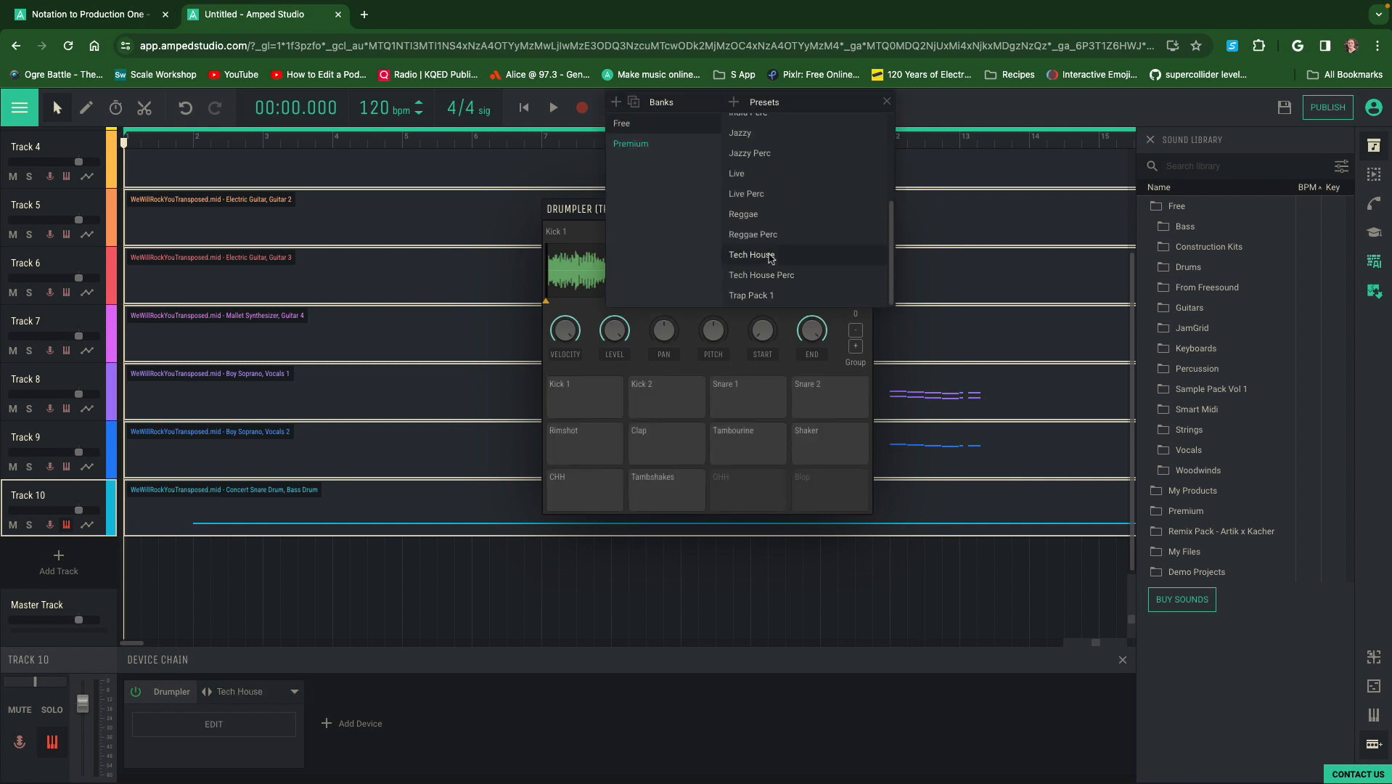
click(881, 105)
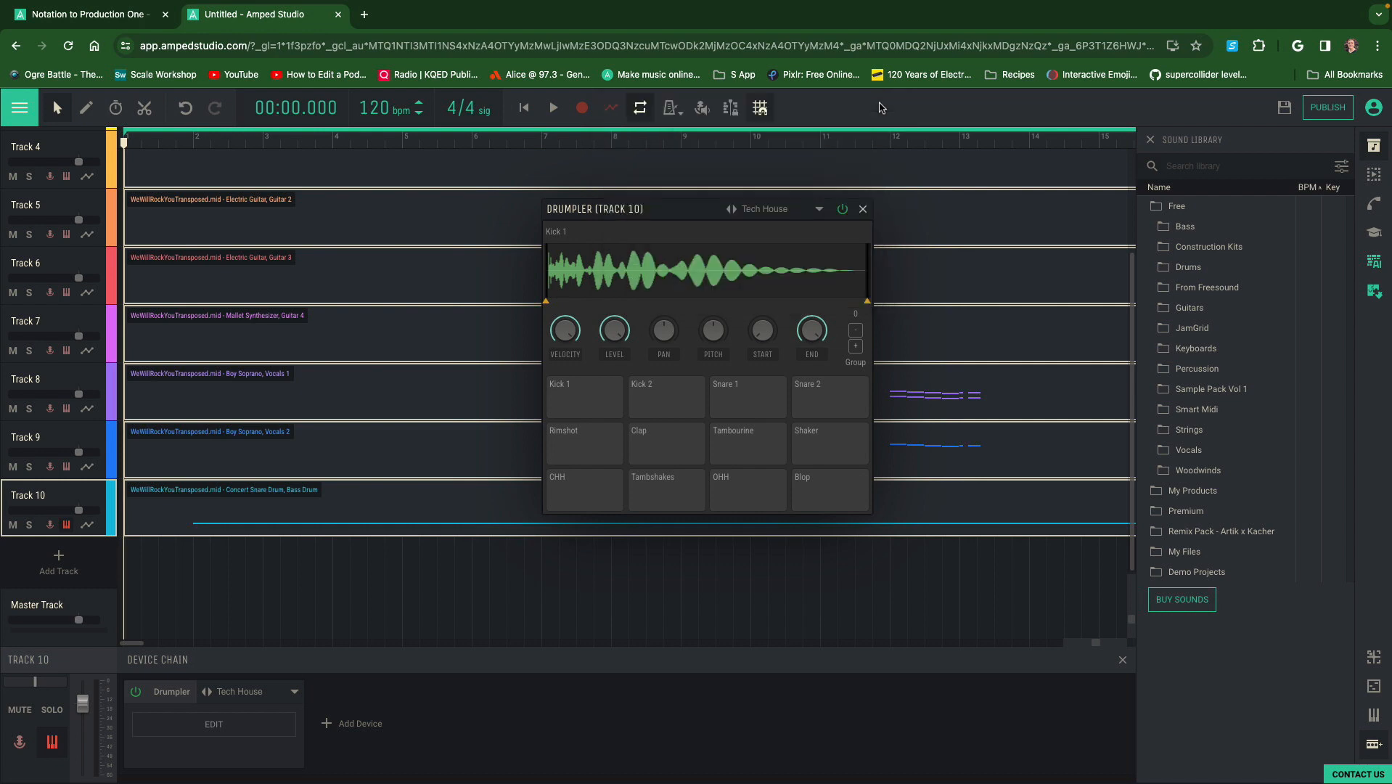
click(863, 209)
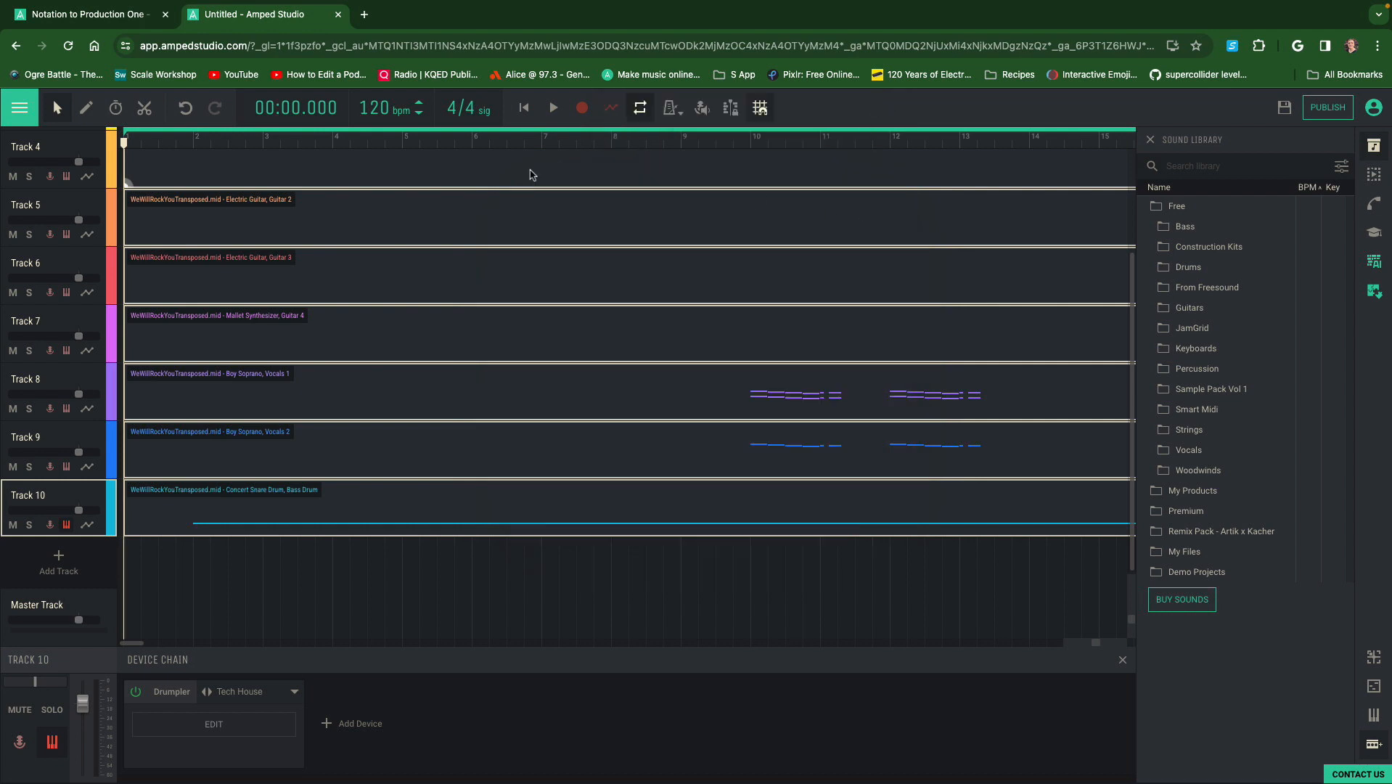
Play back the project to check the drums and set the project tempo to 67 bpm
scroll(207, 321, up, 2)
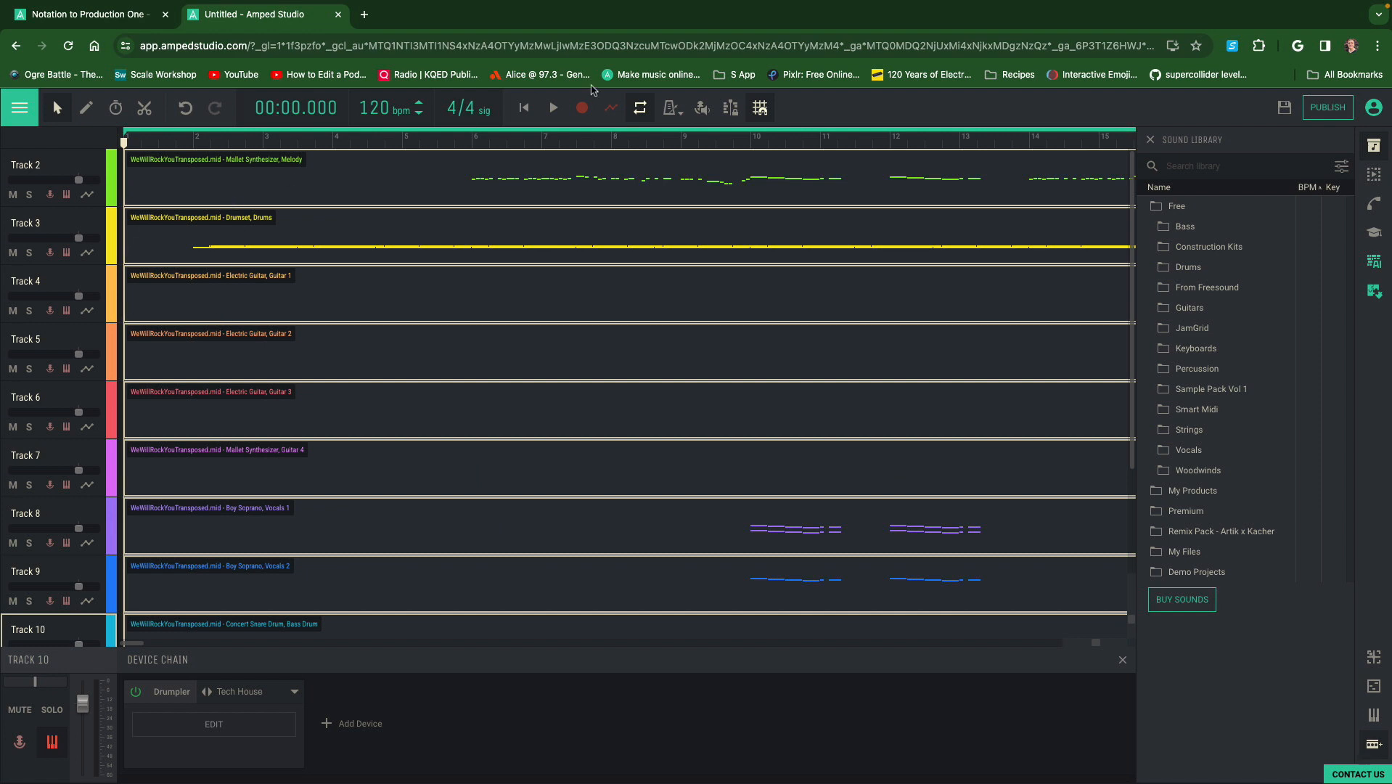
key(space)
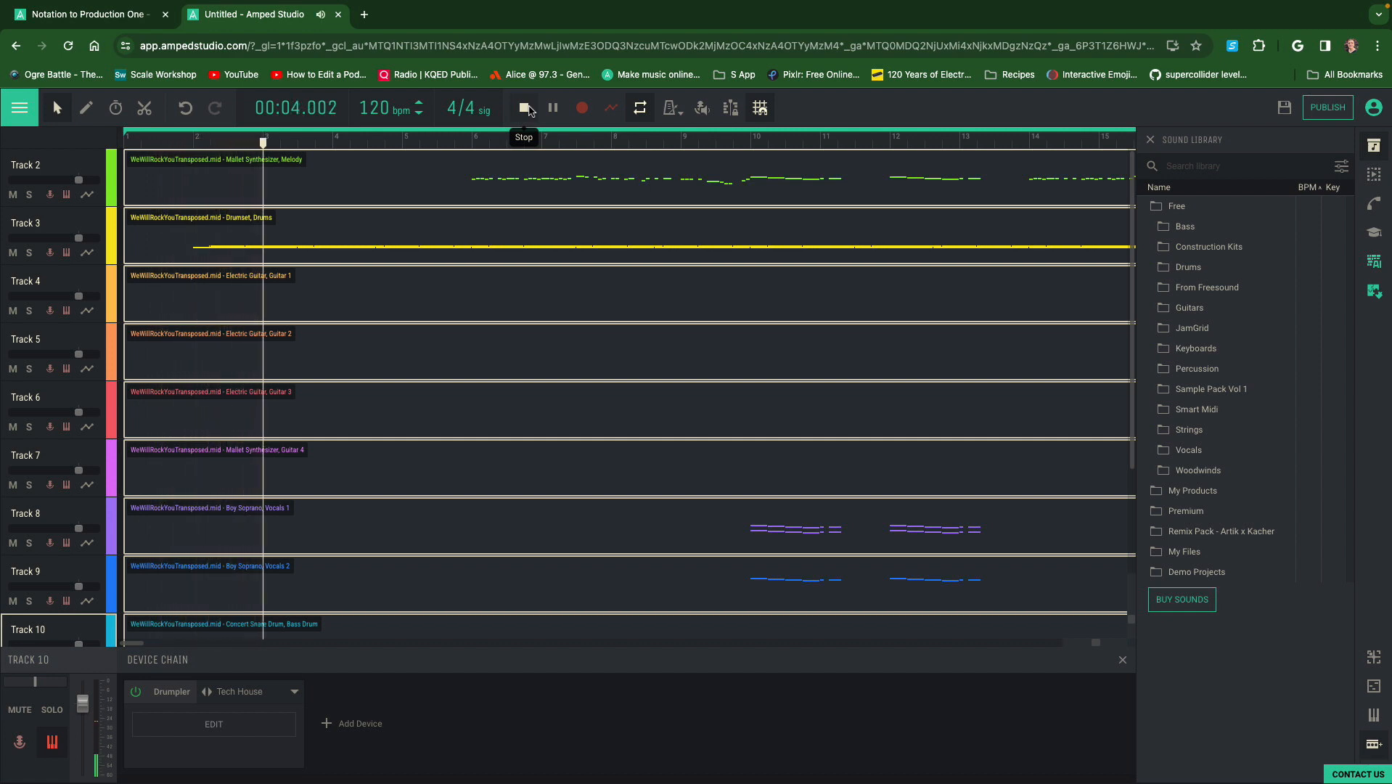
click(528, 109)
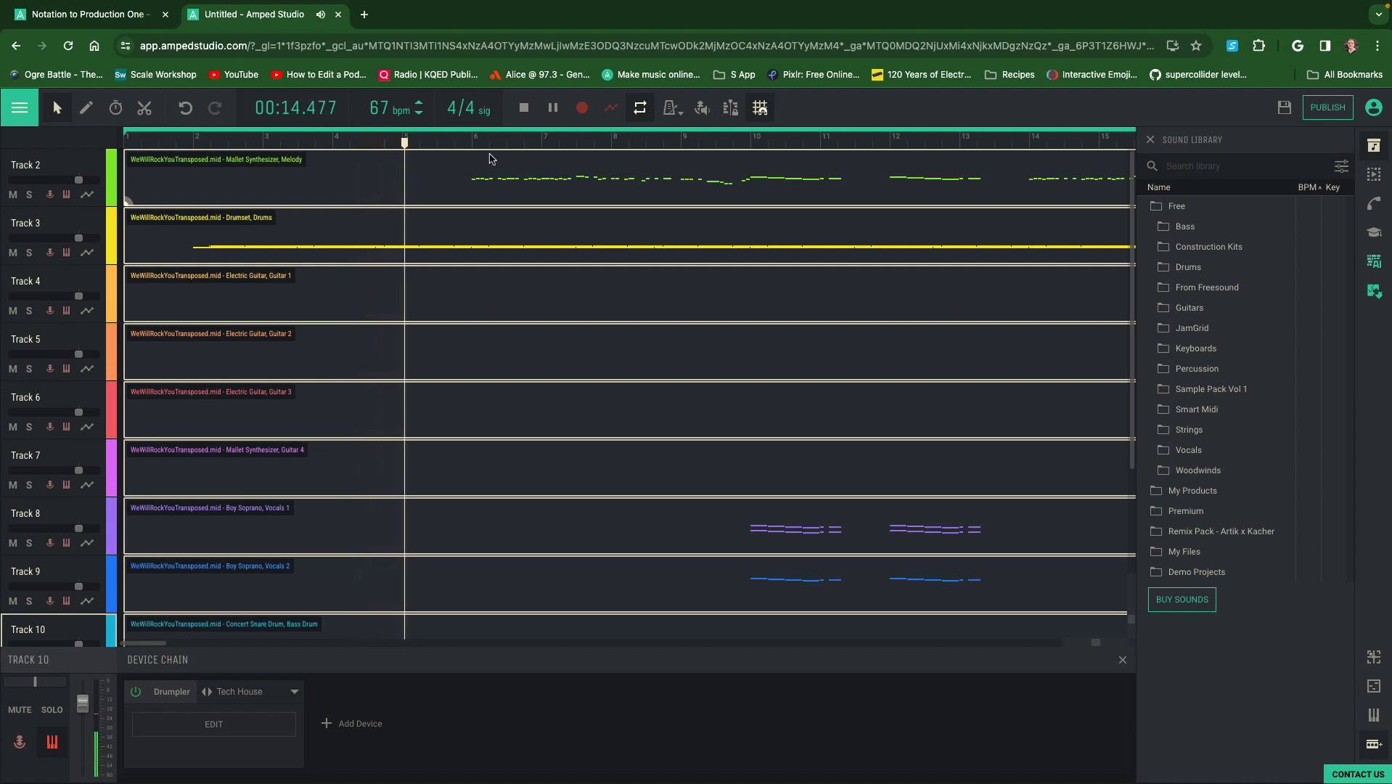
key(space)
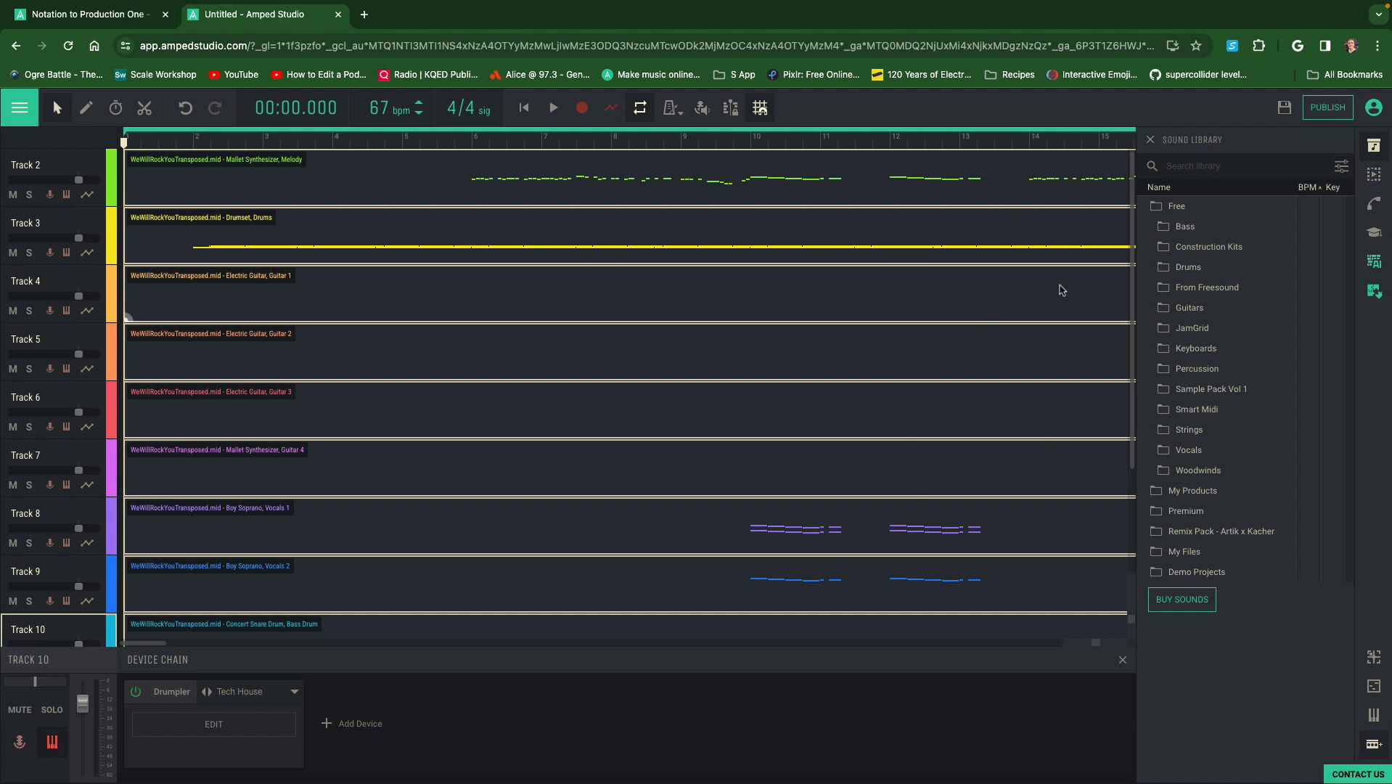
drag(1133, 622, 1080, 652)
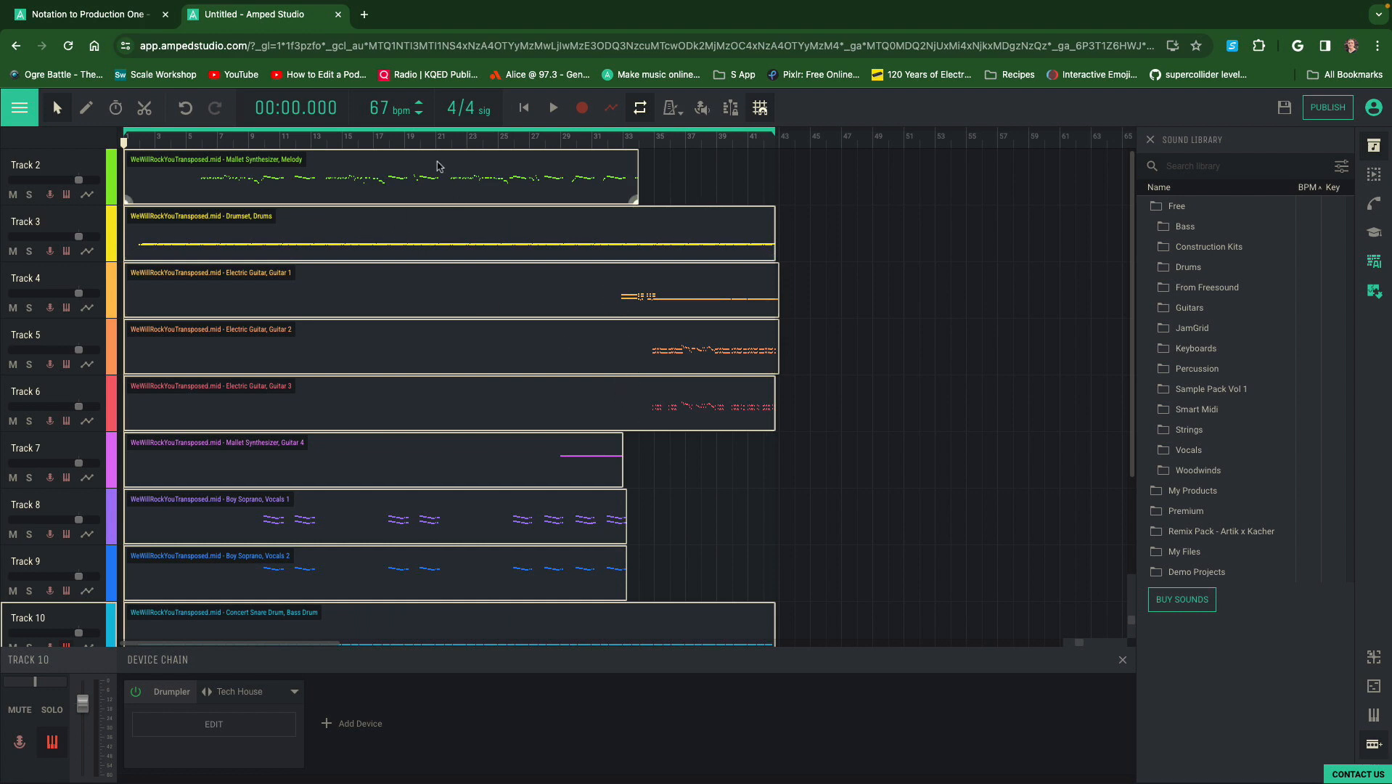
click(411, 166)
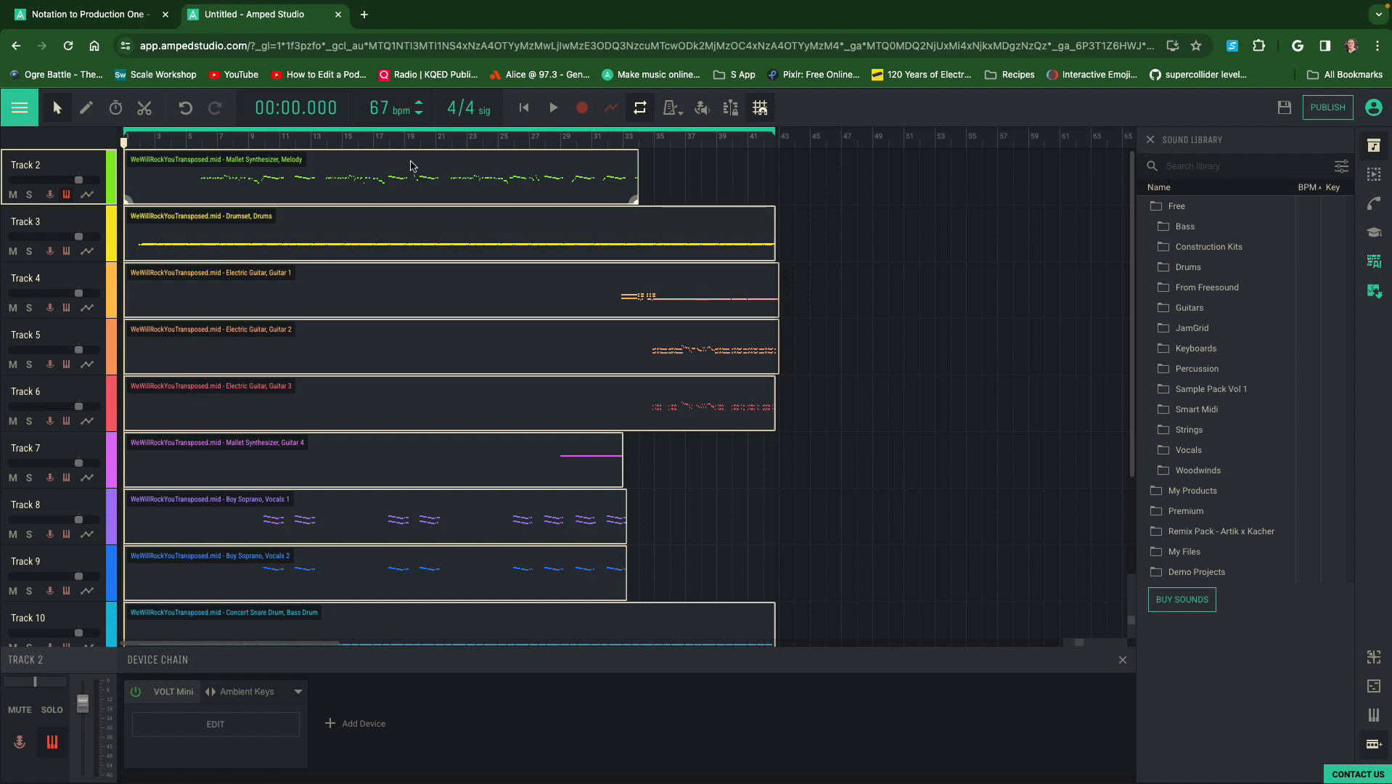
key(Delete)
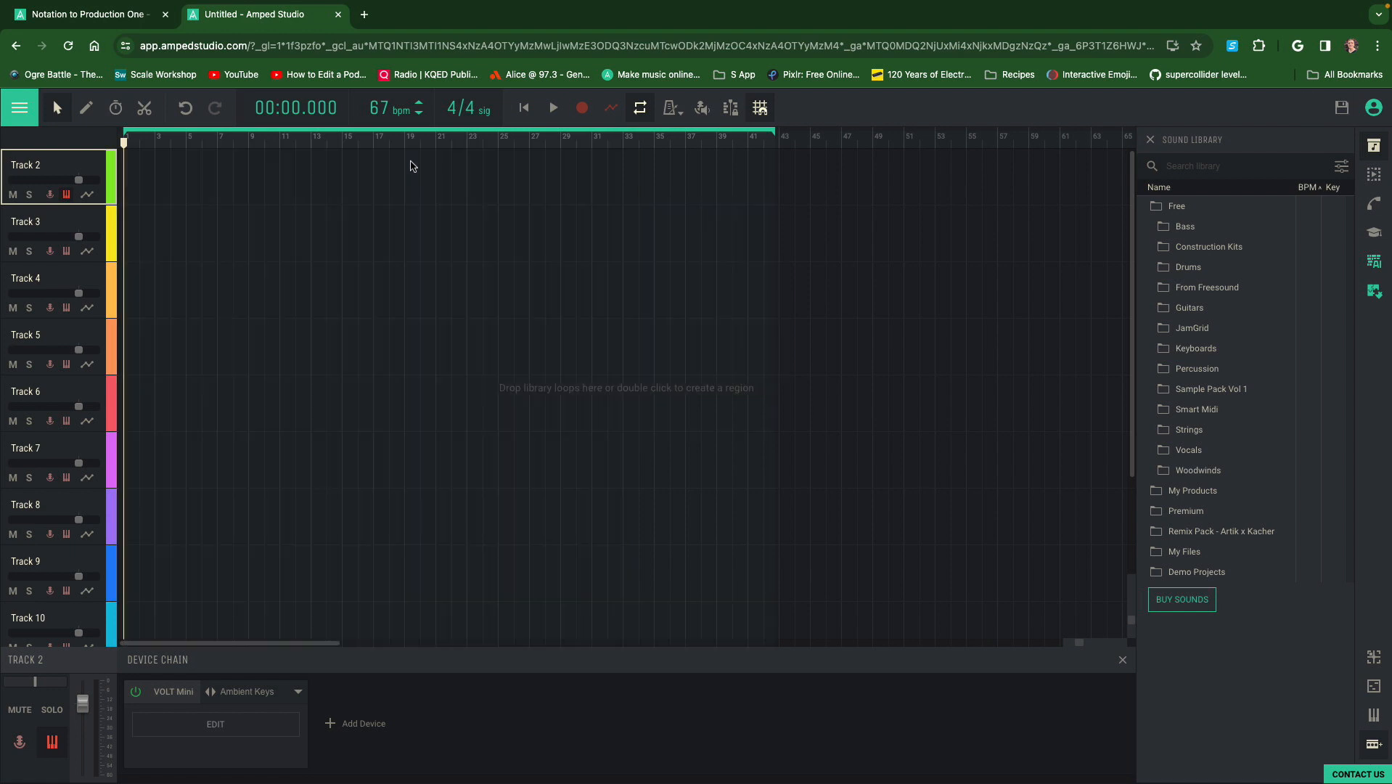
key(ctrl+z)
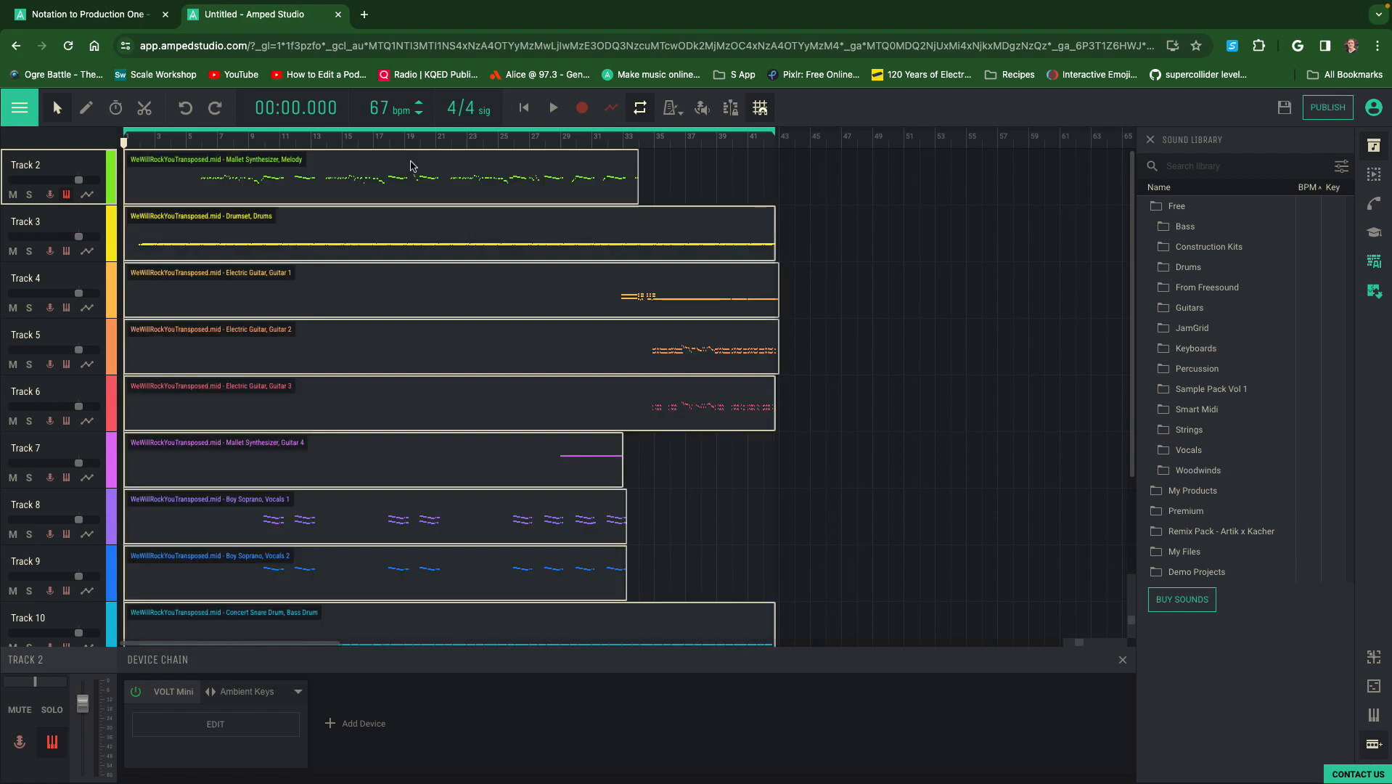
Deselect all regions and delete Track 2 with the Mallet Synthesizer melody
click(666, 199)
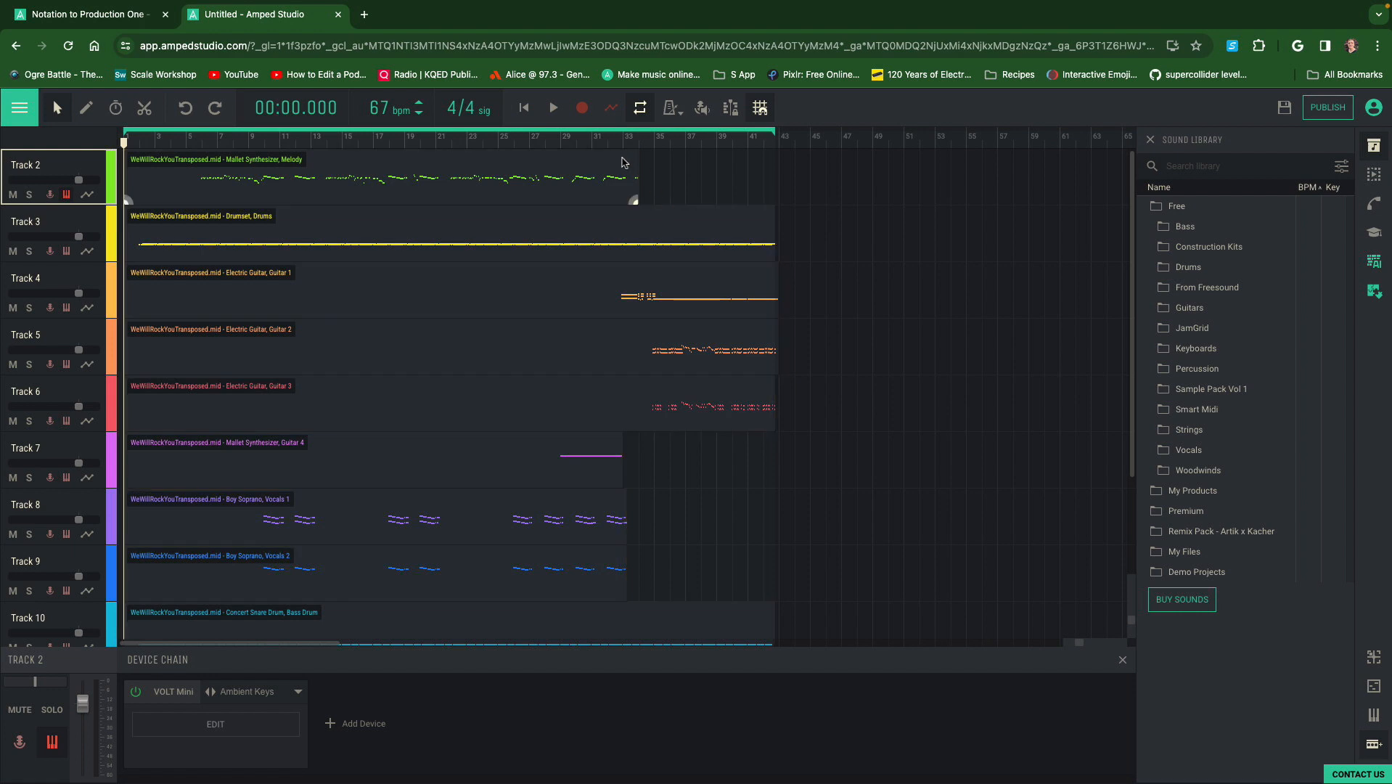
click(623, 161)
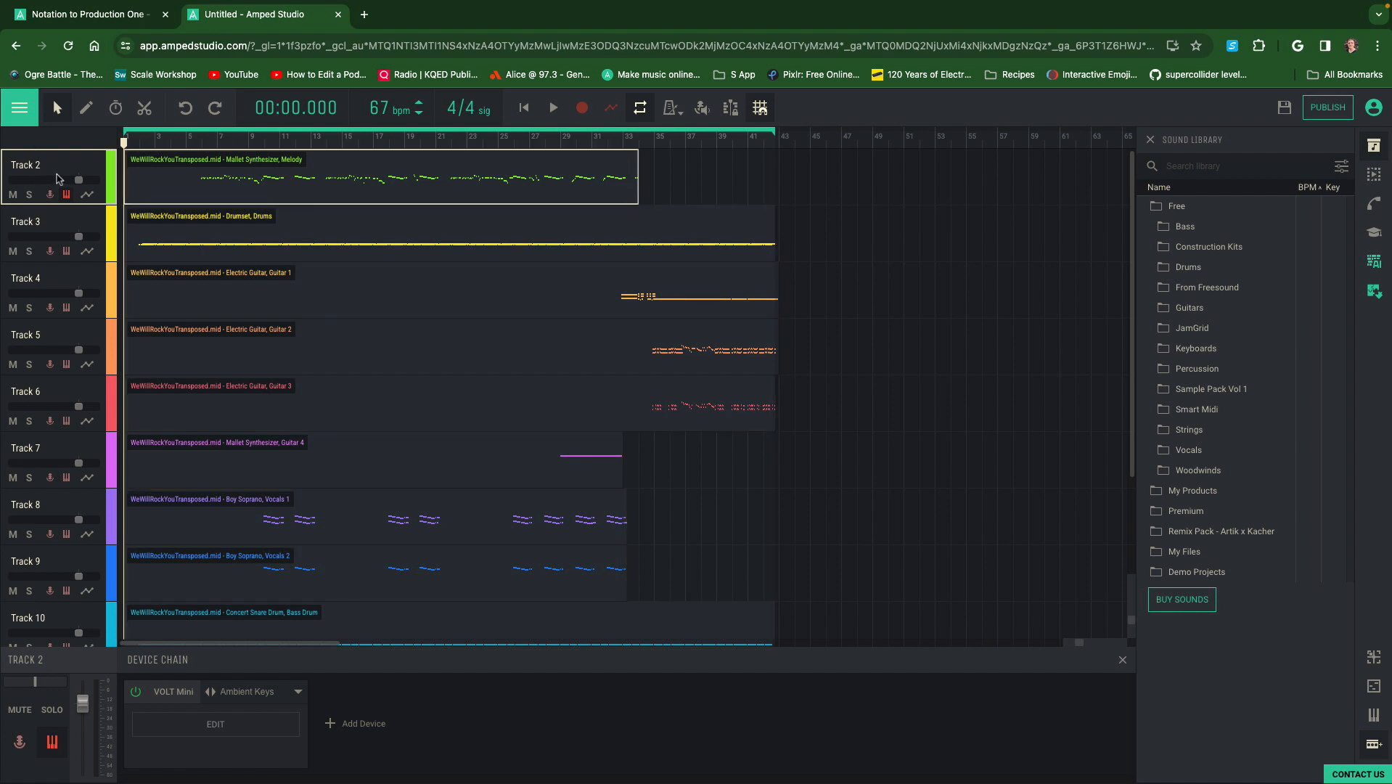
key(Delete)
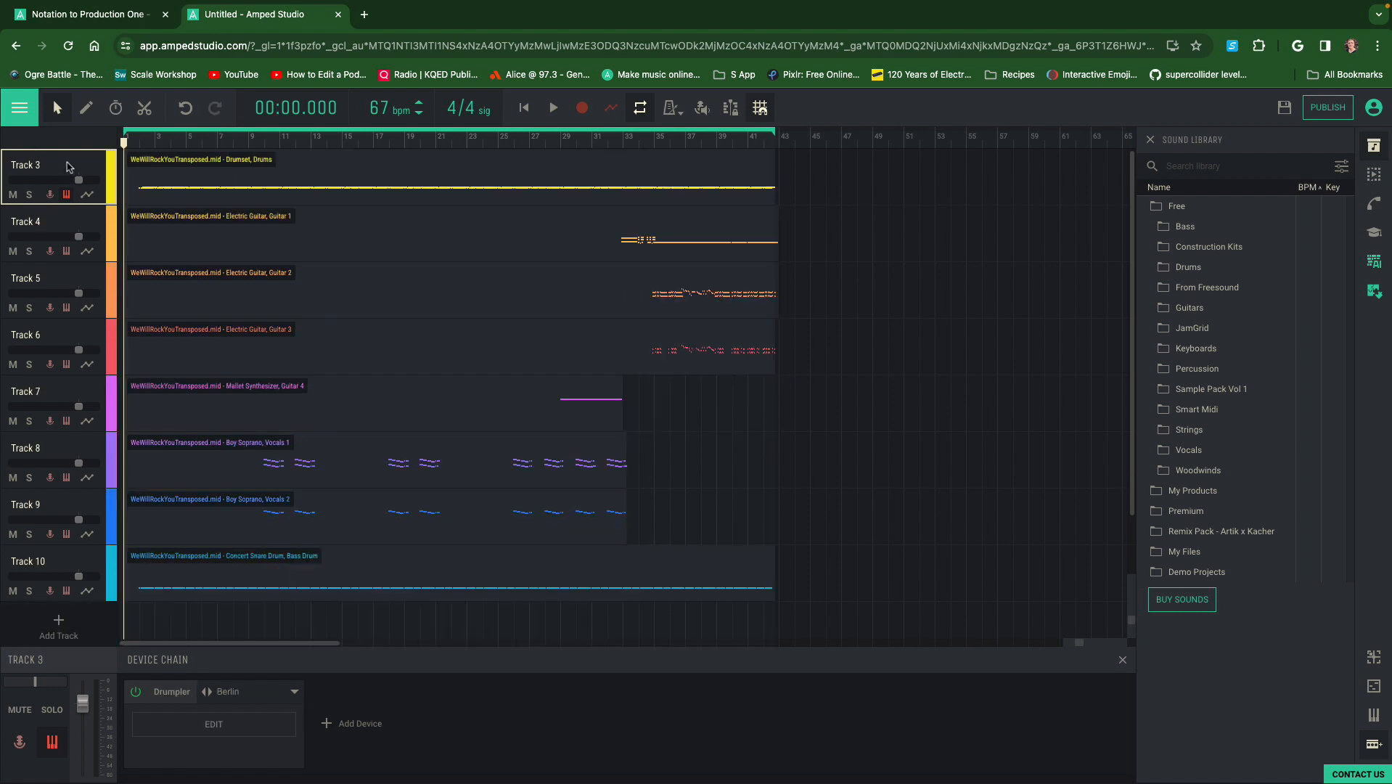
Delete Tracks 8 and 9, which hold the Boy Soprano Vocals 1 and Vocals 2 parts
click(86, 385)
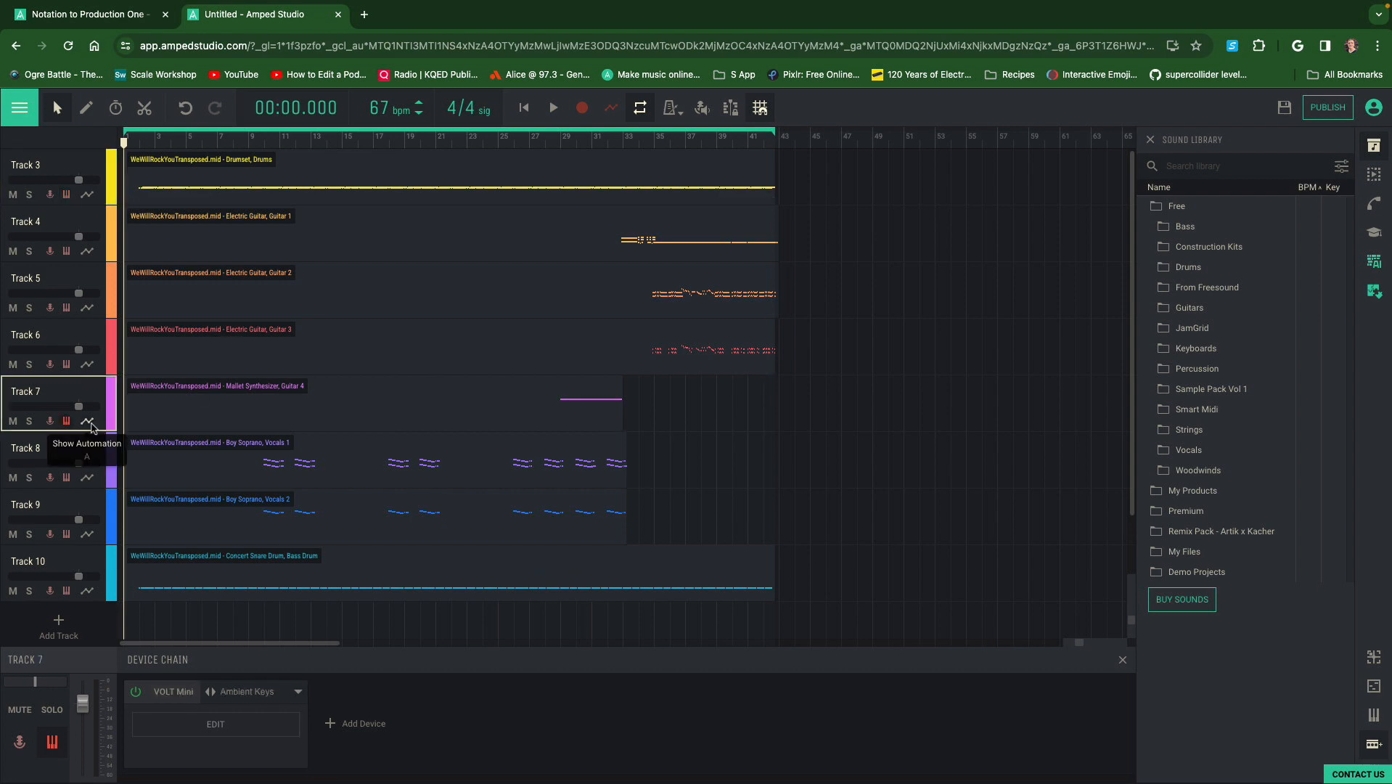
click(94, 448)
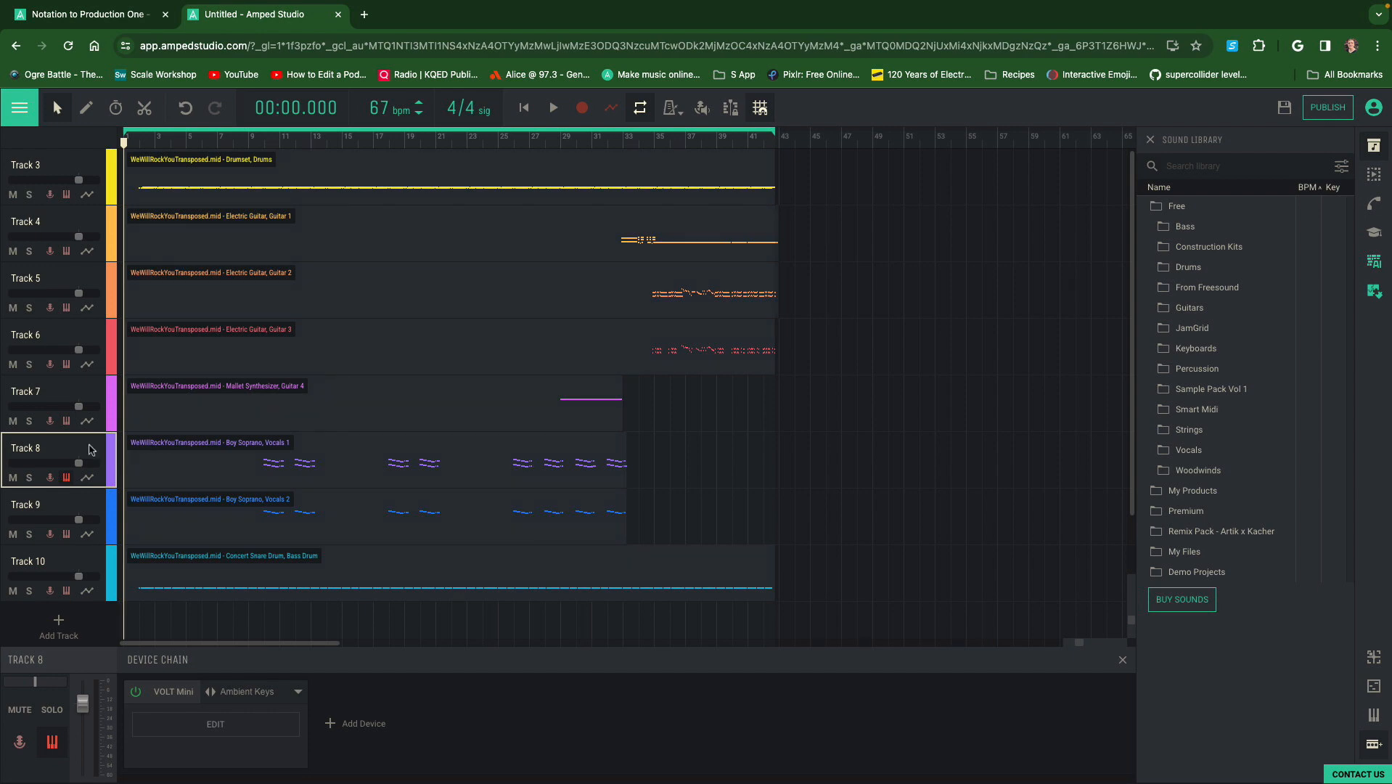
key(Delete)
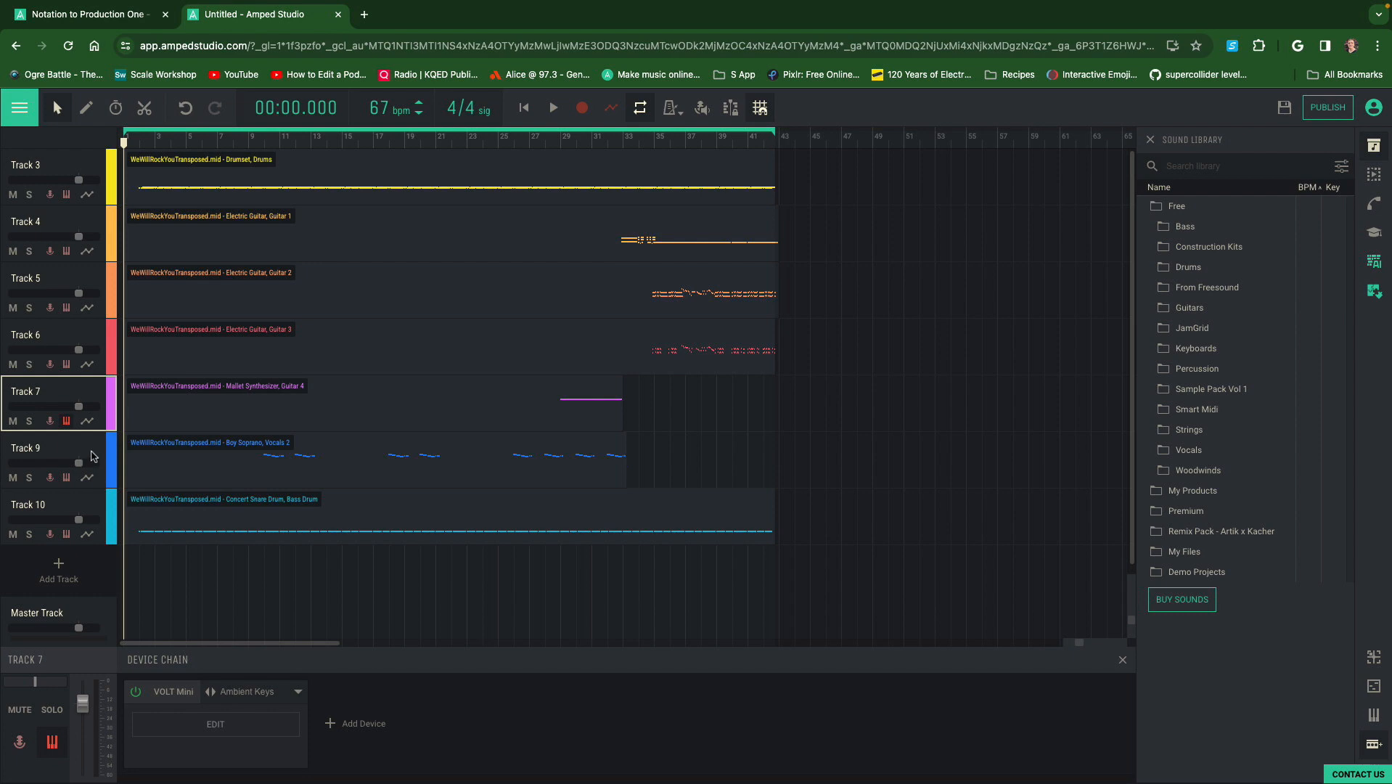
click(93, 455)
key(Delete)
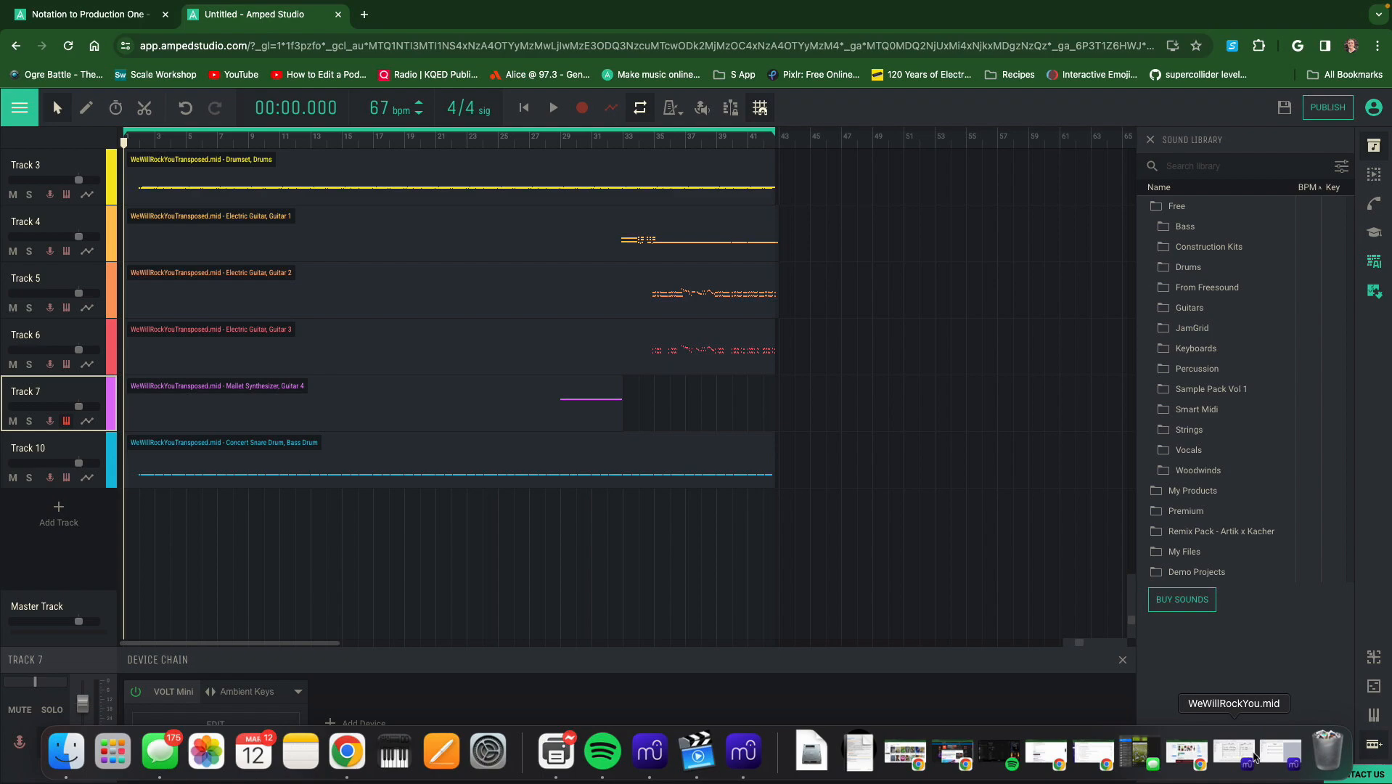
Switch to WeWillRockYou.mid in MuseScore and play the score from measure 33 to hear where the guitars enter
click(1237, 757)
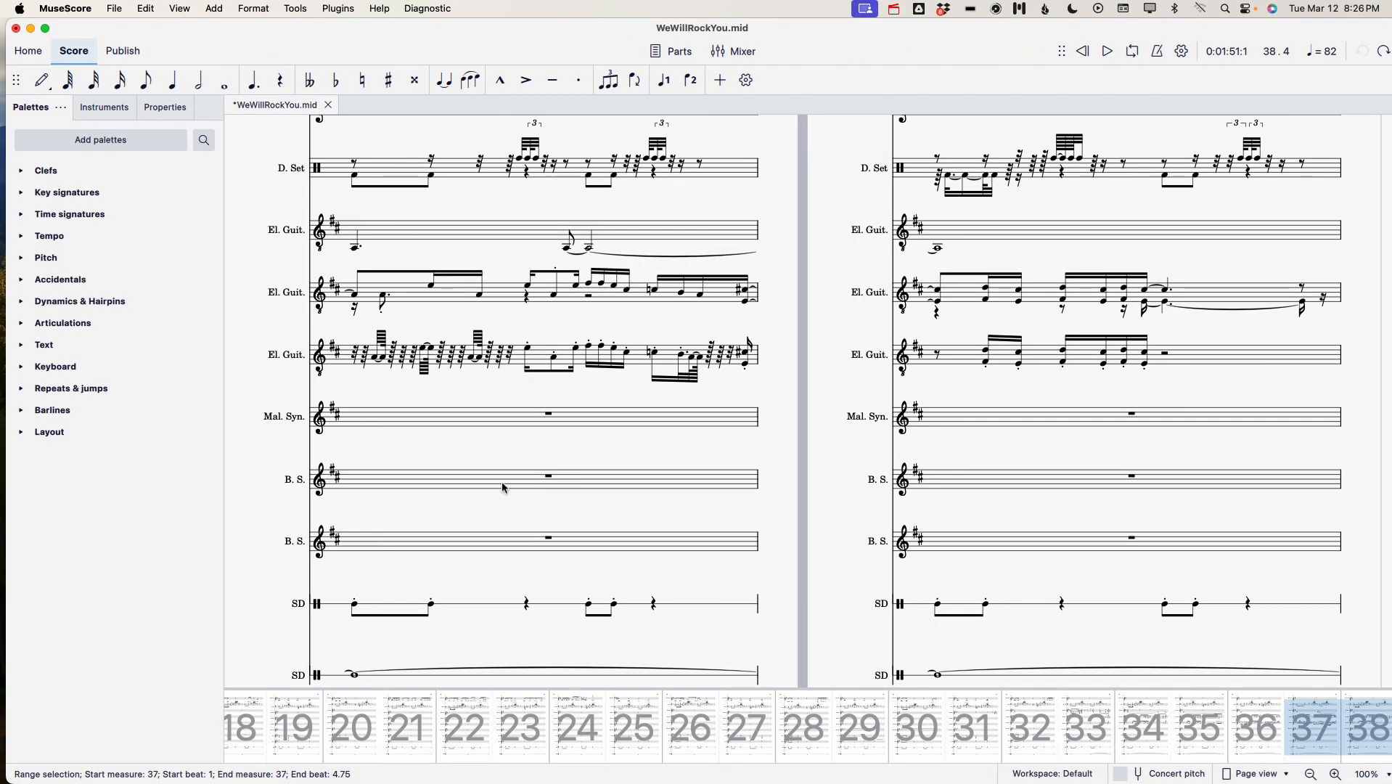
scroll(506, 488, up, 5)
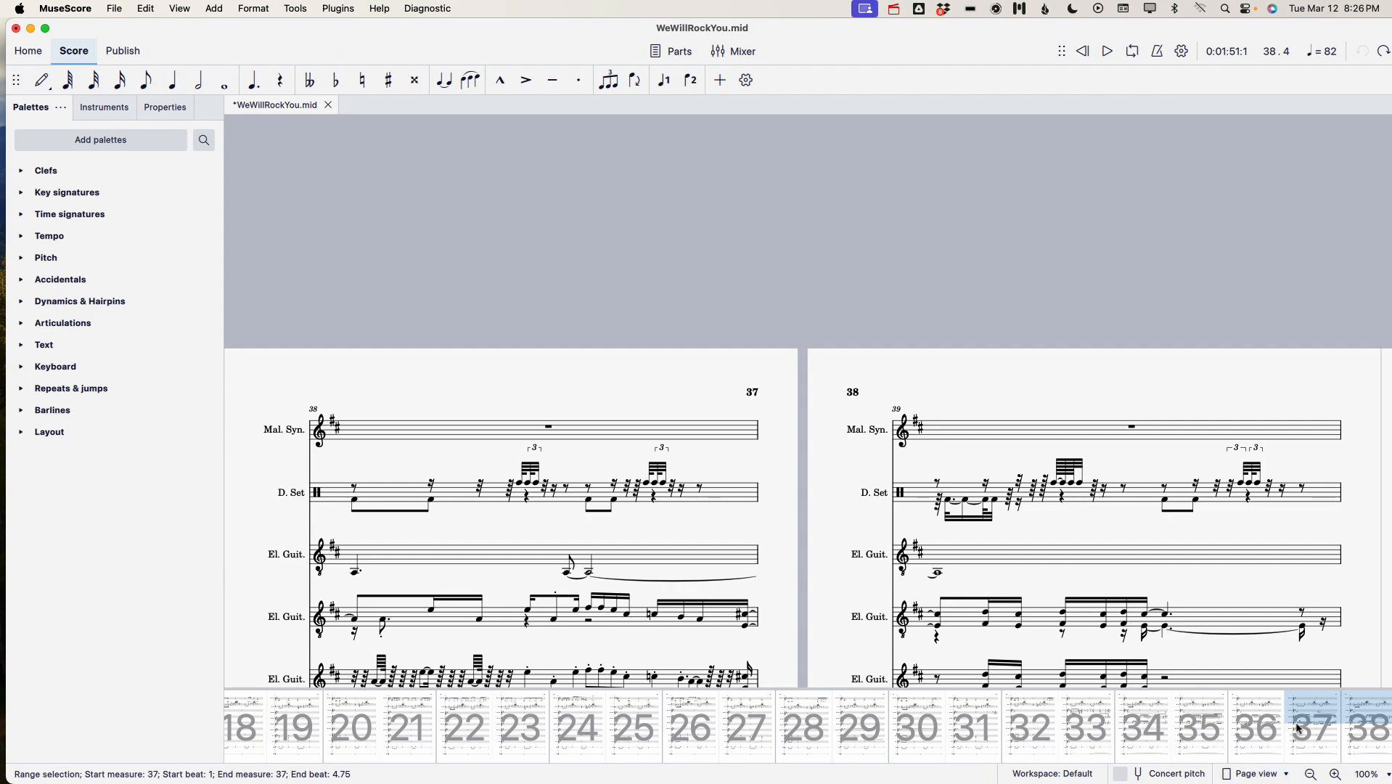
drag(1316, 715, 1238, 766)
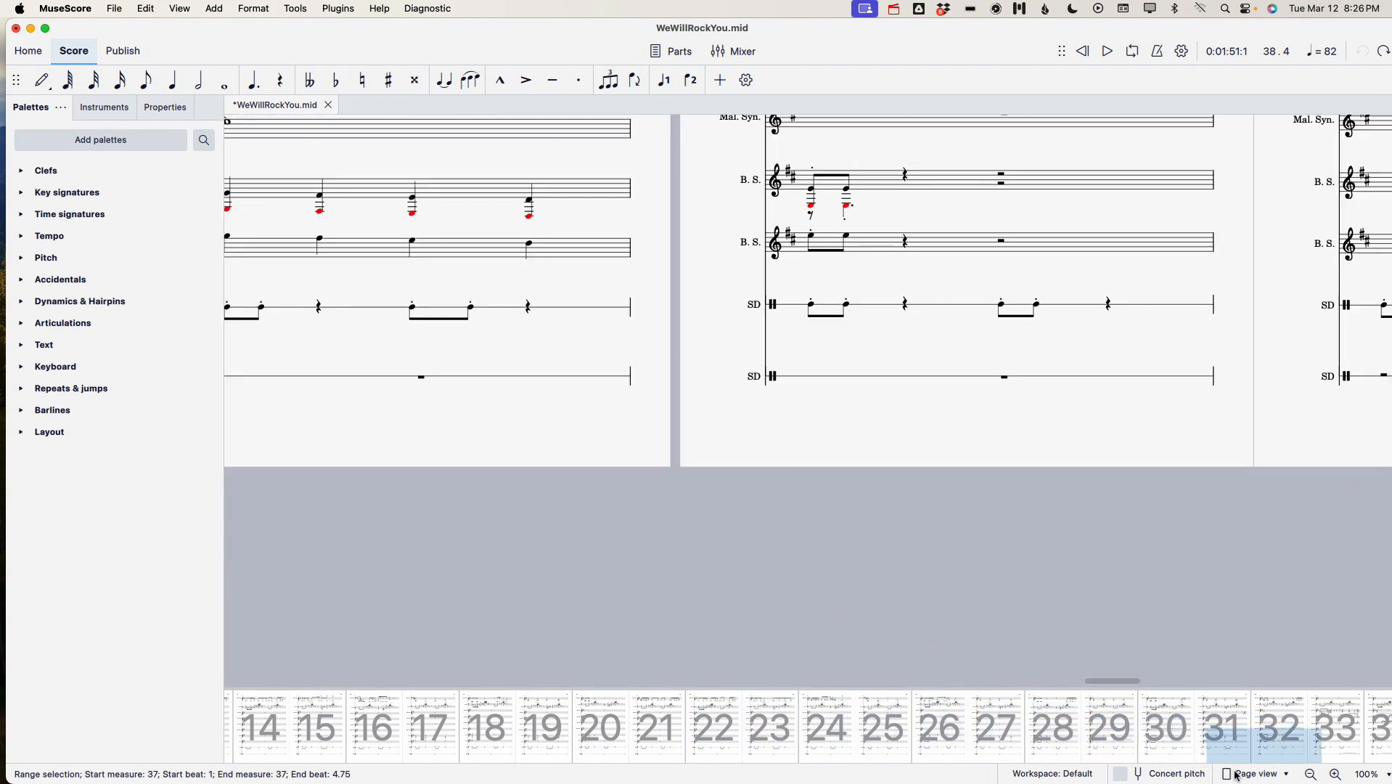
click(1138, 243)
key(n)
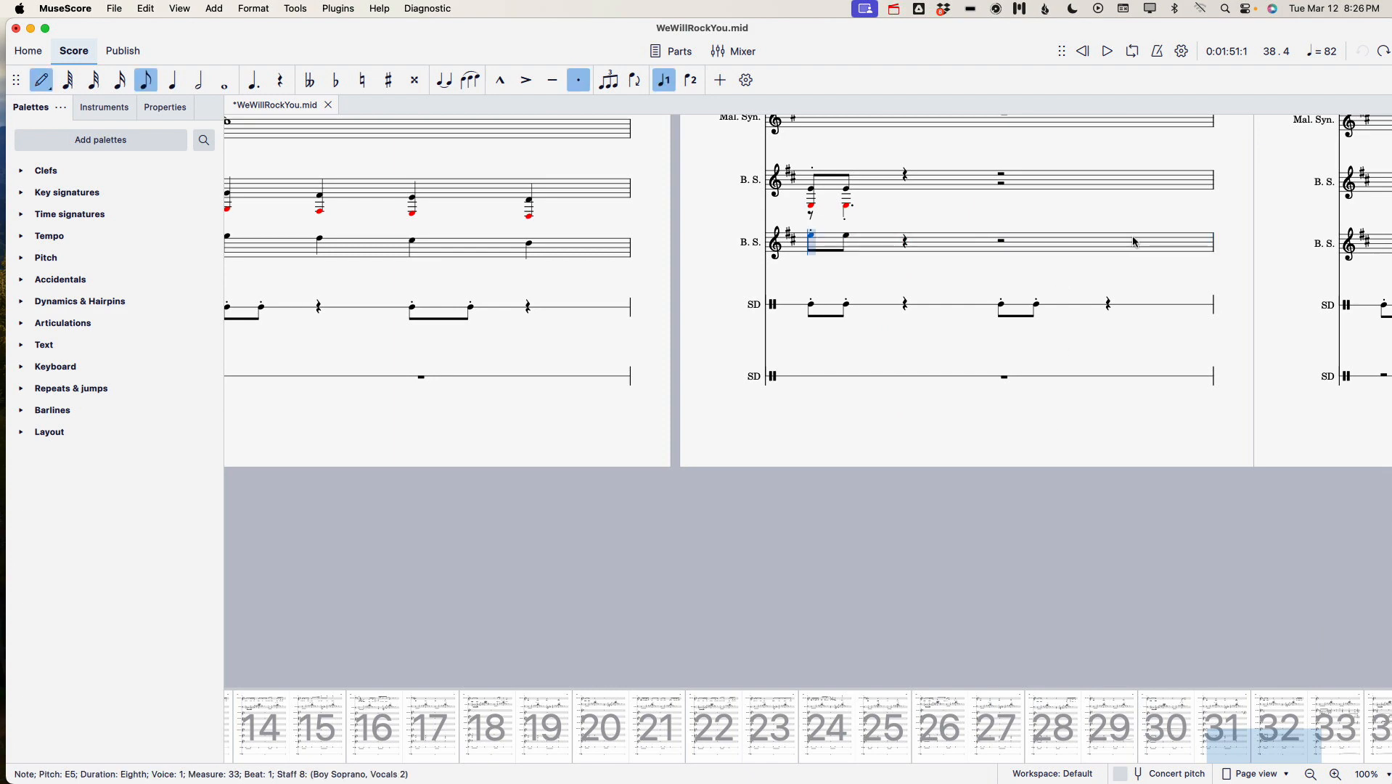
key(space)
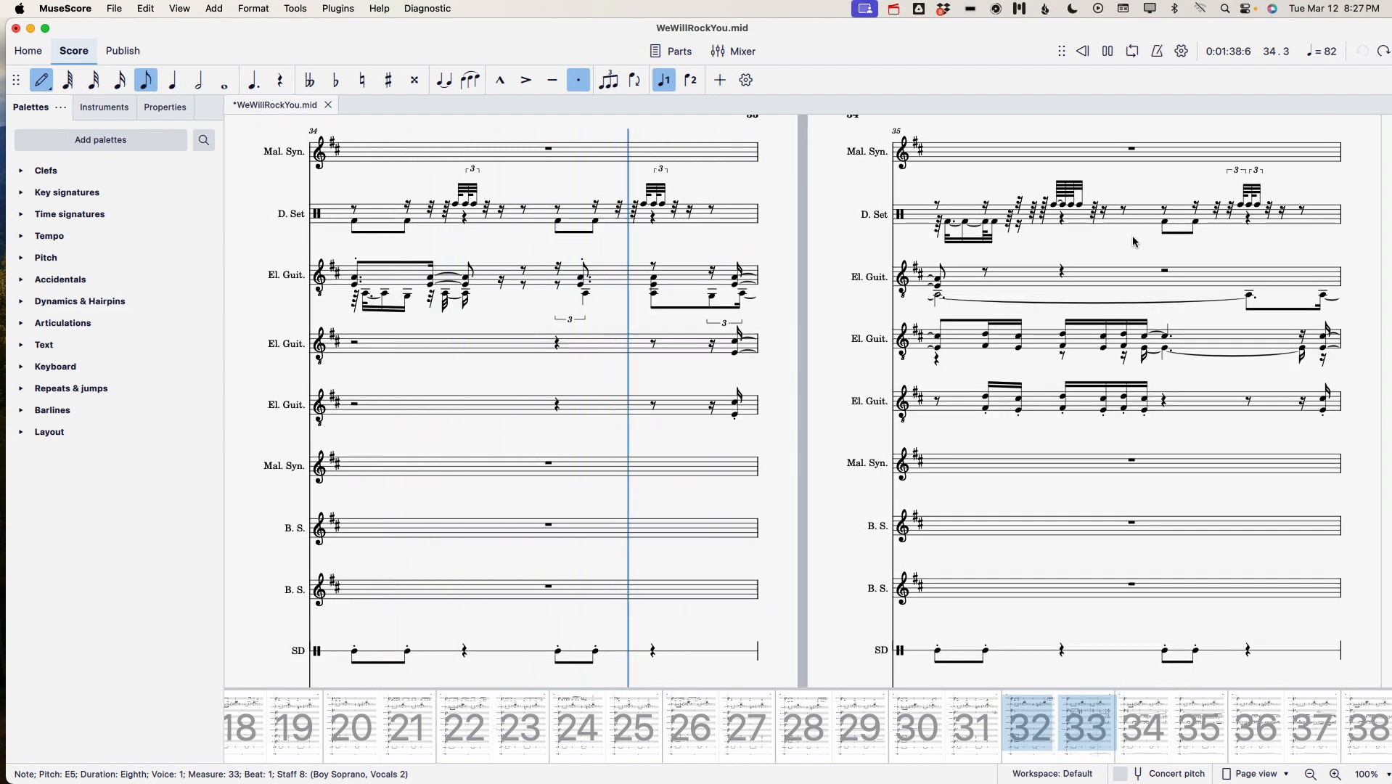
key(space)
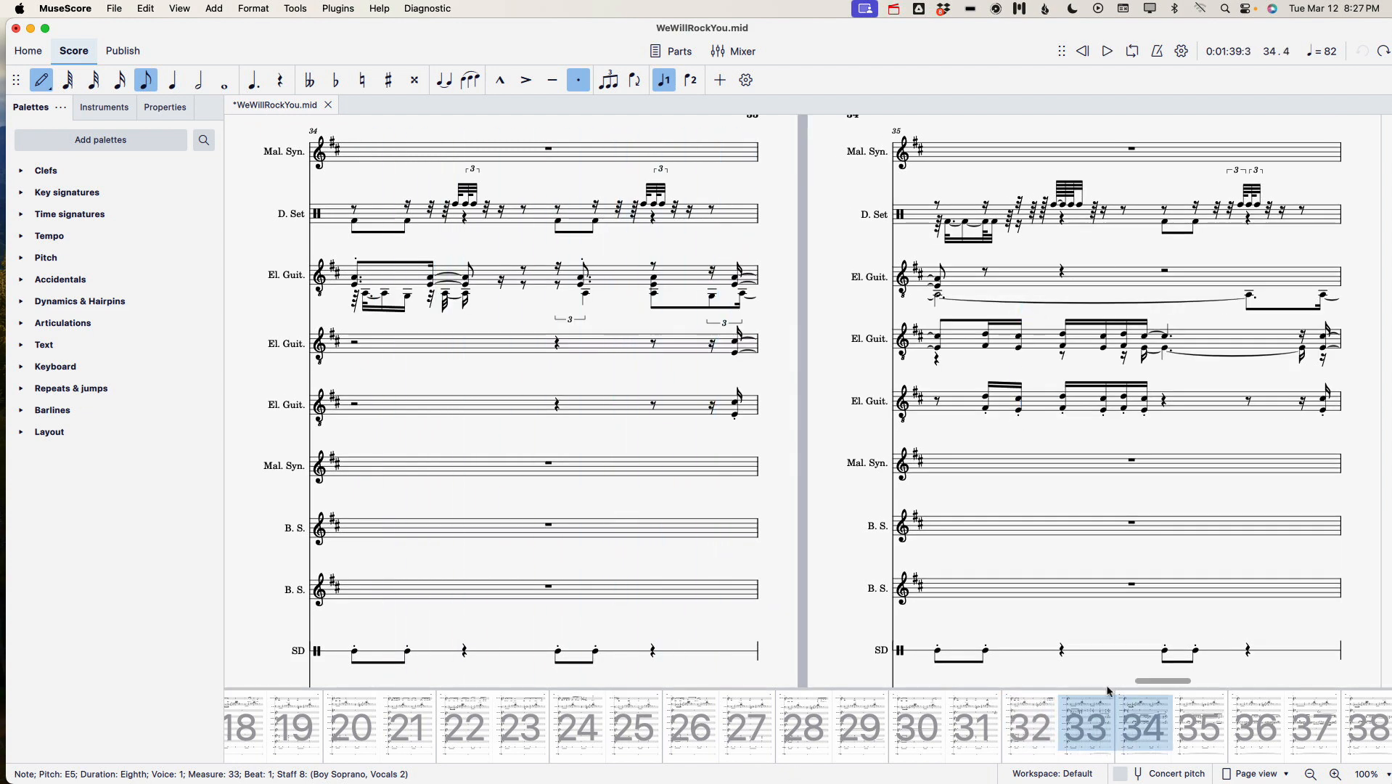
Leave note input and play the score from the Mallet Synthesizer melody at measure 24
drag(1093, 725, 524, 719)
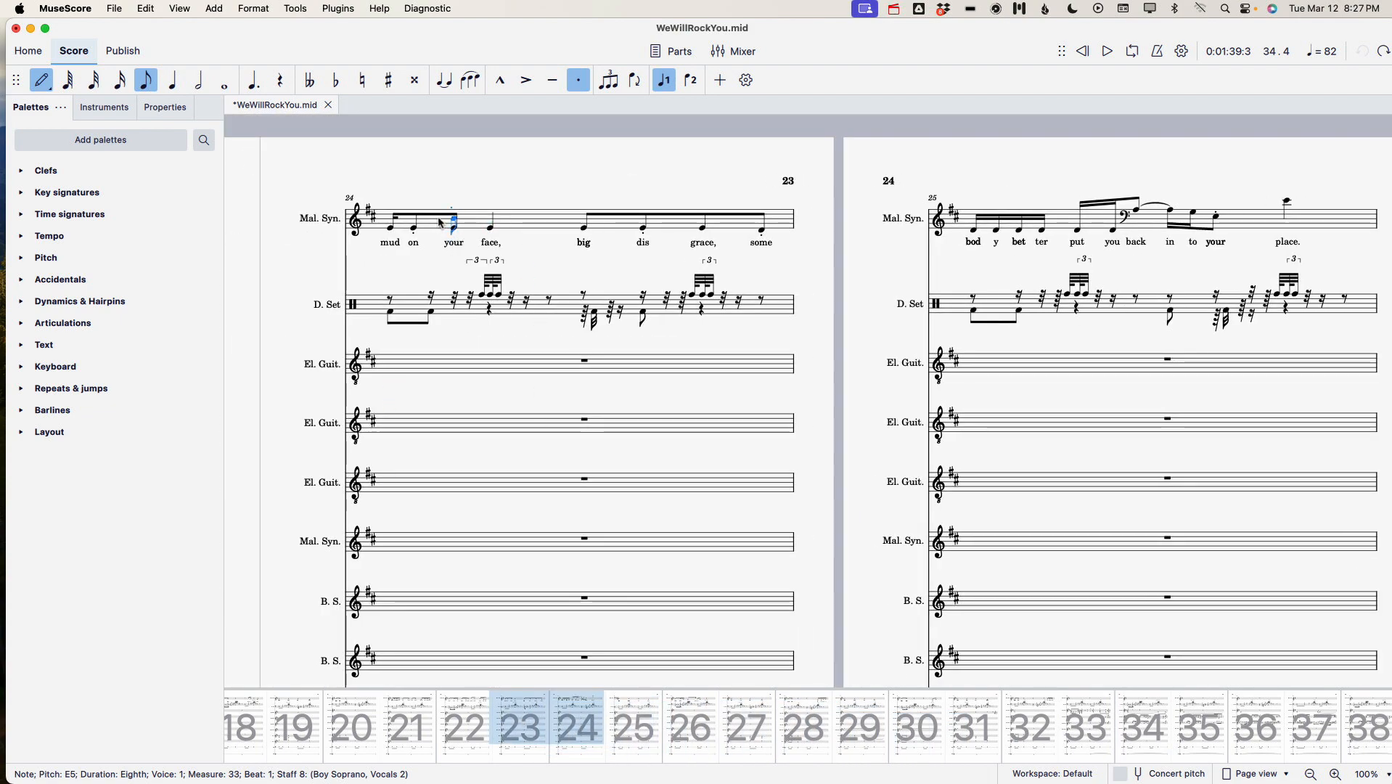
key(Escape)
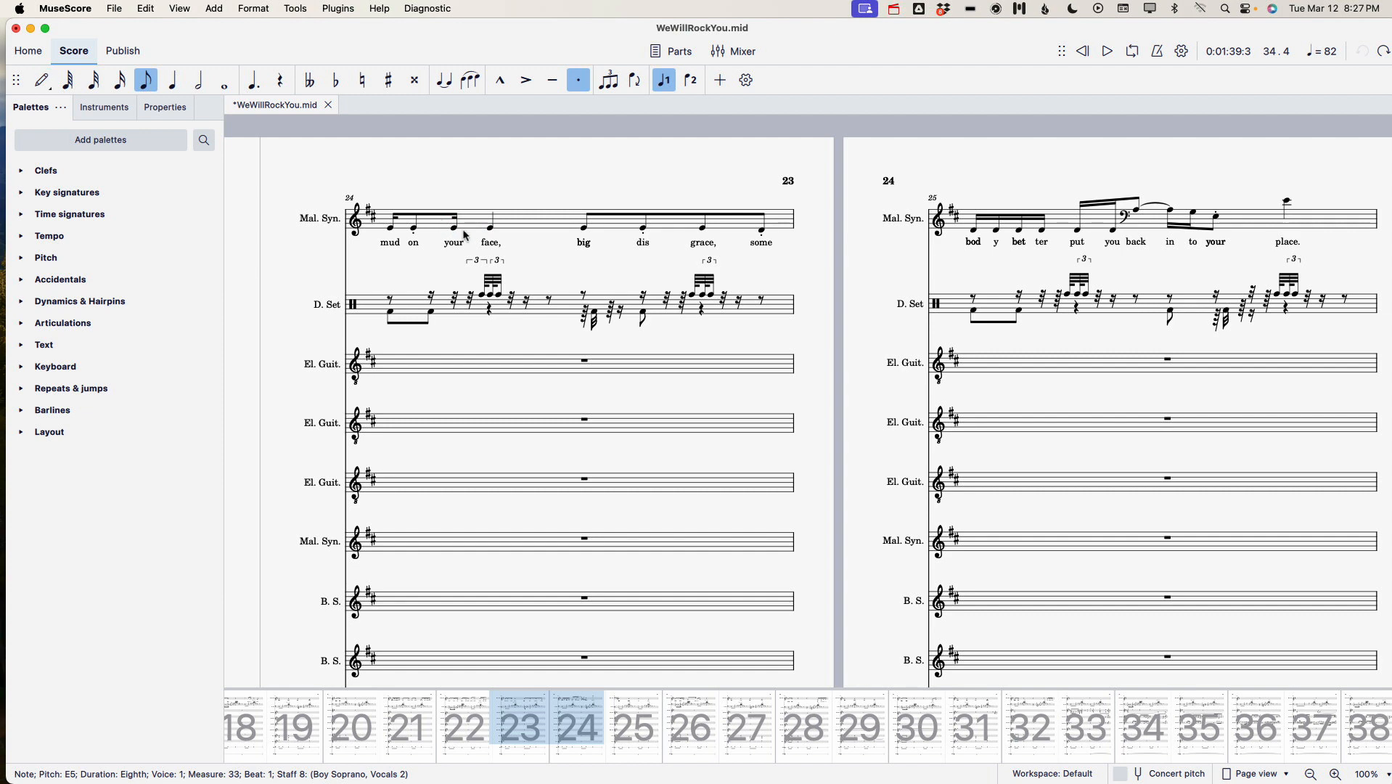
click(527, 232)
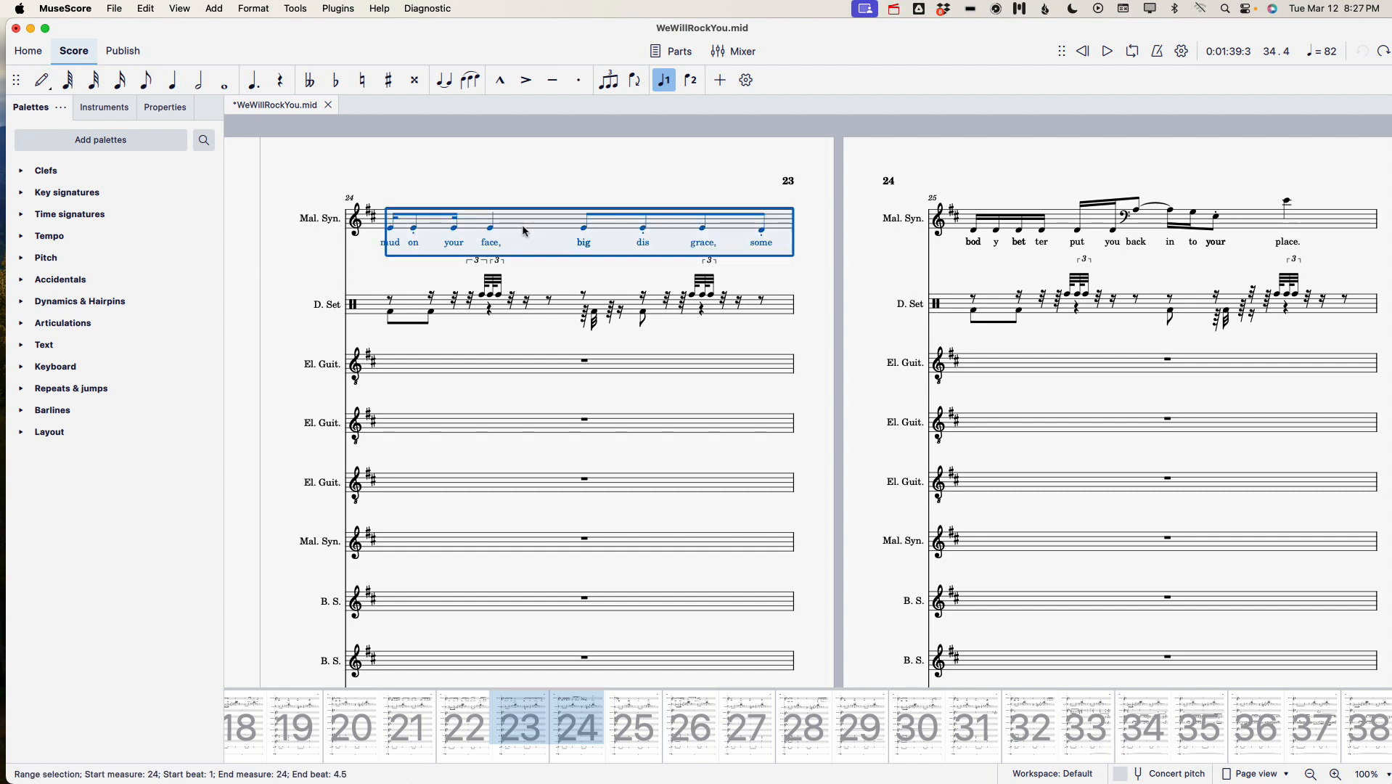
key(space)
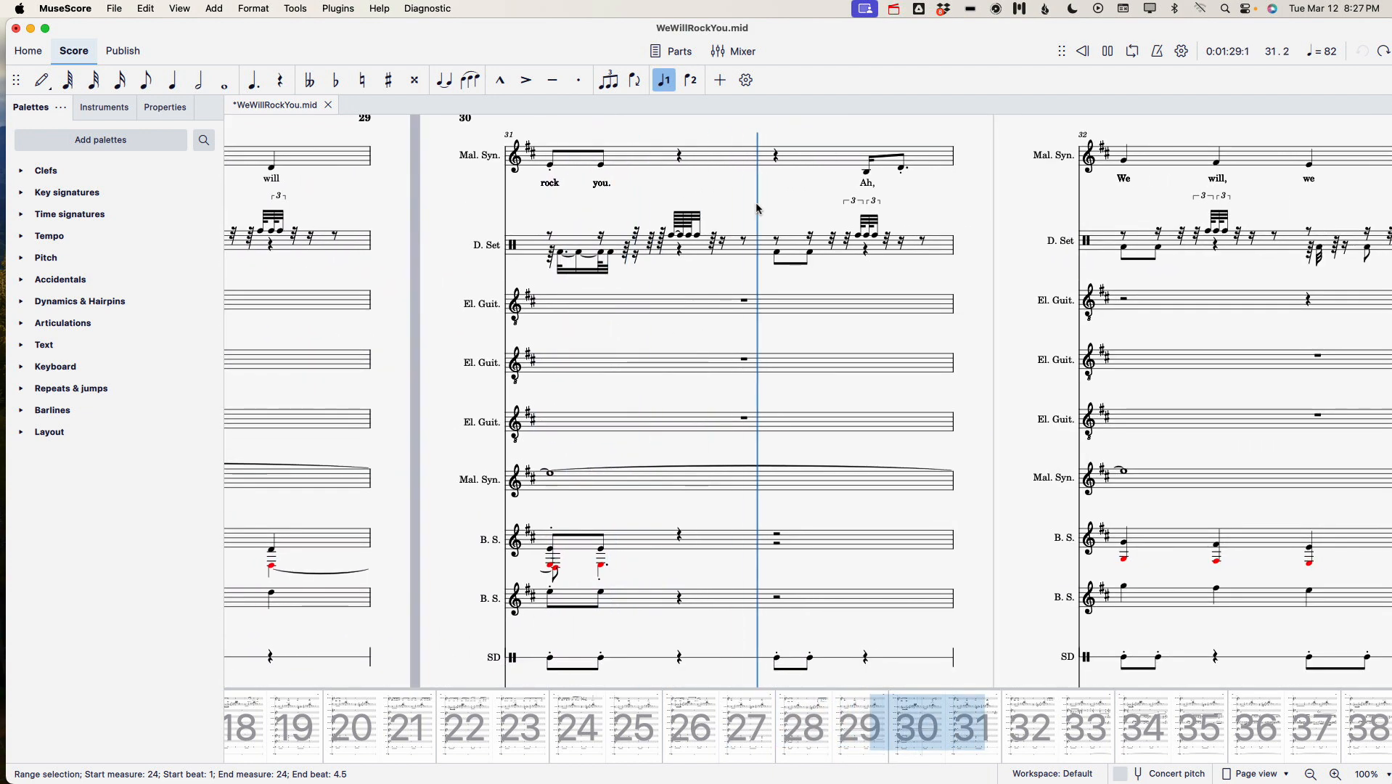
Show the mixer while the MuseScore score plays through the guitar entrance, and stop playback at measure 36
drag(756, 208, 93, 91)
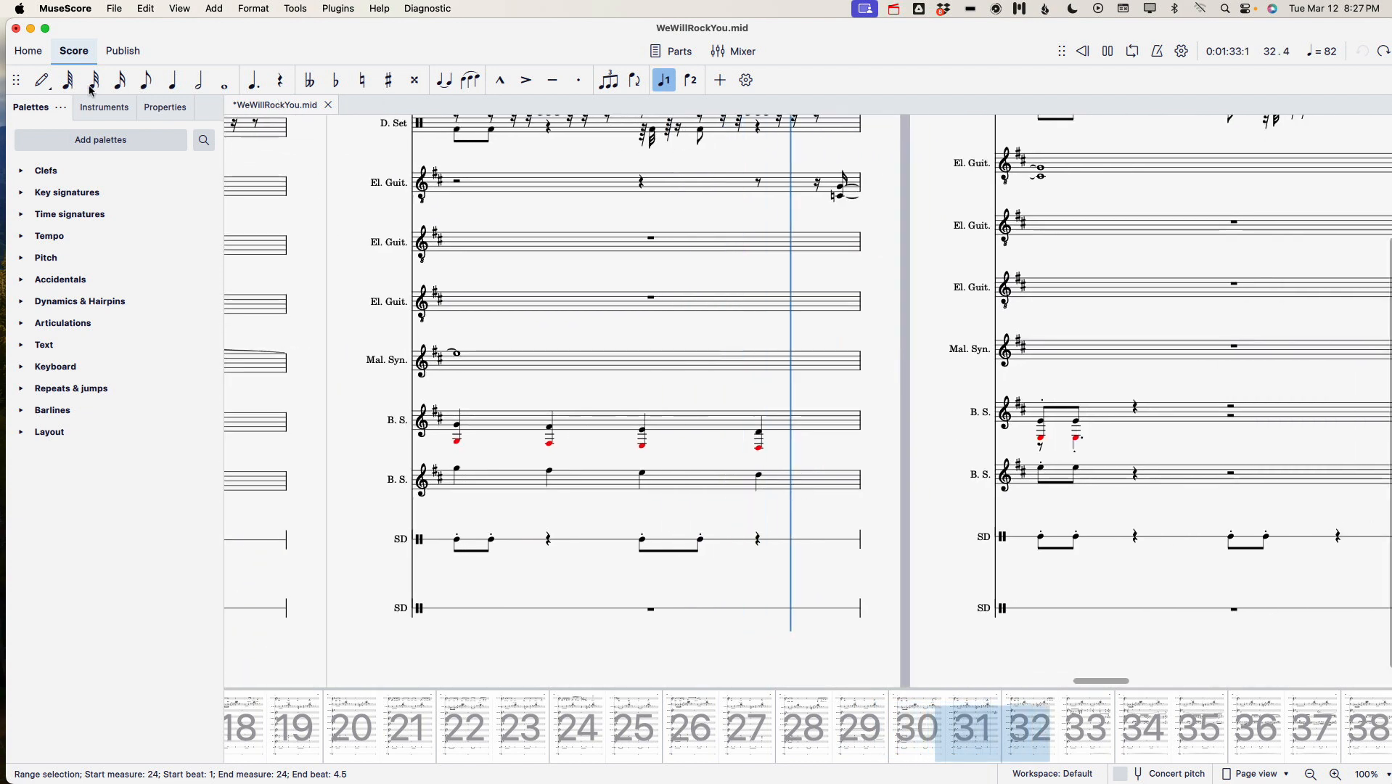
click(181, 10)
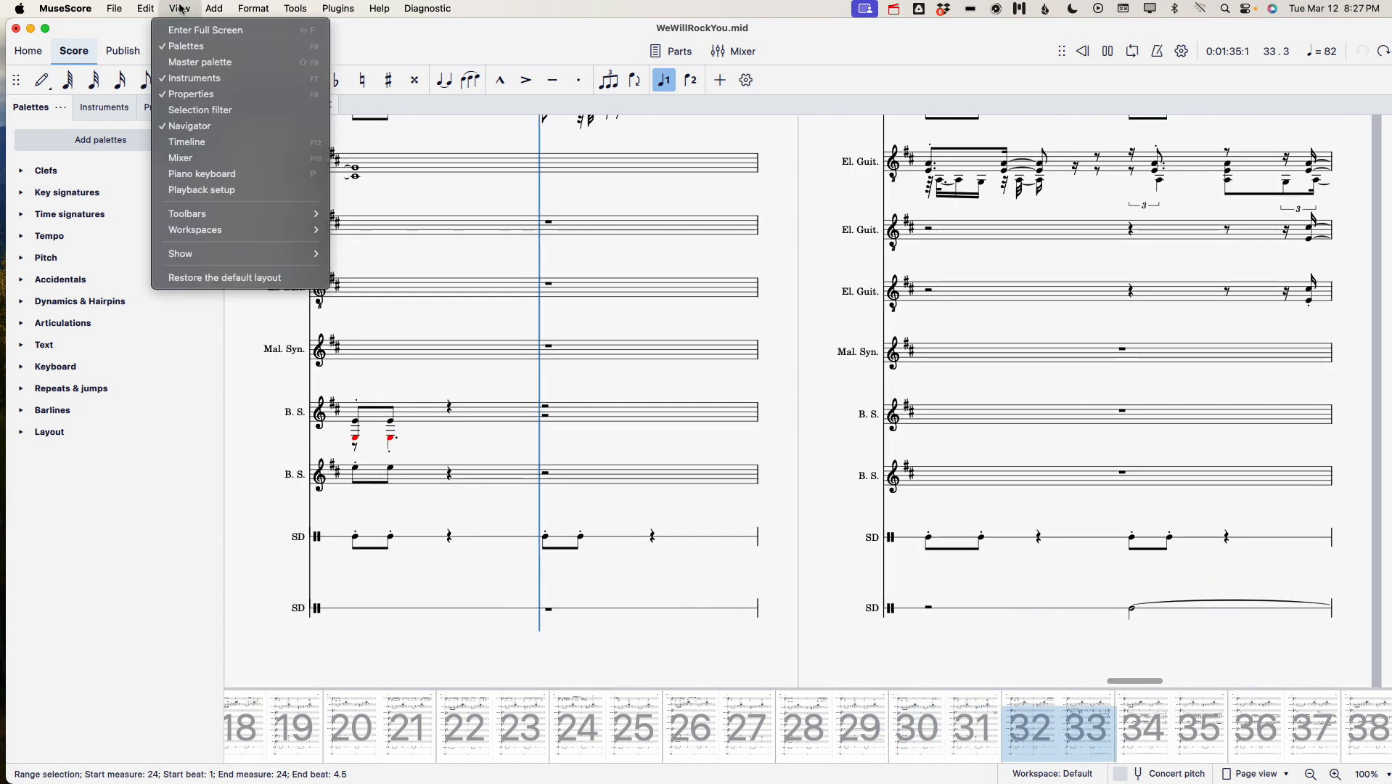
click(181, 159)
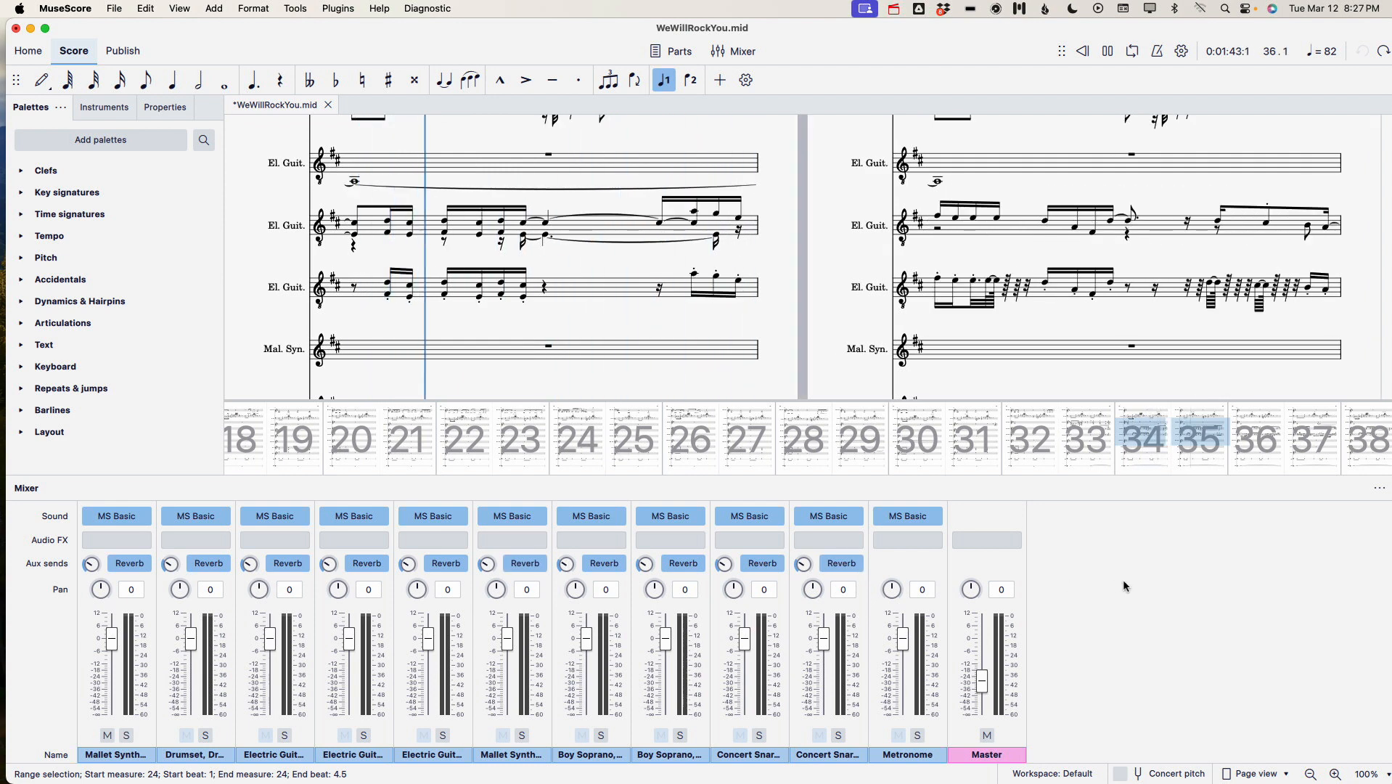
key(space)
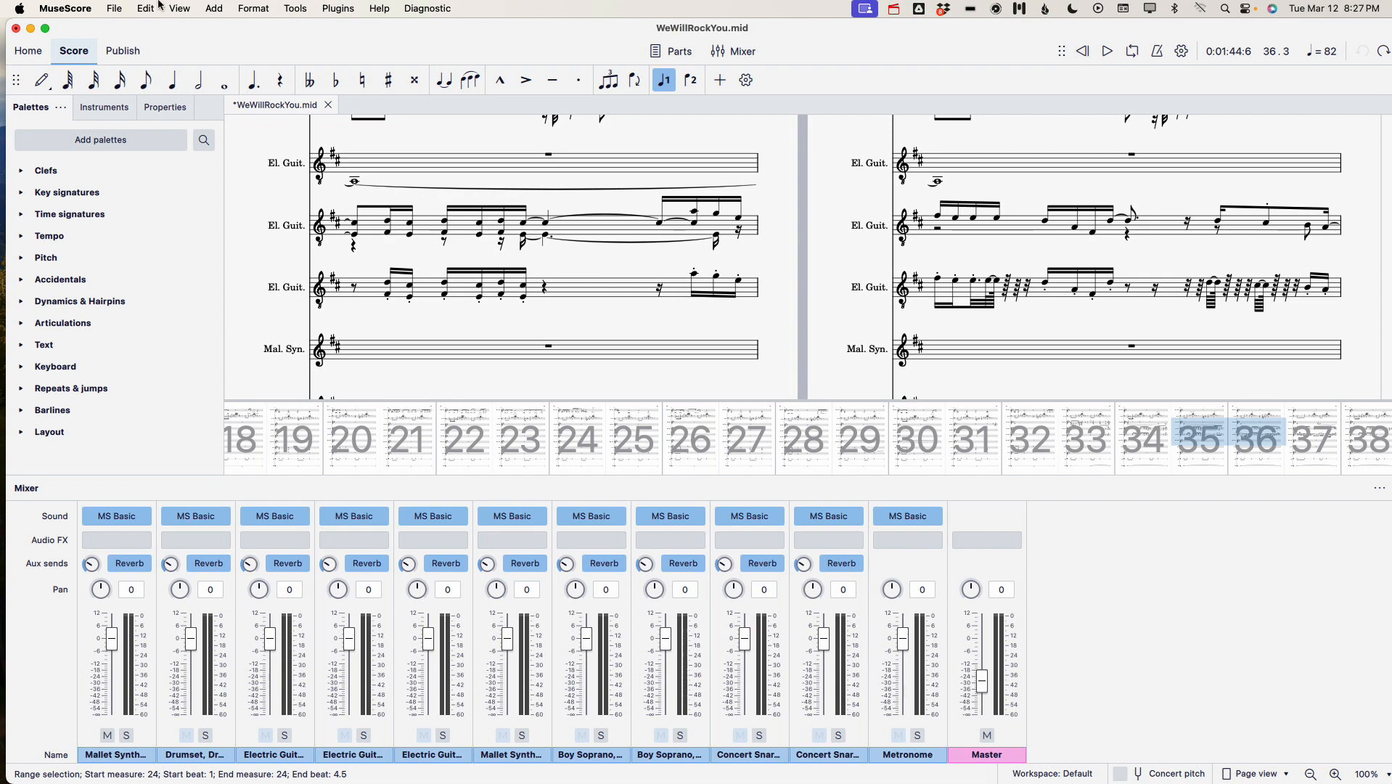
Switch to the Amped Studio project in Chrome and lower the Master Track volume during playback
click(31, 29)
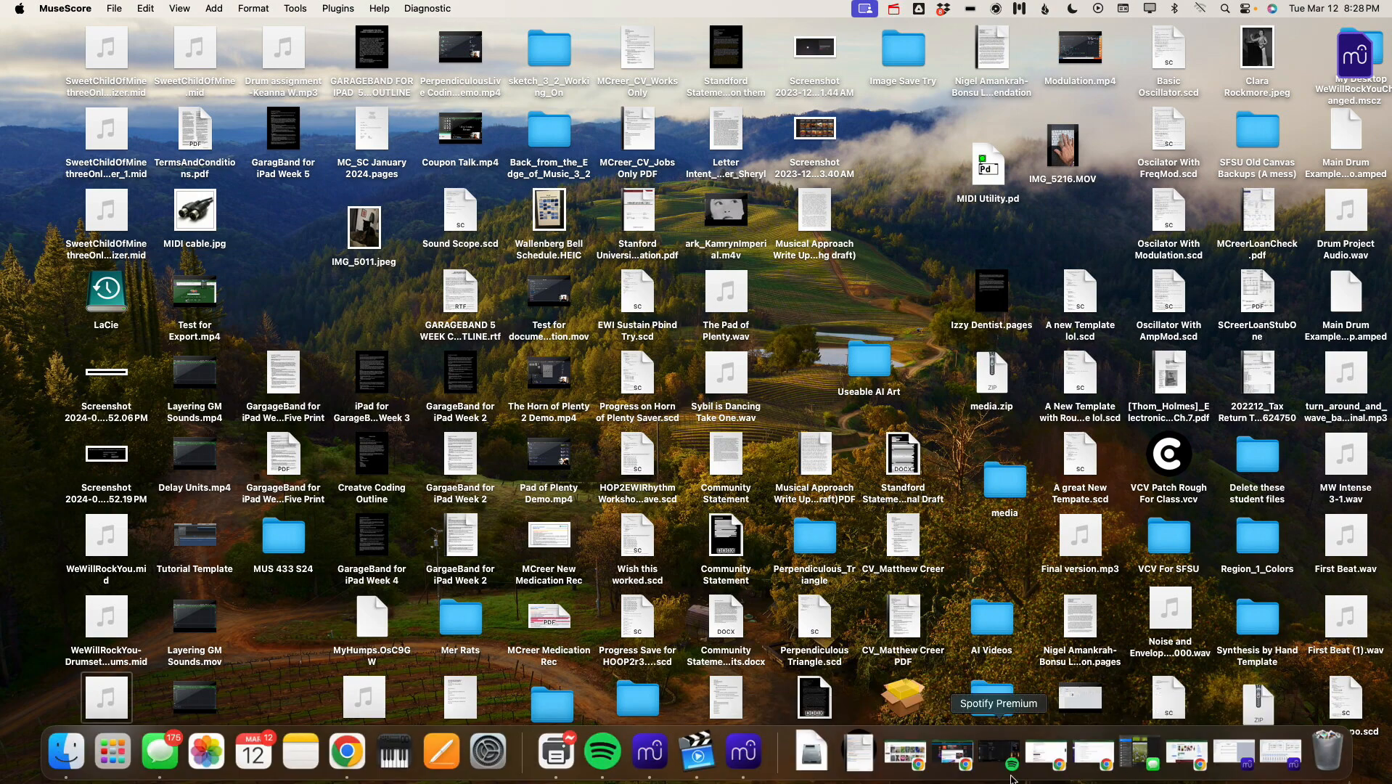
click(347, 752)
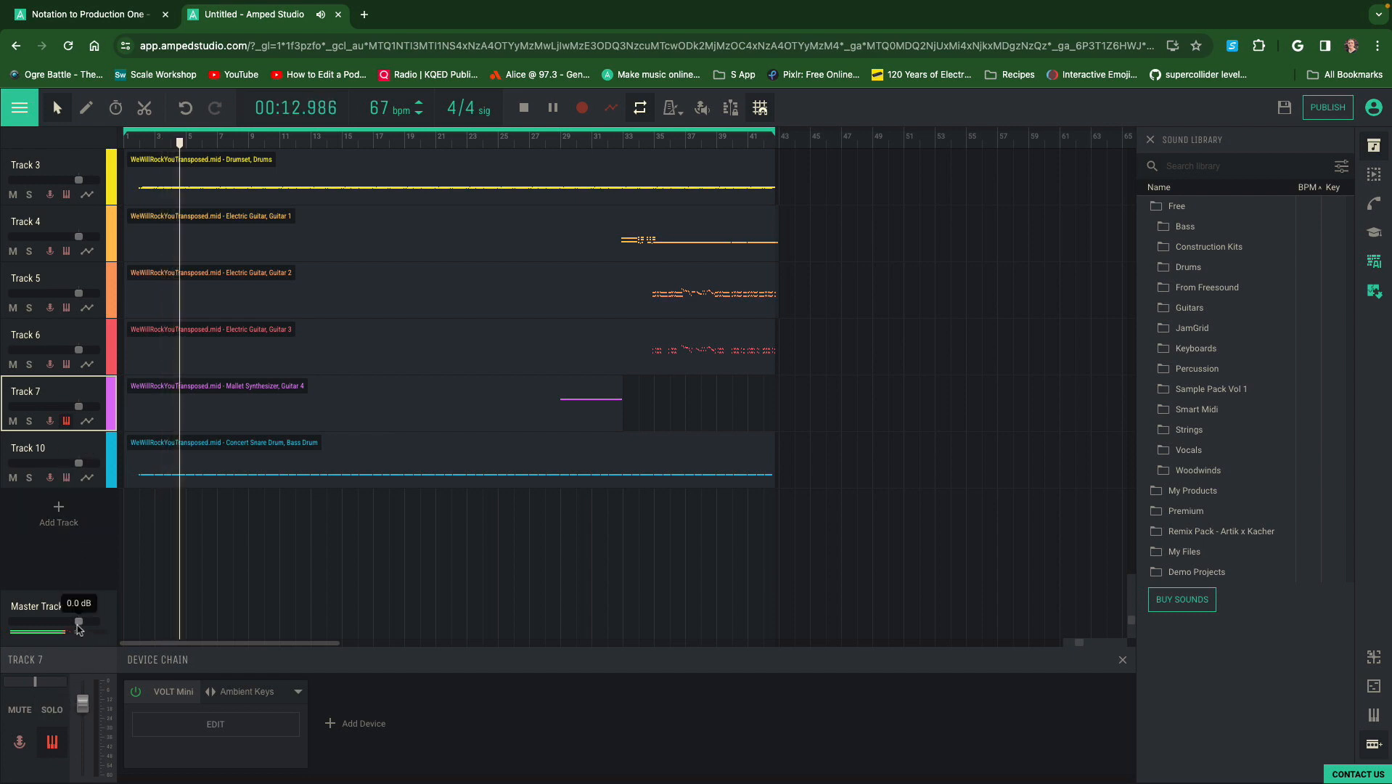
drag(78, 622, 41, 626)
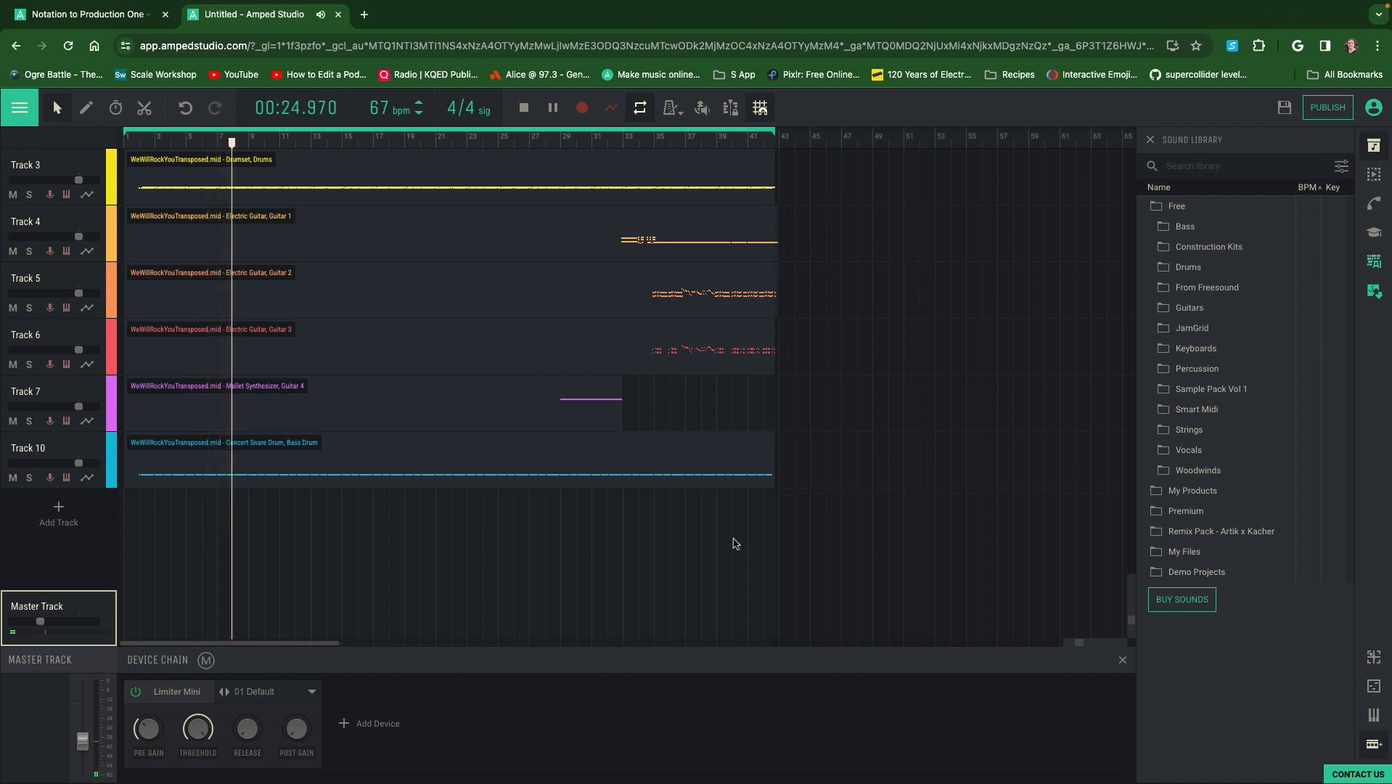
key(space)
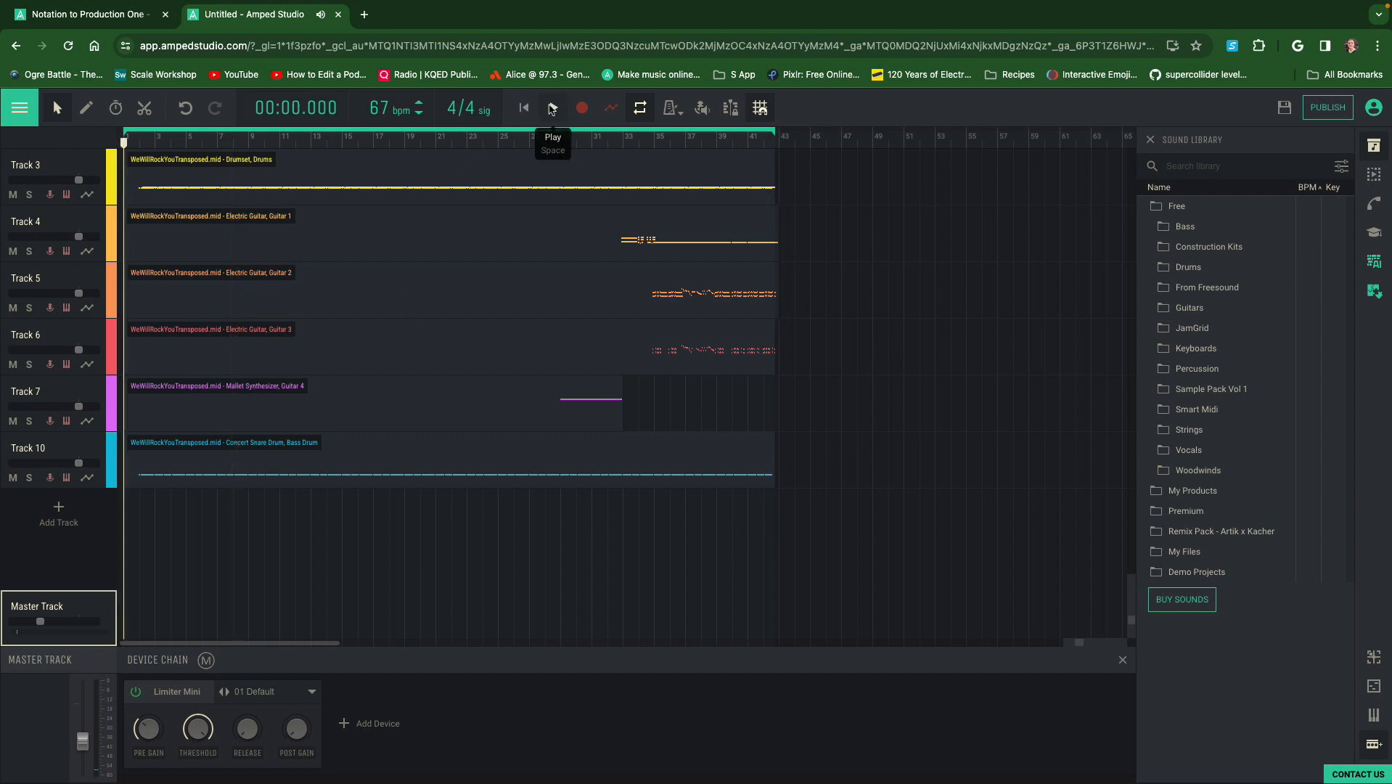
Play the arrangement from the start and check the screen recorder's audio levels during playback
click(552, 109)
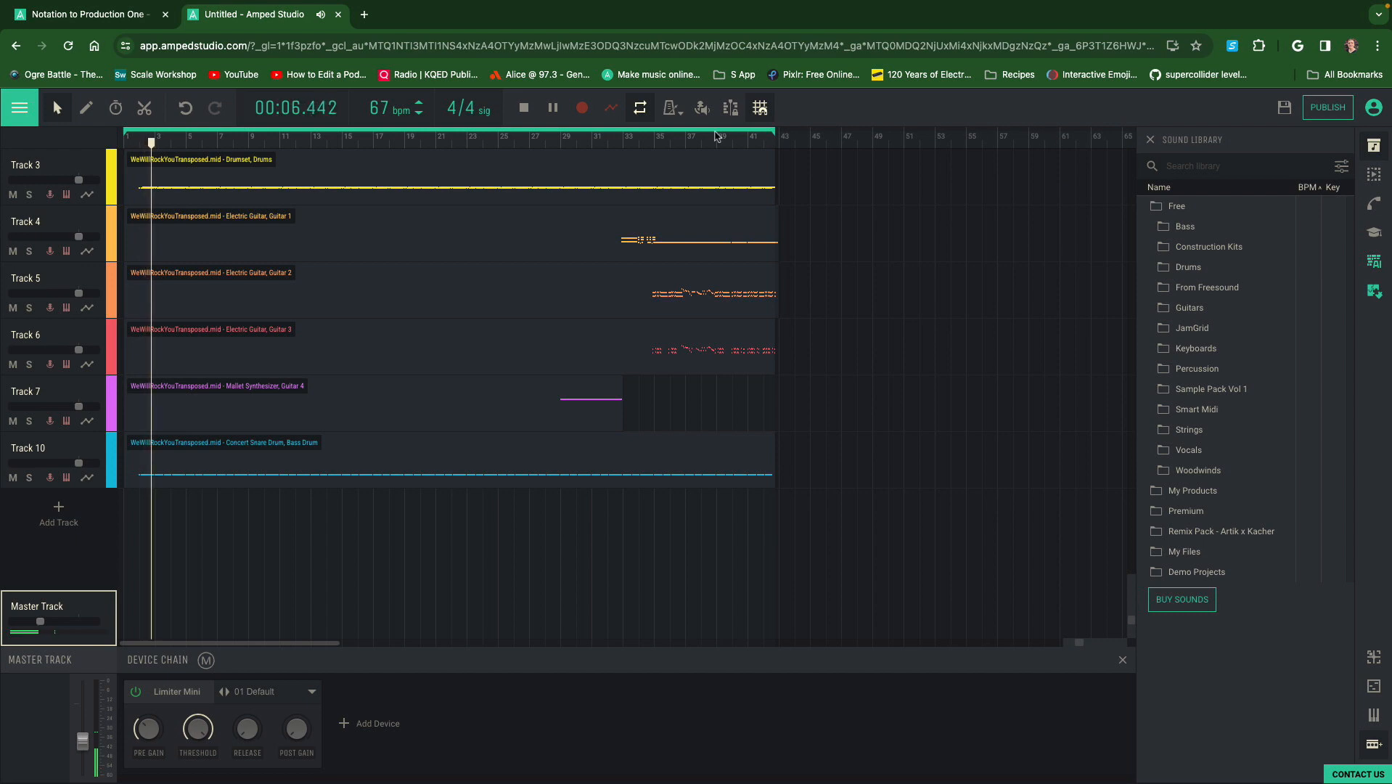
mouse_move(29, 4)
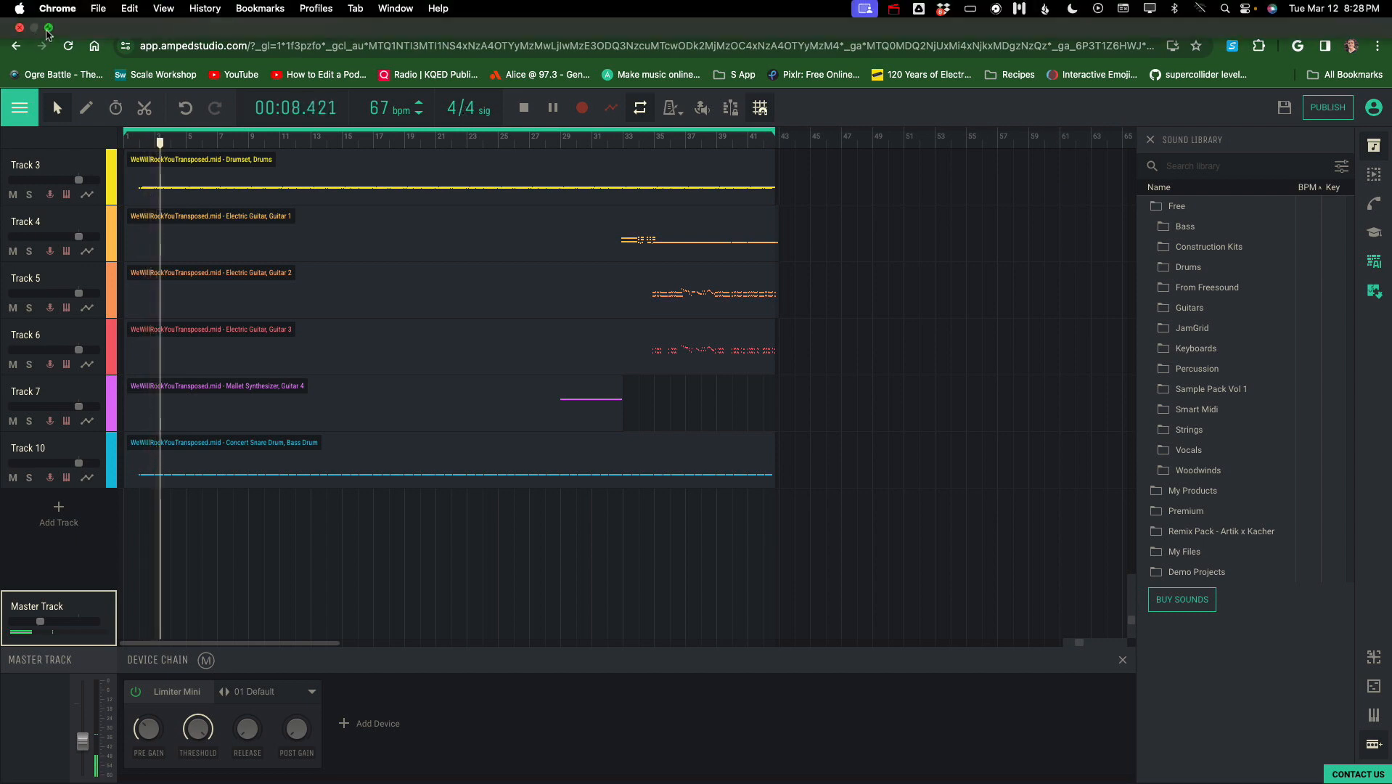
click(48, 28)
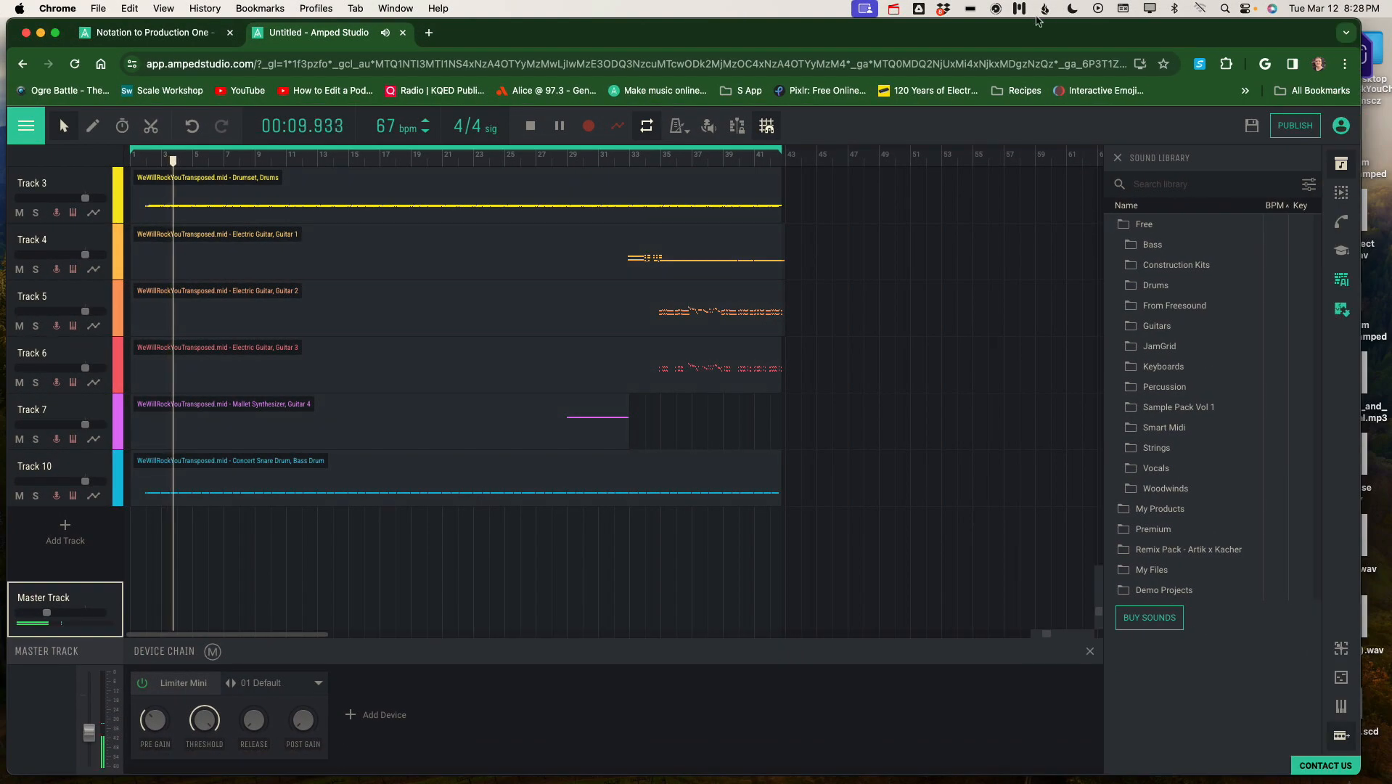
click(894, 9)
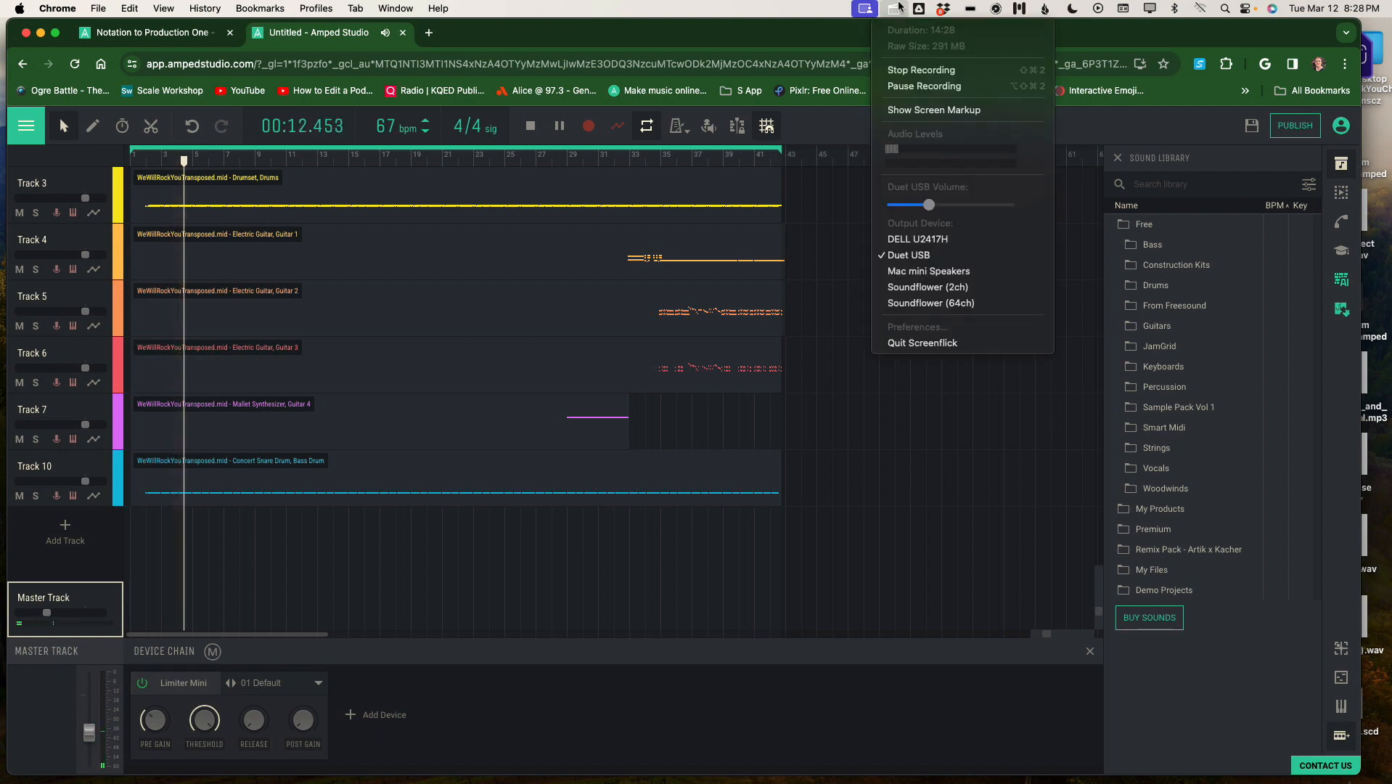
click(898, 8)
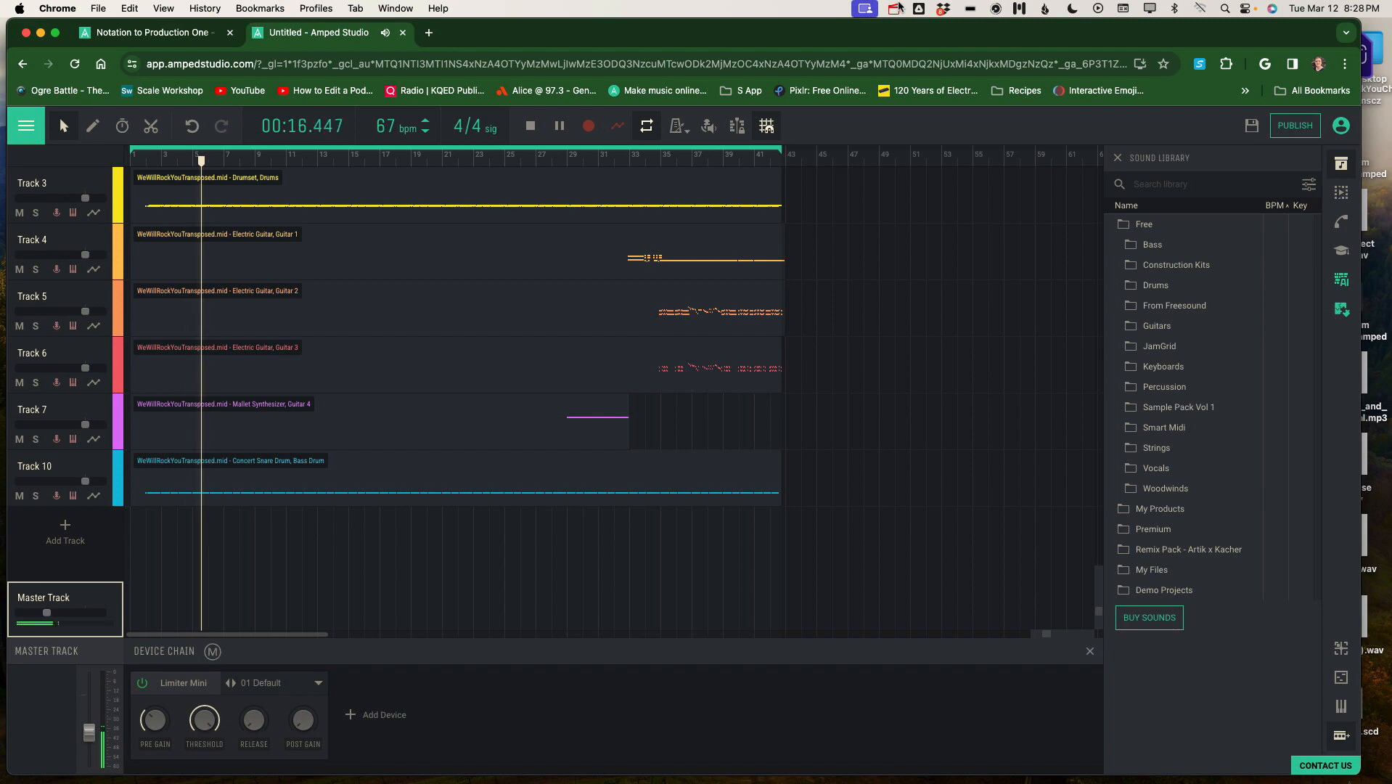
click(55, 33)
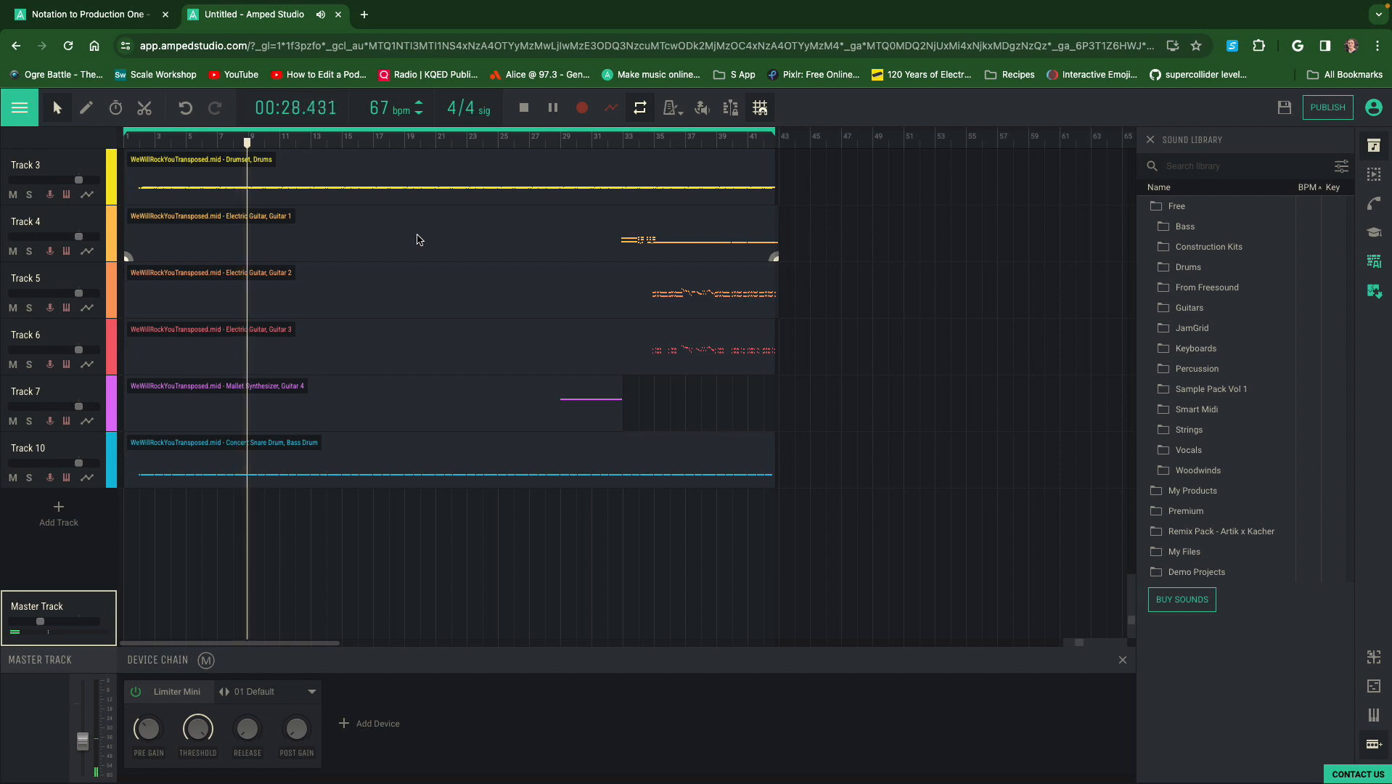
key(space)
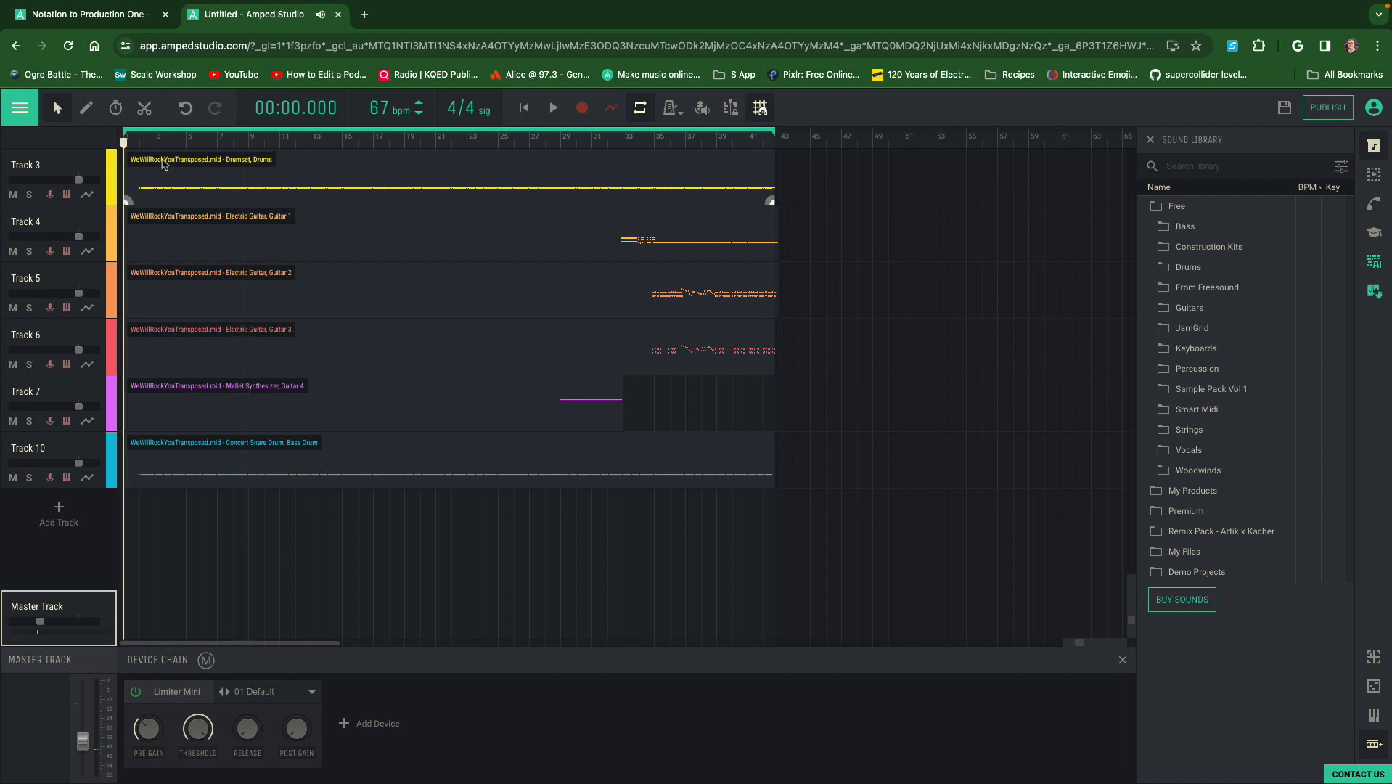
Duplicate the Drumset region on Track 3, placing the copy after the original at measure 43
click(196, 175)
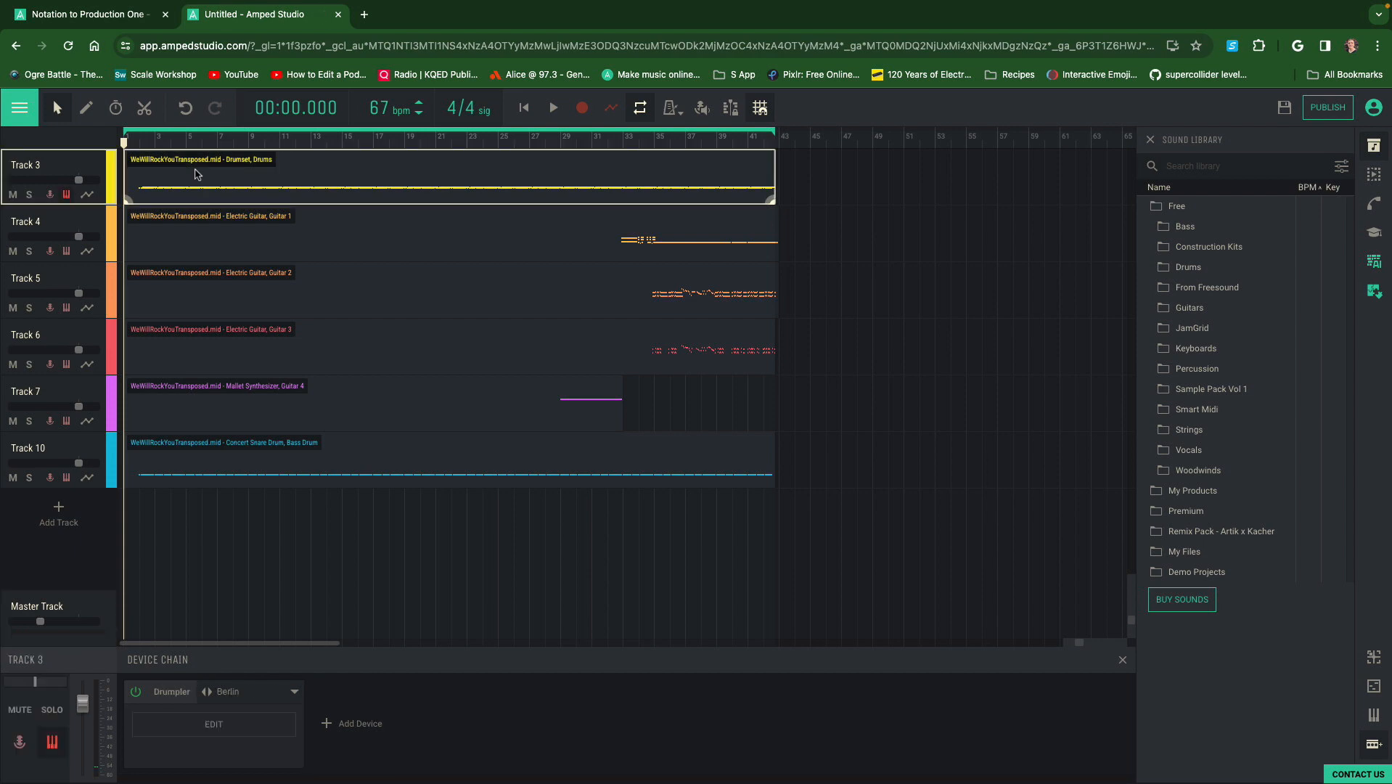
drag(198, 175, 853, 182)
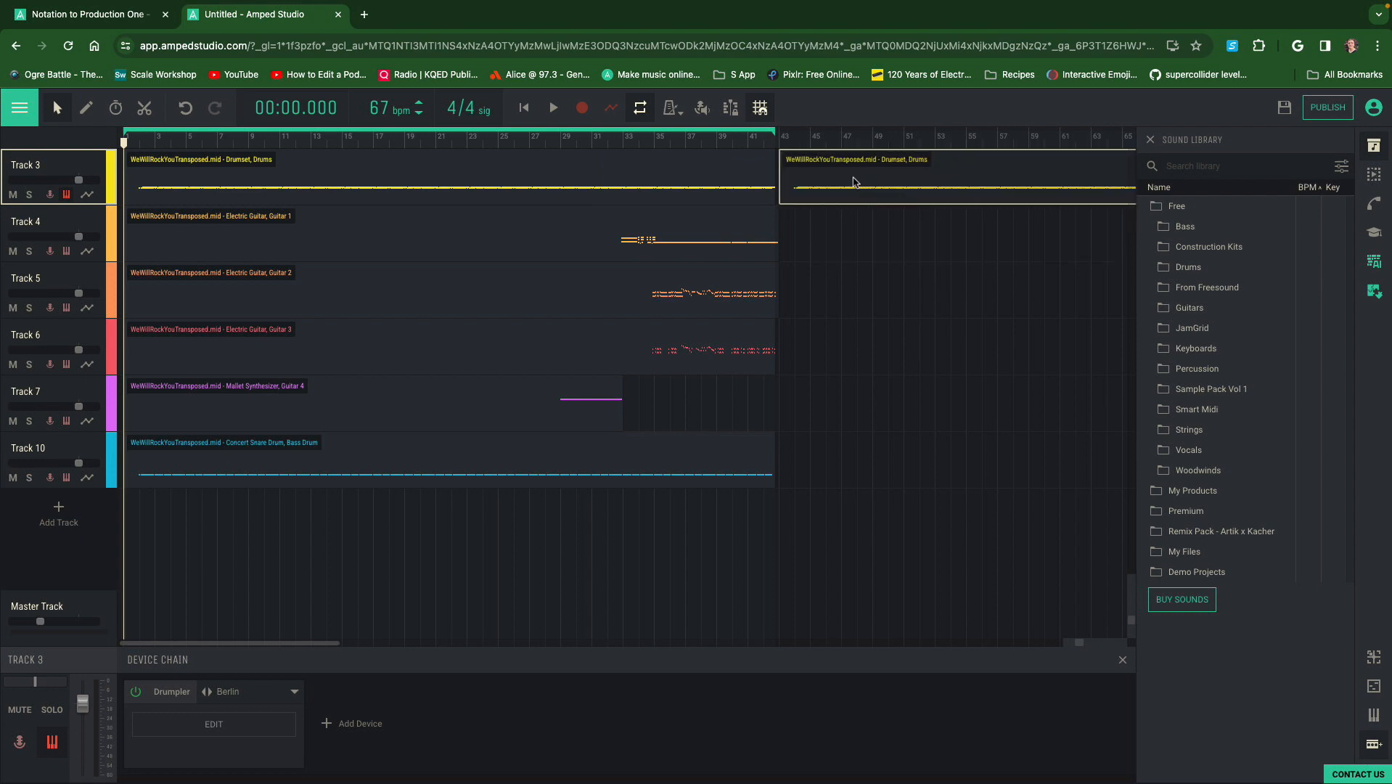
click(854, 182)
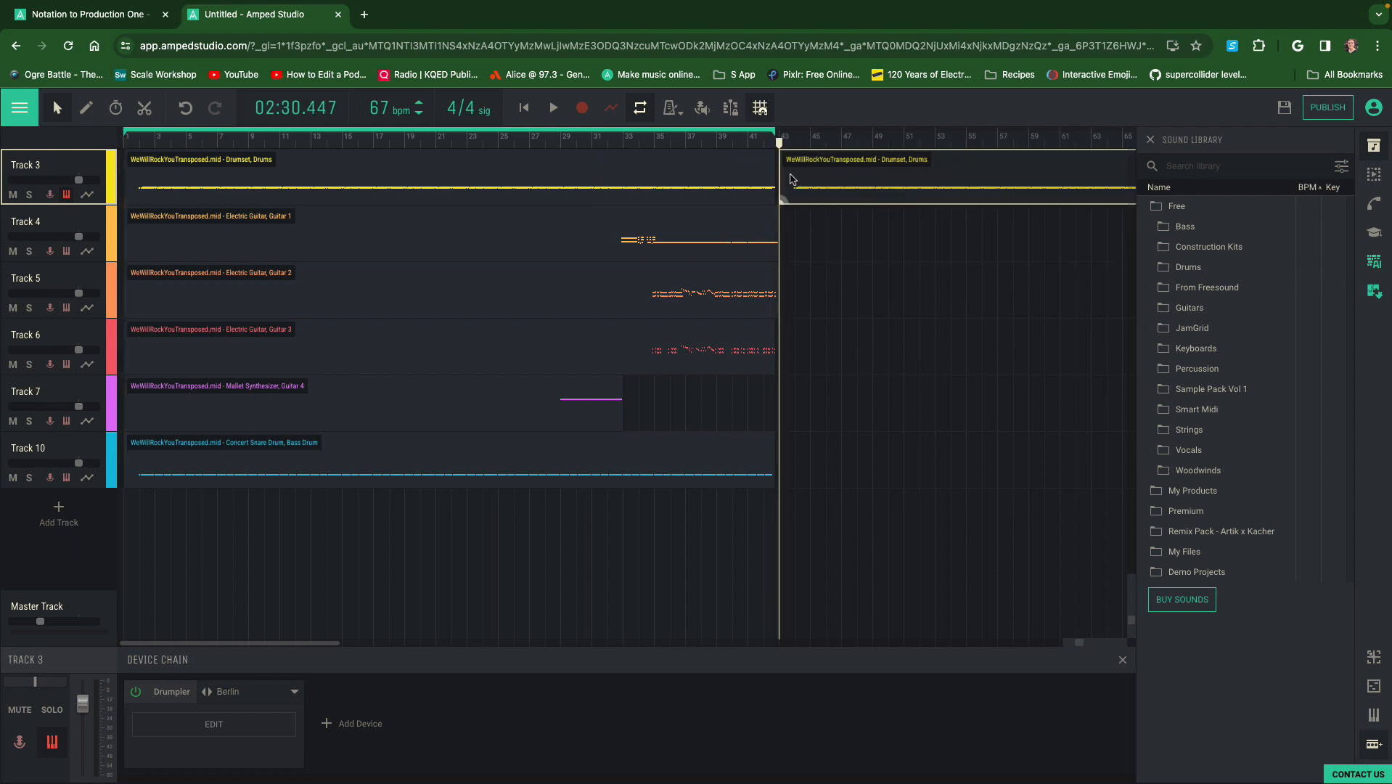
drag(787, 198, 796, 197)
drag(908, 160, 891, 160)
click(304, 165)
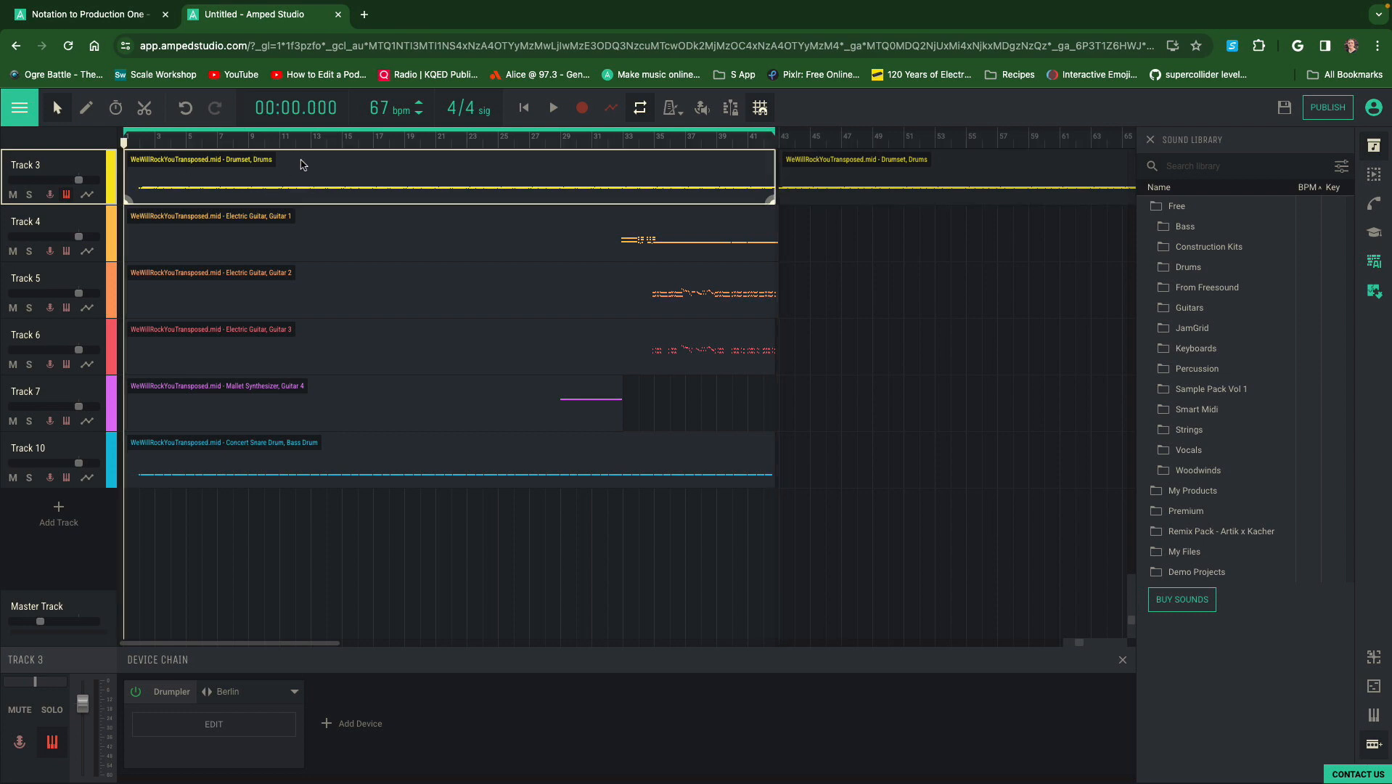
Set the project tempo to 58 bpm and play the arrangement to hear the drums at that speed
click(554, 109)
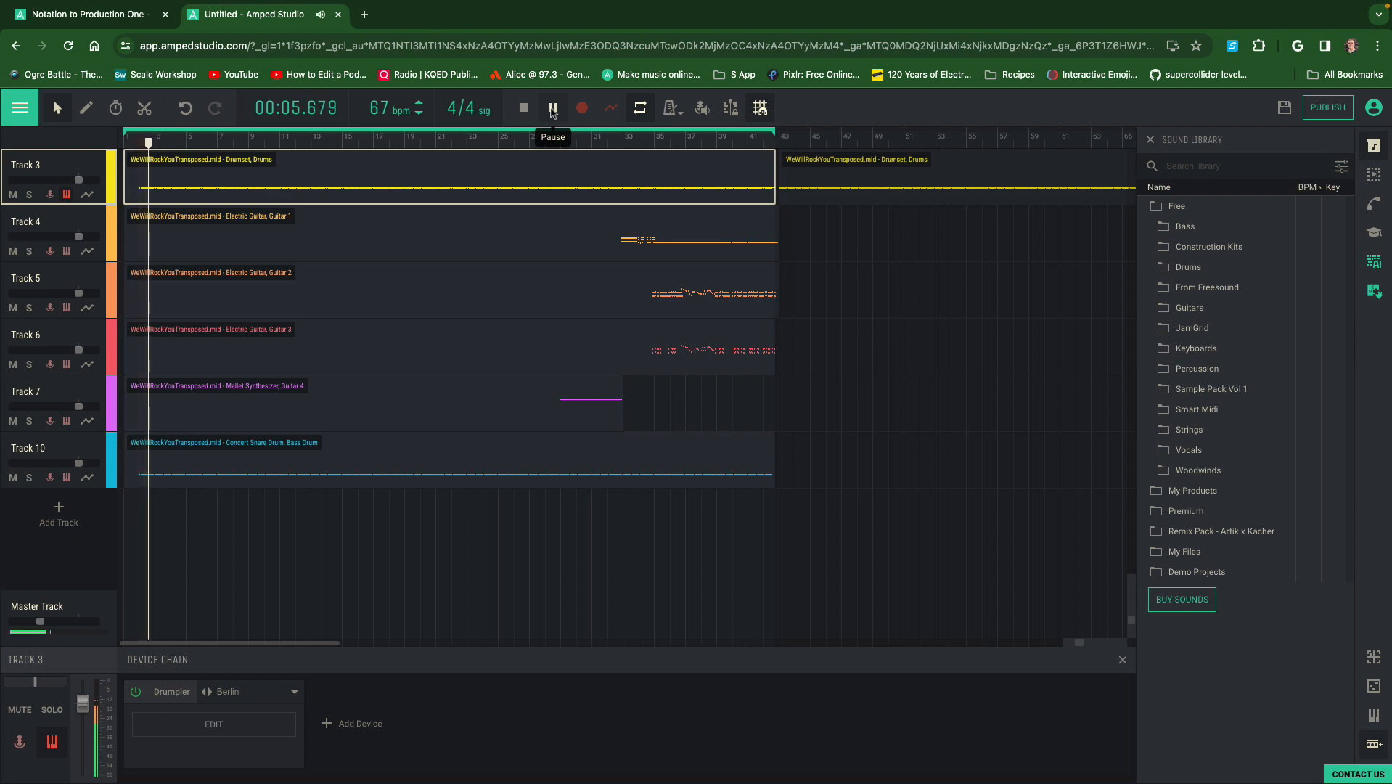
click(553, 109)
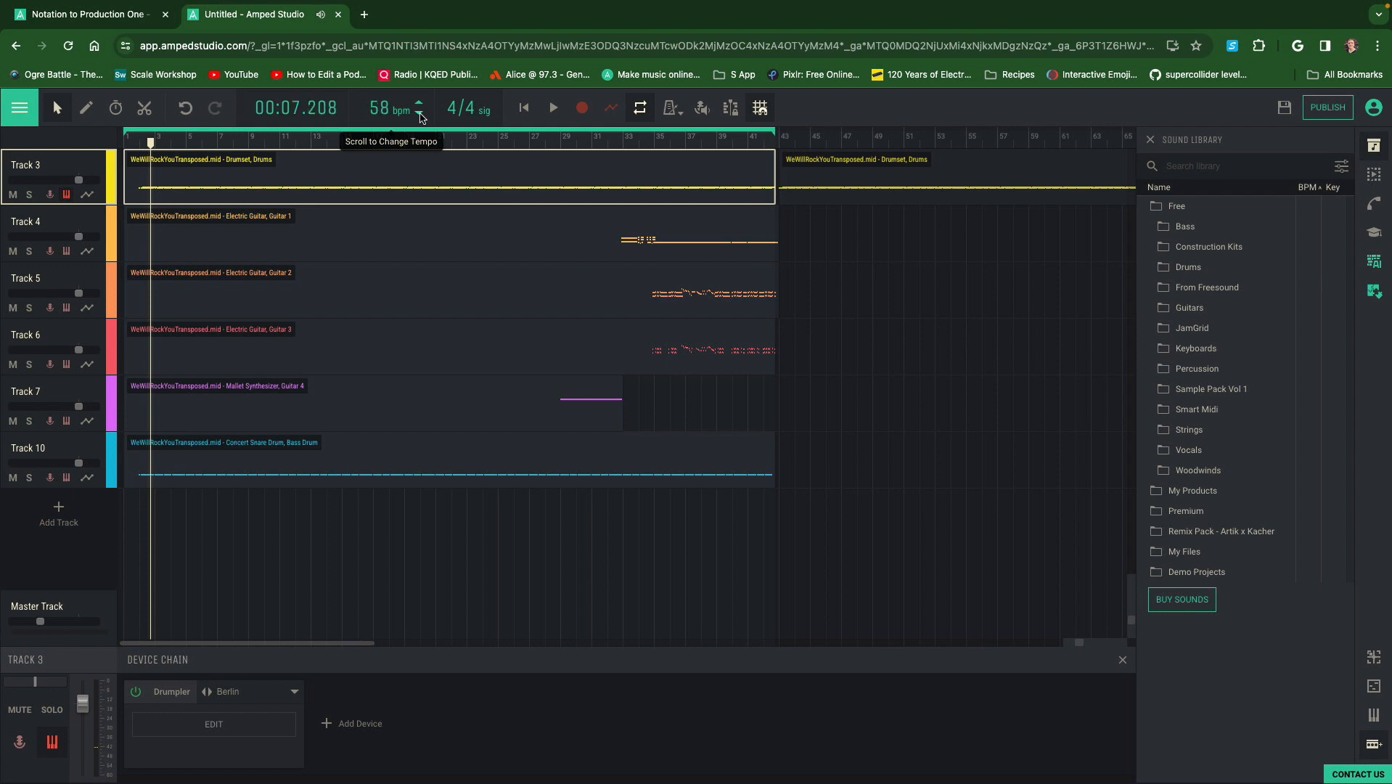
click(421, 118)
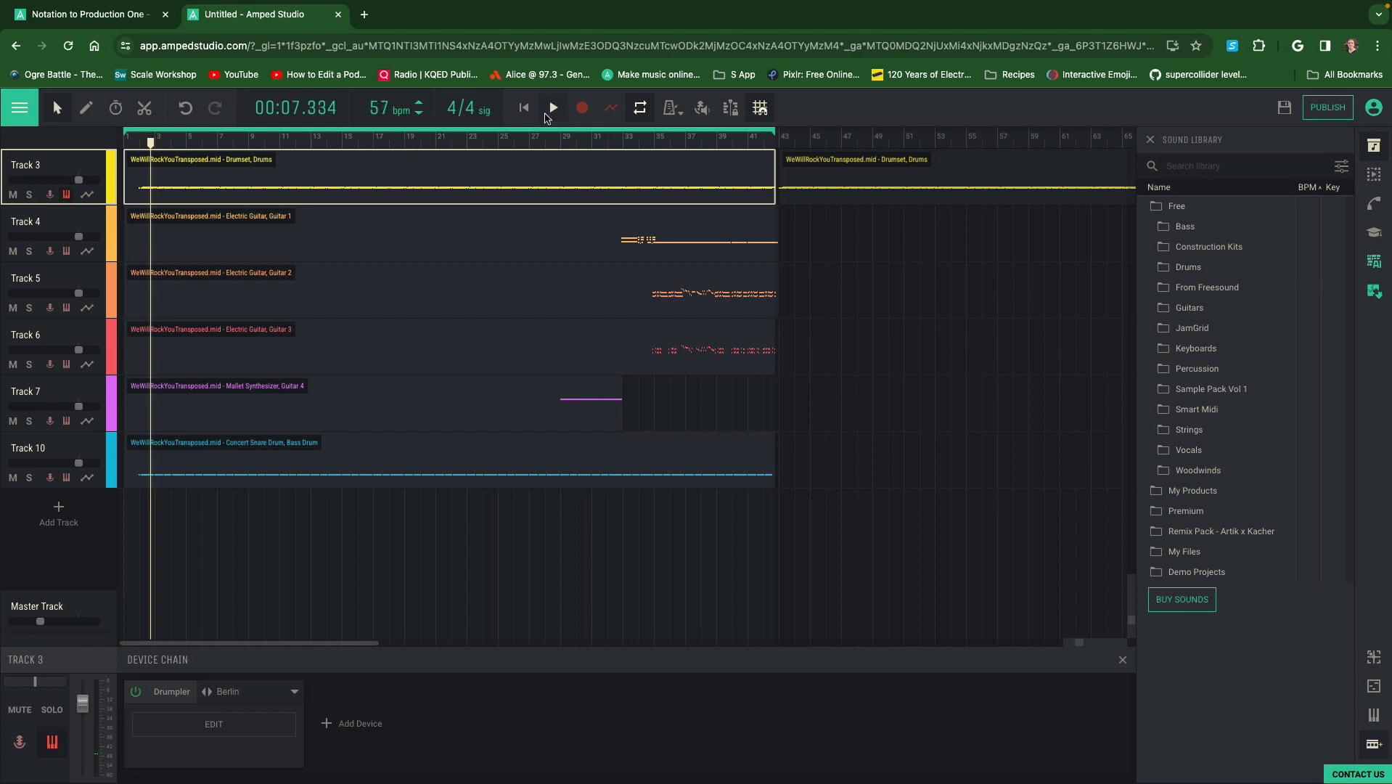
click(420, 104)
click(554, 109)
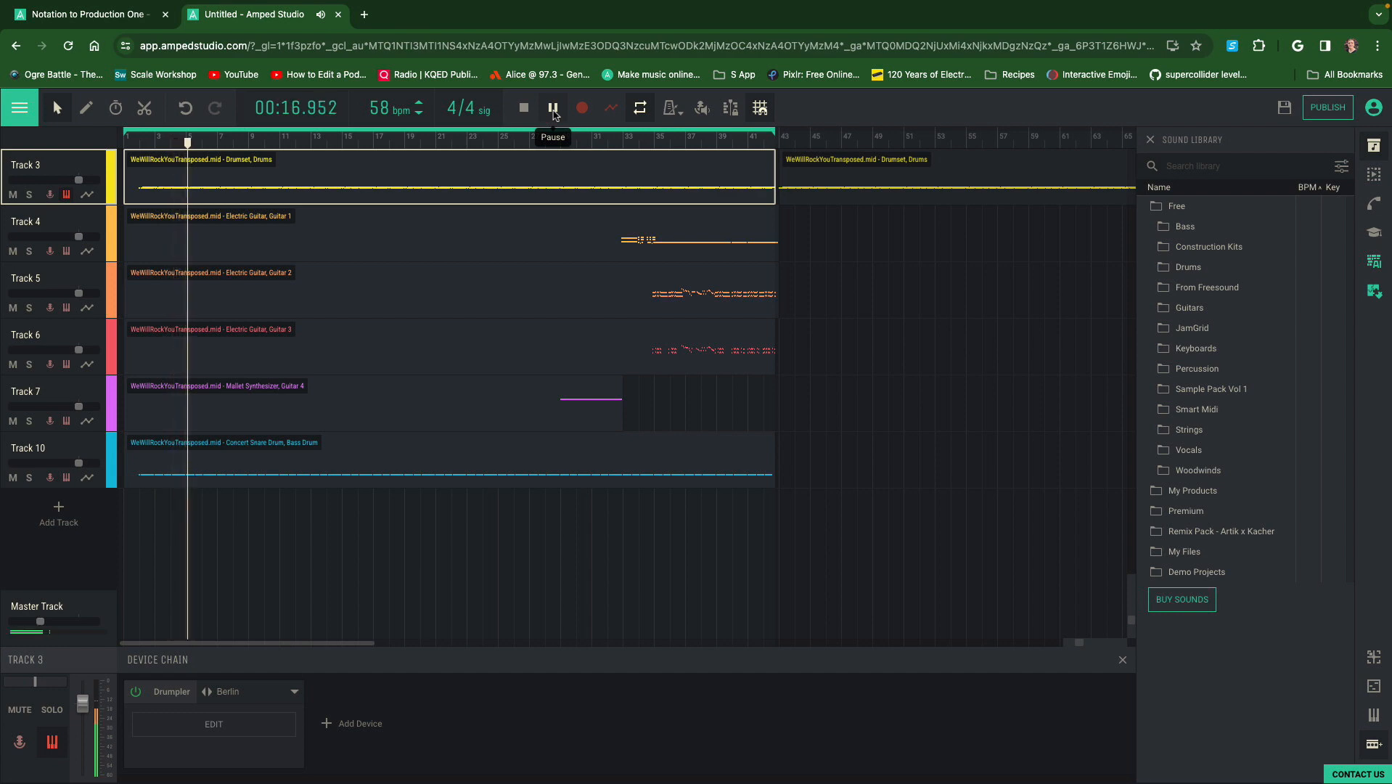
click(553, 109)
Clone Track 3 and inspect the notes of the cloned Drumset region in the Note Editor
mouse_move(77, 179)
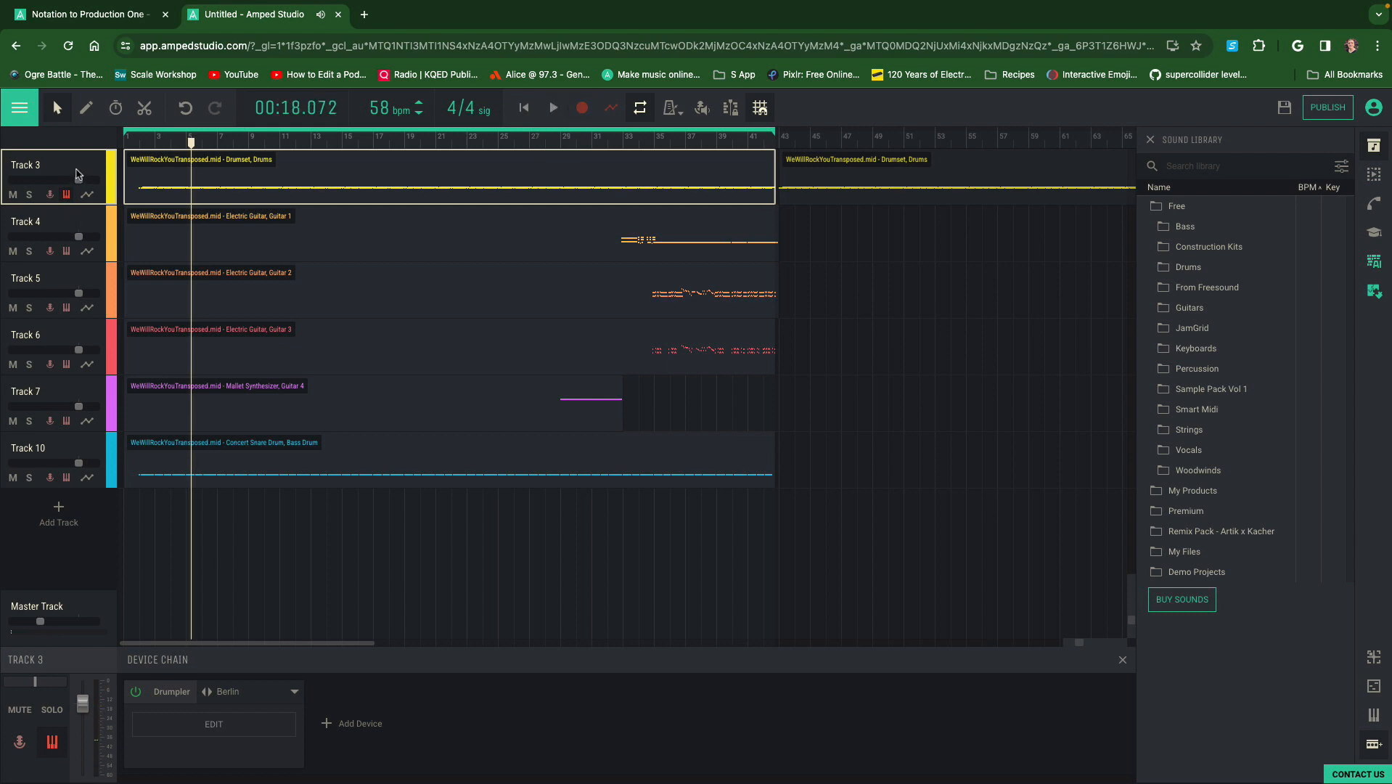
right_click(76, 175)
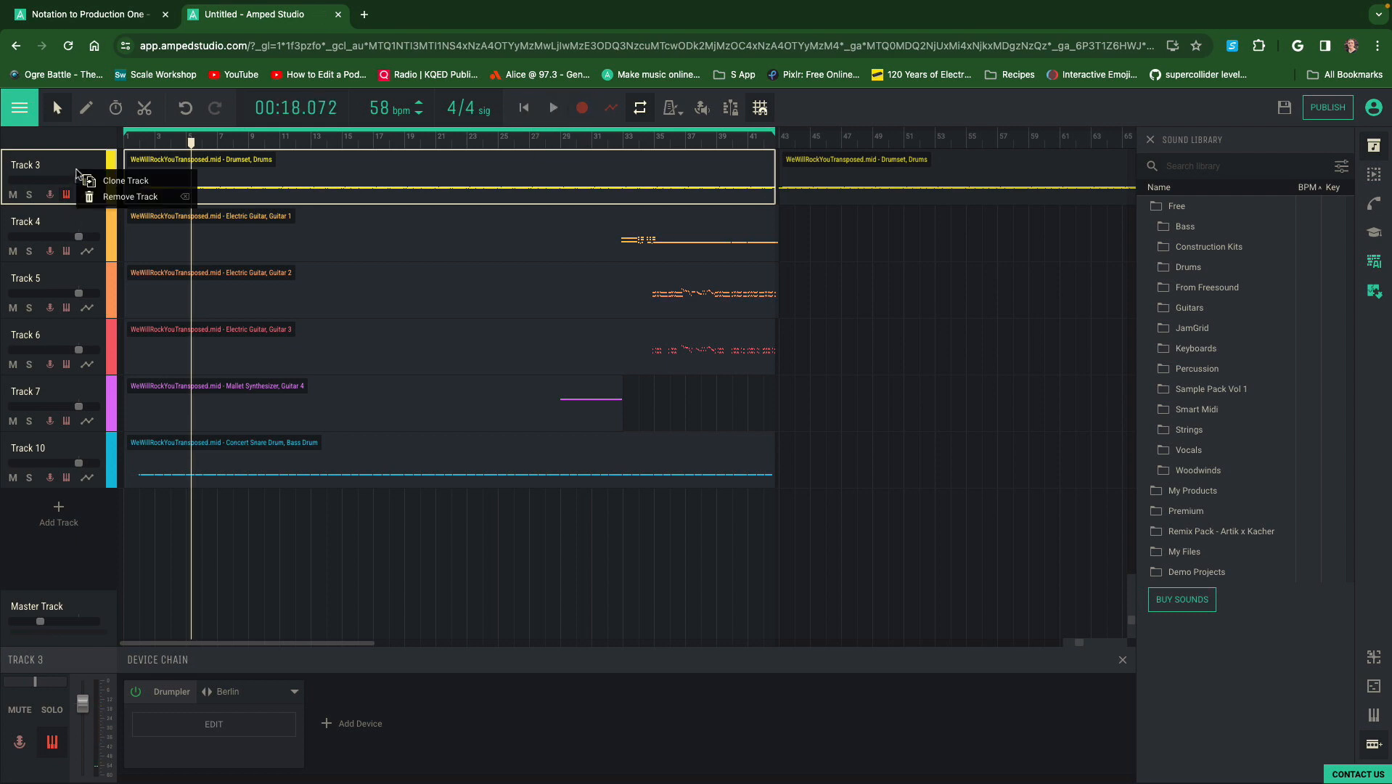
click(94, 187)
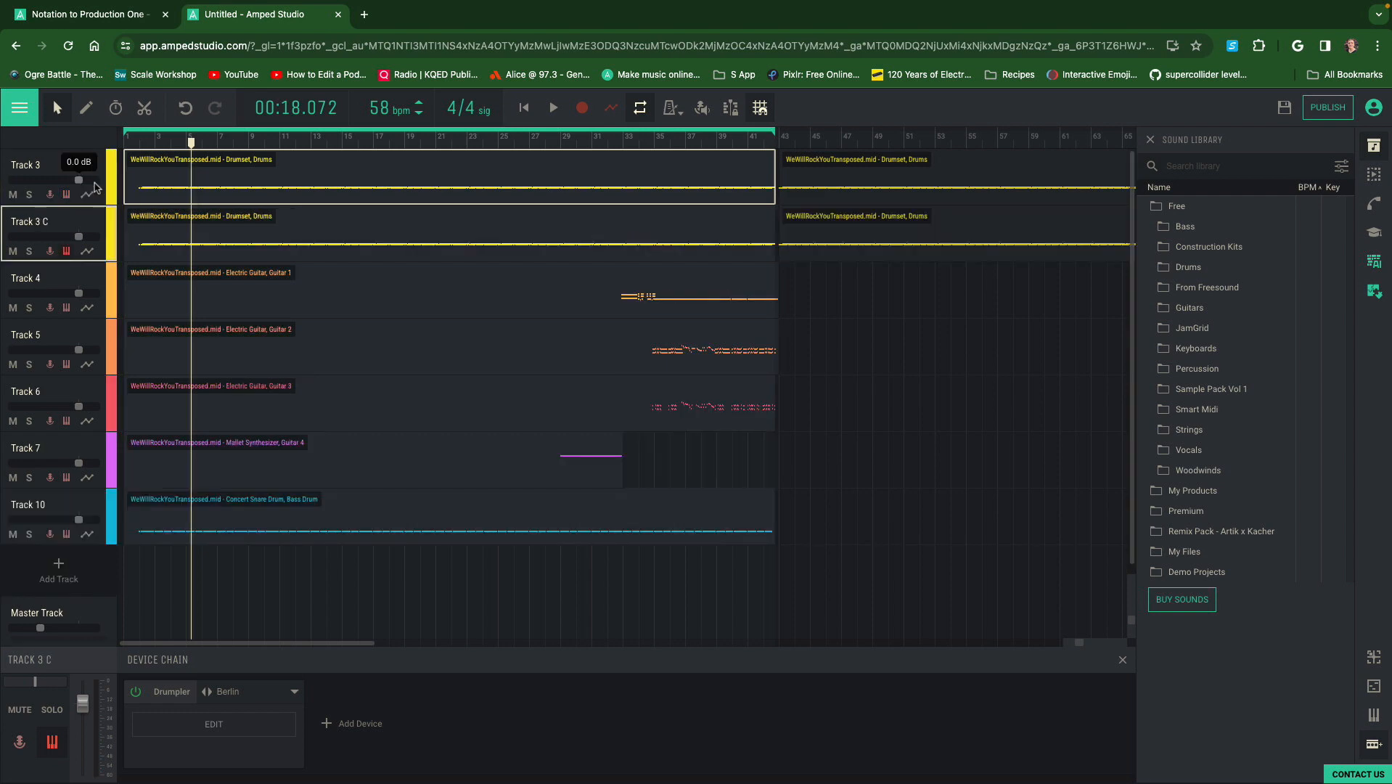
double_click(296, 227)
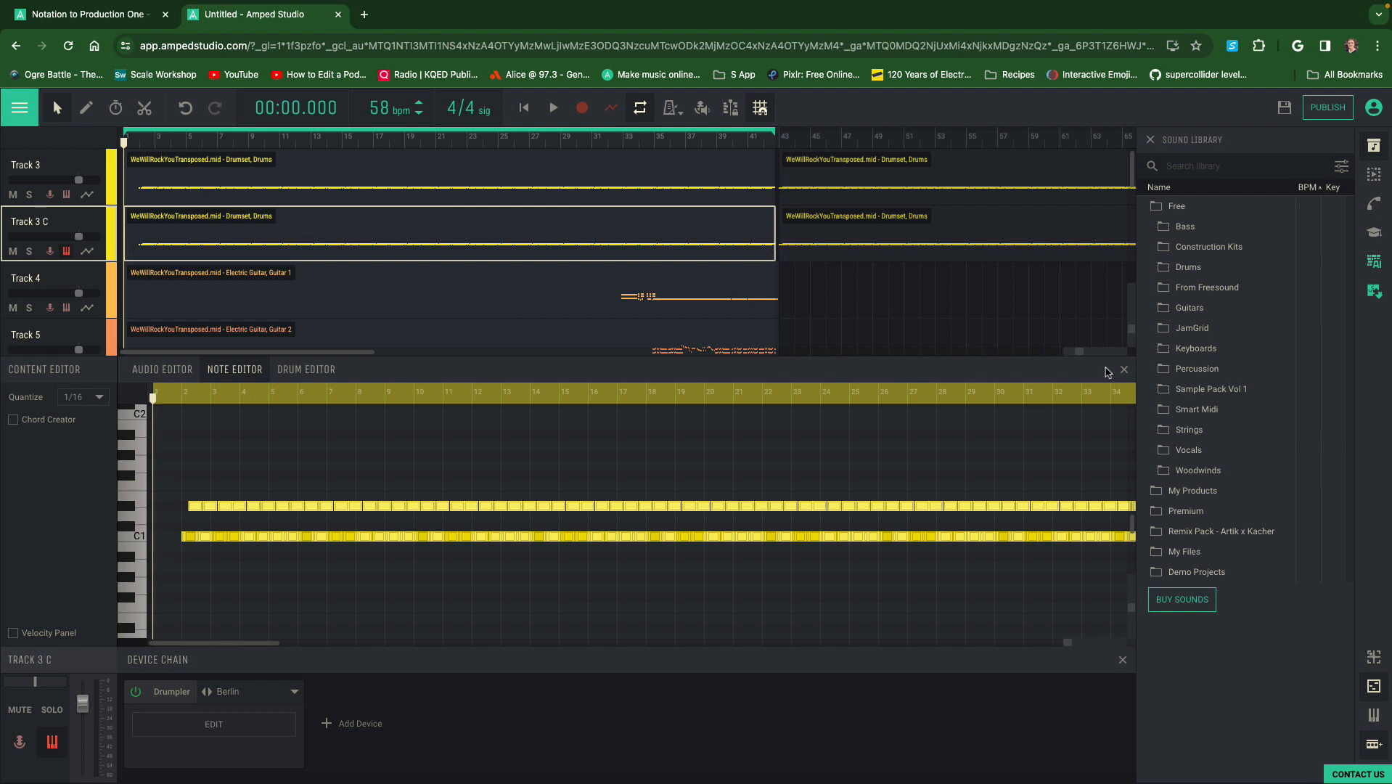
click(1123, 371)
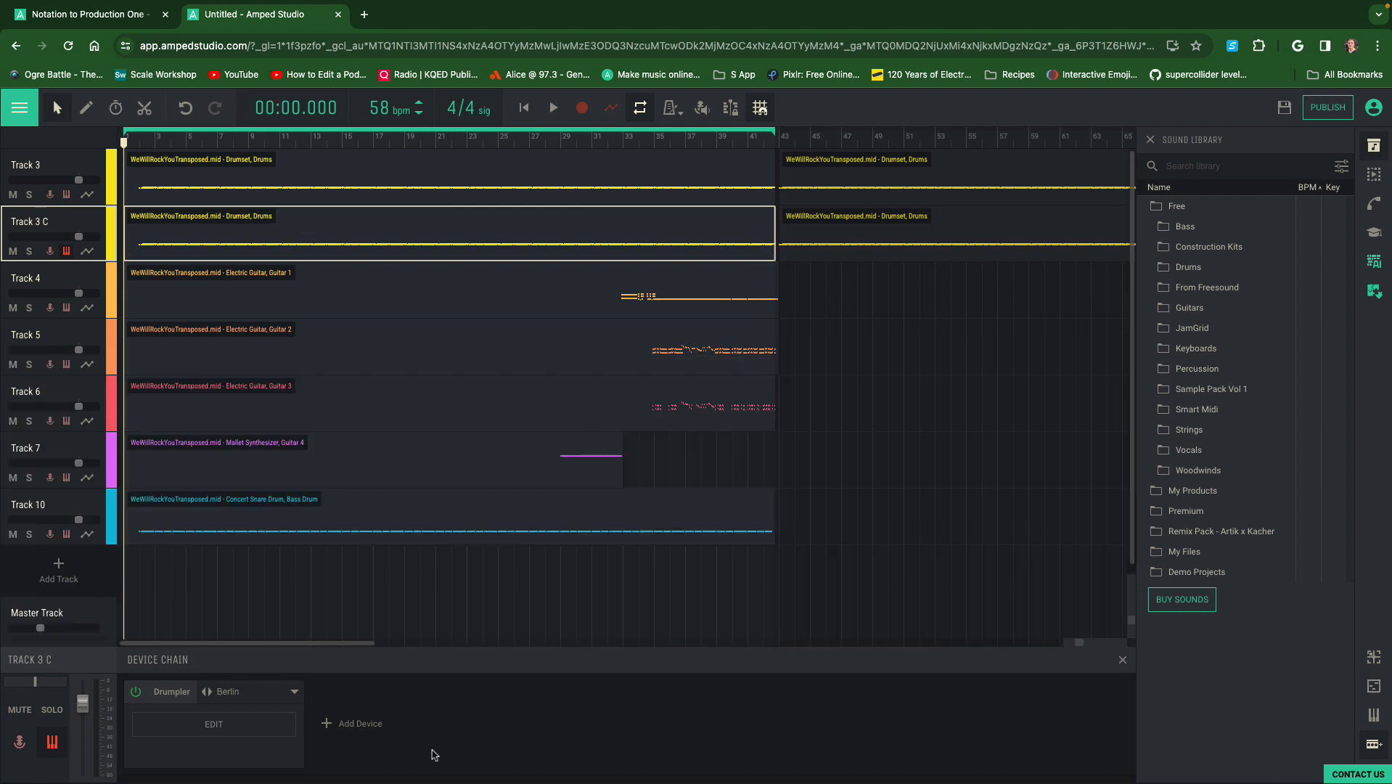
Add a Delay effect to Track 3 C and browse its presets, keeping 1/4 PingPong
click(327, 726)
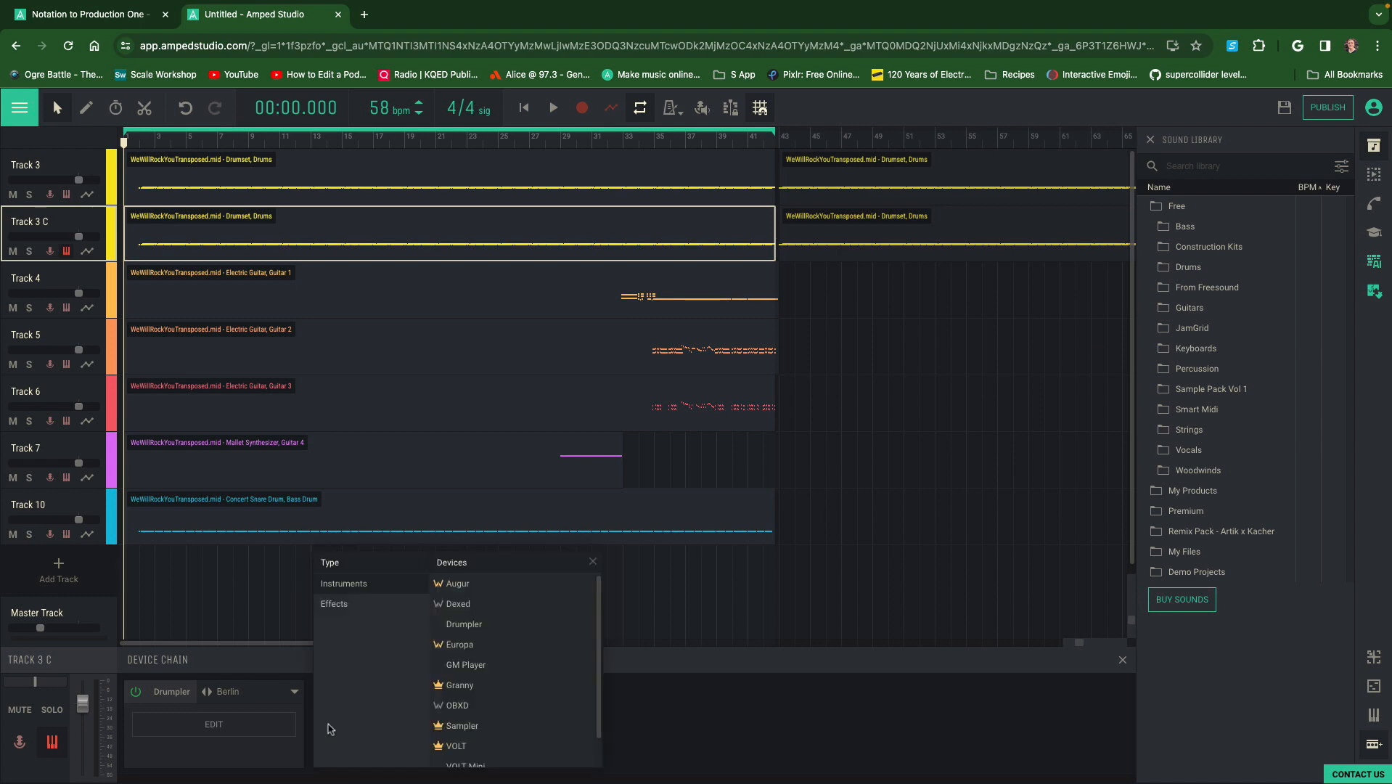
click(358, 612)
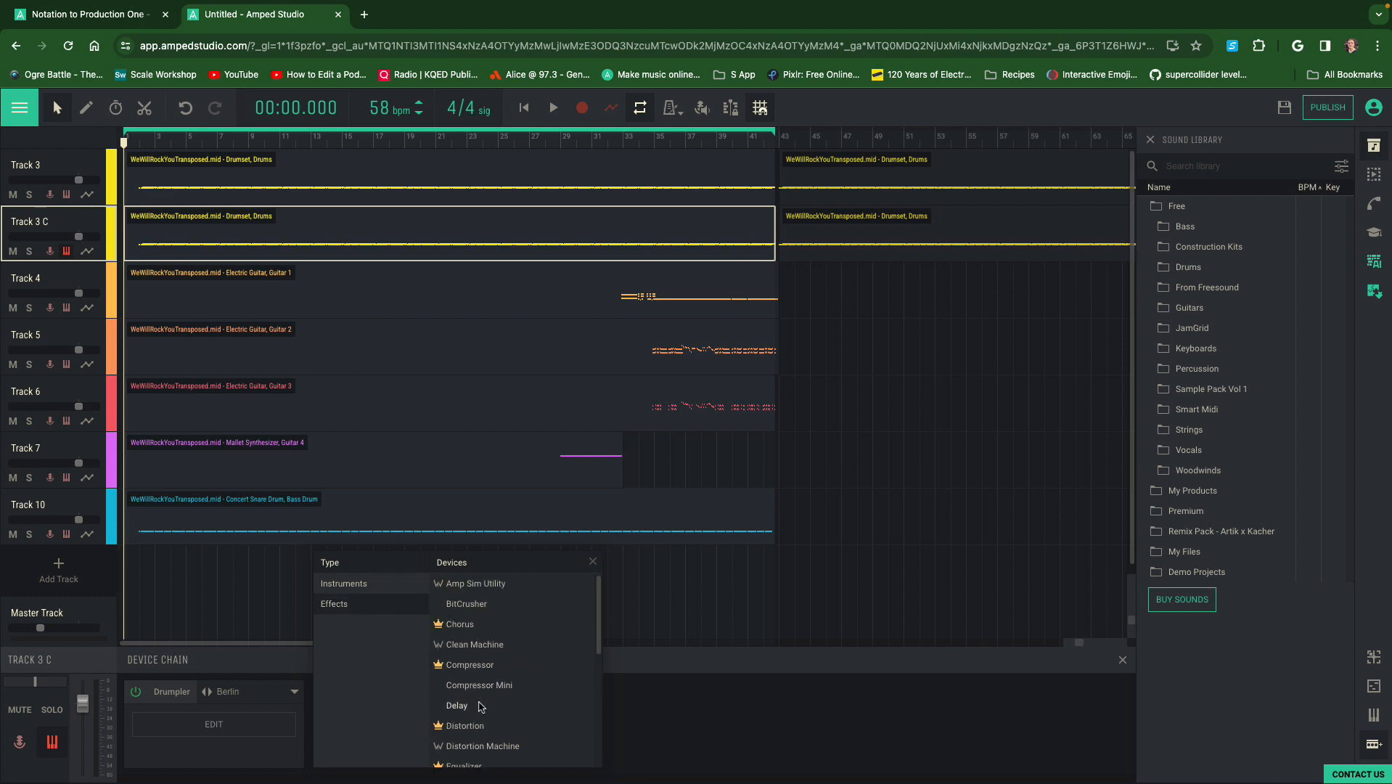
click(457, 707)
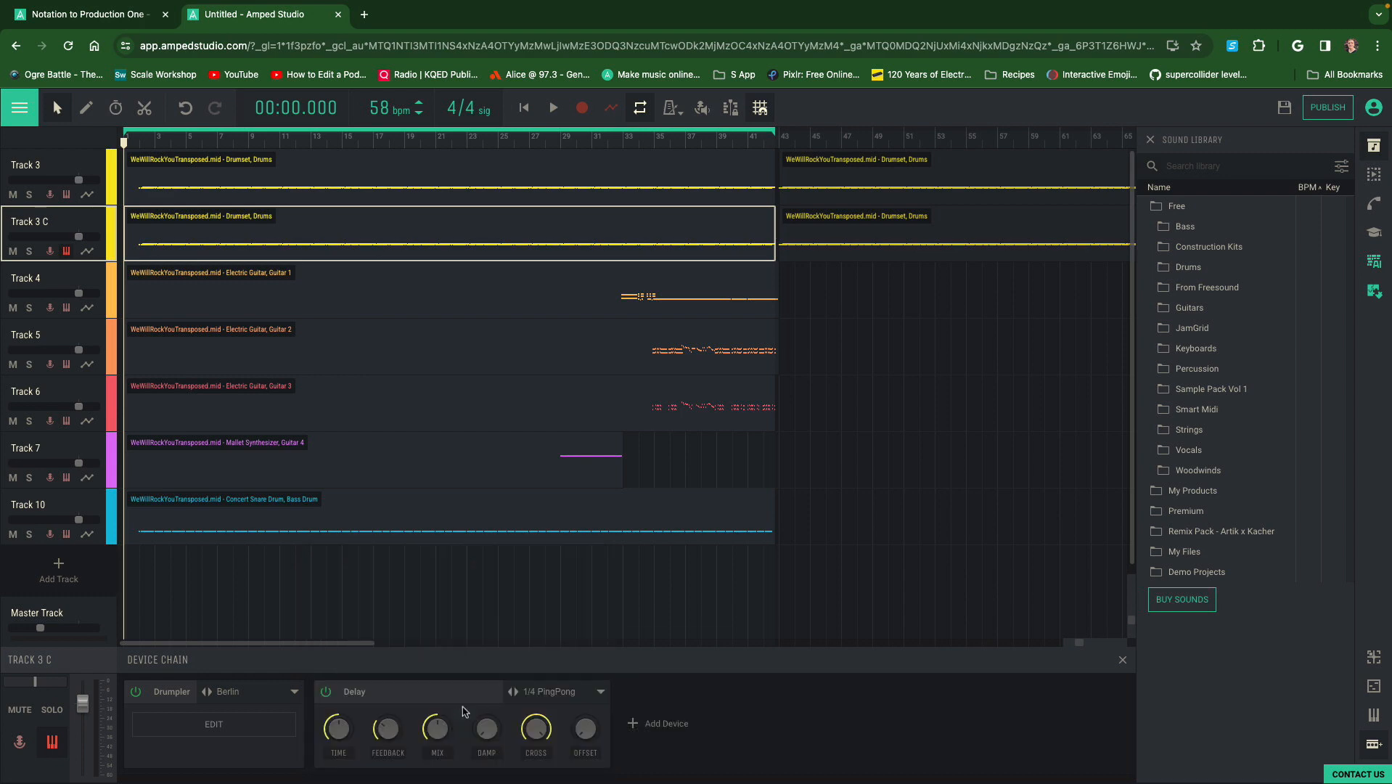
click(553, 692)
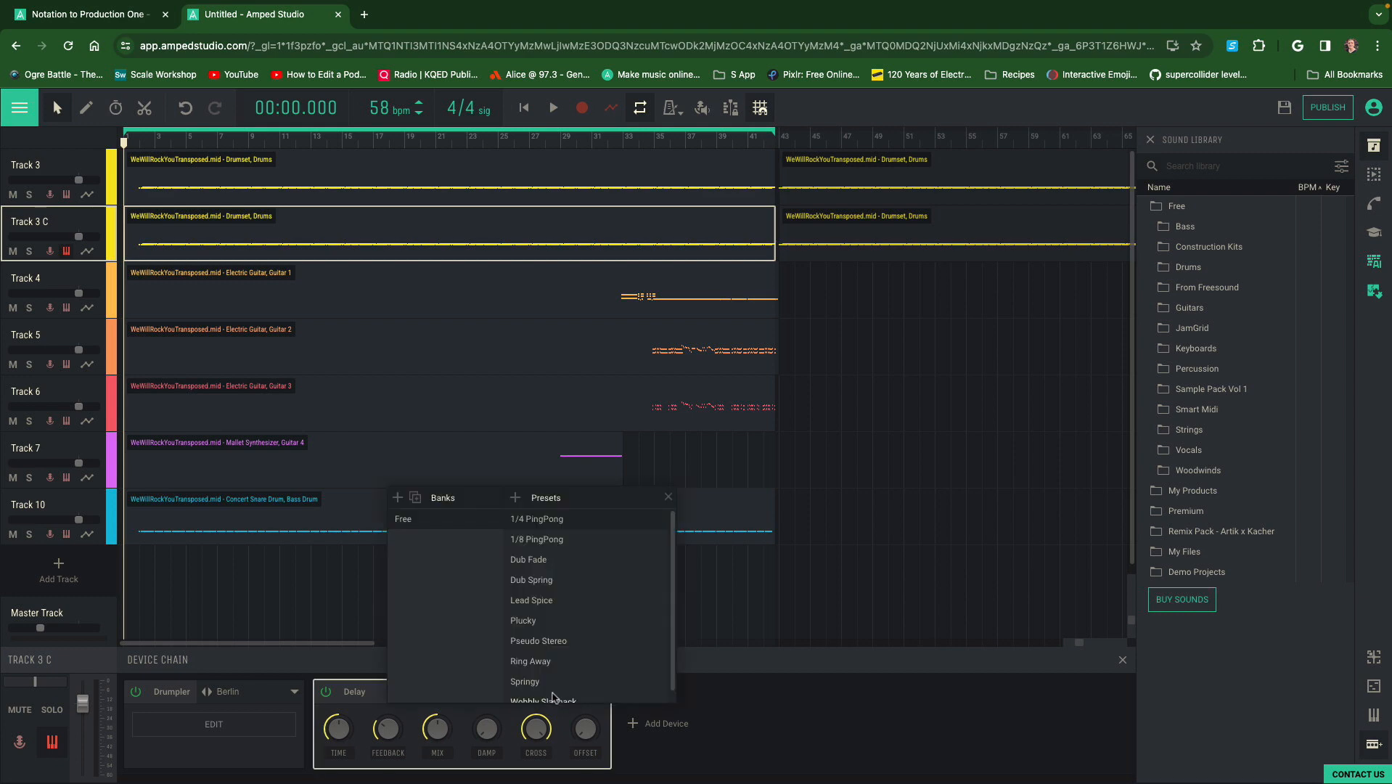
scroll(571, 613, down, 1)
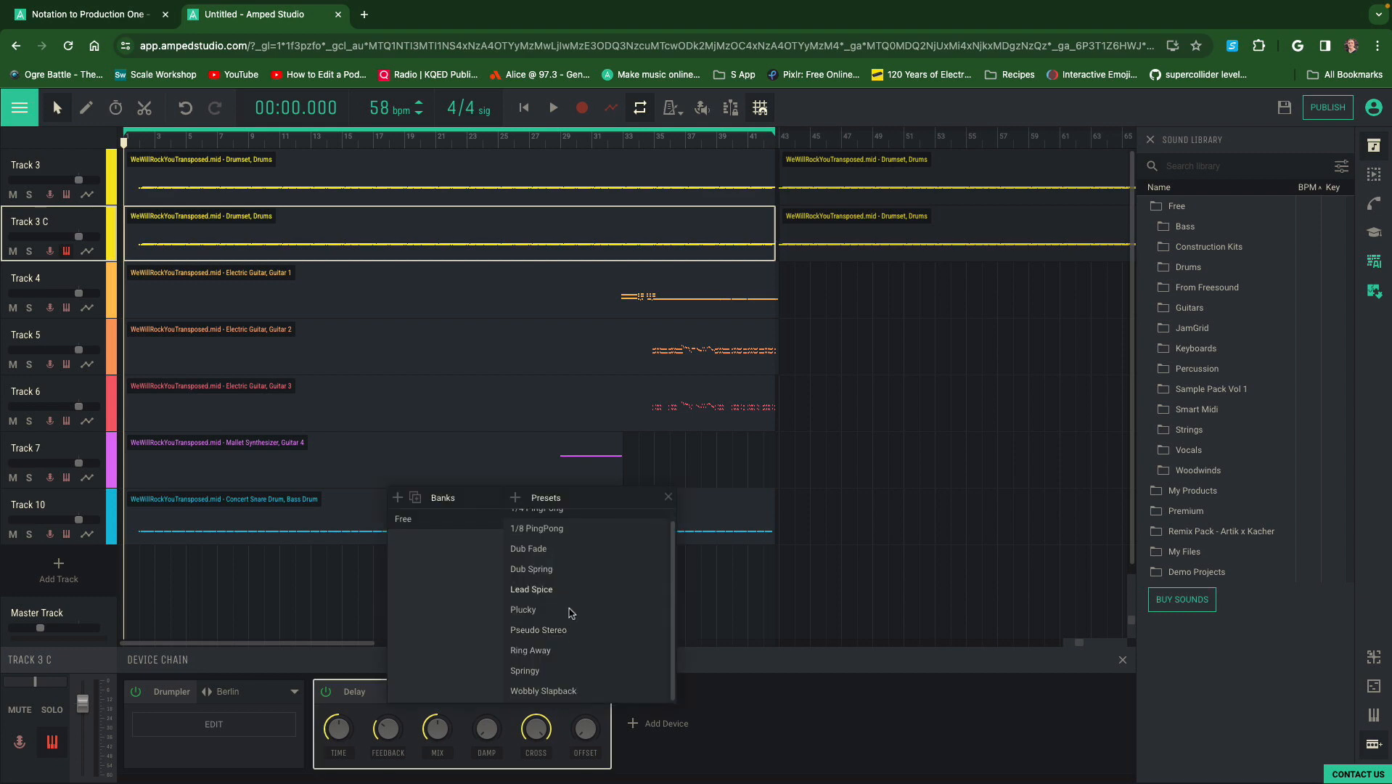
scroll(571, 614, up, 1)
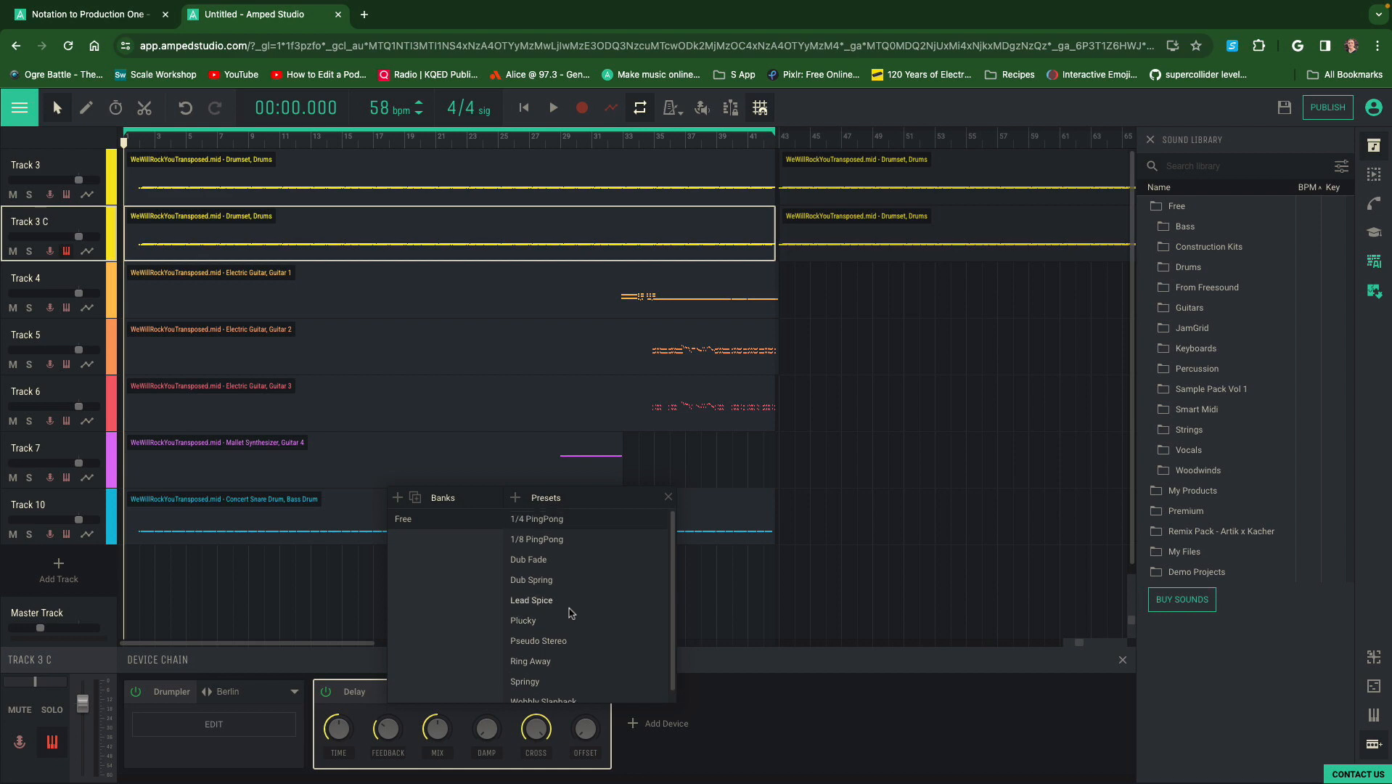
click(669, 498)
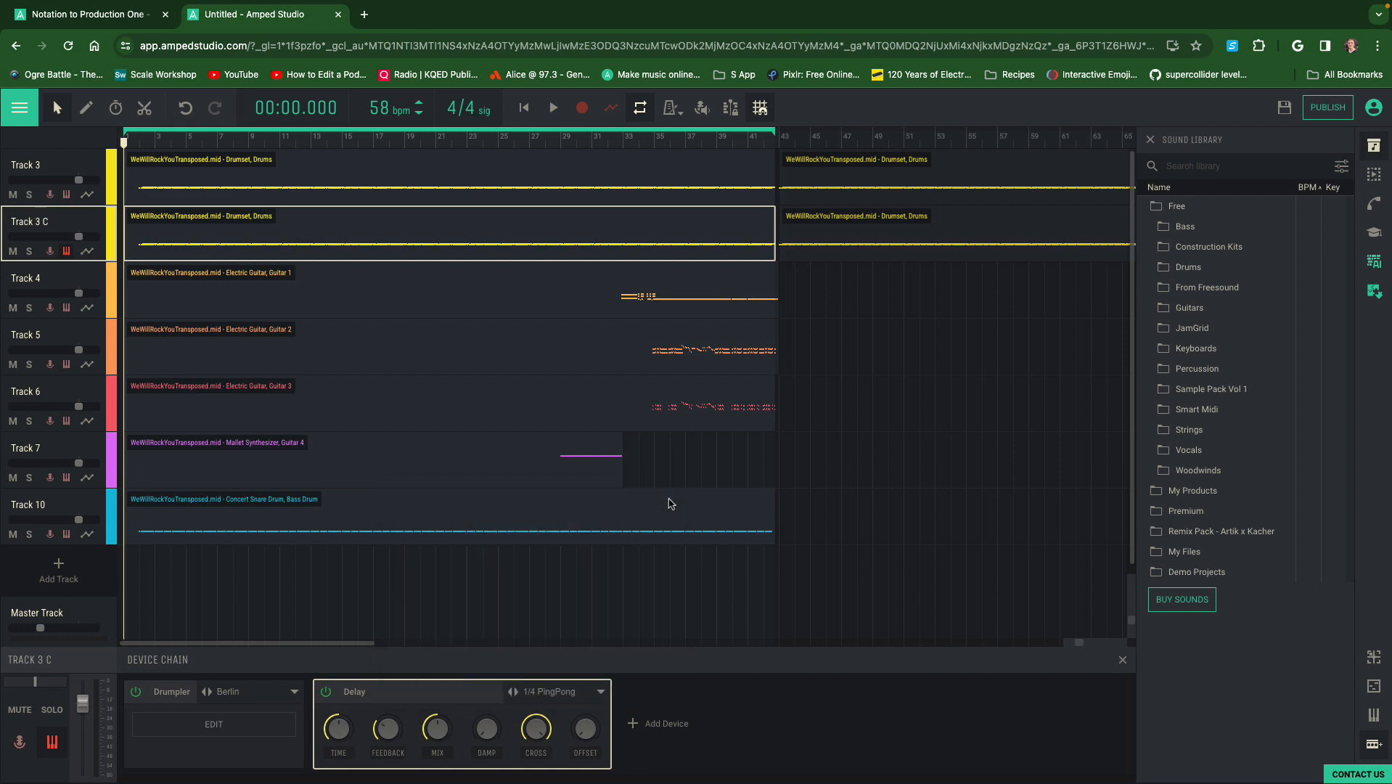
During playback, set Track 3 C's Delay time to 0.66 secs and feedback to about 0.35, and bypass that Delay
key(space)
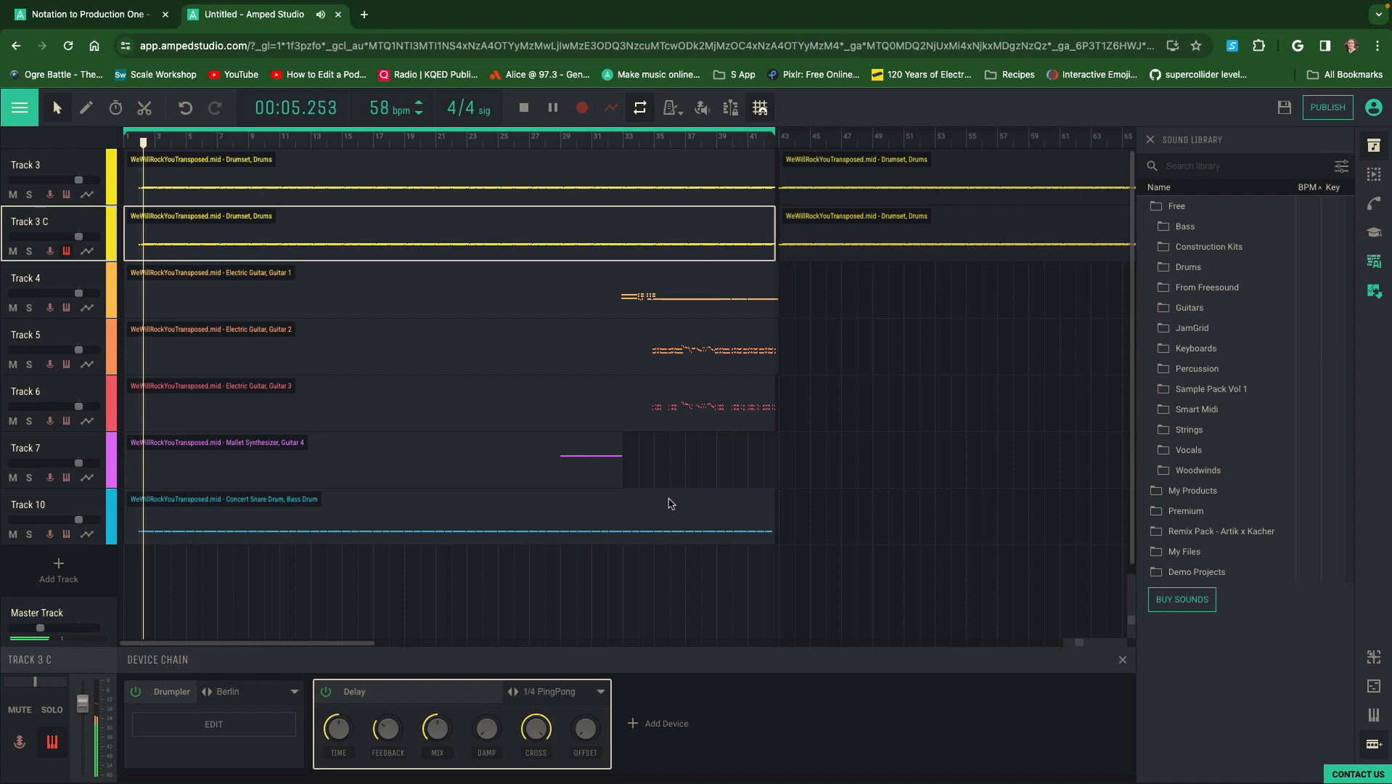
mouse_move(396, 740)
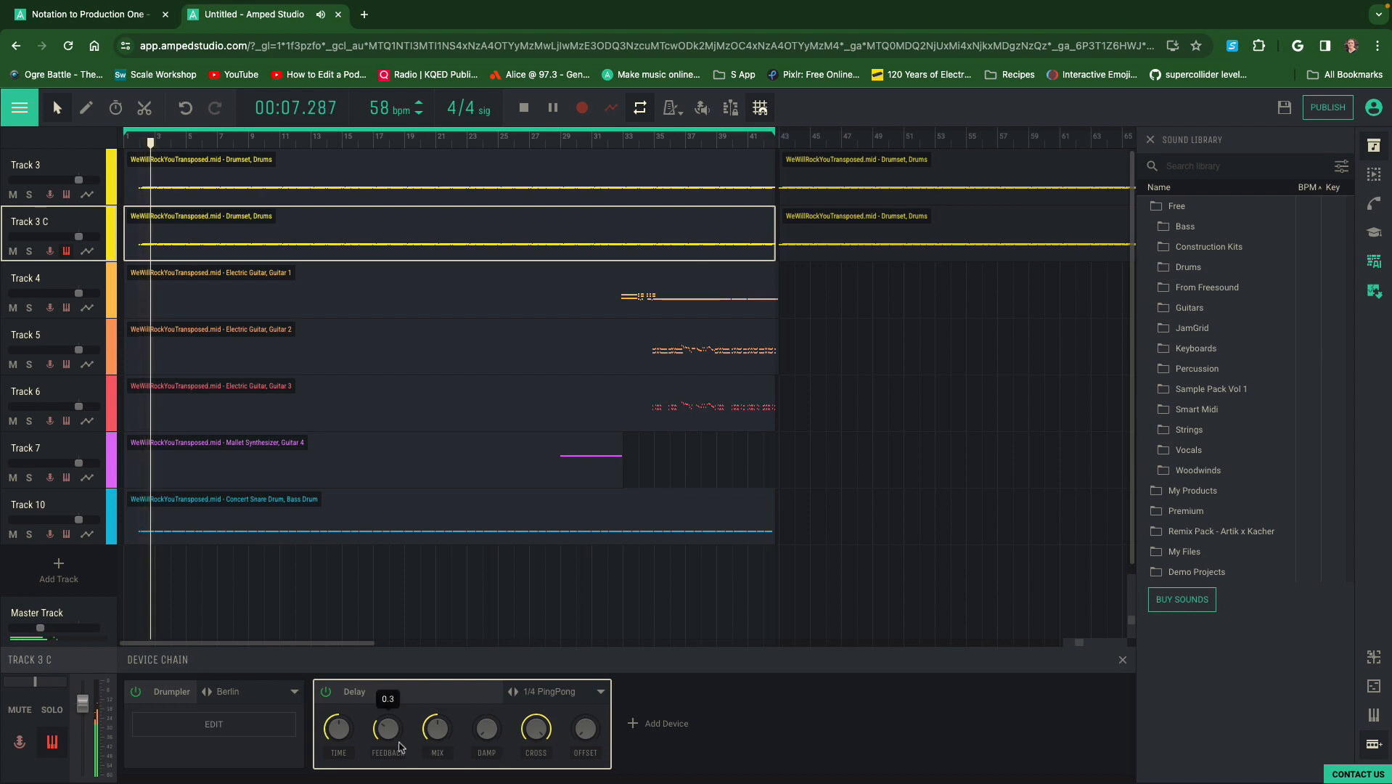
mouse_move(433, 723)
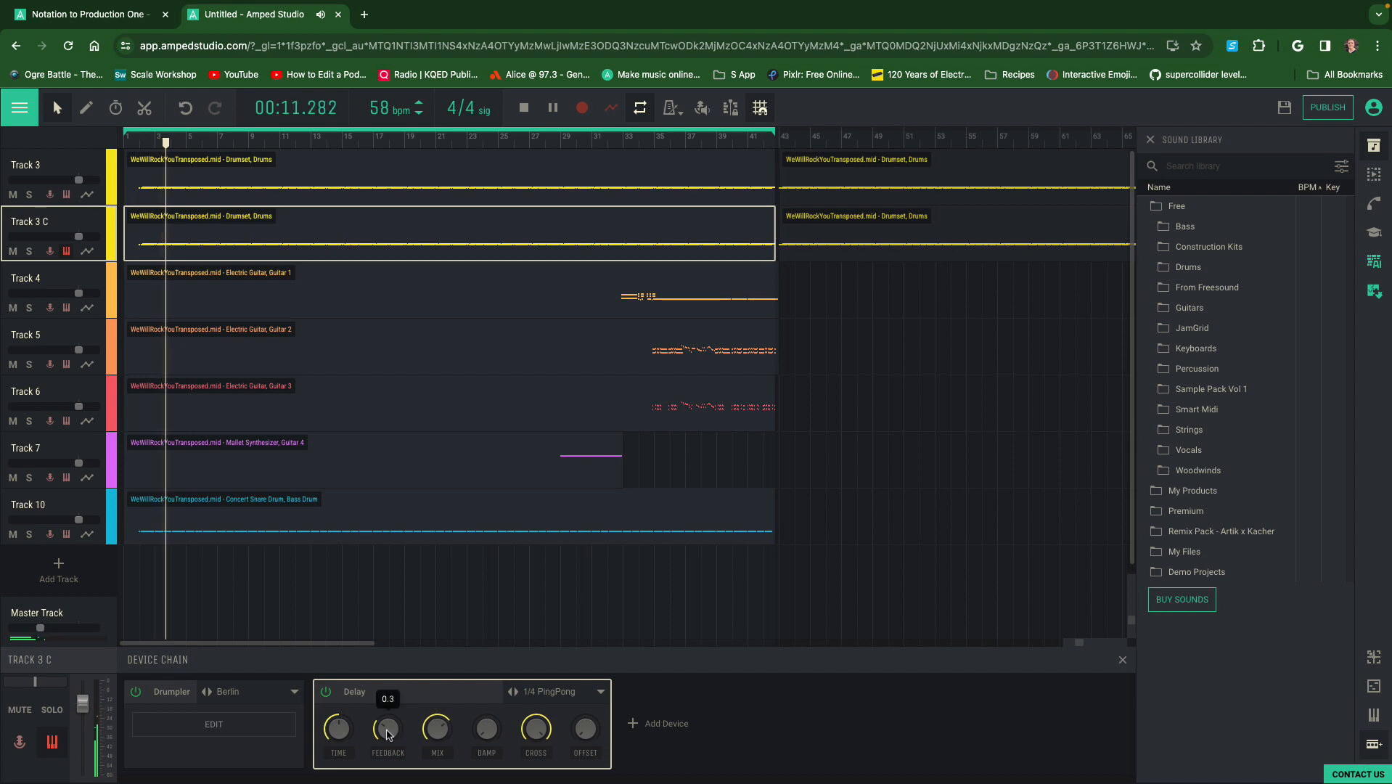
drag(384, 728, 397, 672)
mouse_move(334, 706)
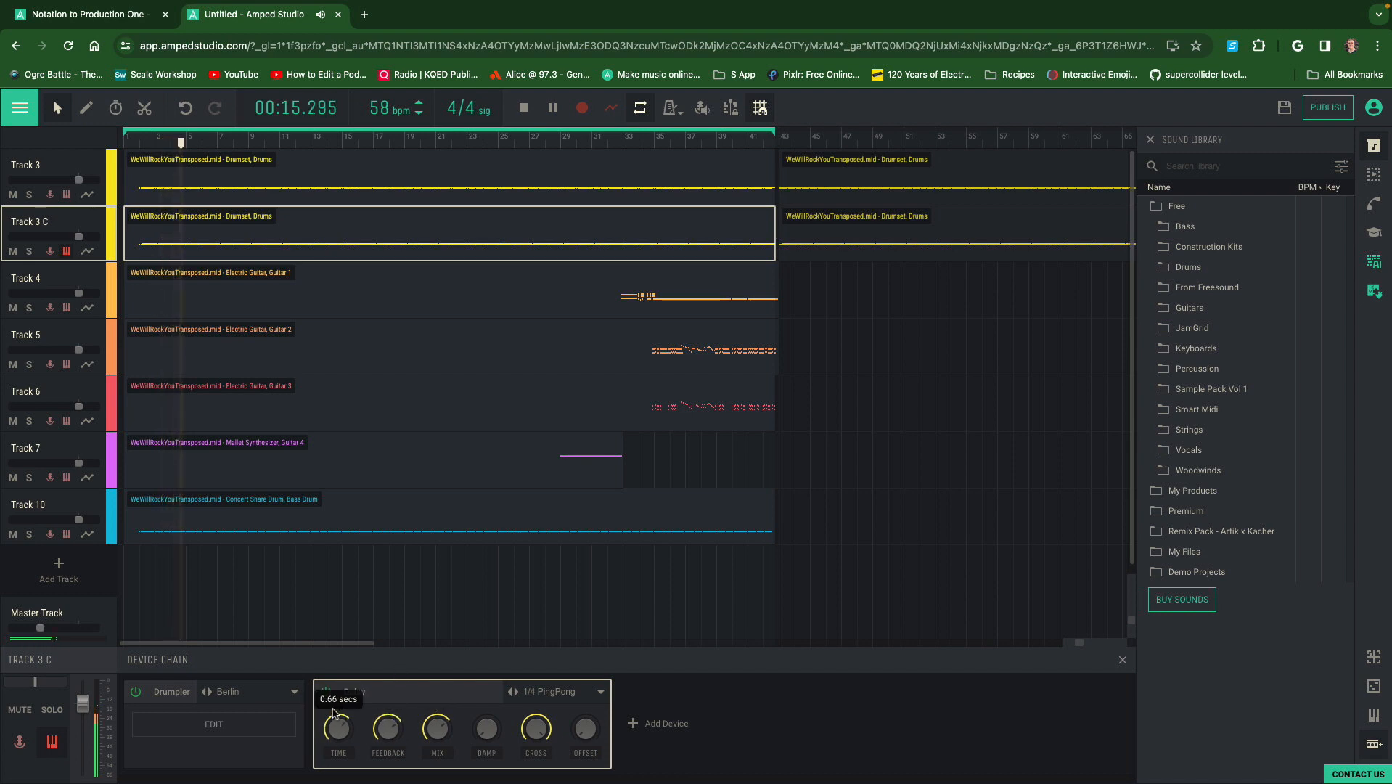
mouse_move(398, 726)
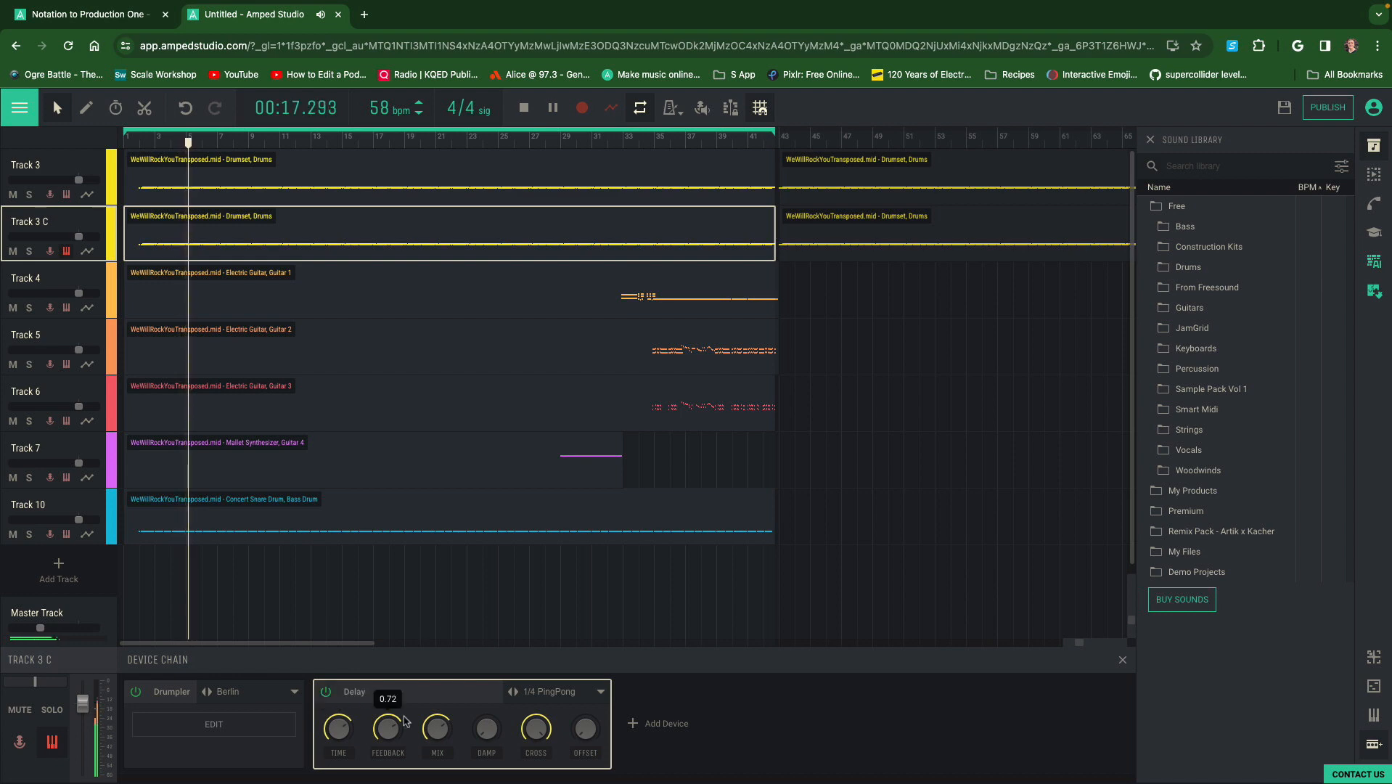
mouse_move(399, 726)
mouse_down()
mouse_move(383, 760)
mouse_move(390, 740)
mouse_up()
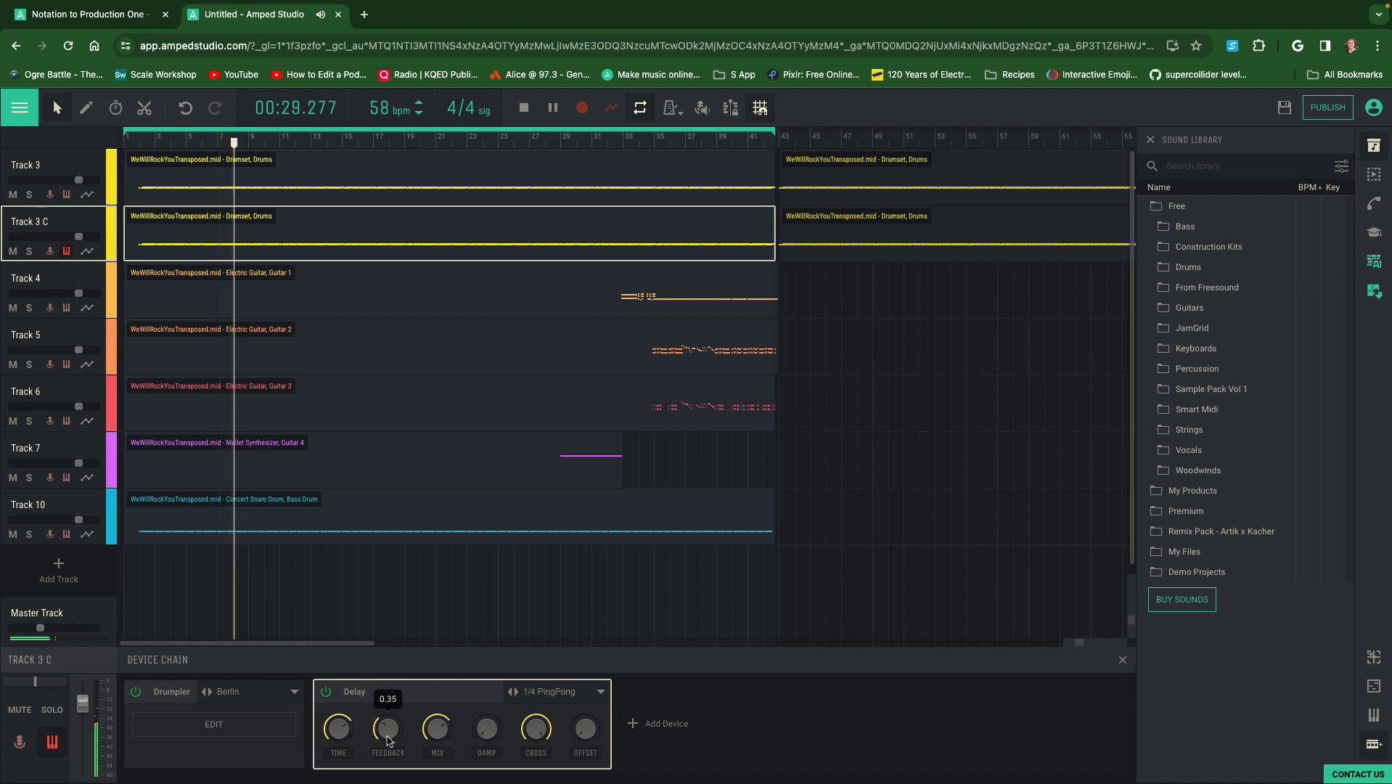
drag(390, 736, 388, 731)
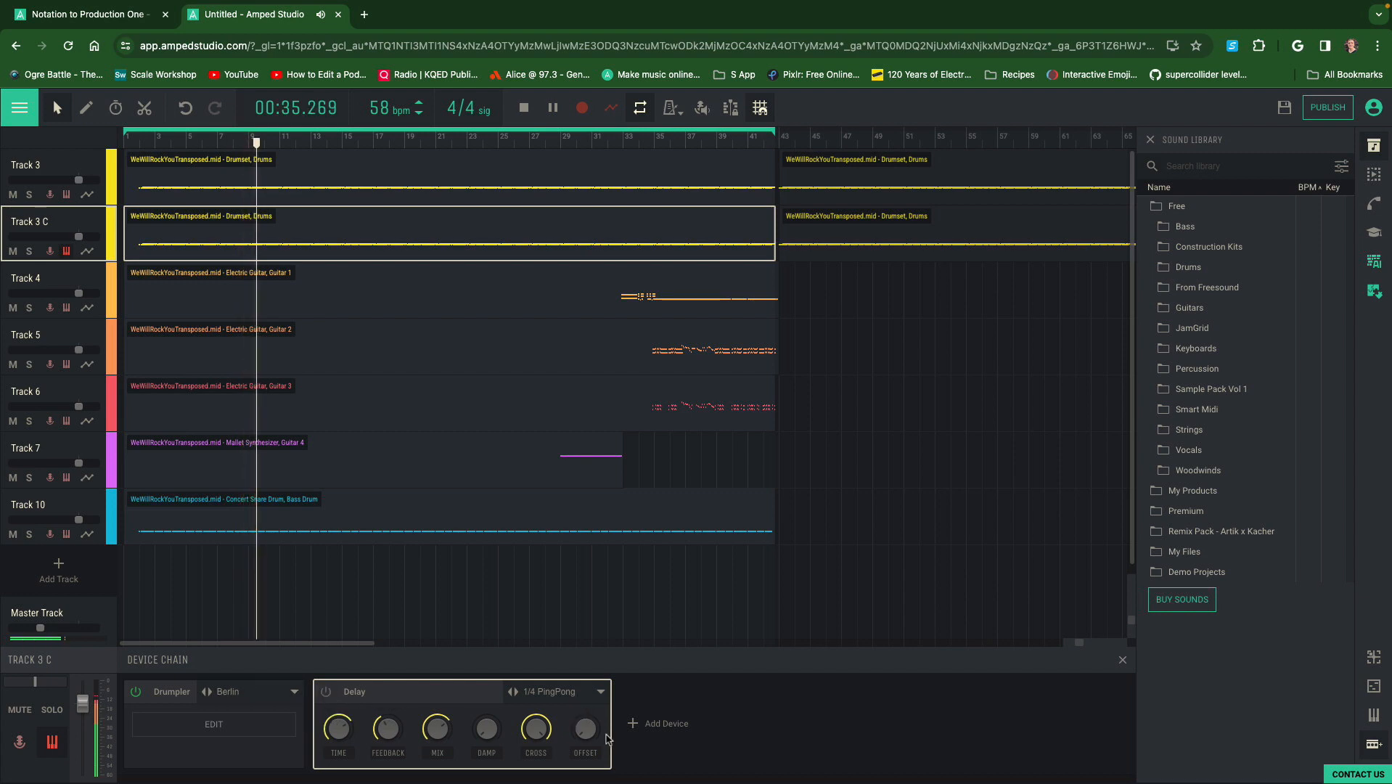
Add a second Delay effect to Track 3 C and apply the Springy preset to it
click(640, 725)
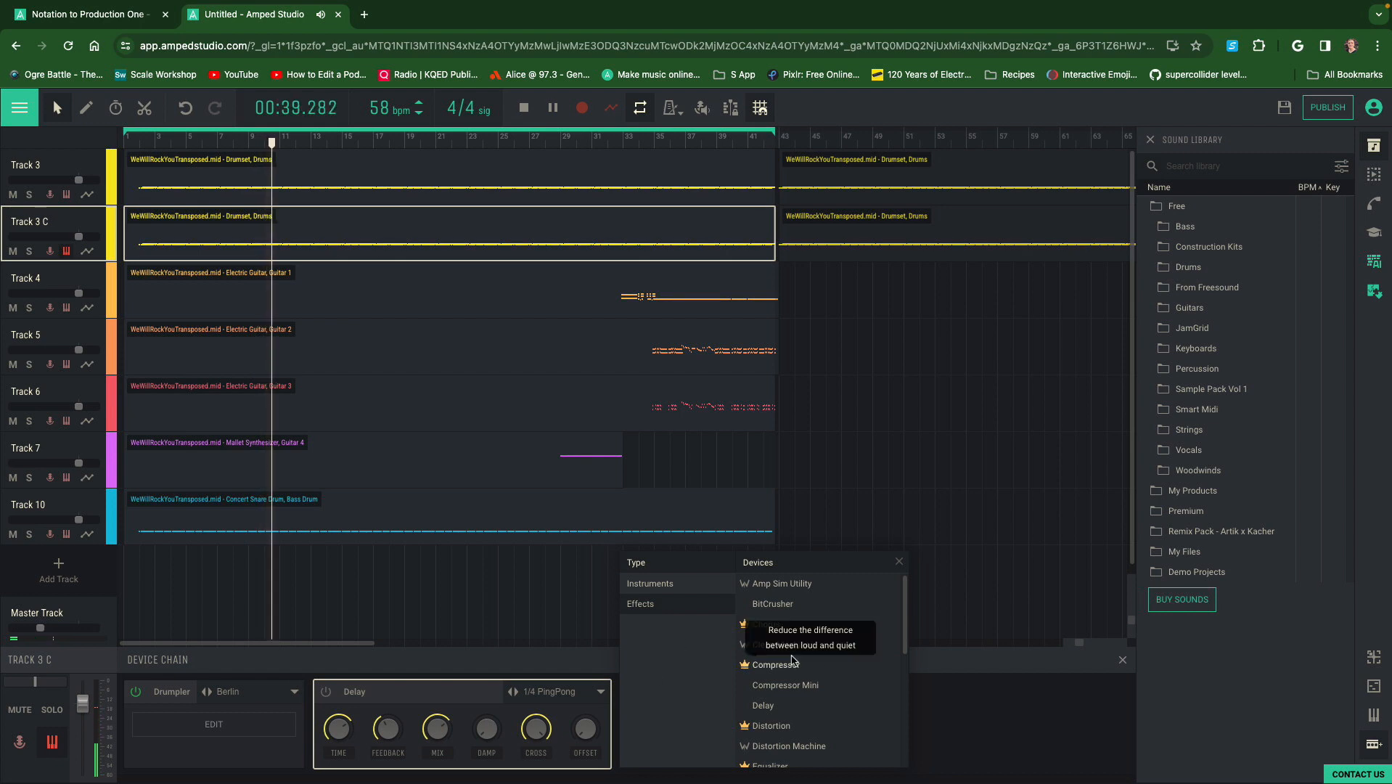
click(777, 705)
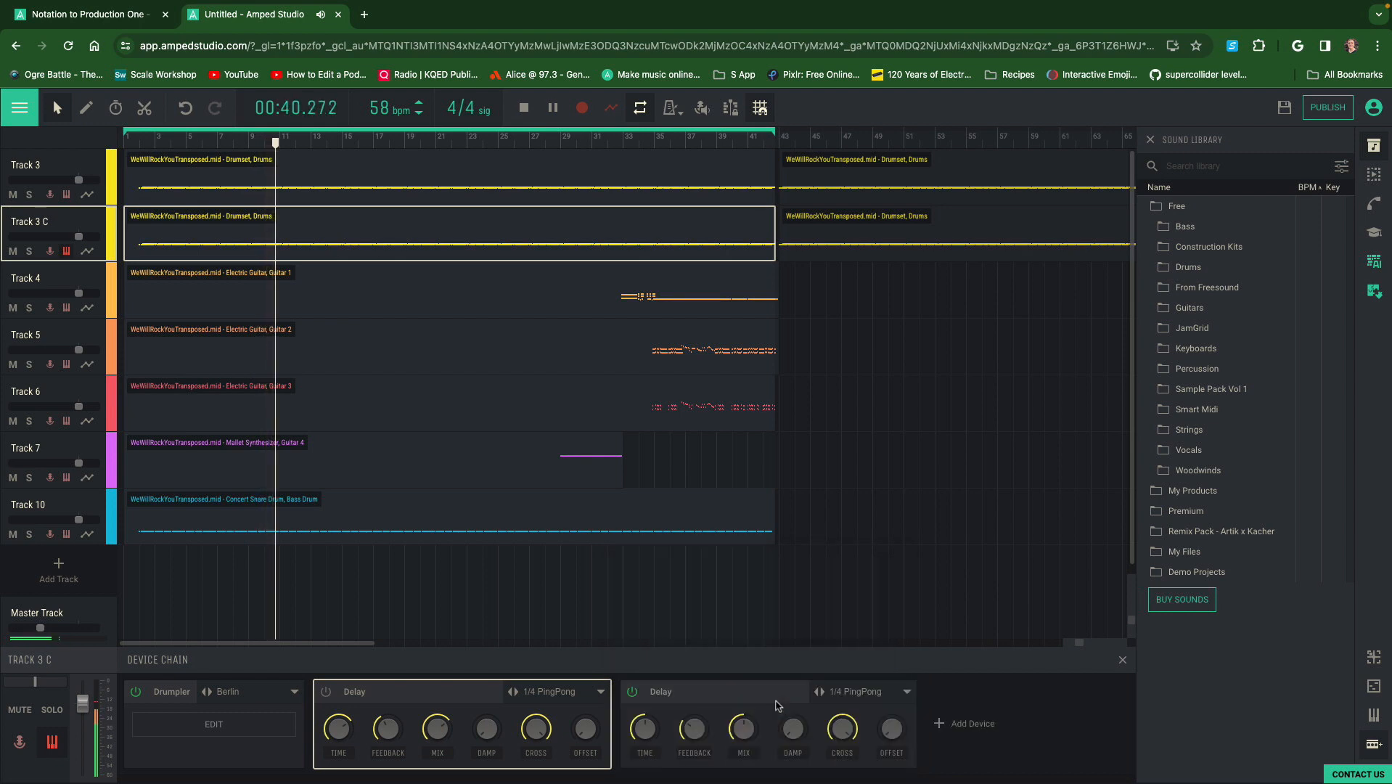
click(861, 692)
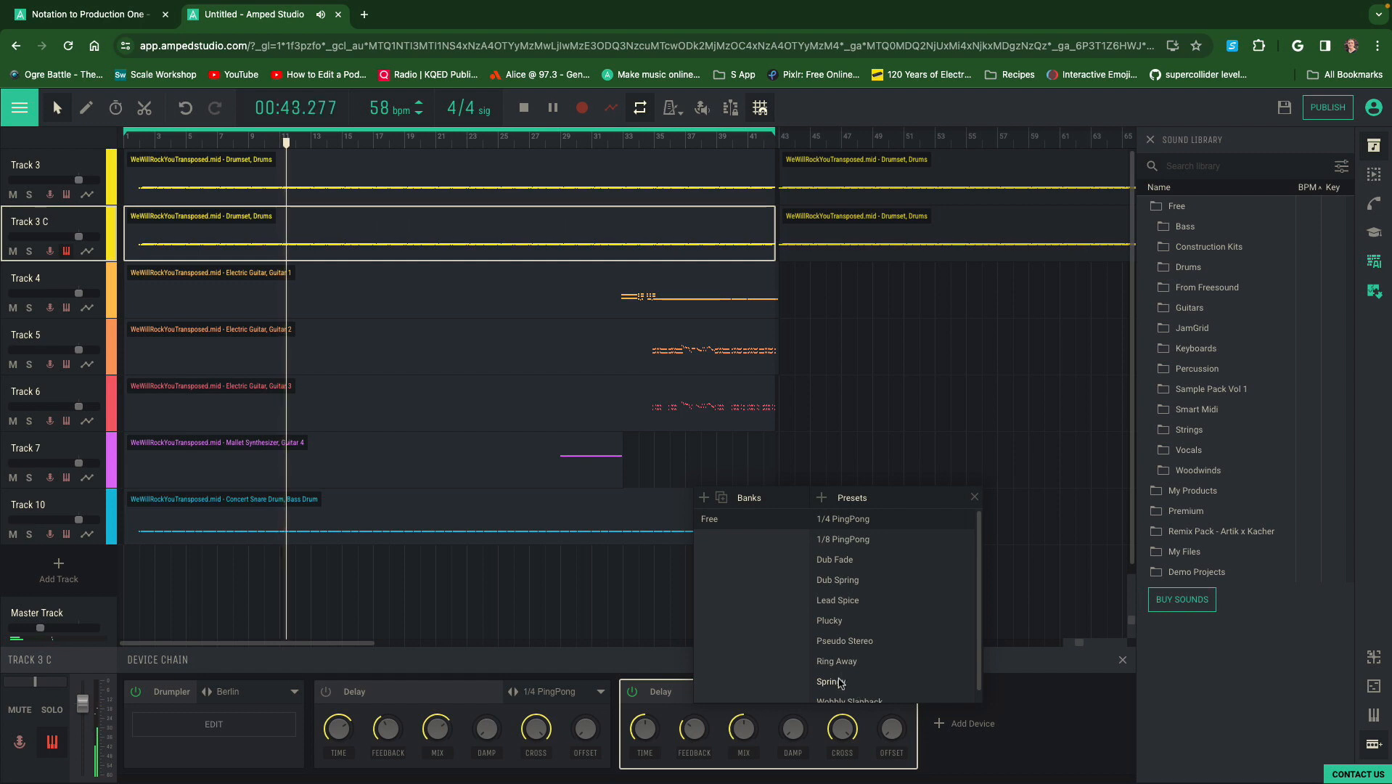
click(831, 681)
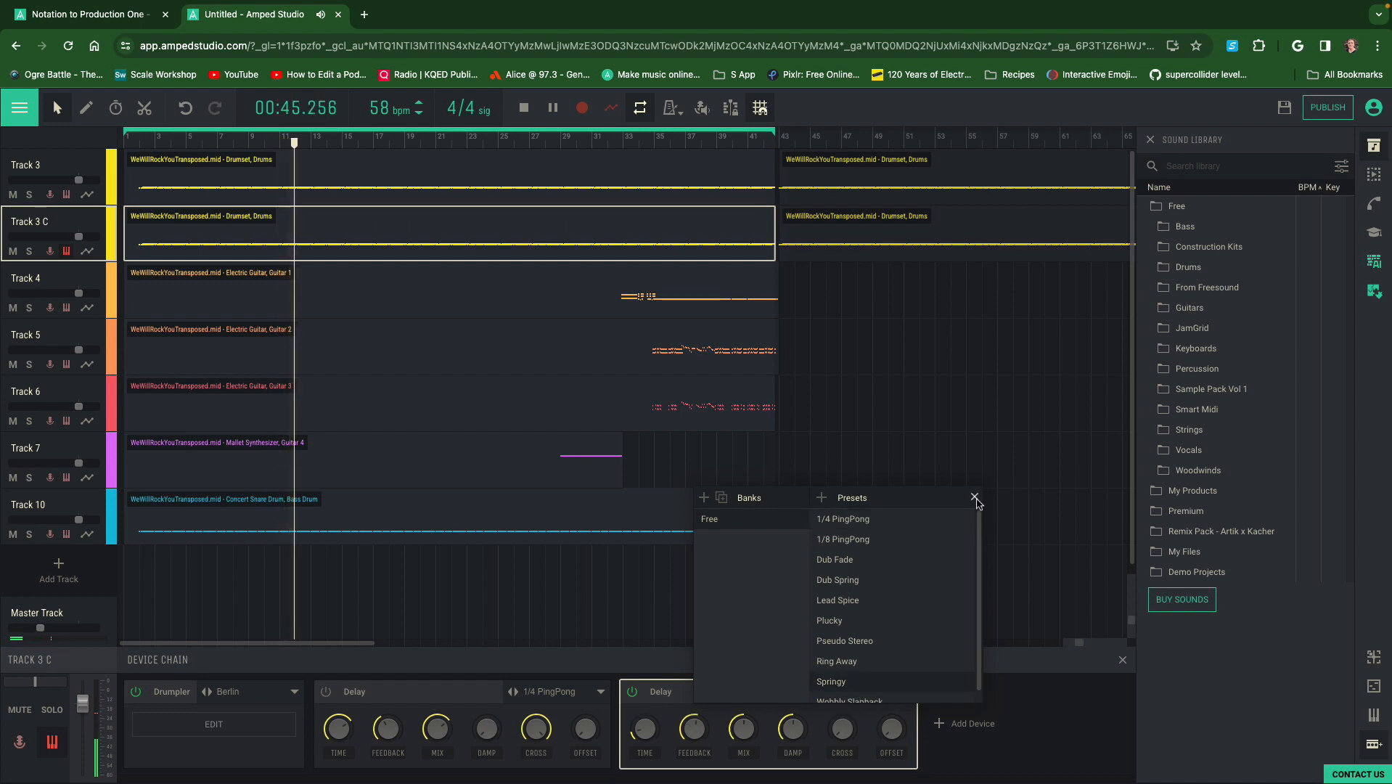
click(975, 497)
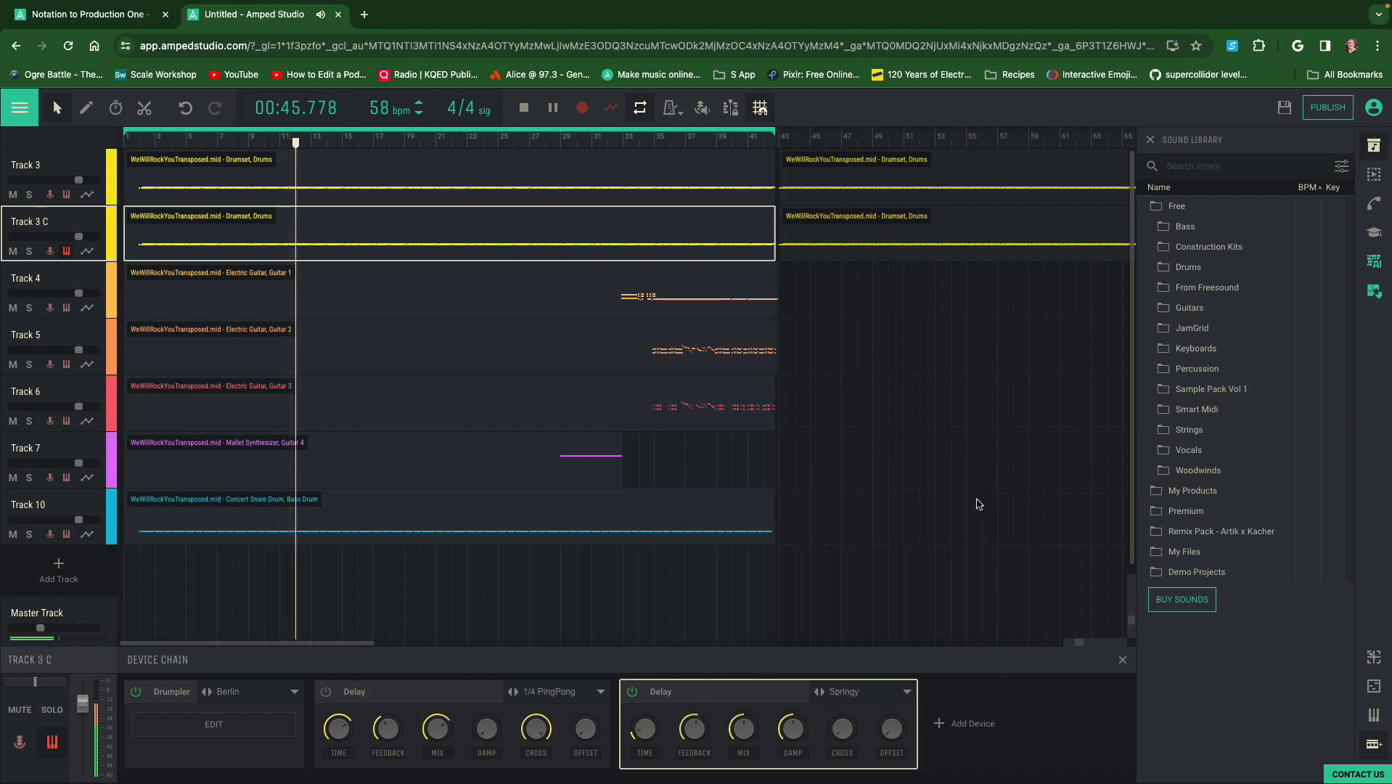
Audition the Ring Away preset on the second Delay and switch it to Plucky
click(858, 694)
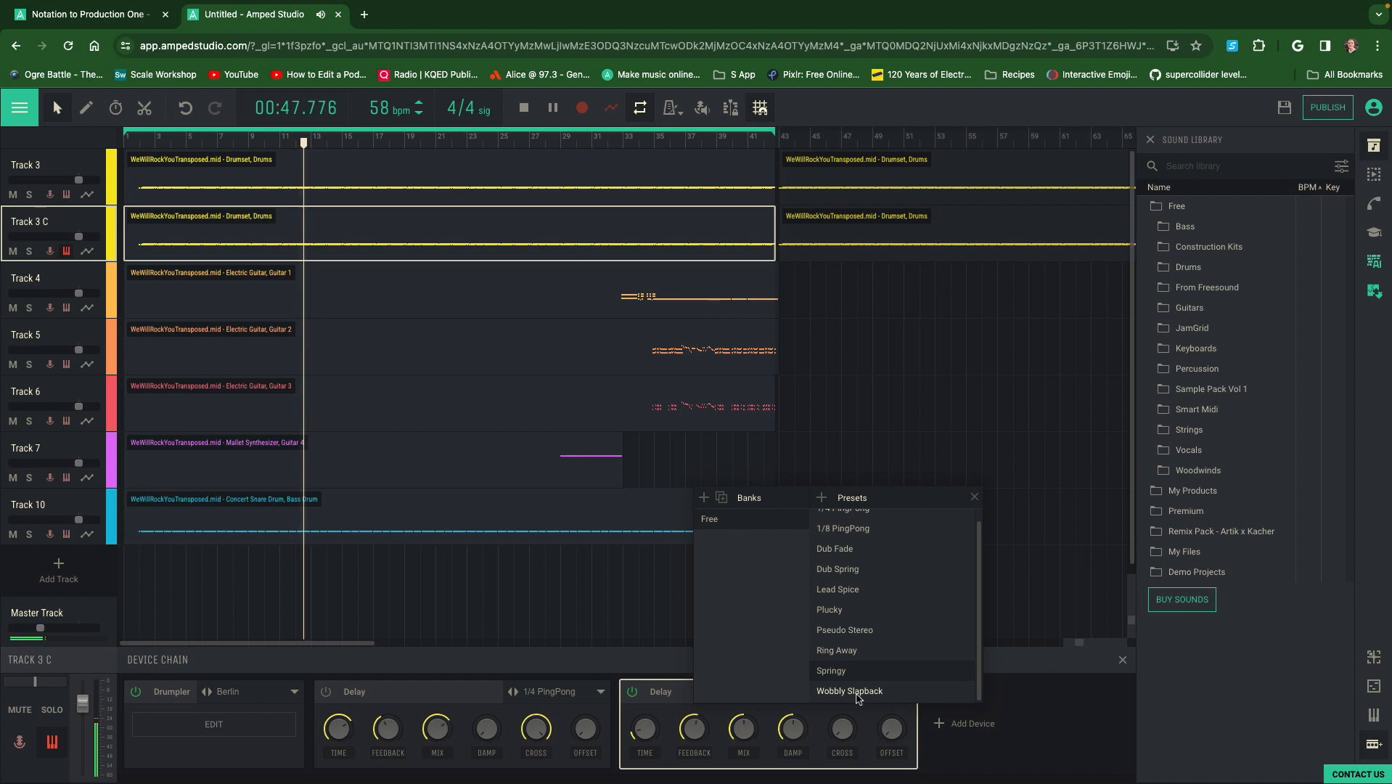
click(848, 652)
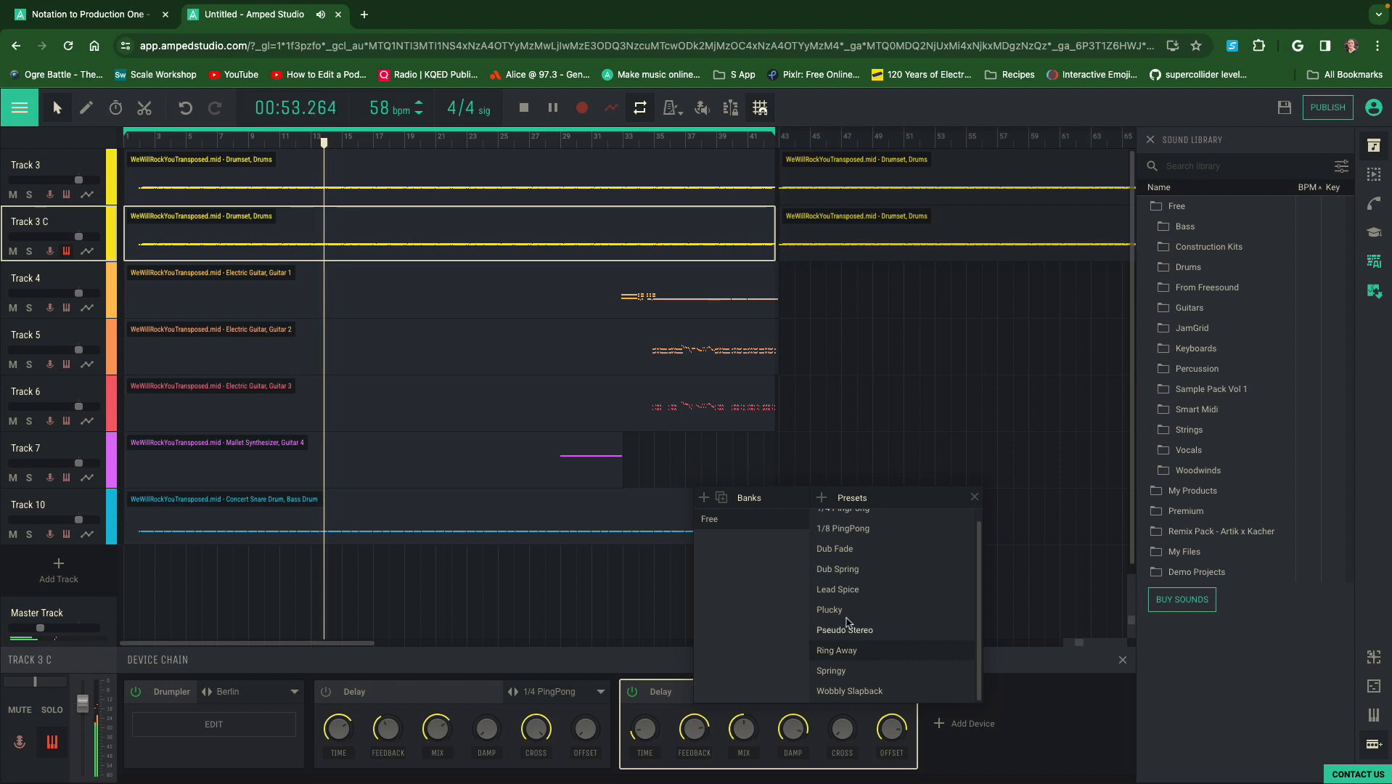
scroll(848, 567, up, 1)
scroll(848, 558, down, 1)
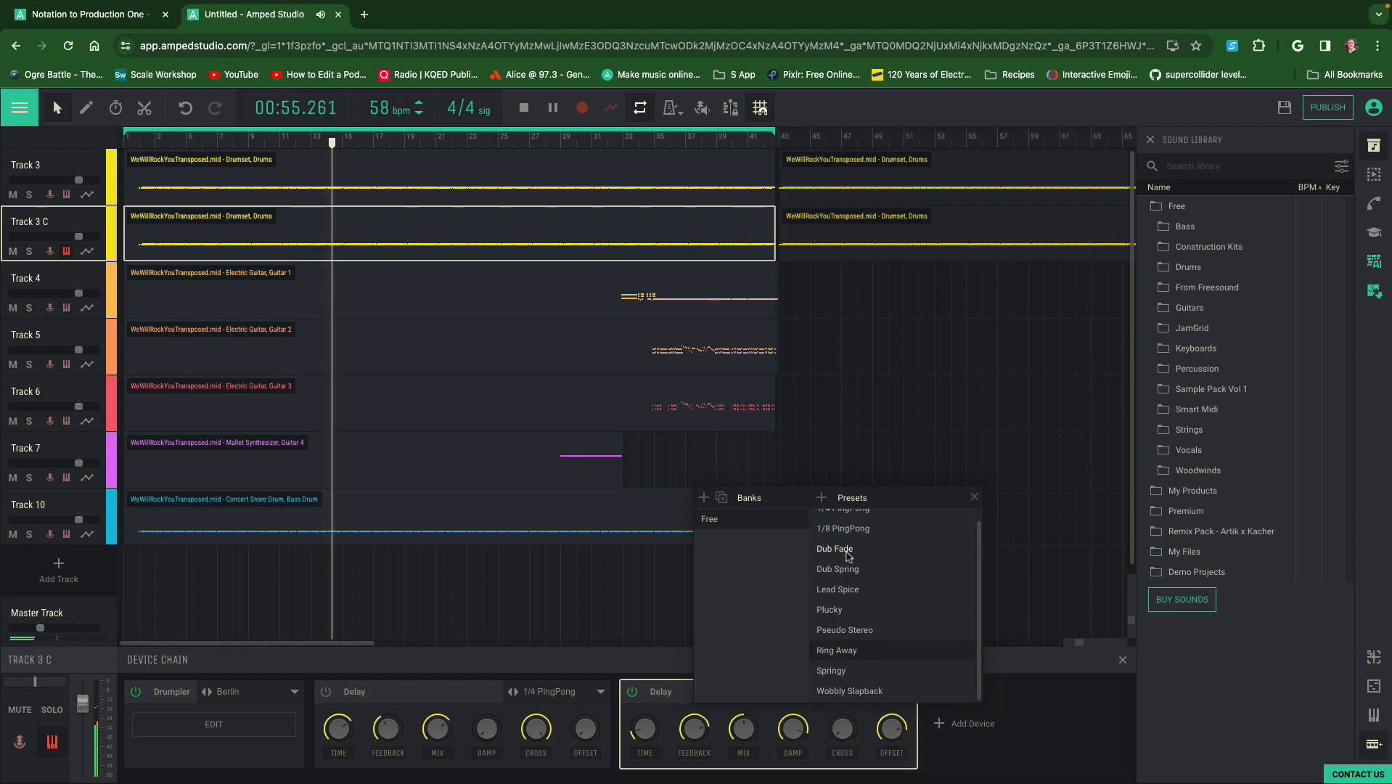
click(836, 612)
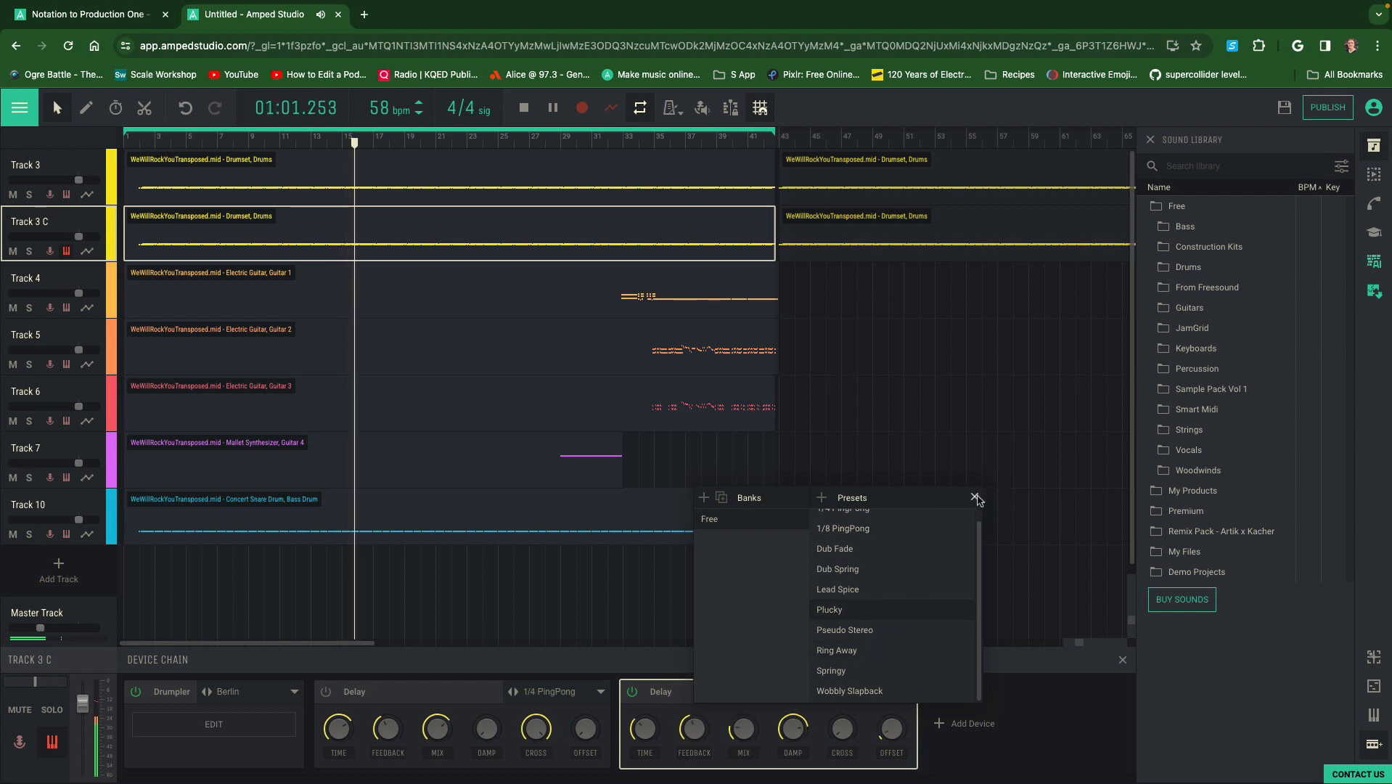
click(974, 497)
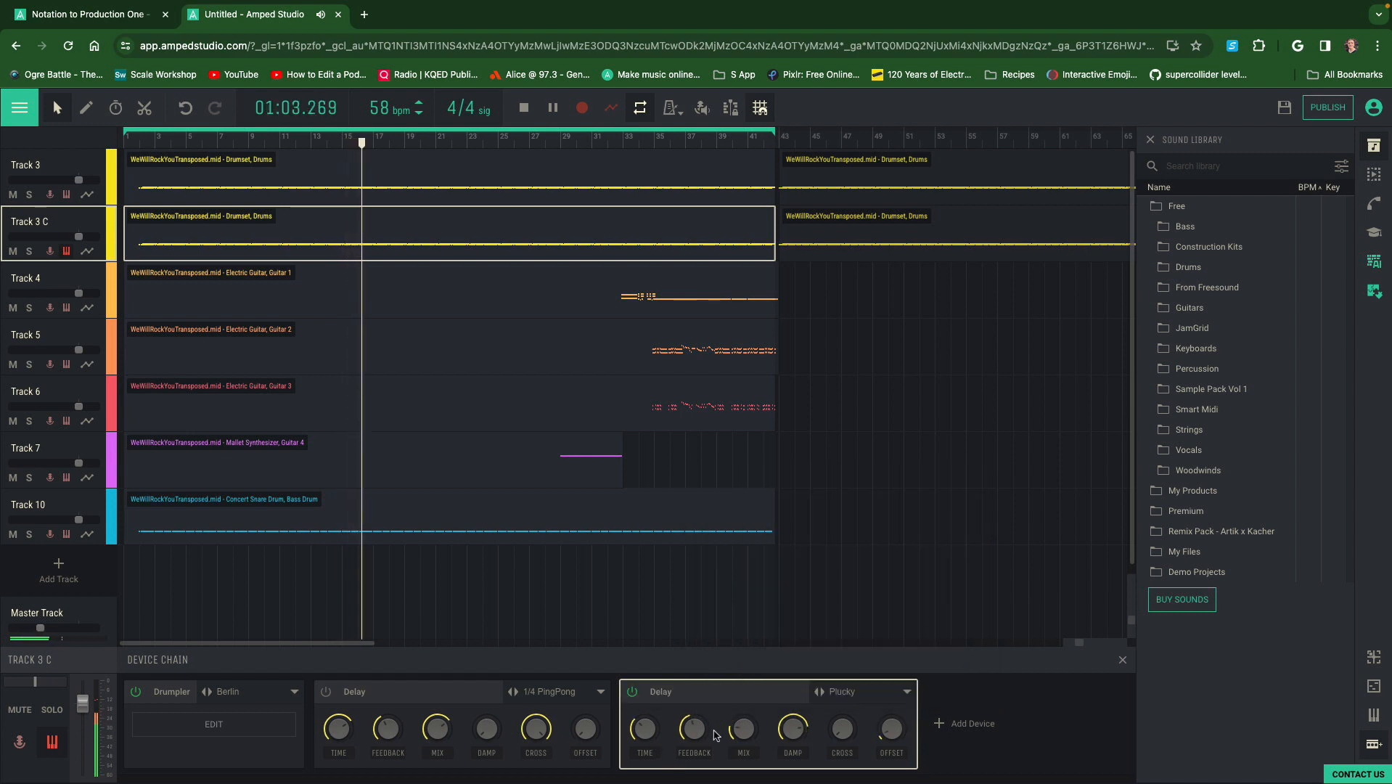
Adjust the second Delay's time to 0.82 secs and mix to 0.74, lower its feedback, and stop playback
drag(742, 728, 751, 667)
drag(641, 733, 641, 683)
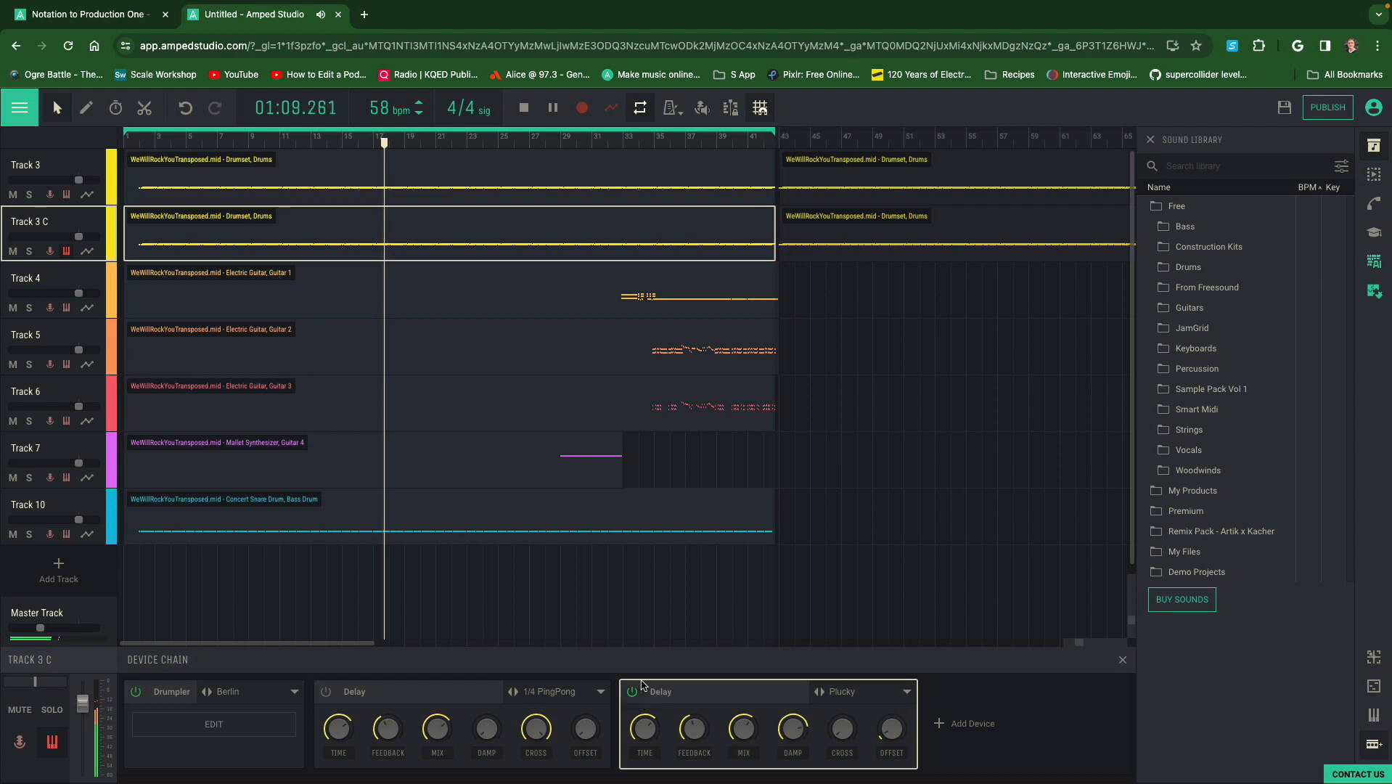
mouse_move(694, 730)
drag(695, 730, 642, 717)
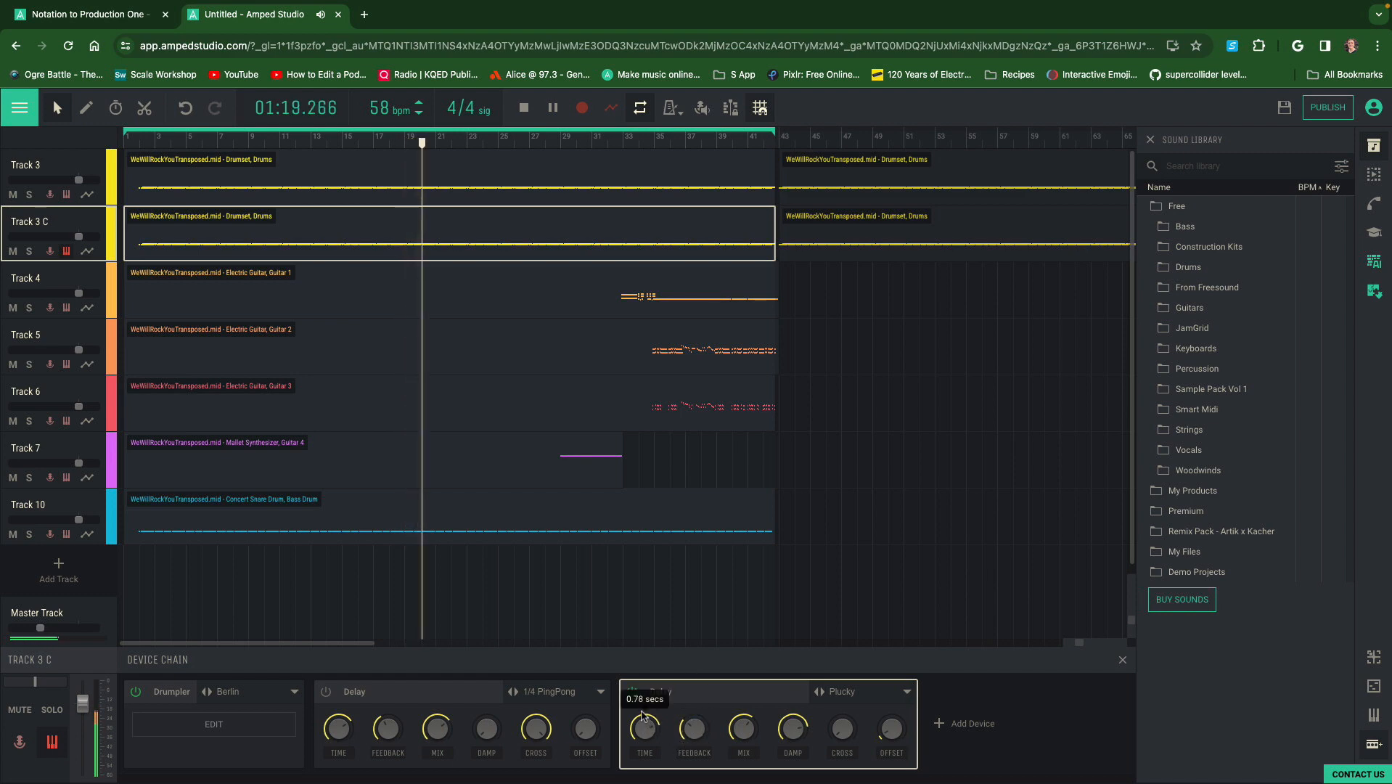
mouse_move(748, 732)
drag(755, 727, 746, 722)
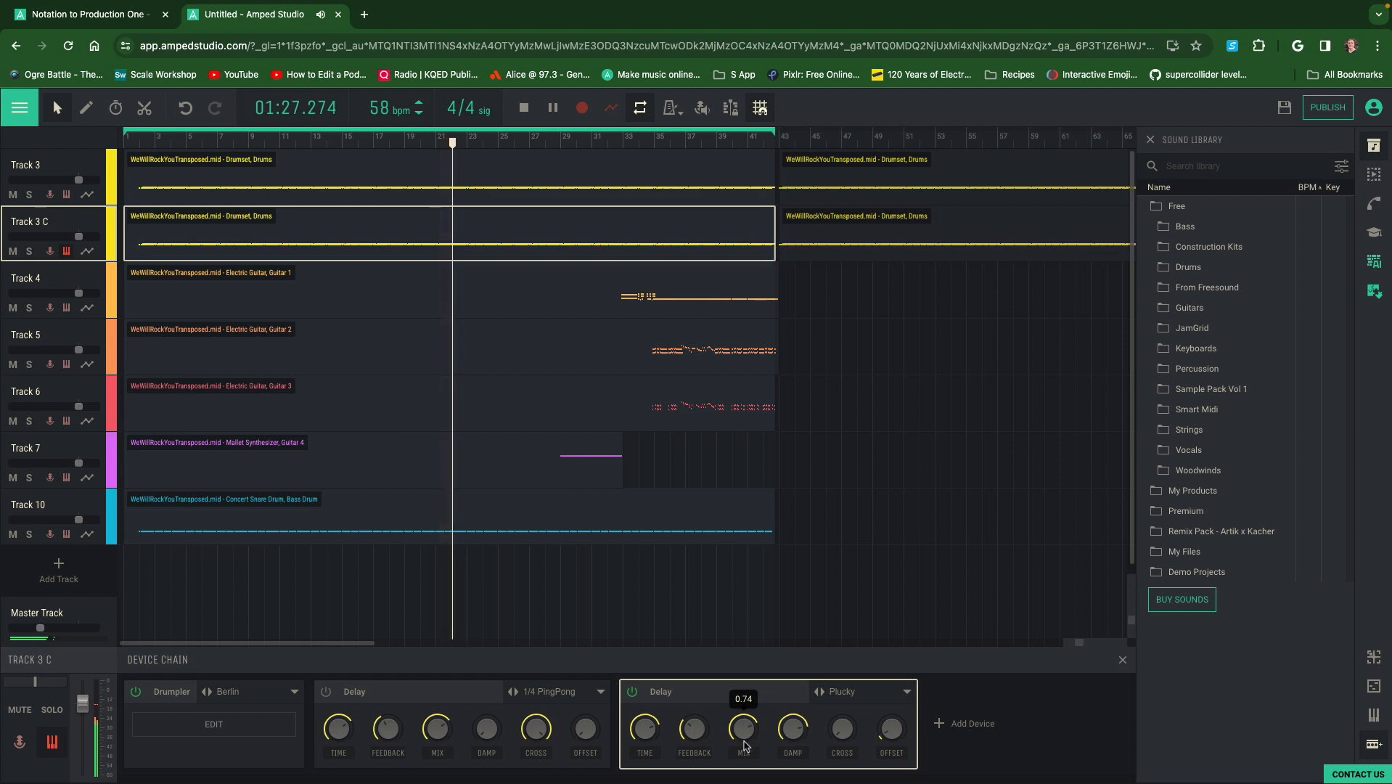
mouse_move(659, 737)
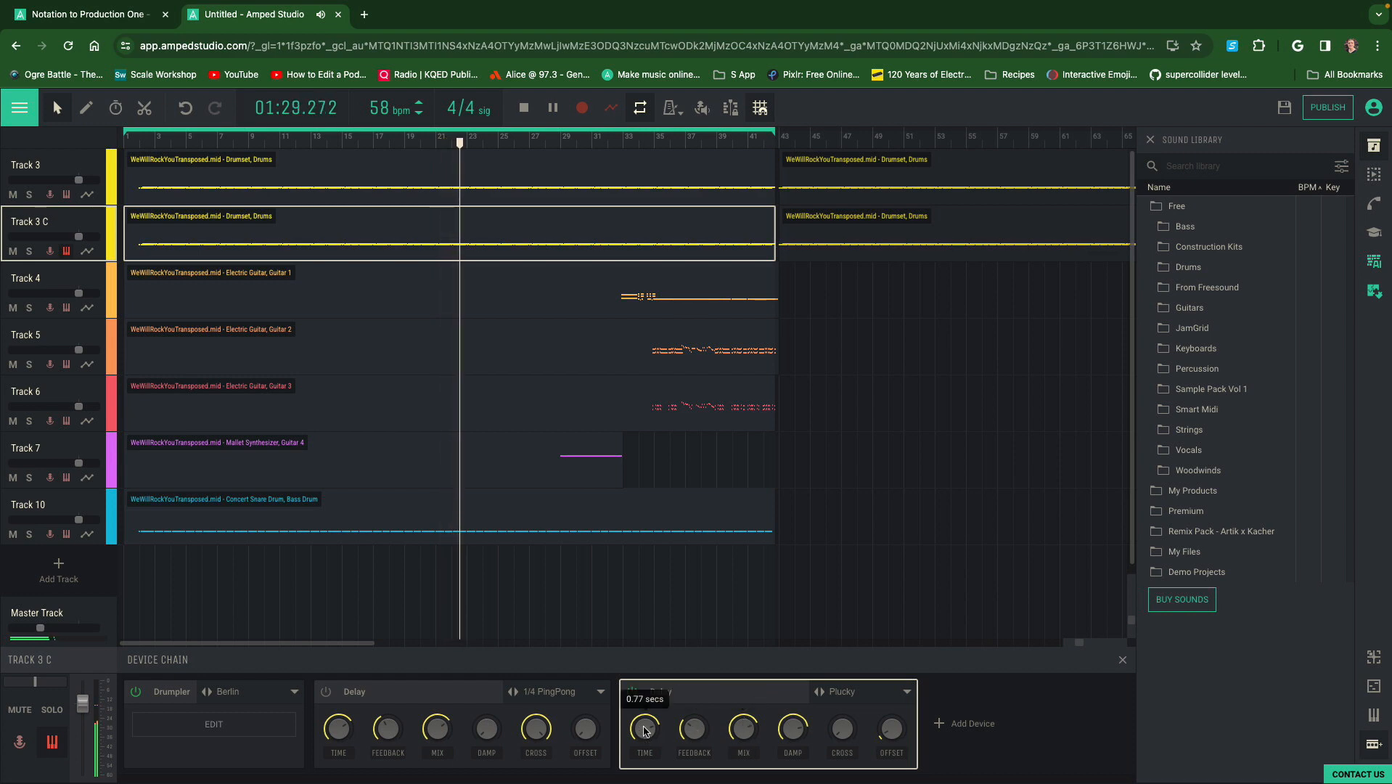
drag(645, 732, 644, 725)
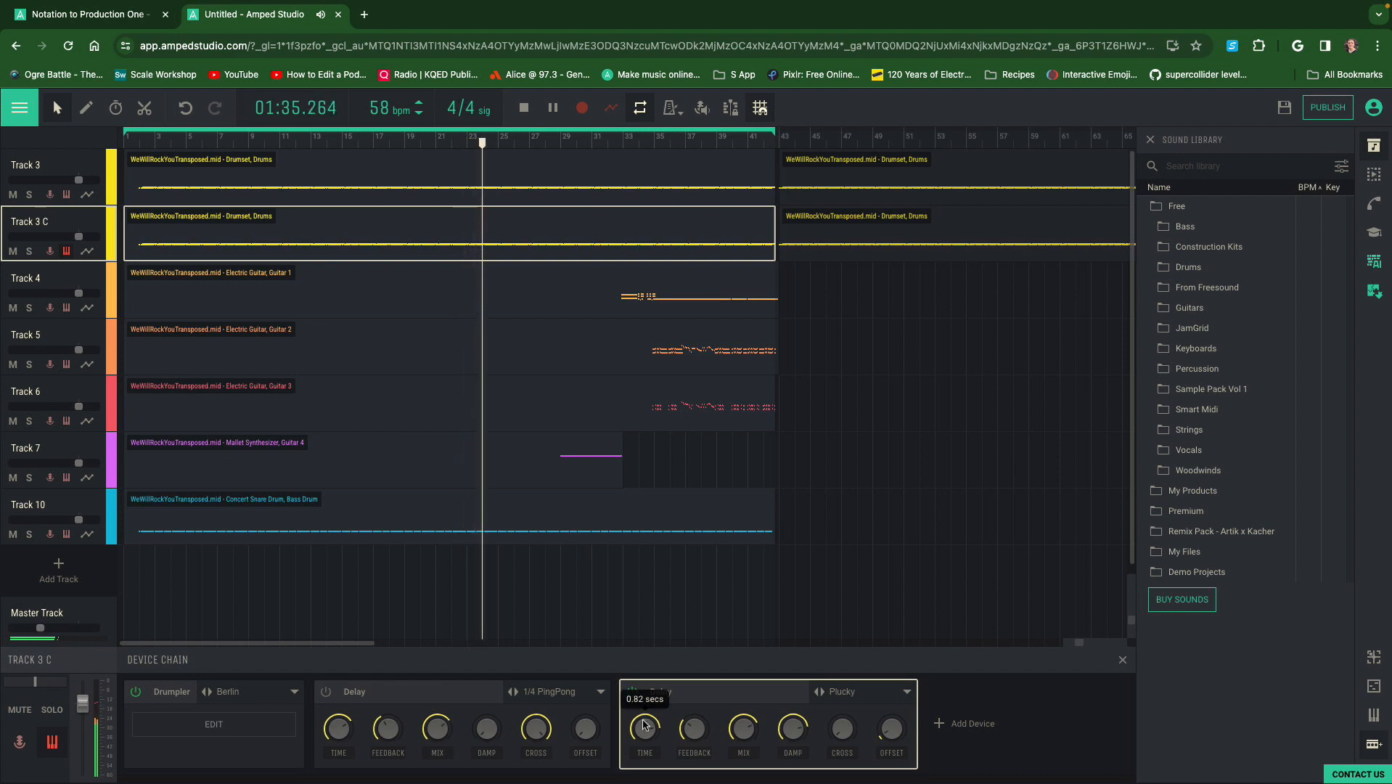
key(space)
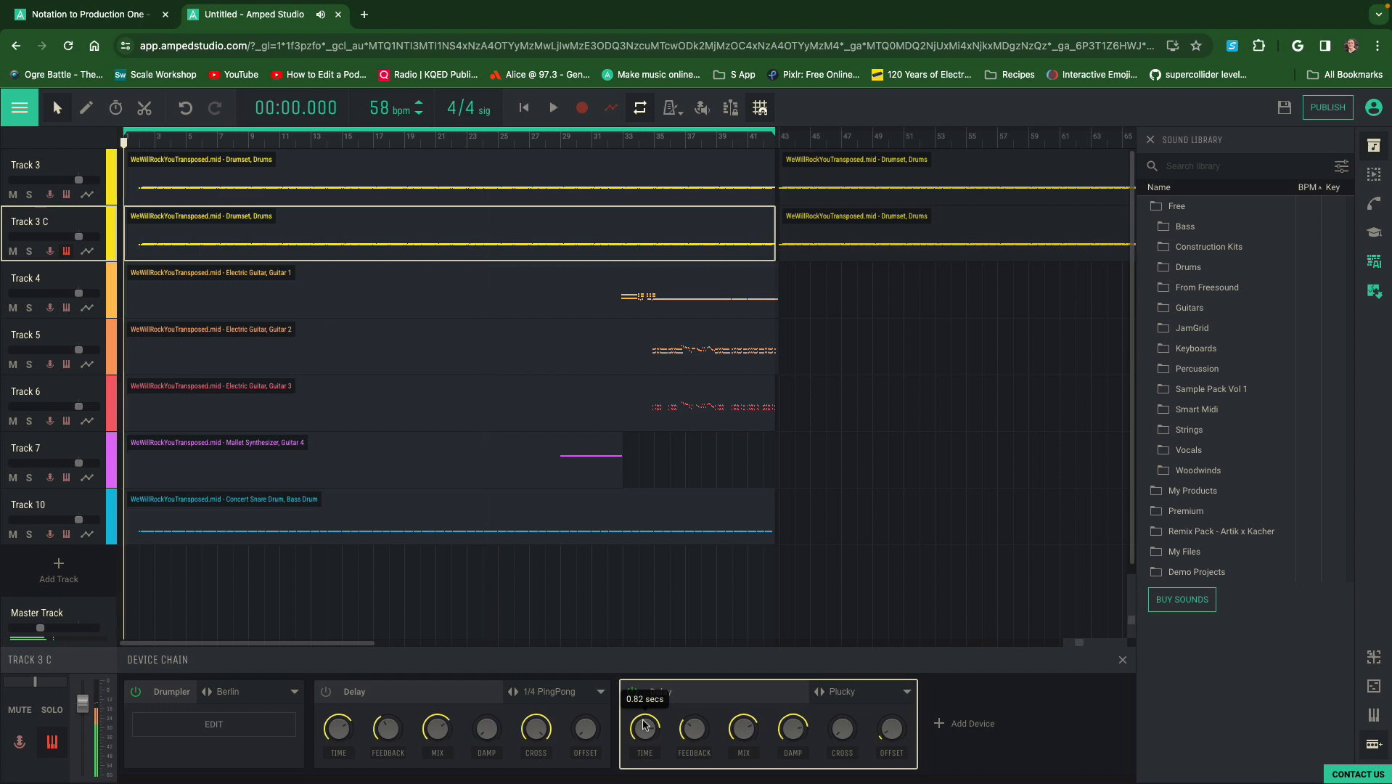
Delete the upper row of notes above C1 in both Drumset regions of Track 3 C, through about measures 34 and 76
double_click(554, 228)
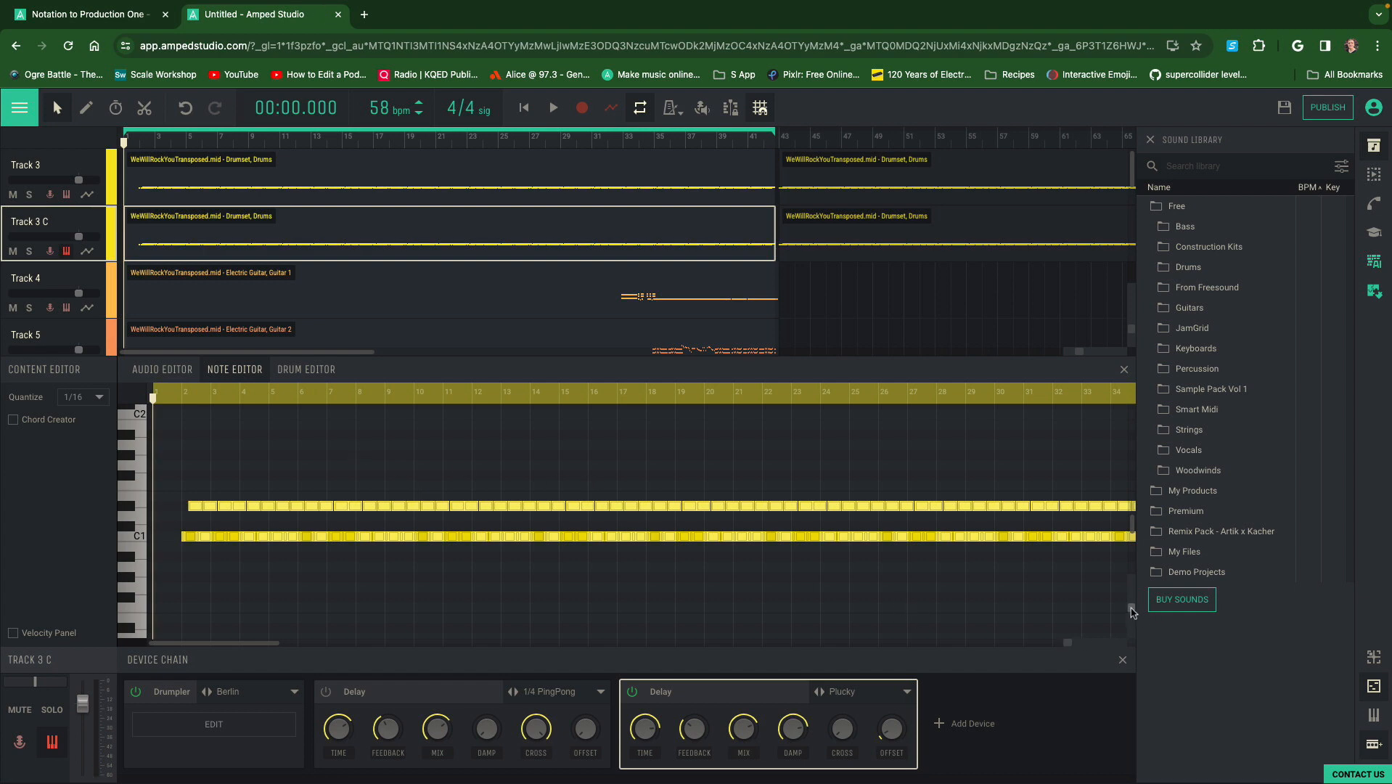
drag(1134, 614, 1133, 608)
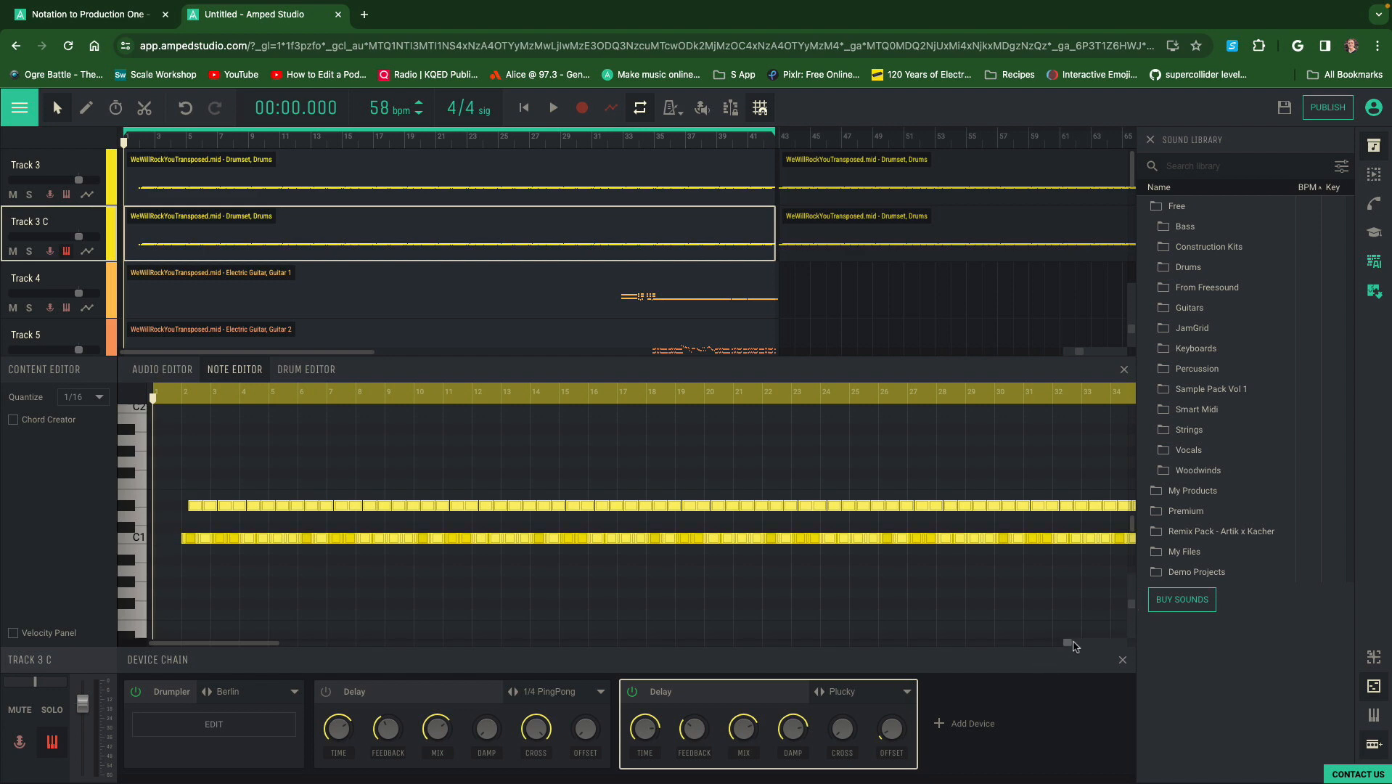
click(1114, 642)
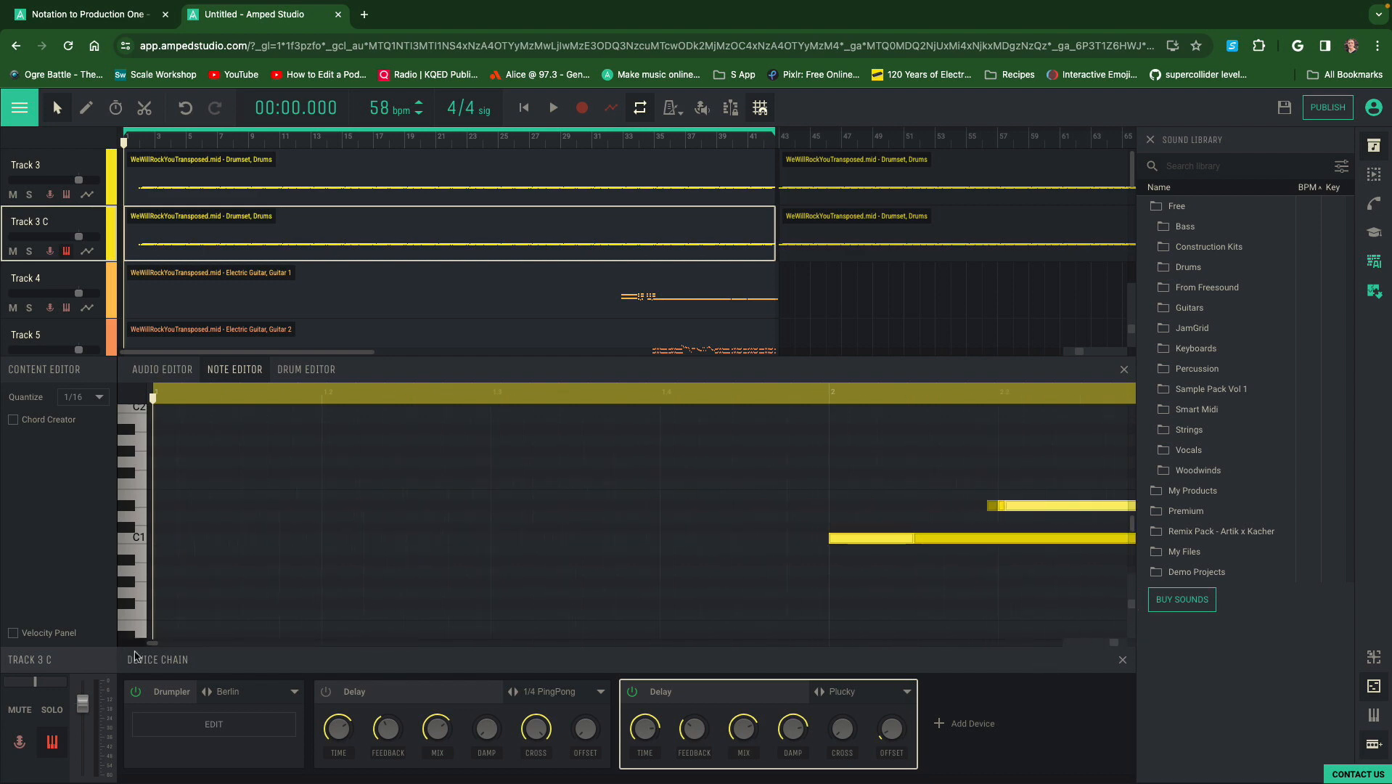
drag(152, 642, 188, 647)
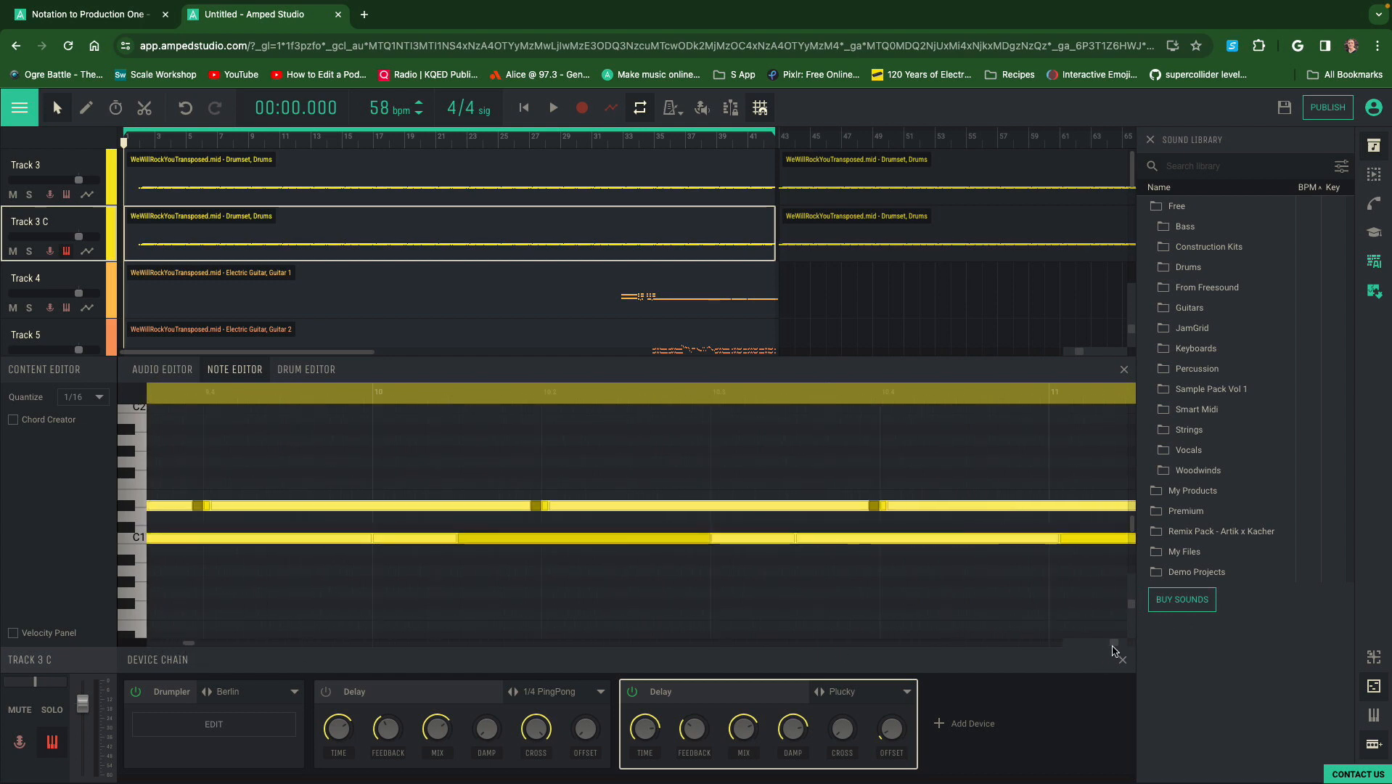
drag(1116, 646, 979, 652)
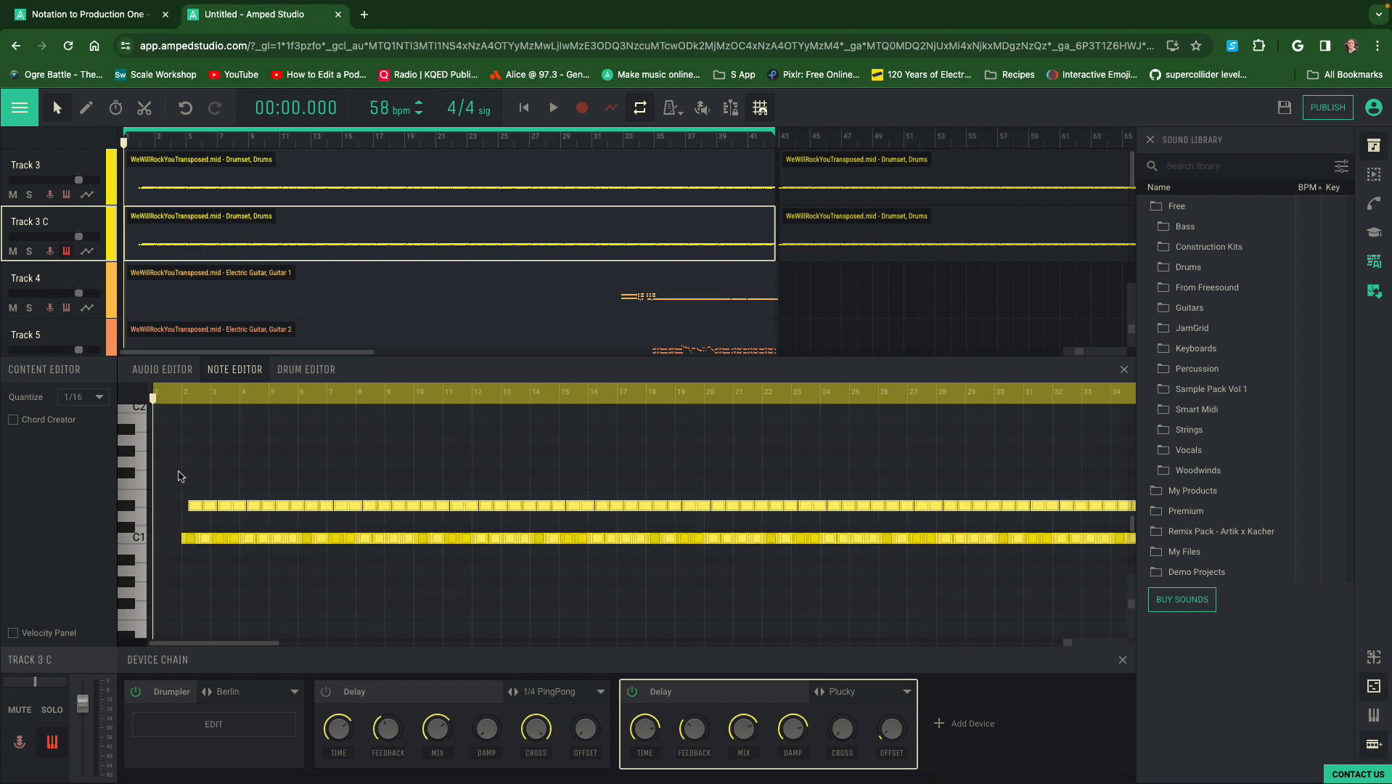
drag(262, 518, 1245, 535)
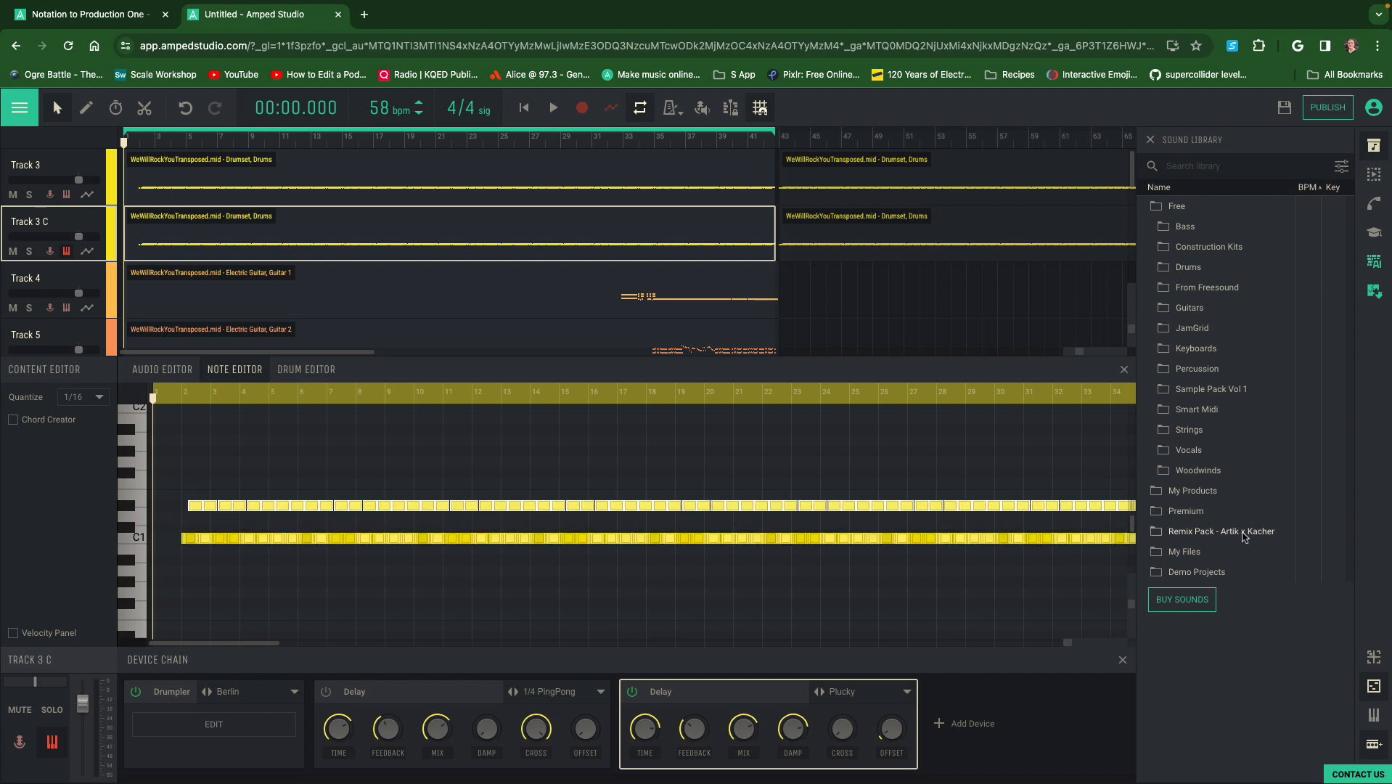
key(Delete)
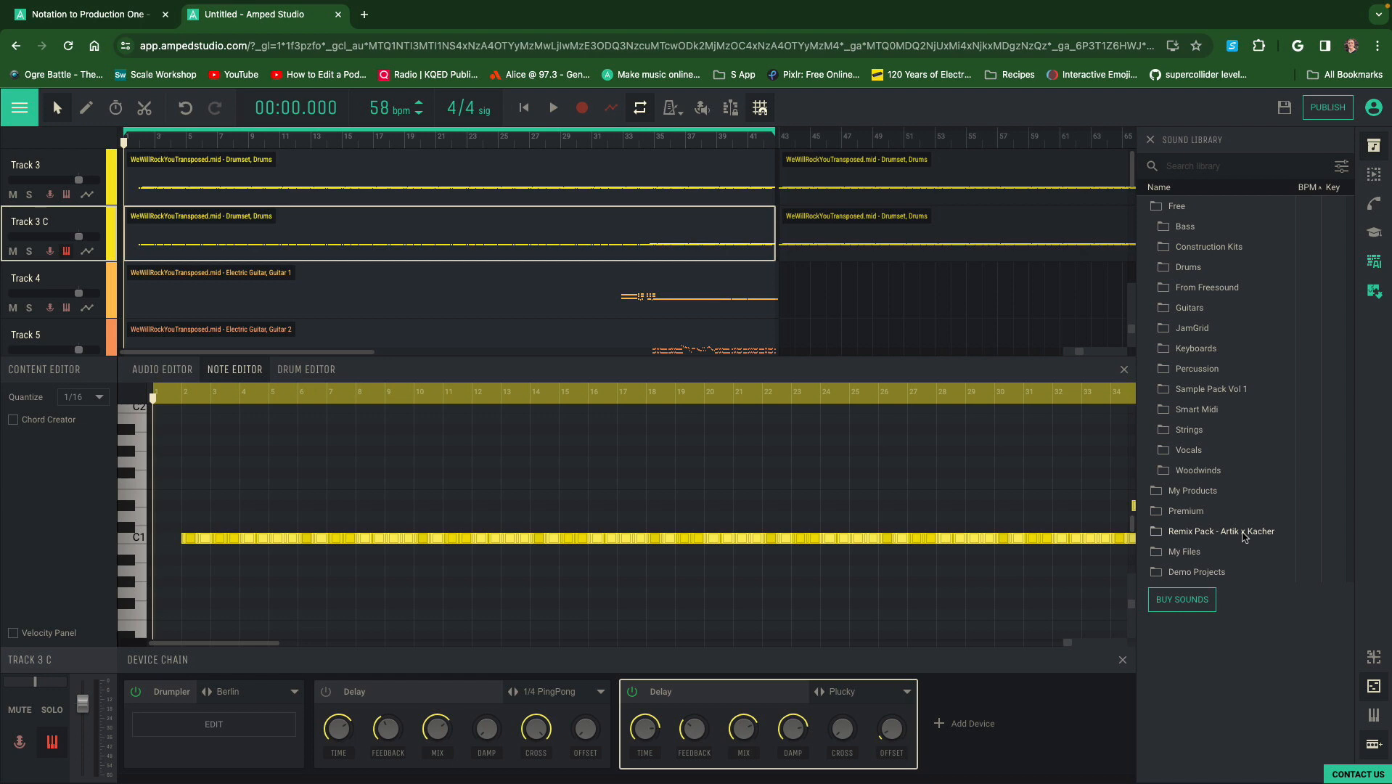
click(1002, 234)
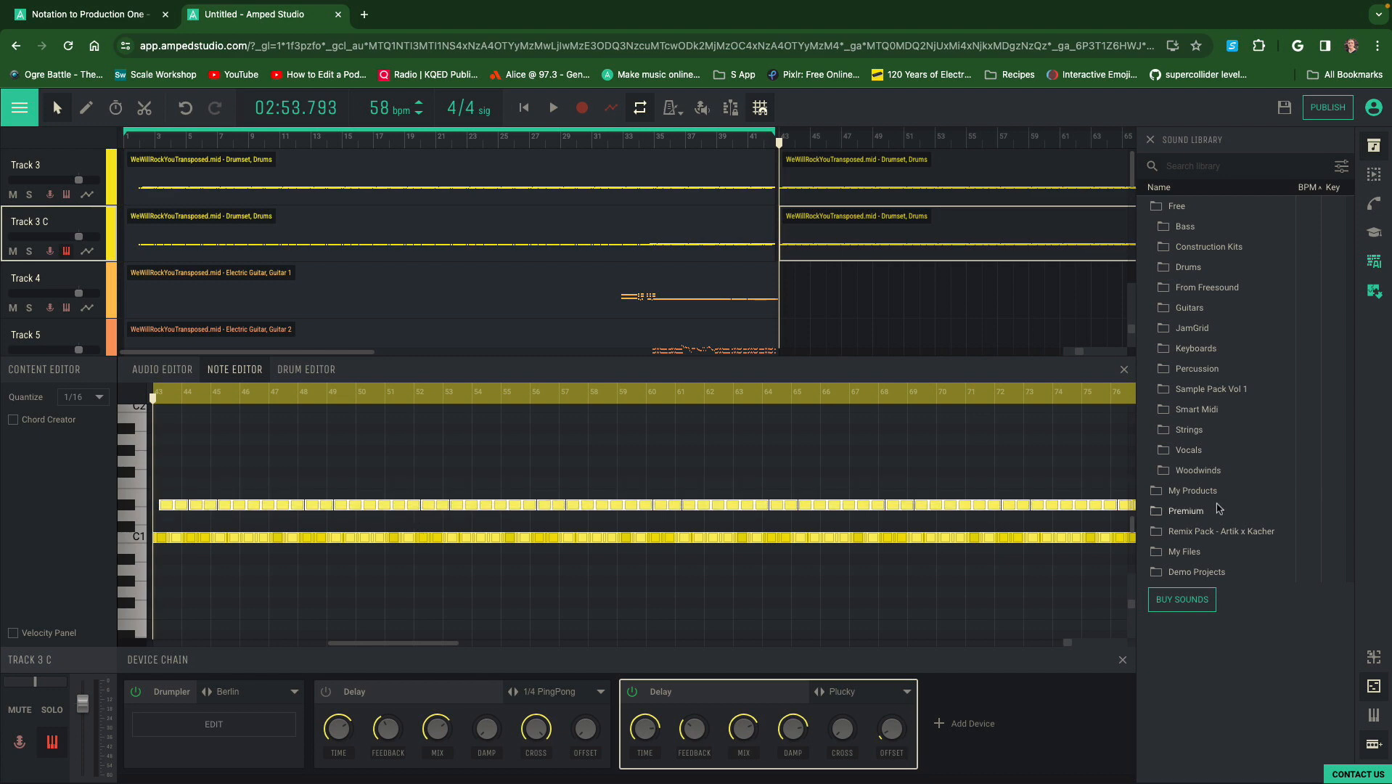
key(Delete)
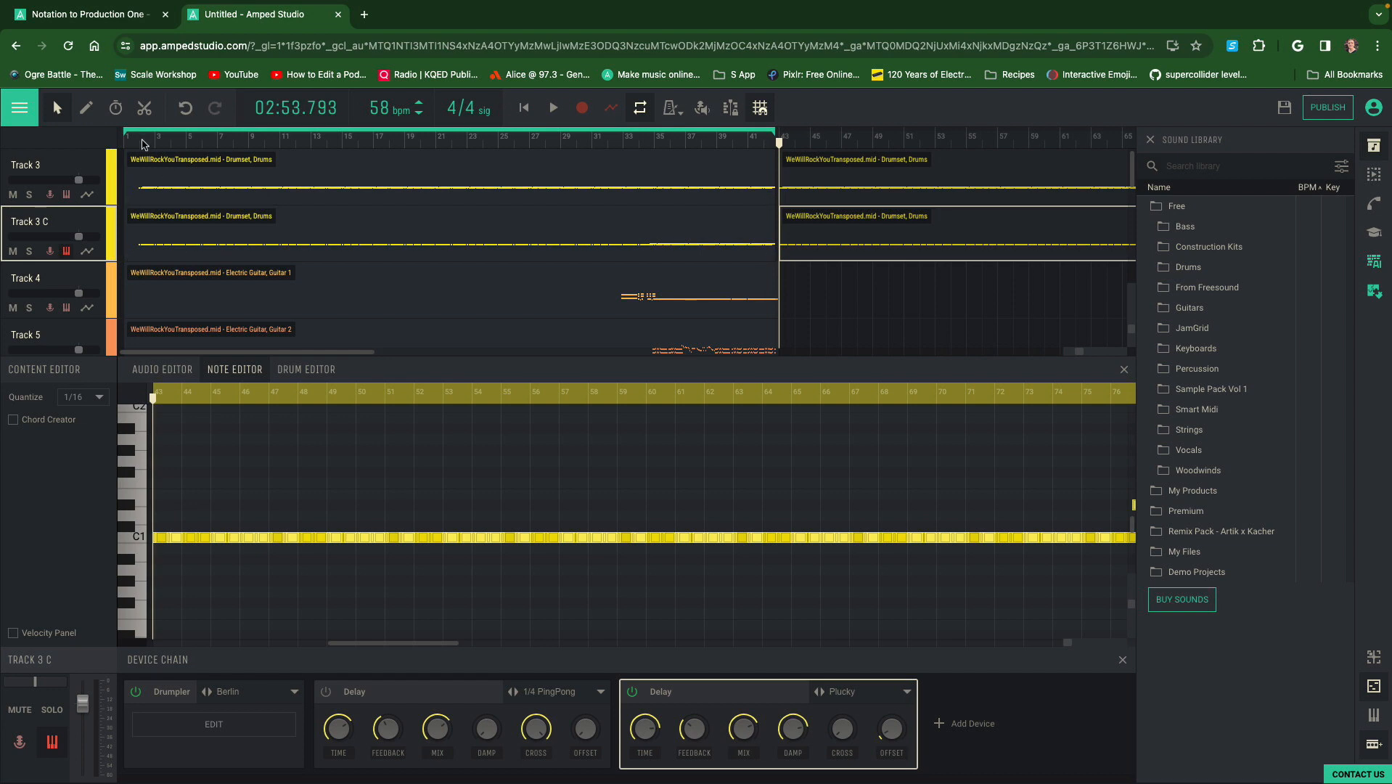
Play the arrangement from the start and reduce the second Delay's time to about 0.67 secs
key(space)
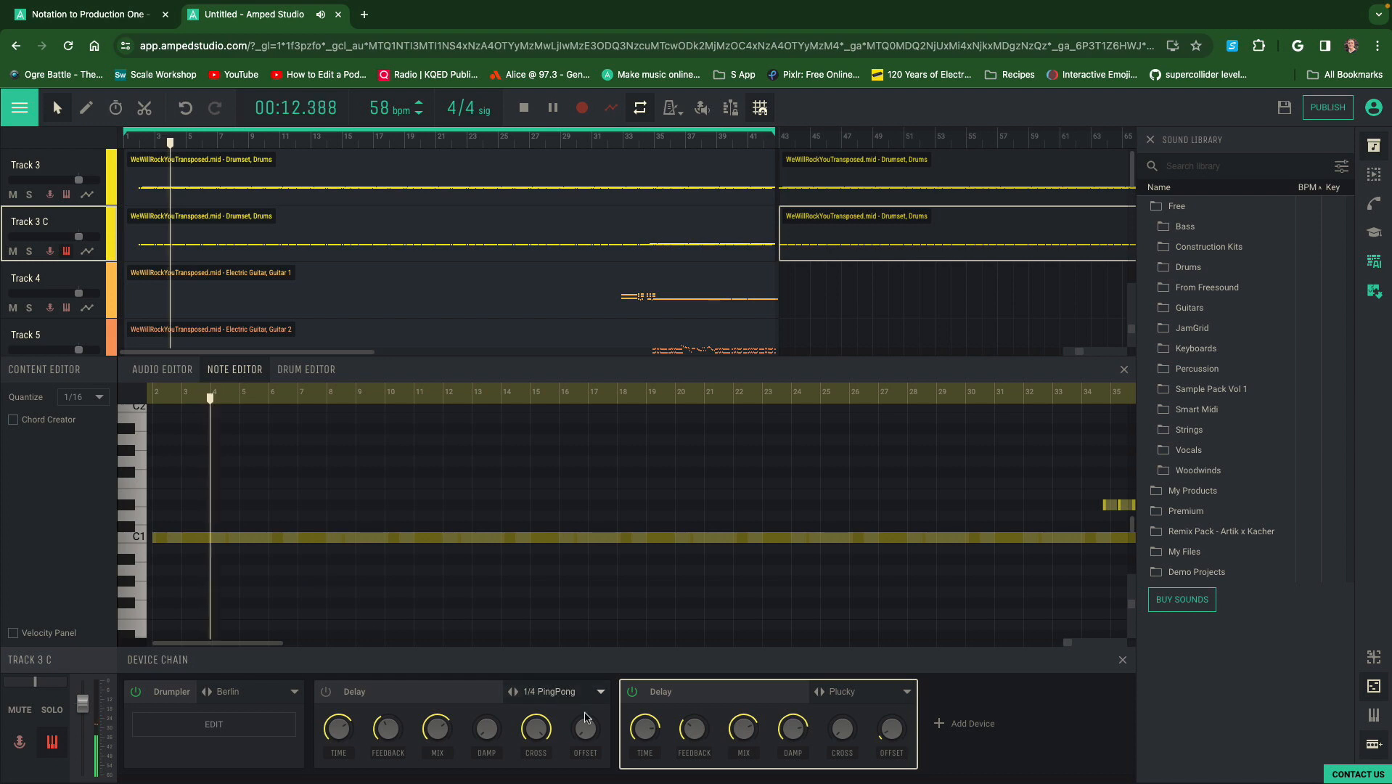
drag(649, 727, 651, 752)
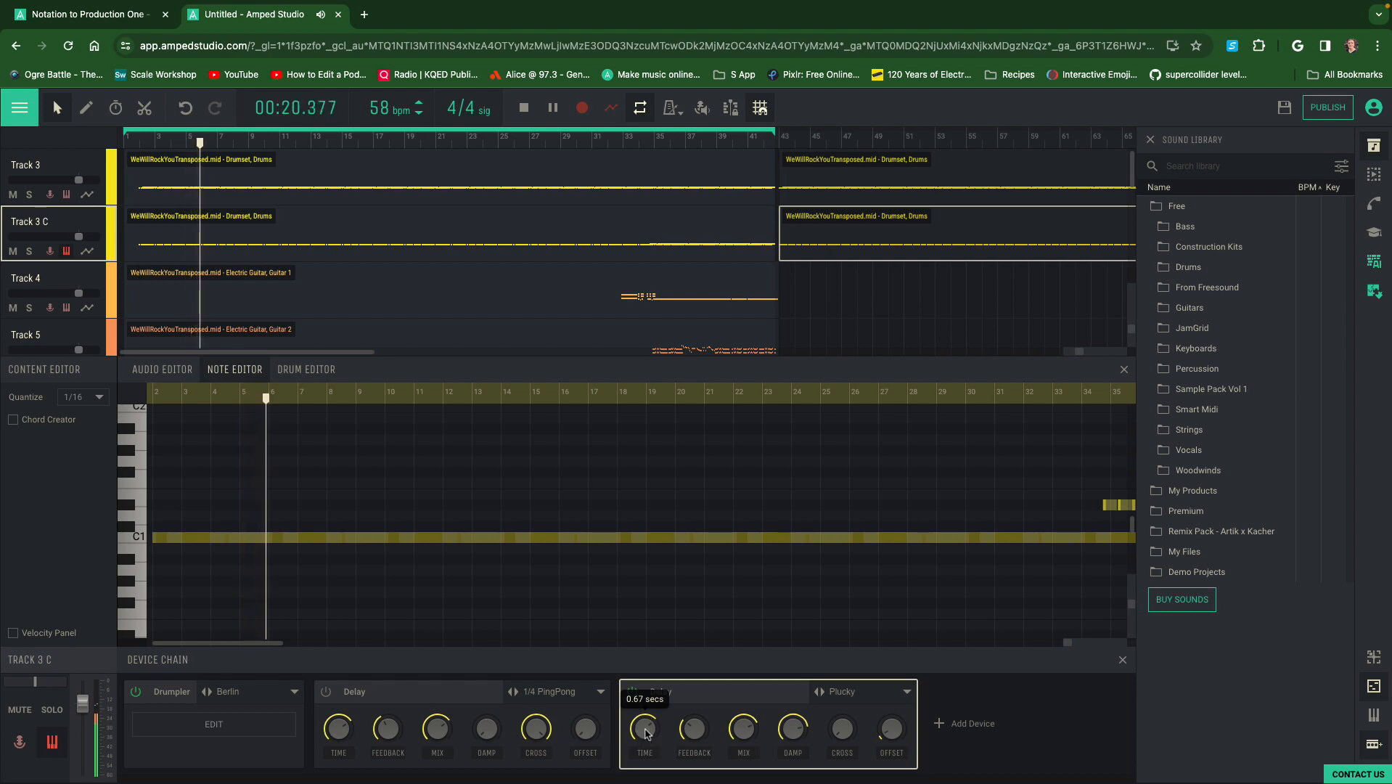
drag(645, 731, 647, 734)
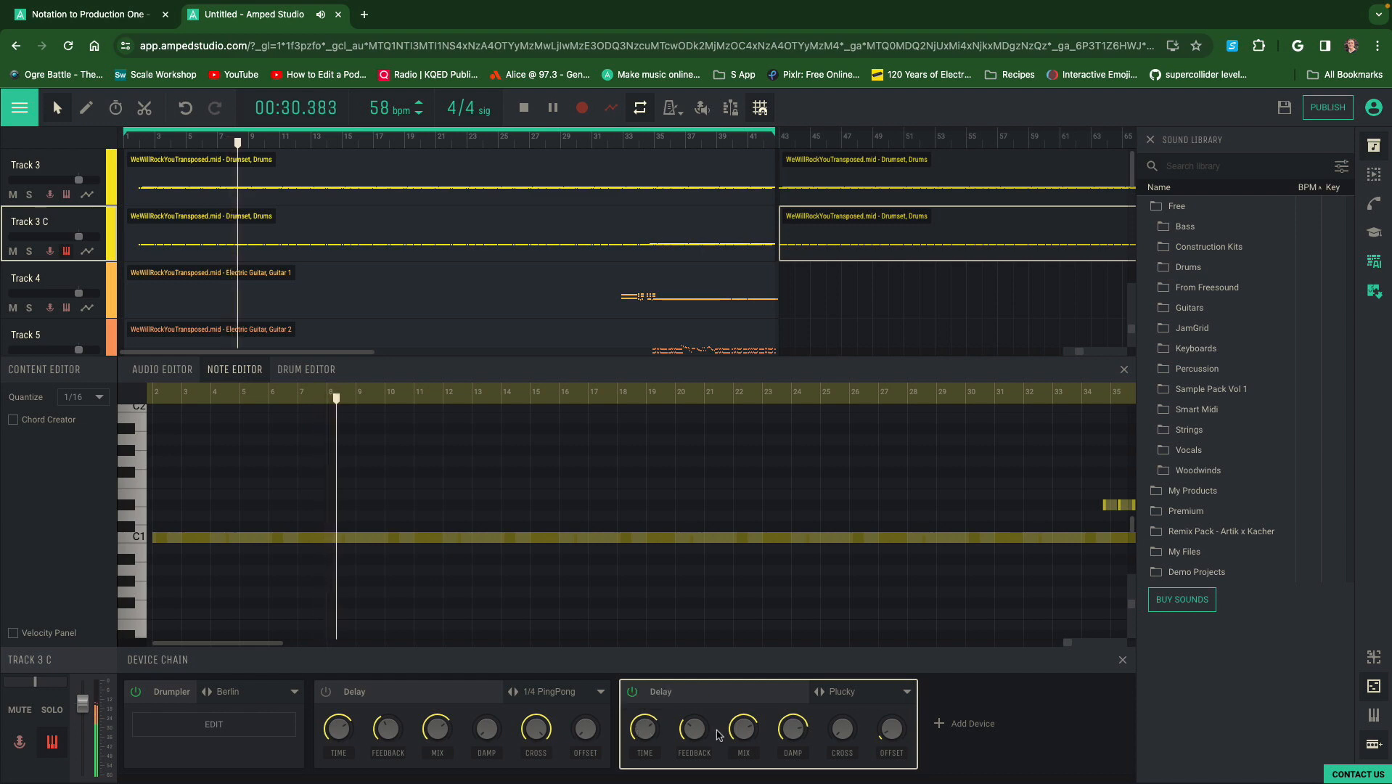
Fine-tune the second Delay's feedback to about 0.41 and compare the notes in the first Drumset regions of Track 3 and Track 3 C
mouse_move(697, 720)
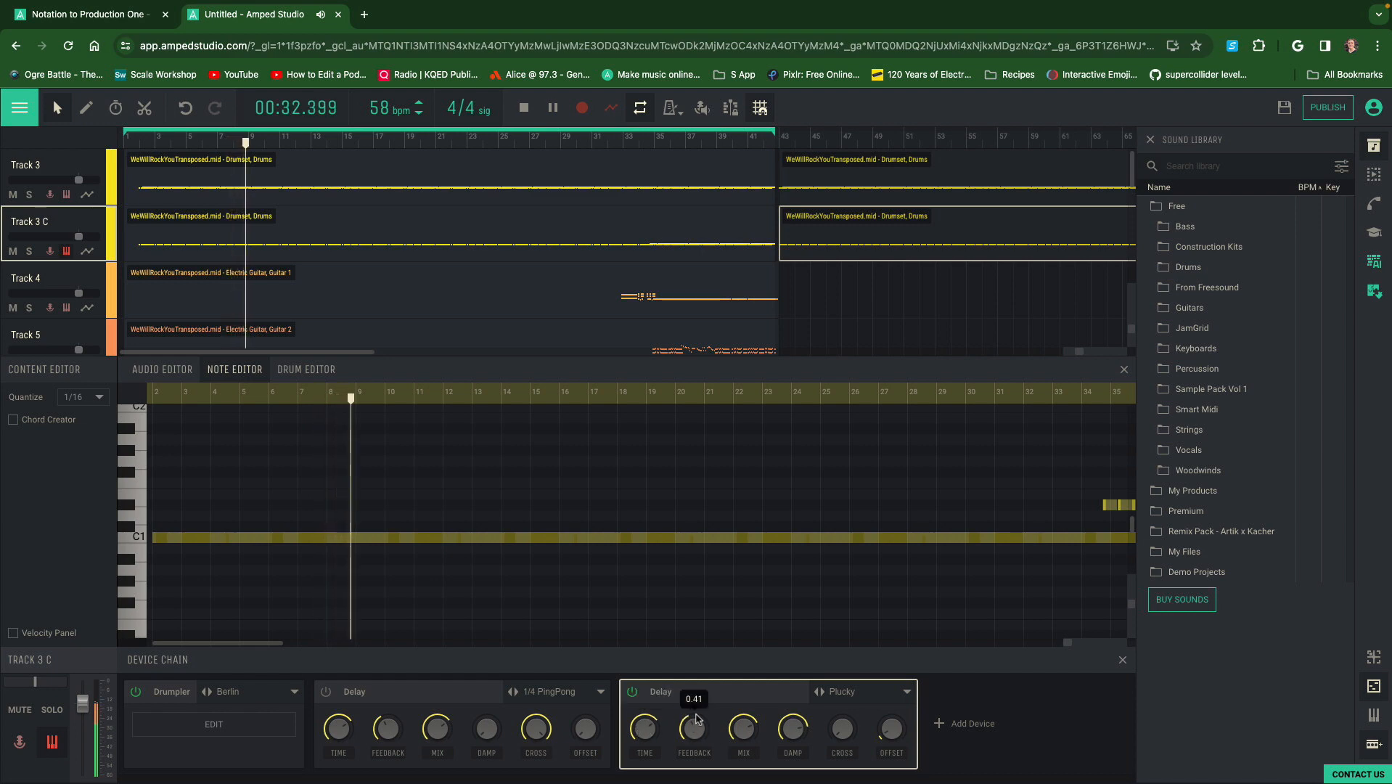
drag(697, 715, 697, 716)
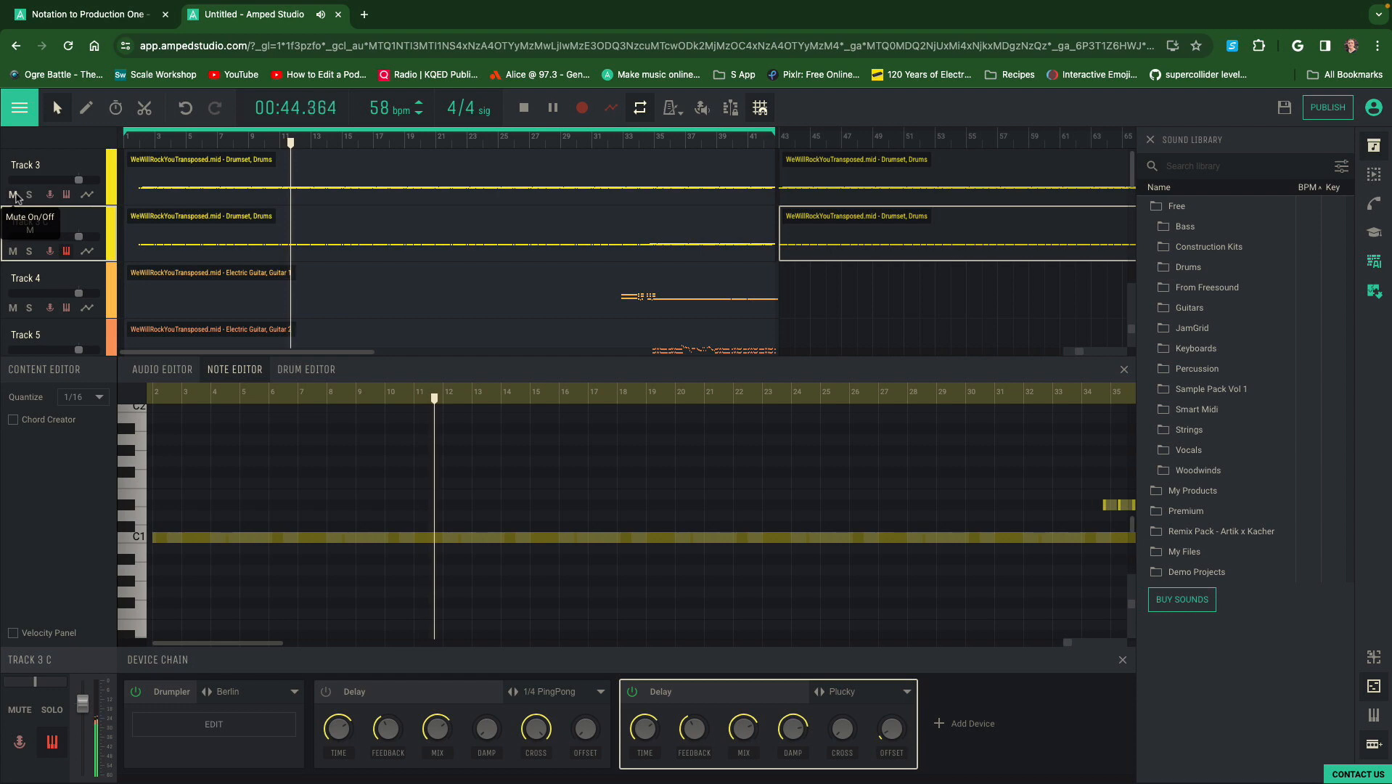
click(458, 166)
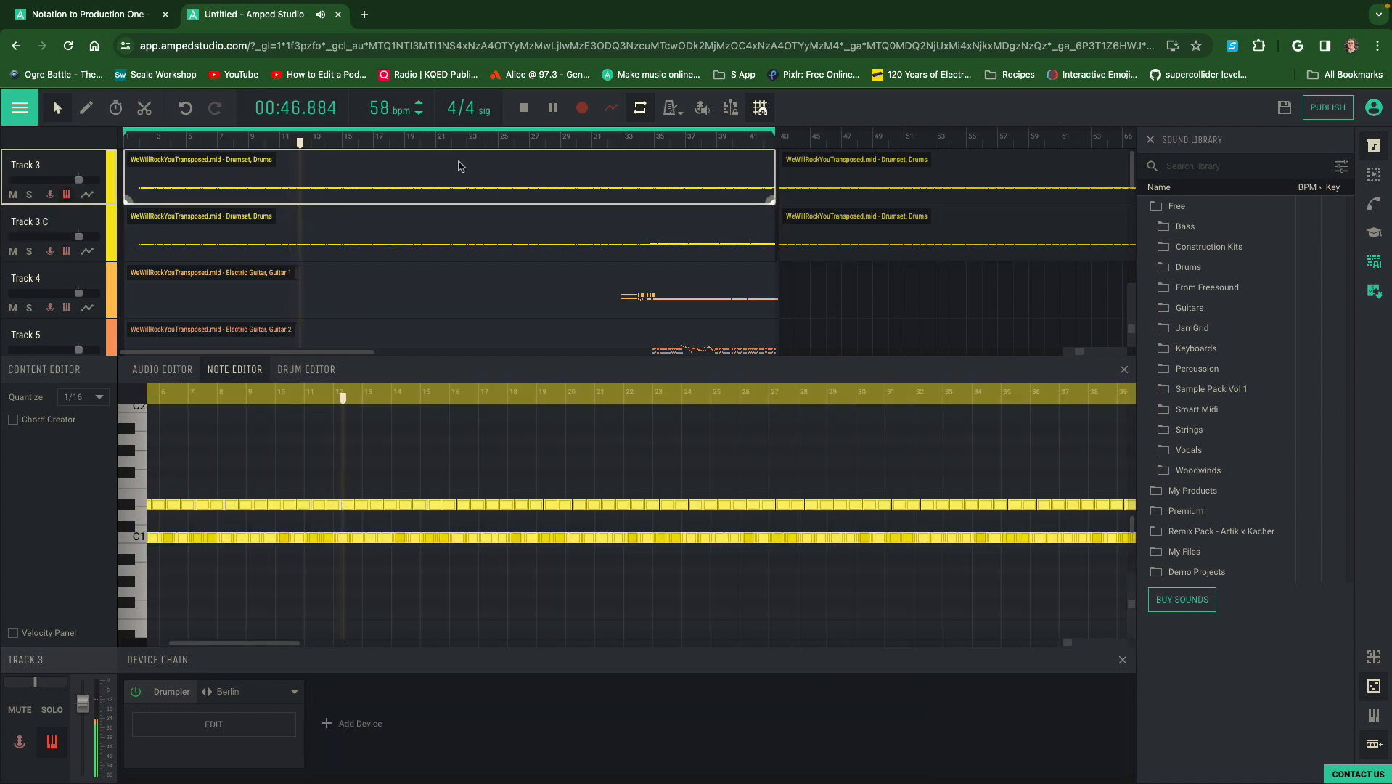
click(458, 236)
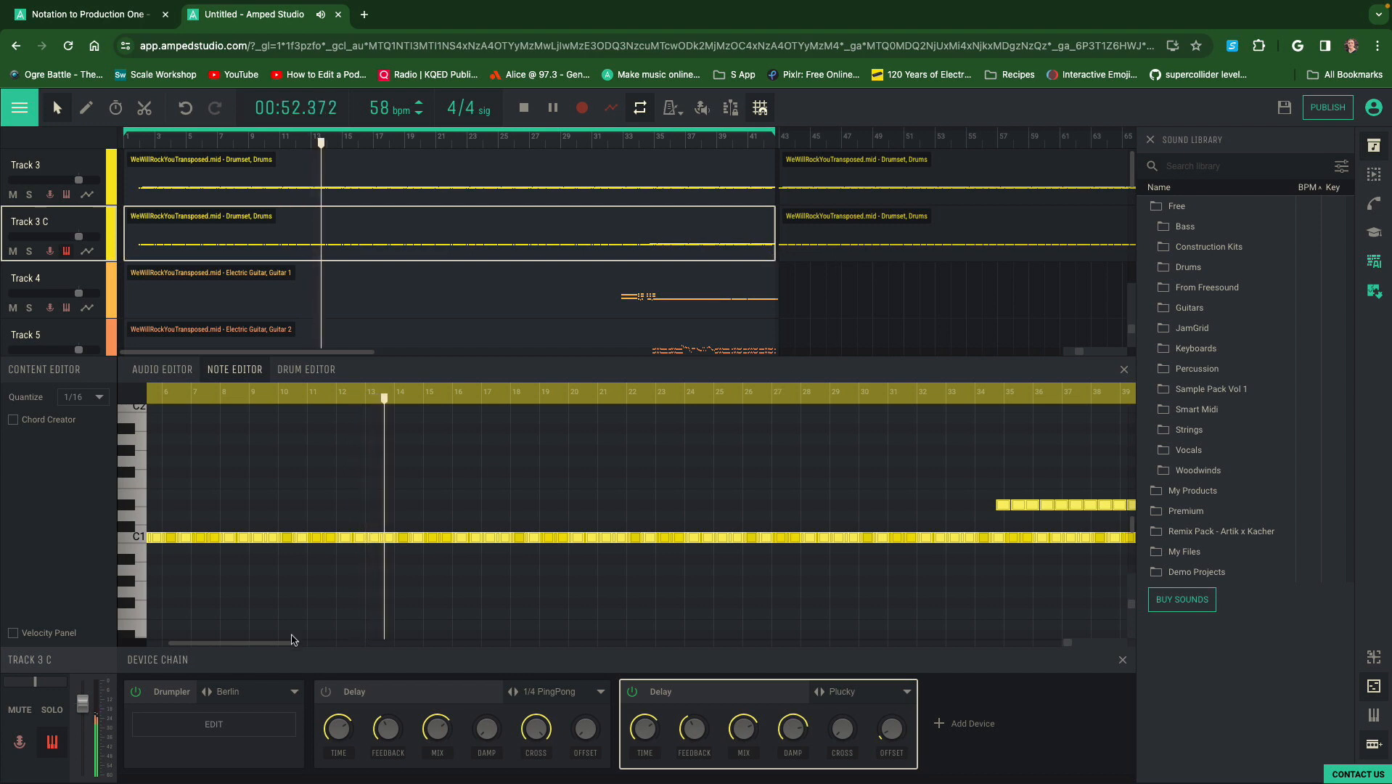
Delete the C1 notes in Track 3 C's second Drumset region from measure 43 to about measure 76
drag(279, 647, 395, 663)
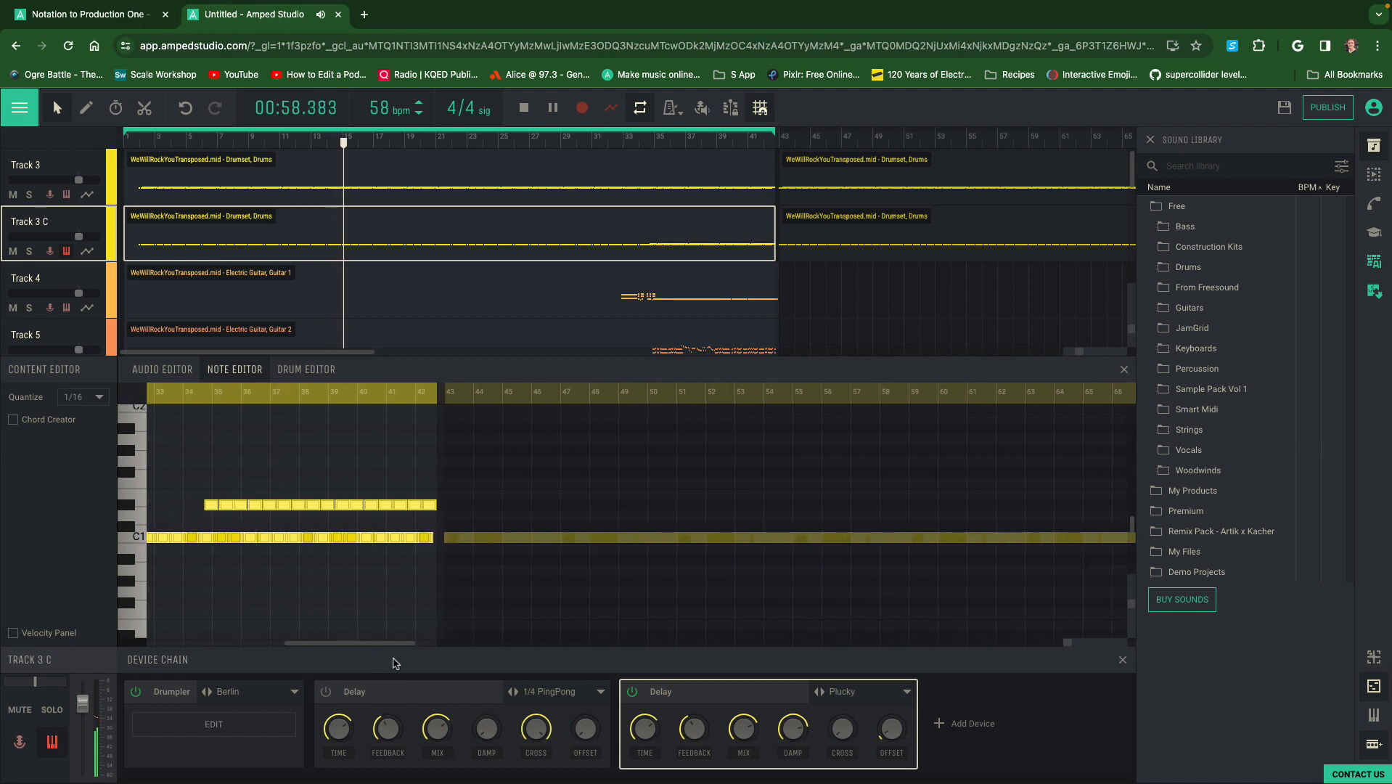
mouse_move(396, 662)
mouse_down()
mouse_move(554, 686)
mouse_move(419, 666)
mouse_up()
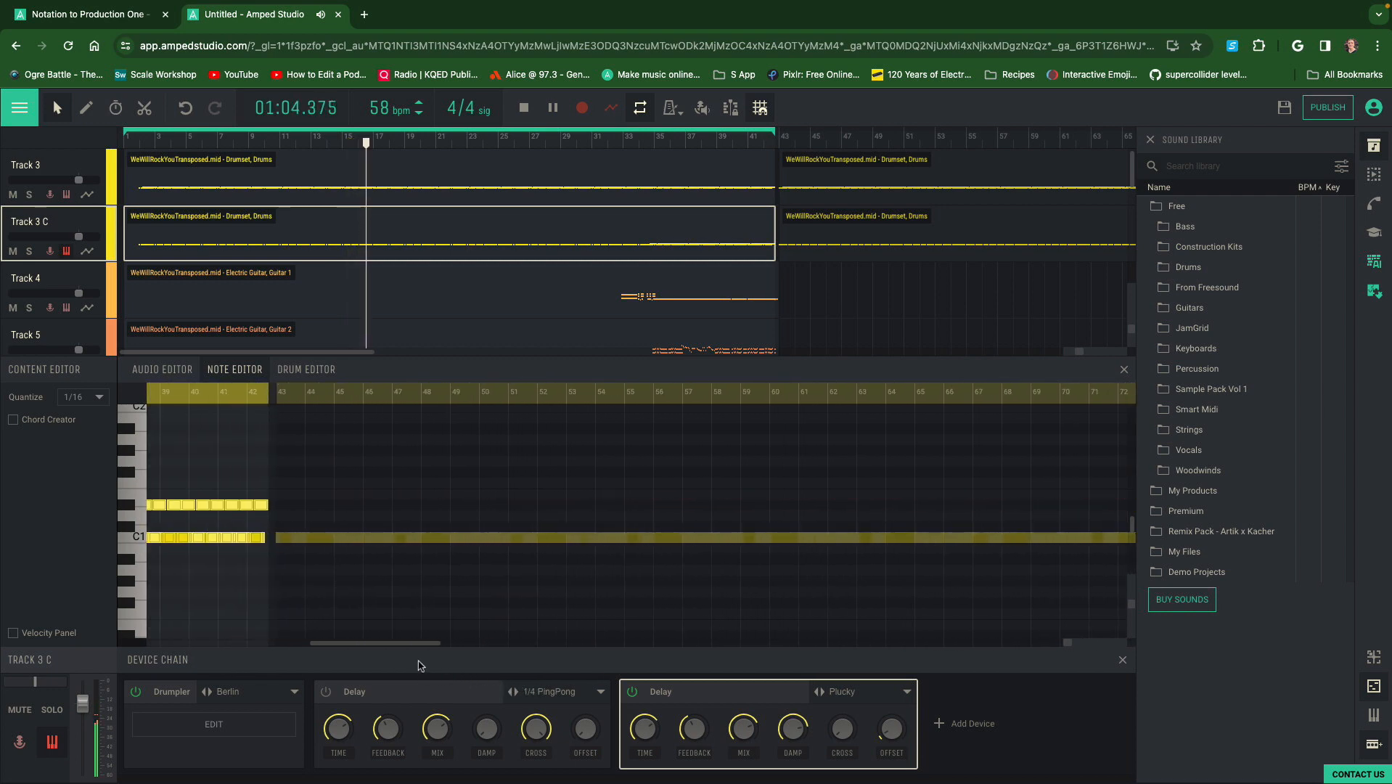
click(312, 515)
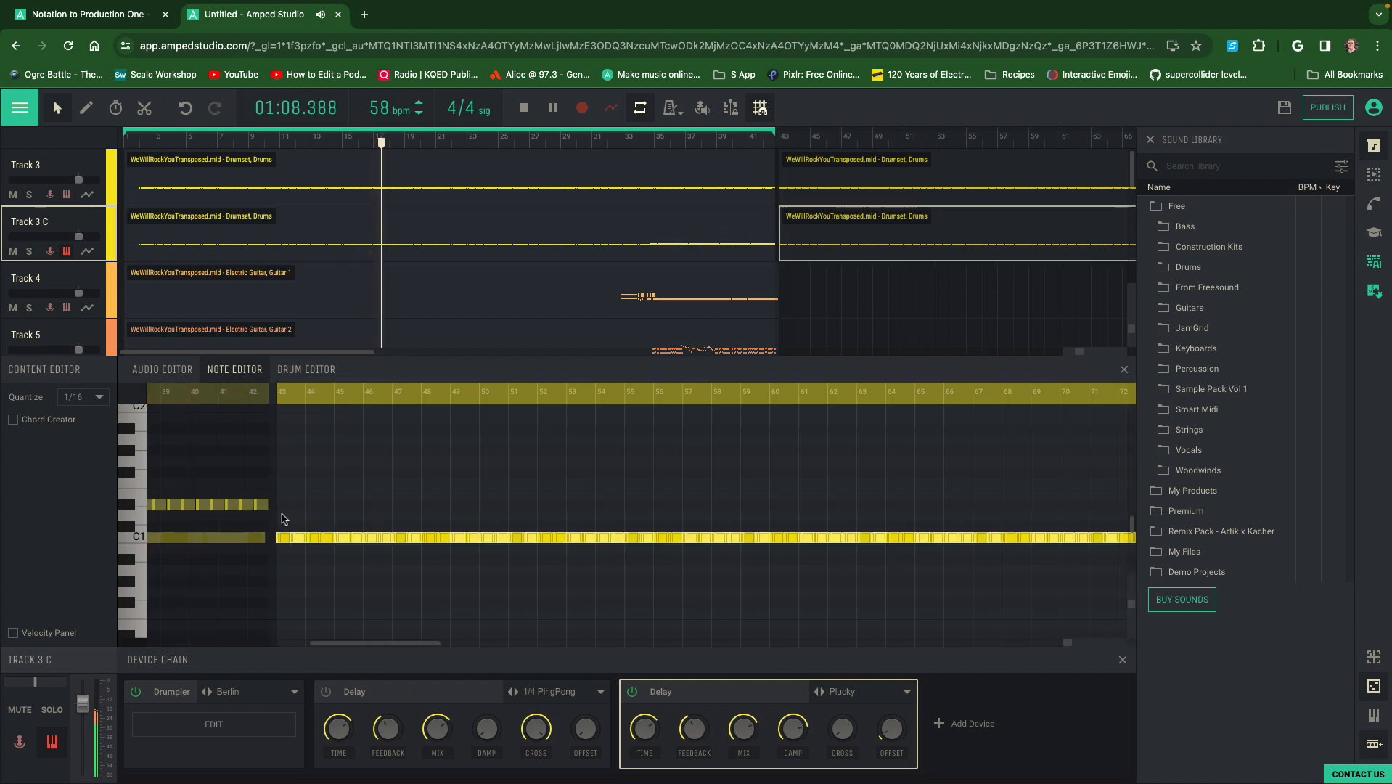
drag(280, 515, 1046, 577)
key(Delete)
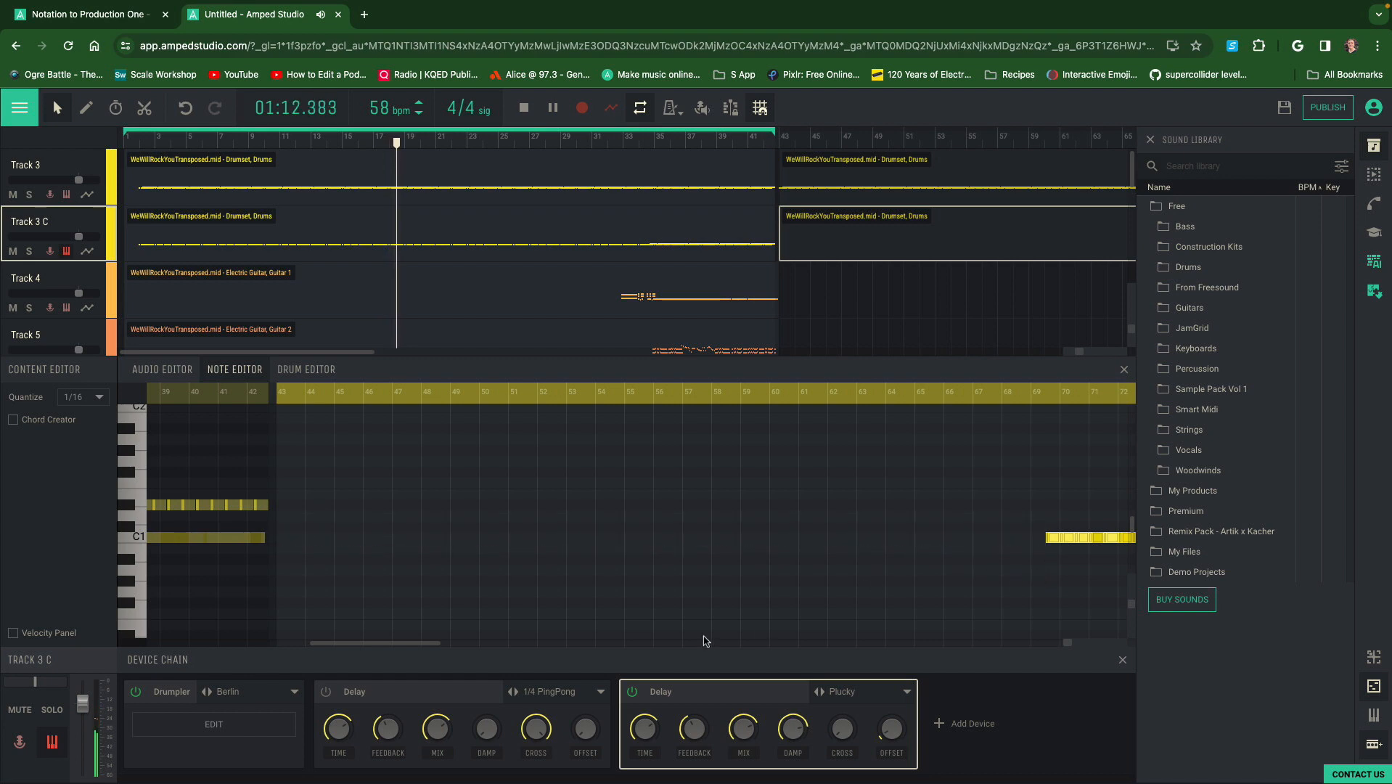
drag(436, 647, 518, 655)
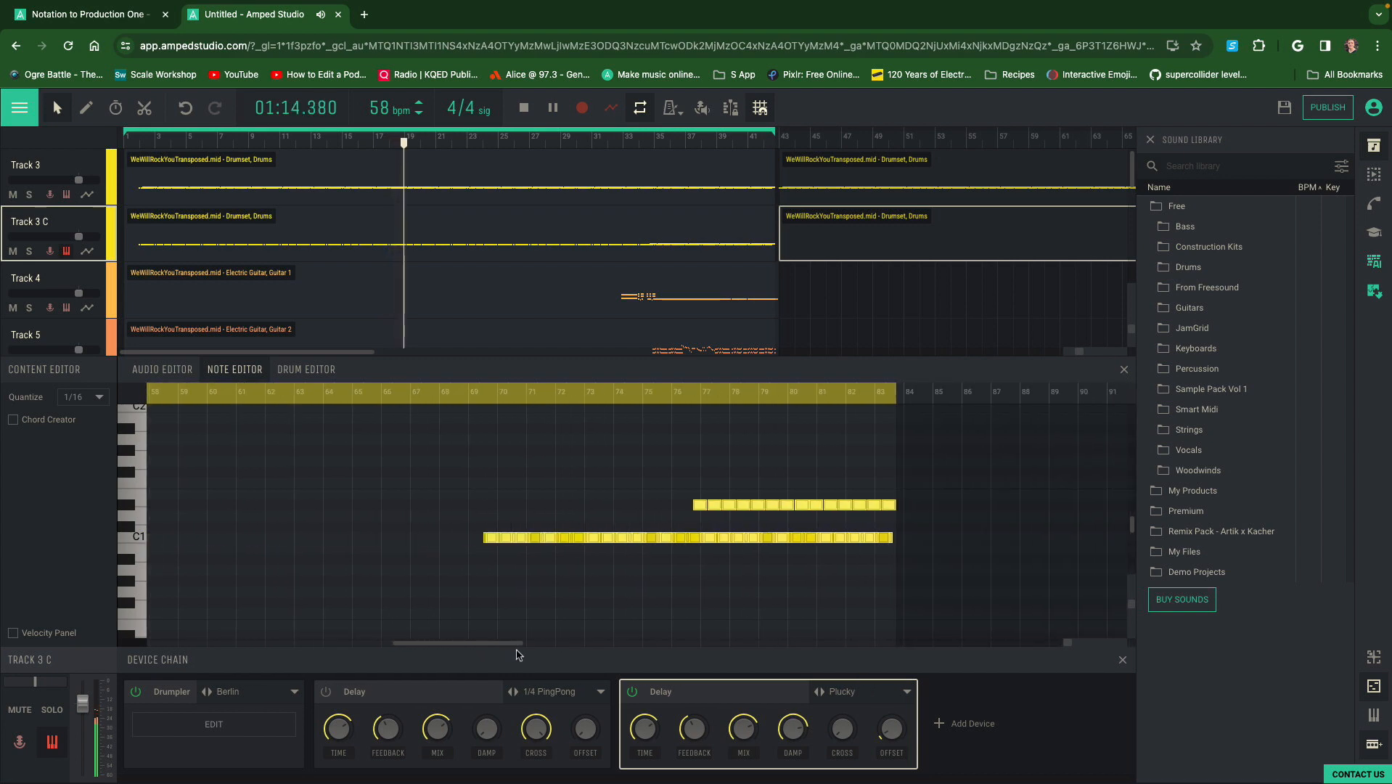
drag(441, 486, 674, 573)
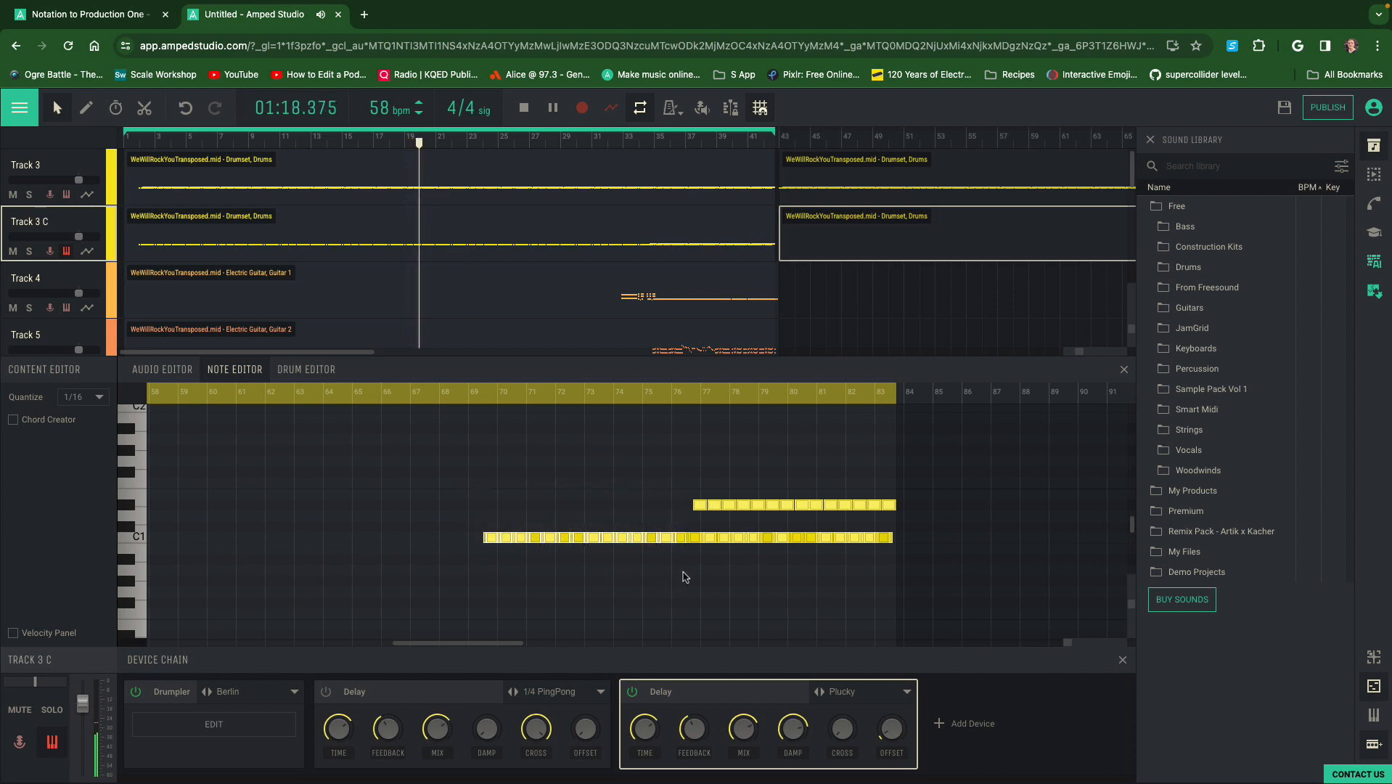
key(Delete)
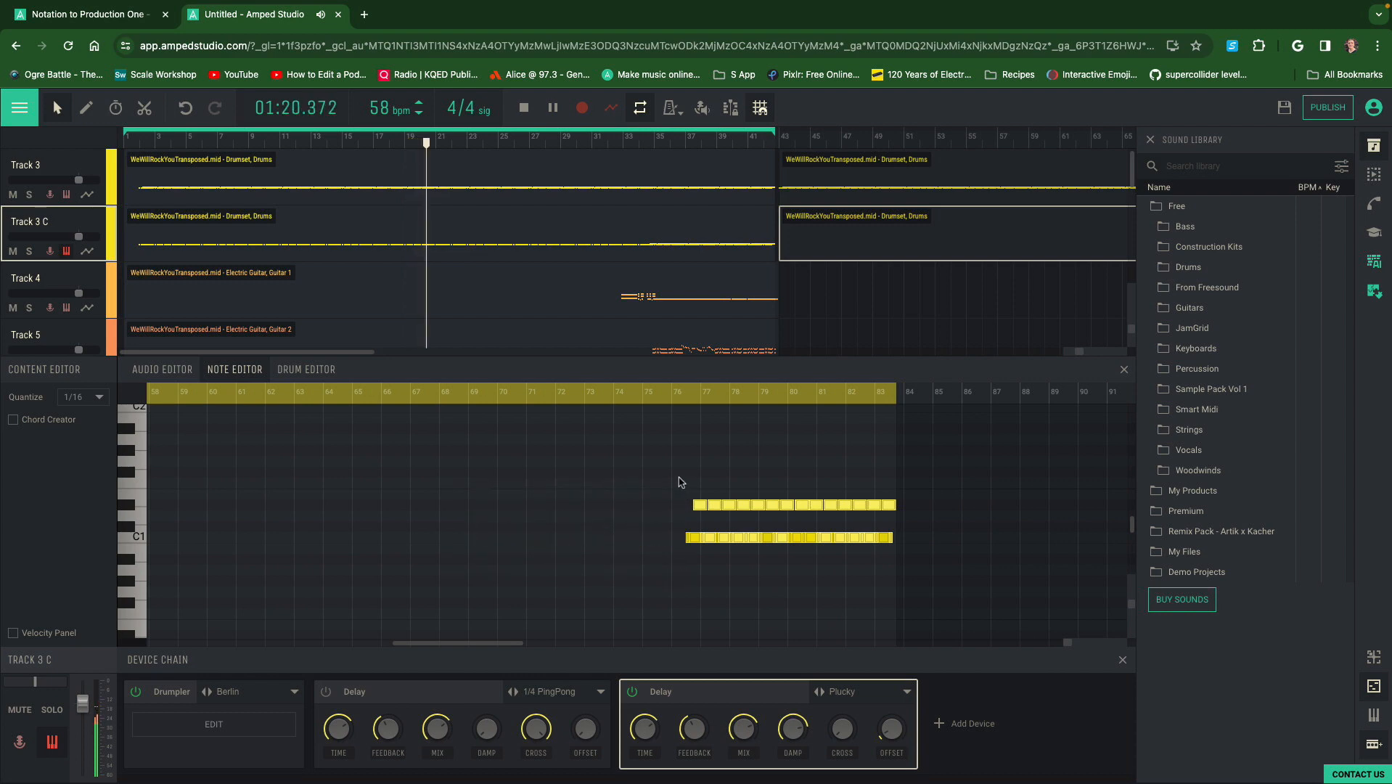
Move the remaining two rows of notes to the start of the region at measure 43, lower row on C1, and stop playback
drag(680, 481, 951, 573)
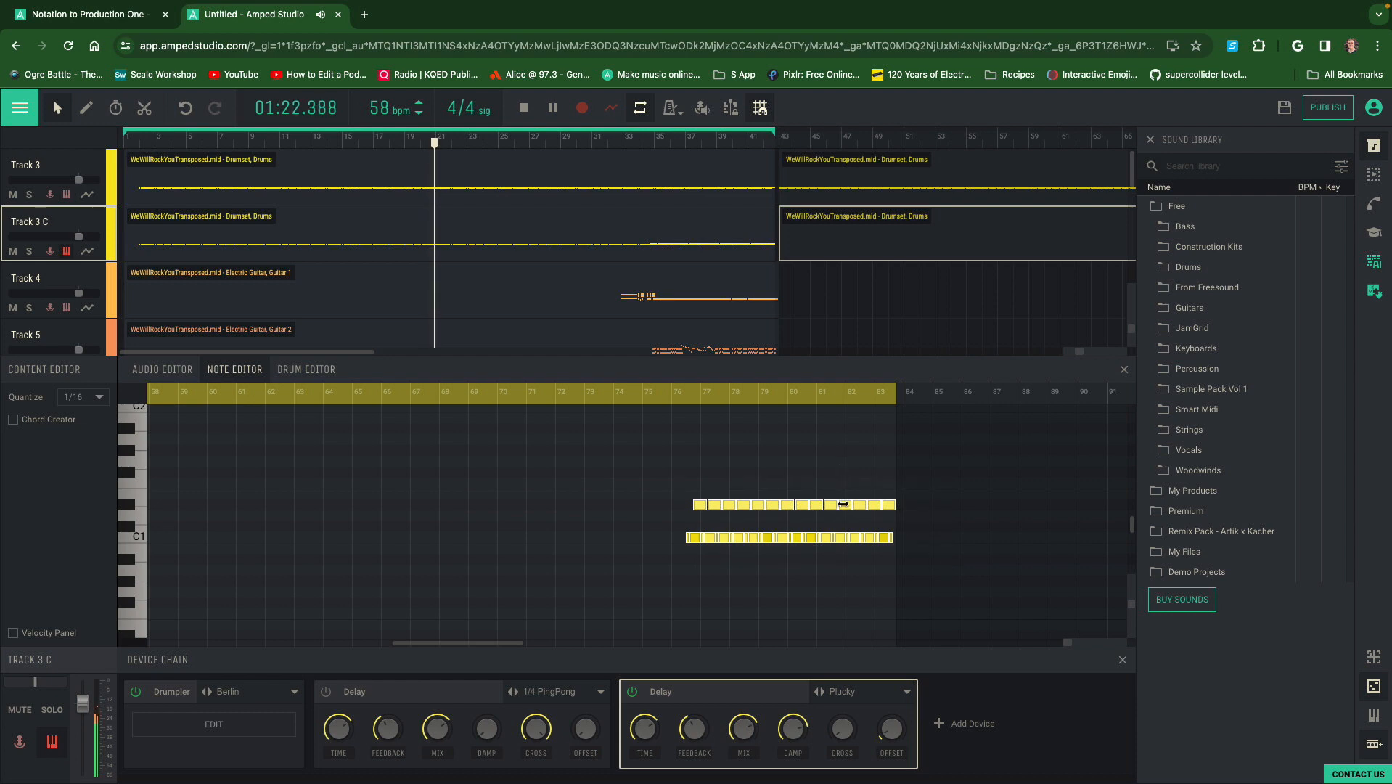
drag(845, 506, 251, 499)
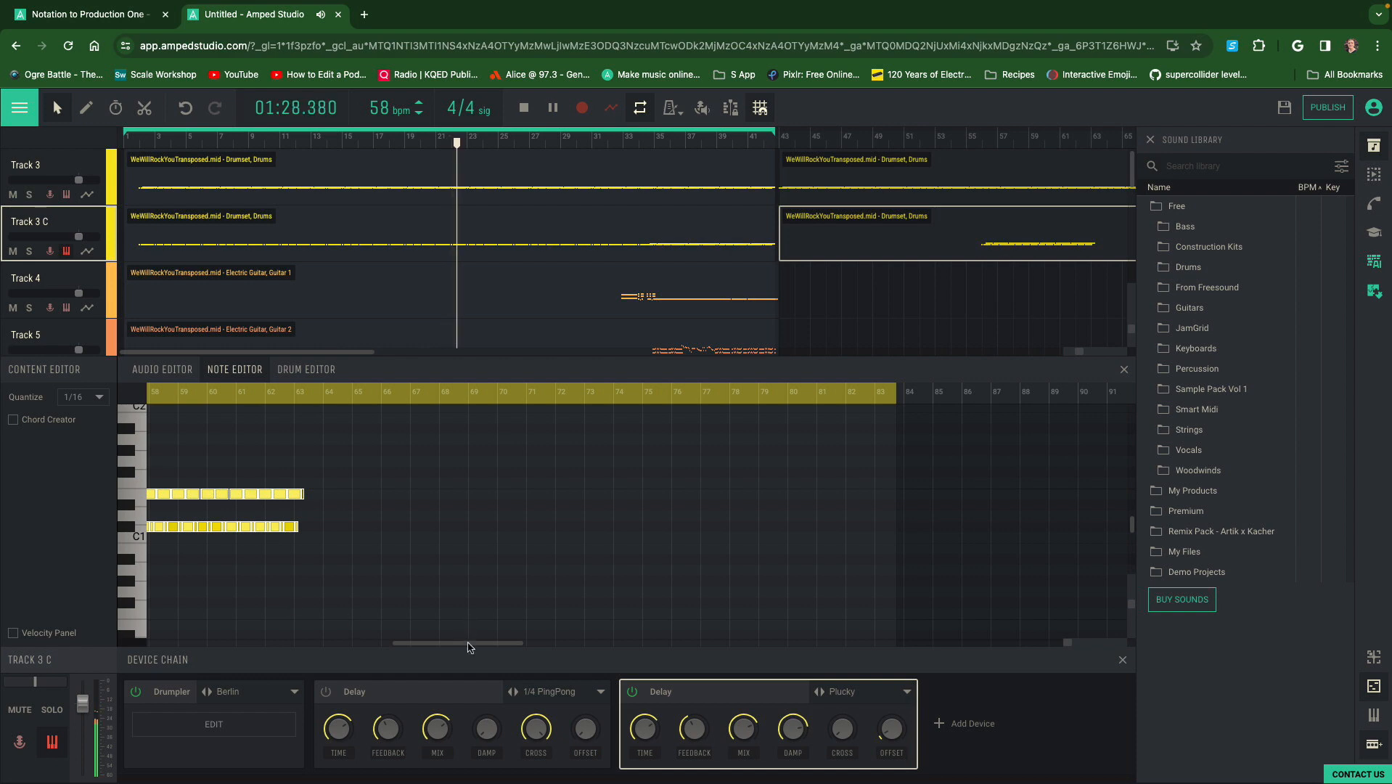
drag(468, 643, 363, 663)
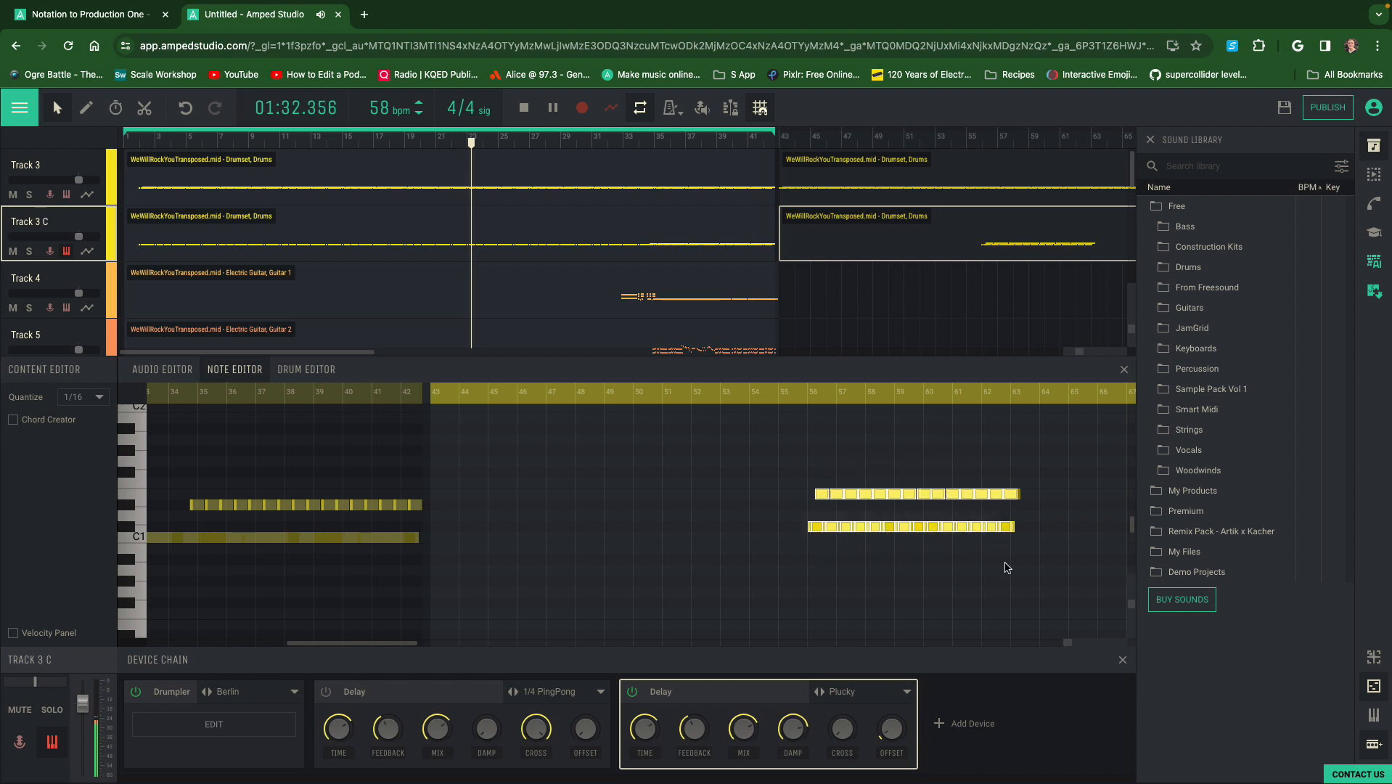
drag(933, 527, 558, 545)
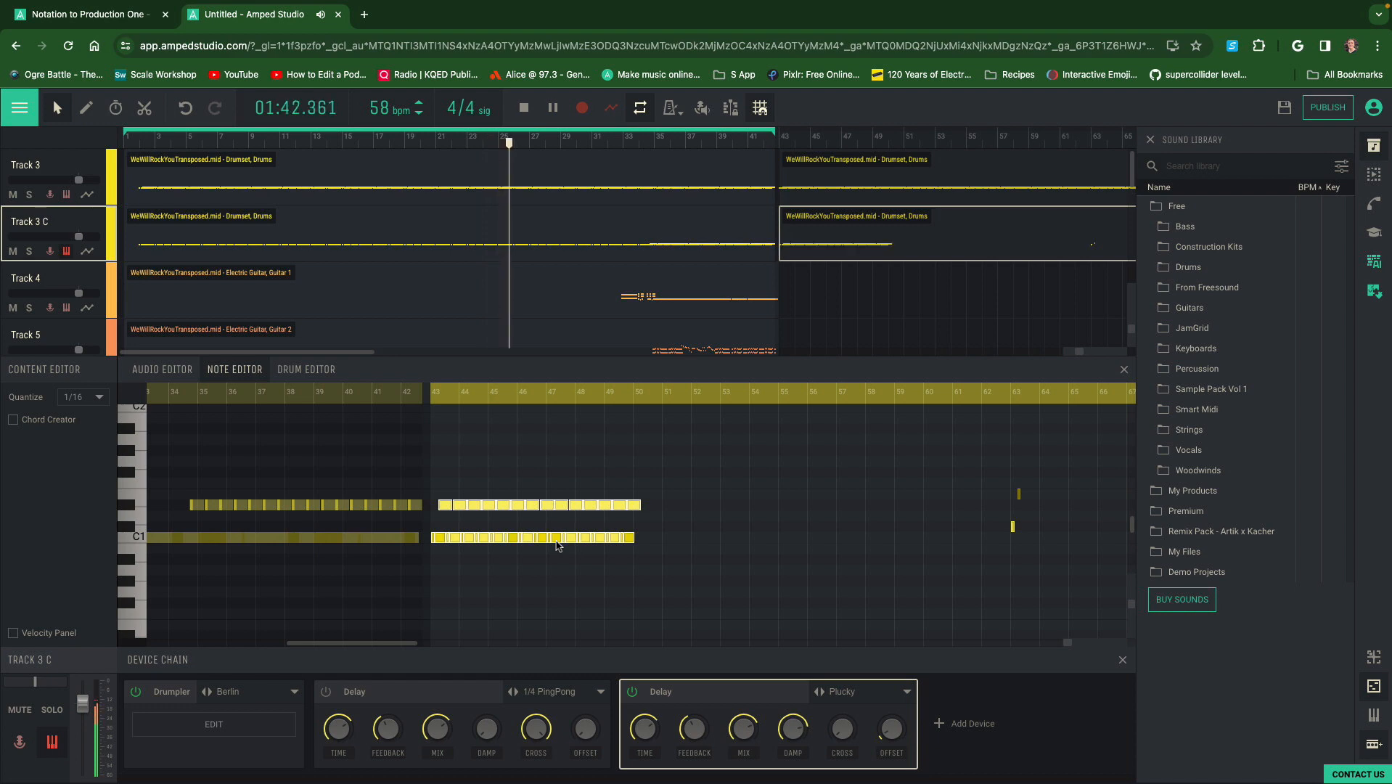
key(space)
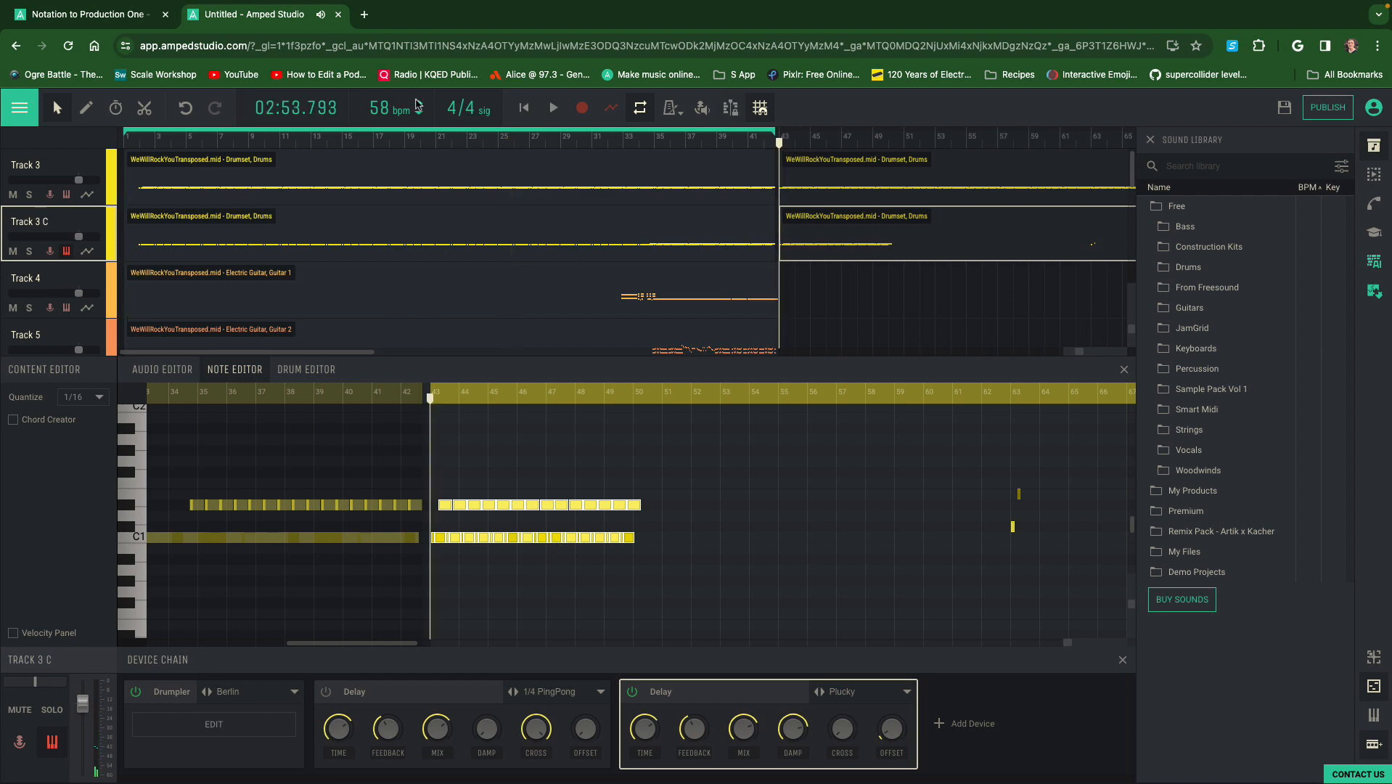
Turn off looping, close the Note Editor, and play the arrangement from about measure 31 past measure 43
click(639, 110)
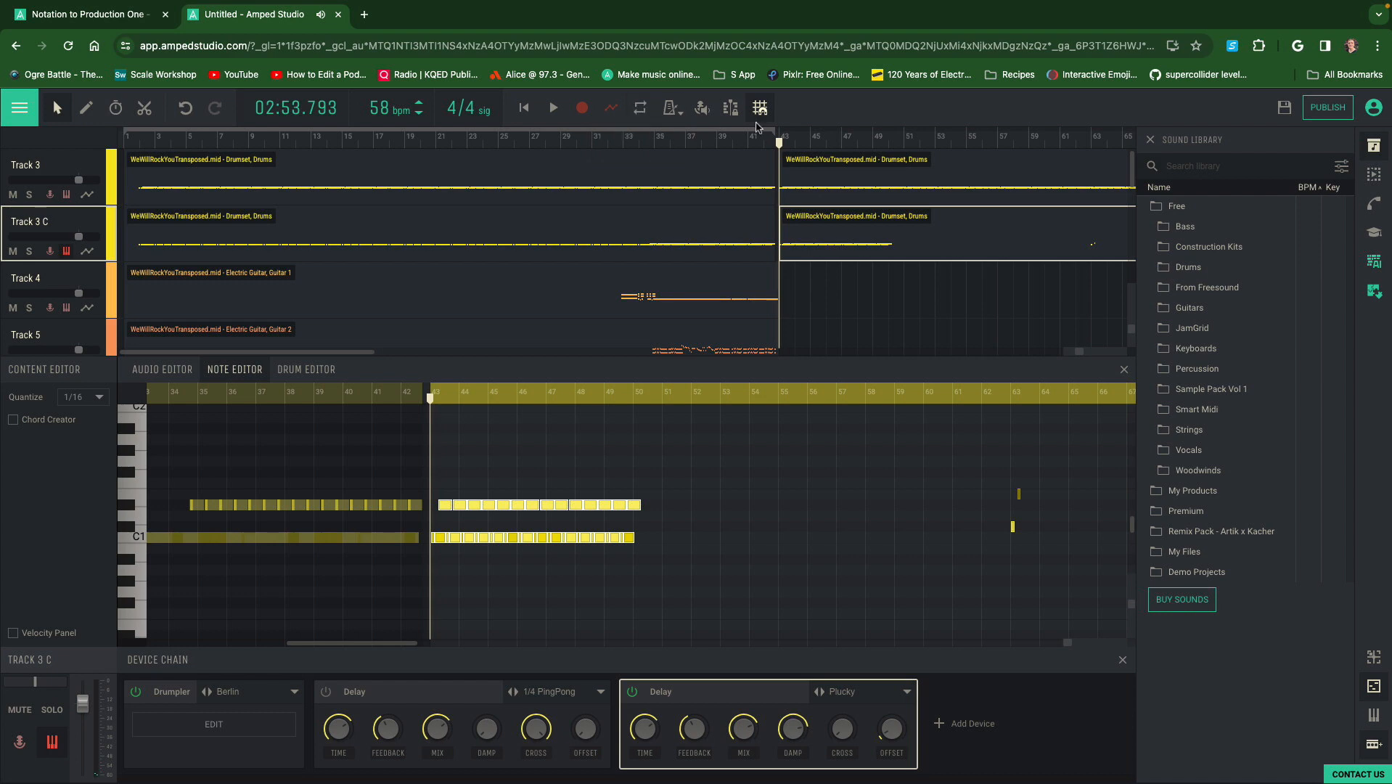
drag(780, 144, 605, 151)
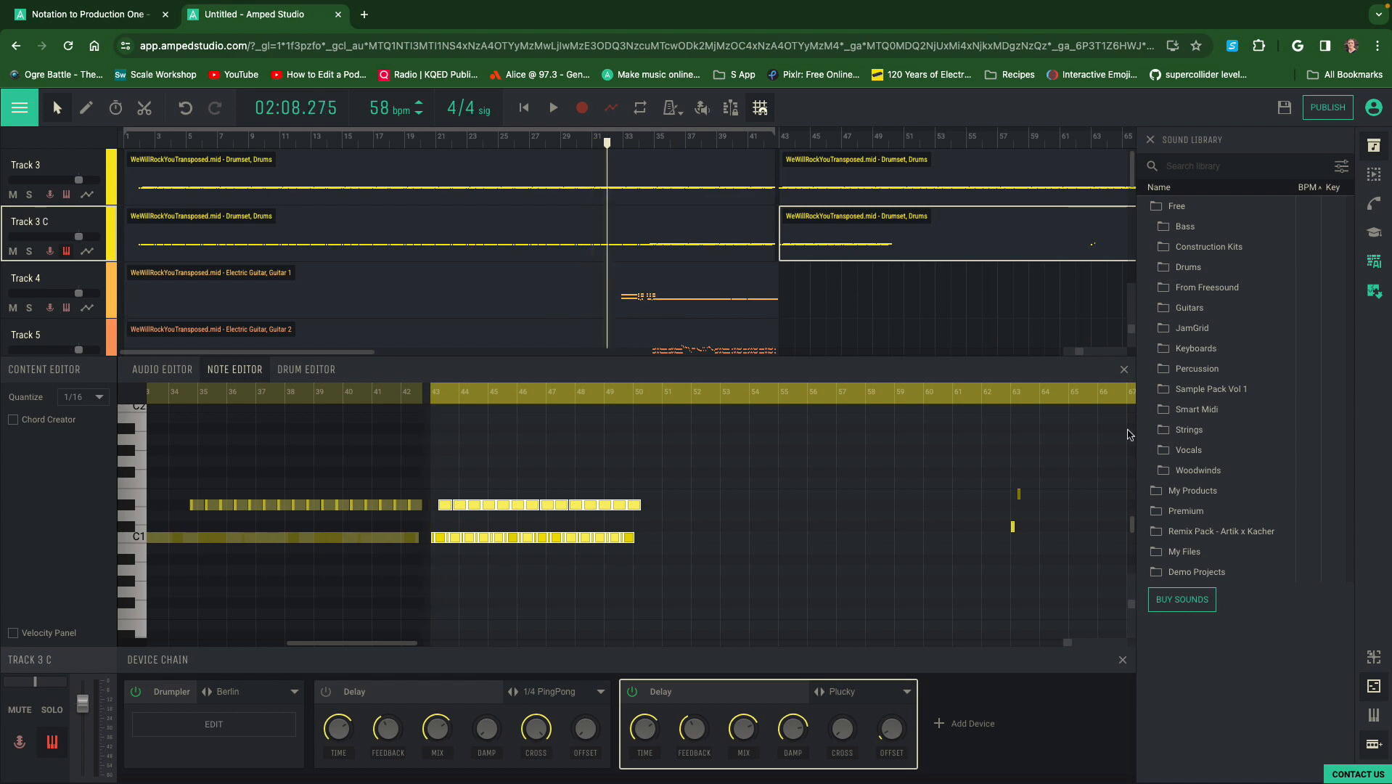
click(1123, 371)
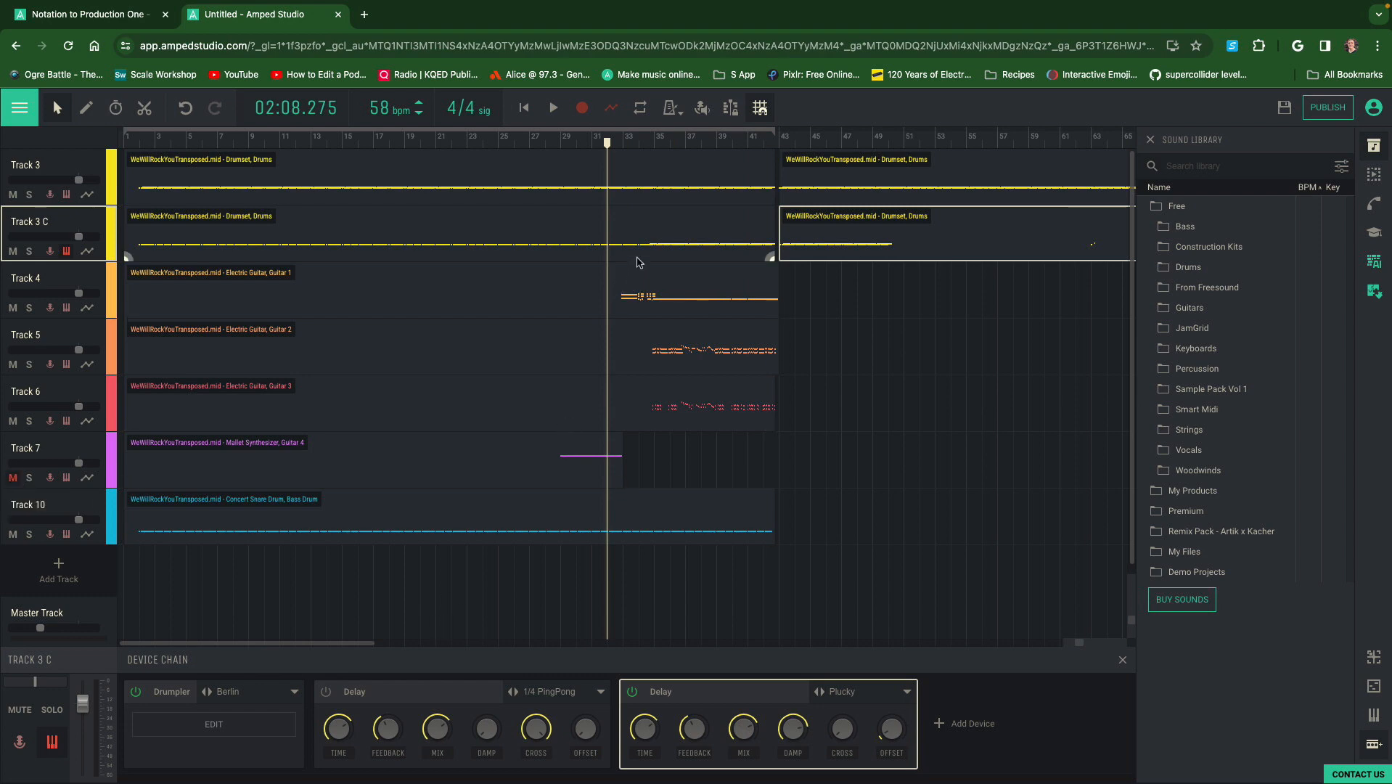
drag(608, 145, 591, 145)
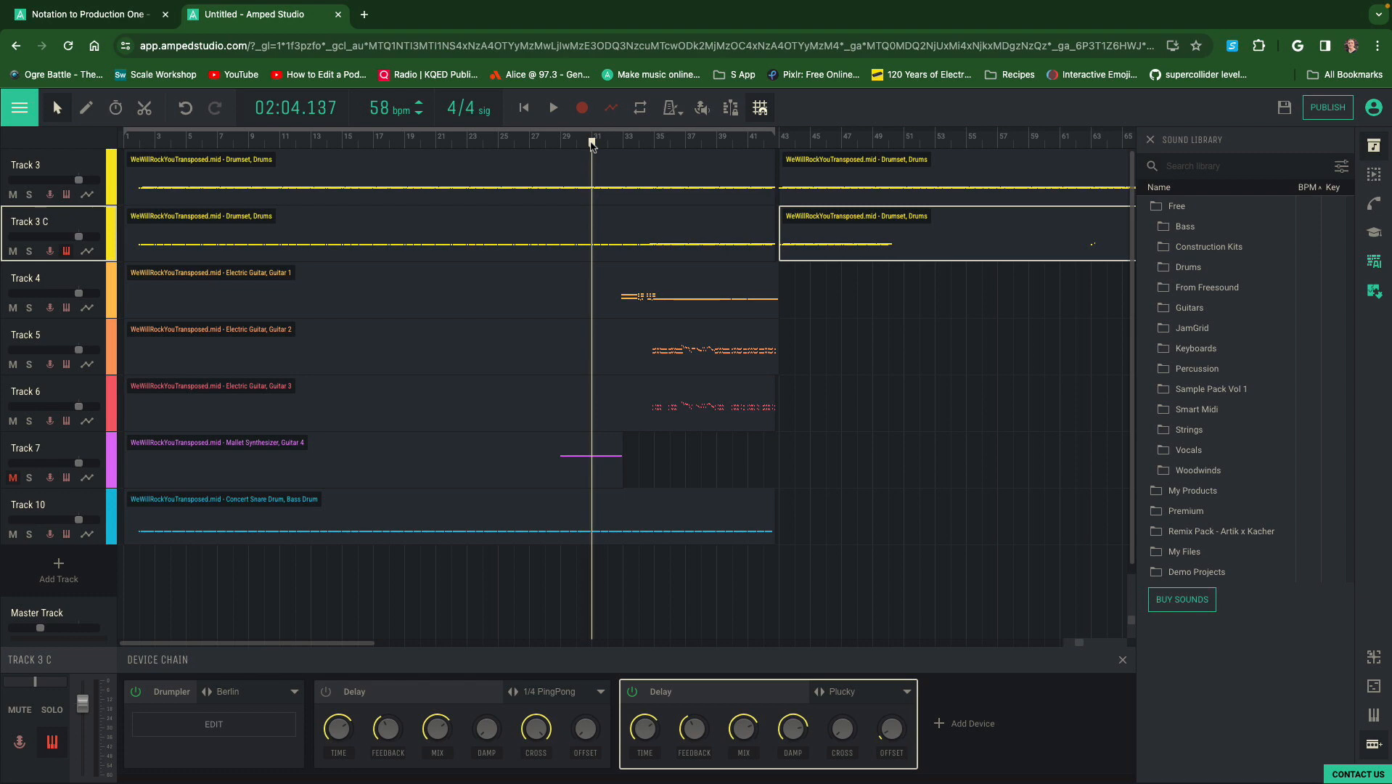
key(space)
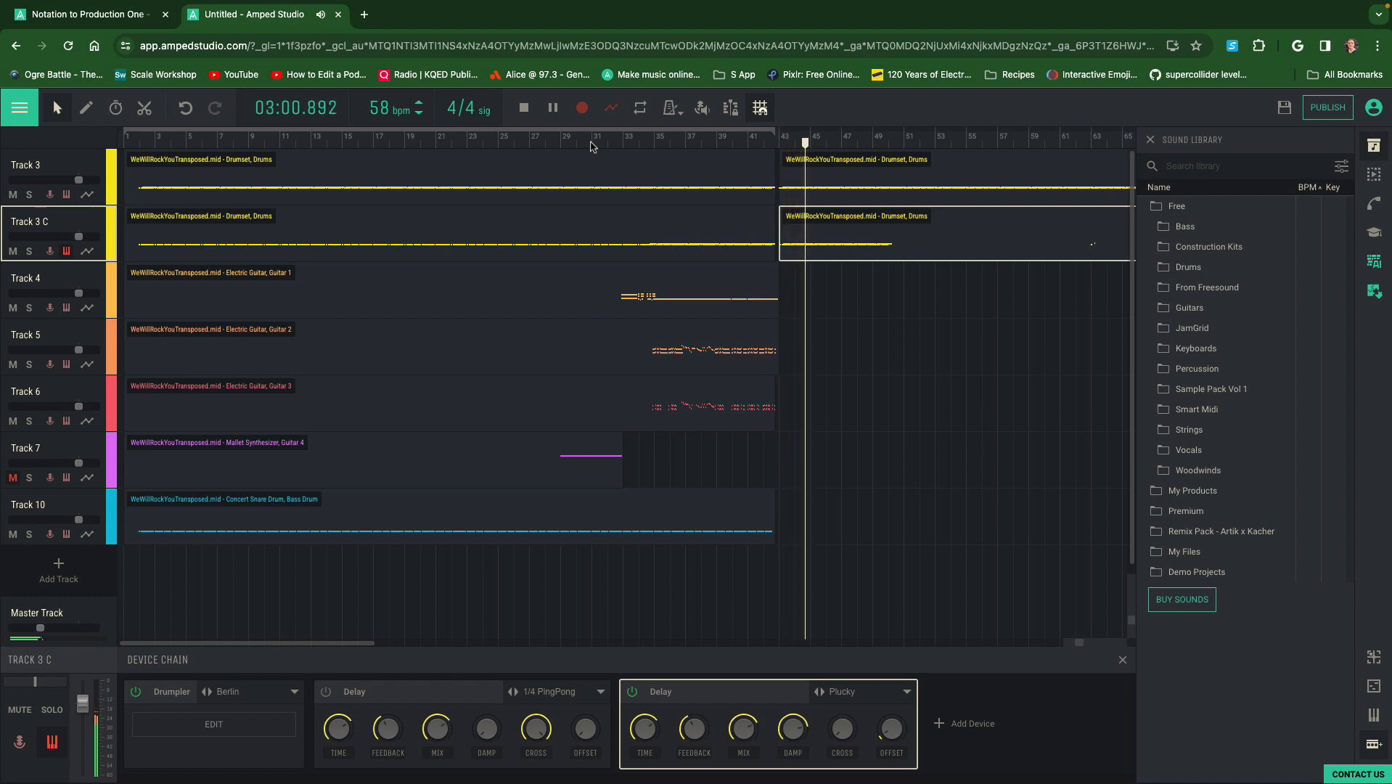
click(593, 143)
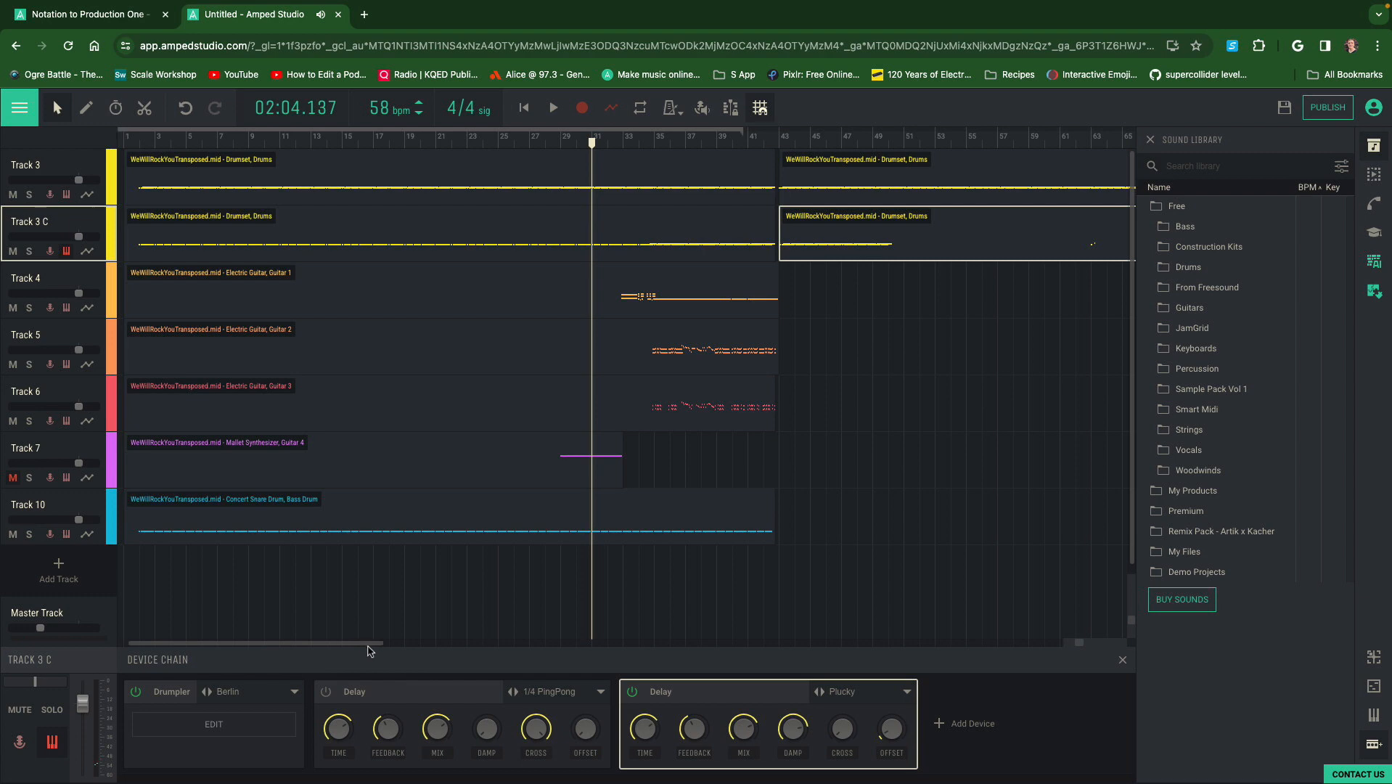
Delete the second Drumset region of Track 3, which starts at measure 43
drag(356, 645, 441, 647)
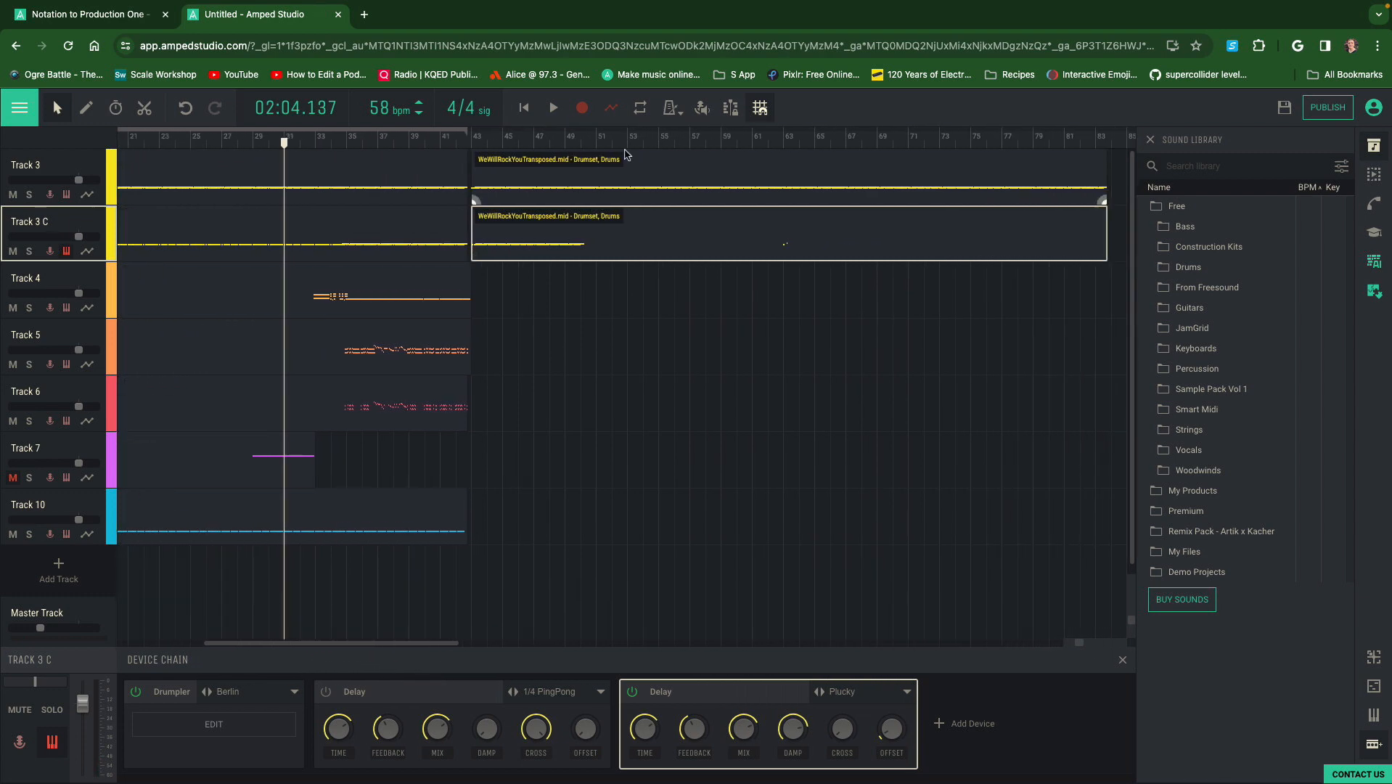
click(630, 173)
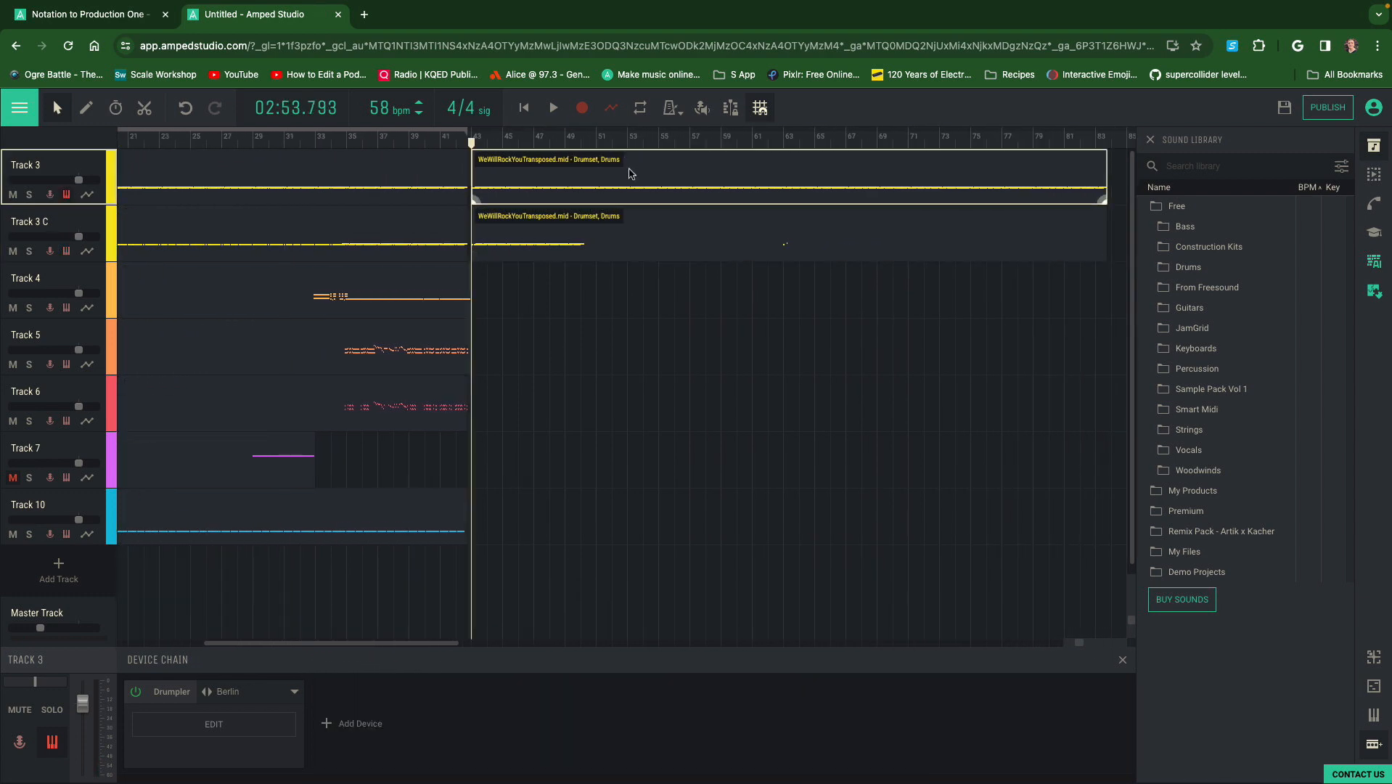
key(Delete)
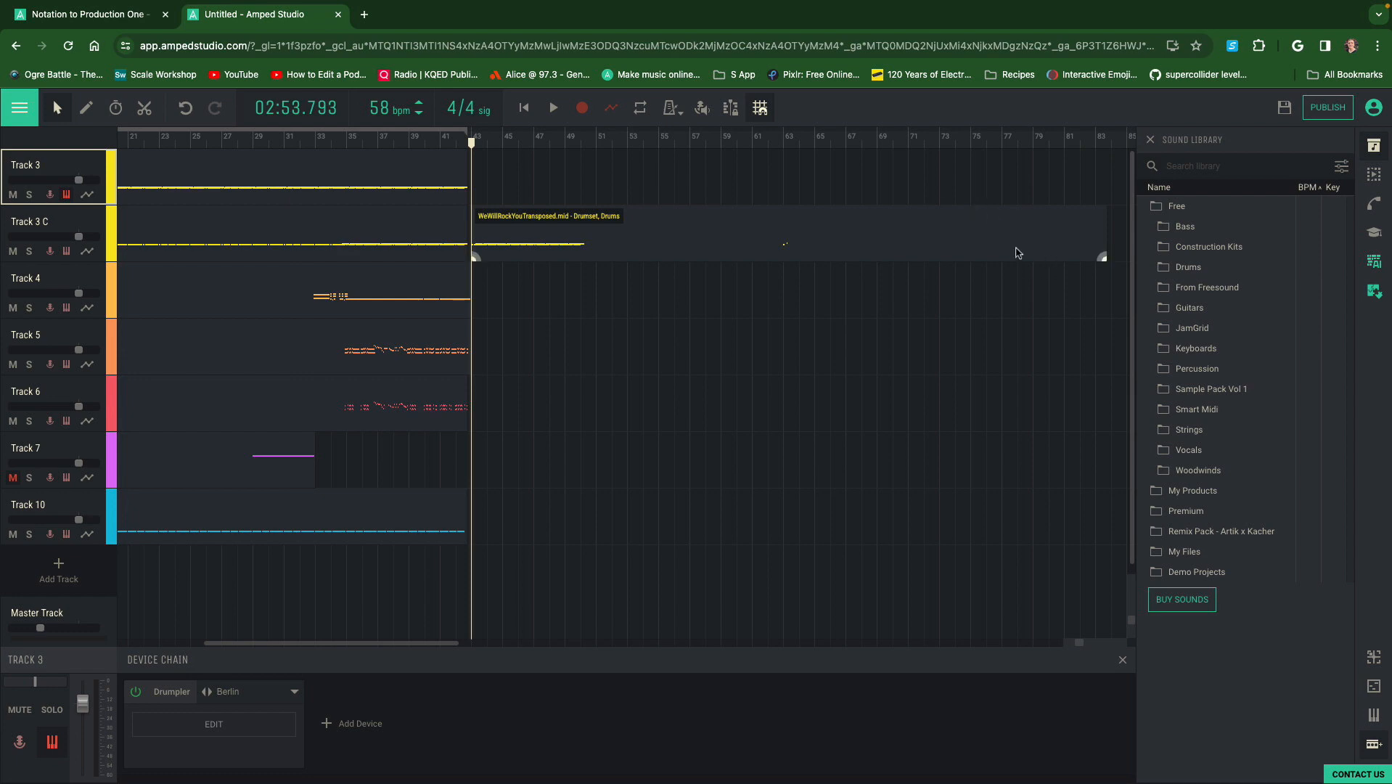
Shorten Track 3 C's second Drumset region to end at about measure 45 and listen to the ending from measure 43
drag(1103, 257, 512, 254)
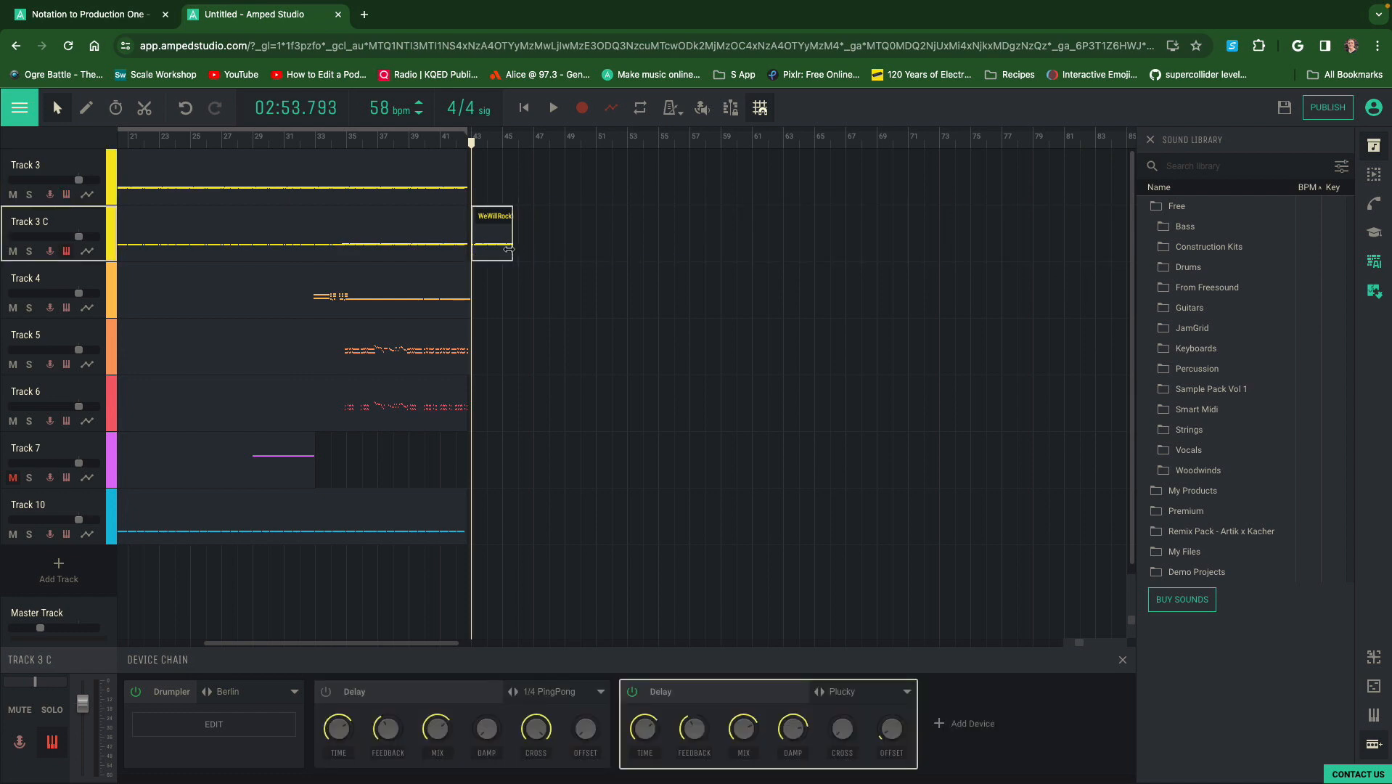
right_click(512, 253)
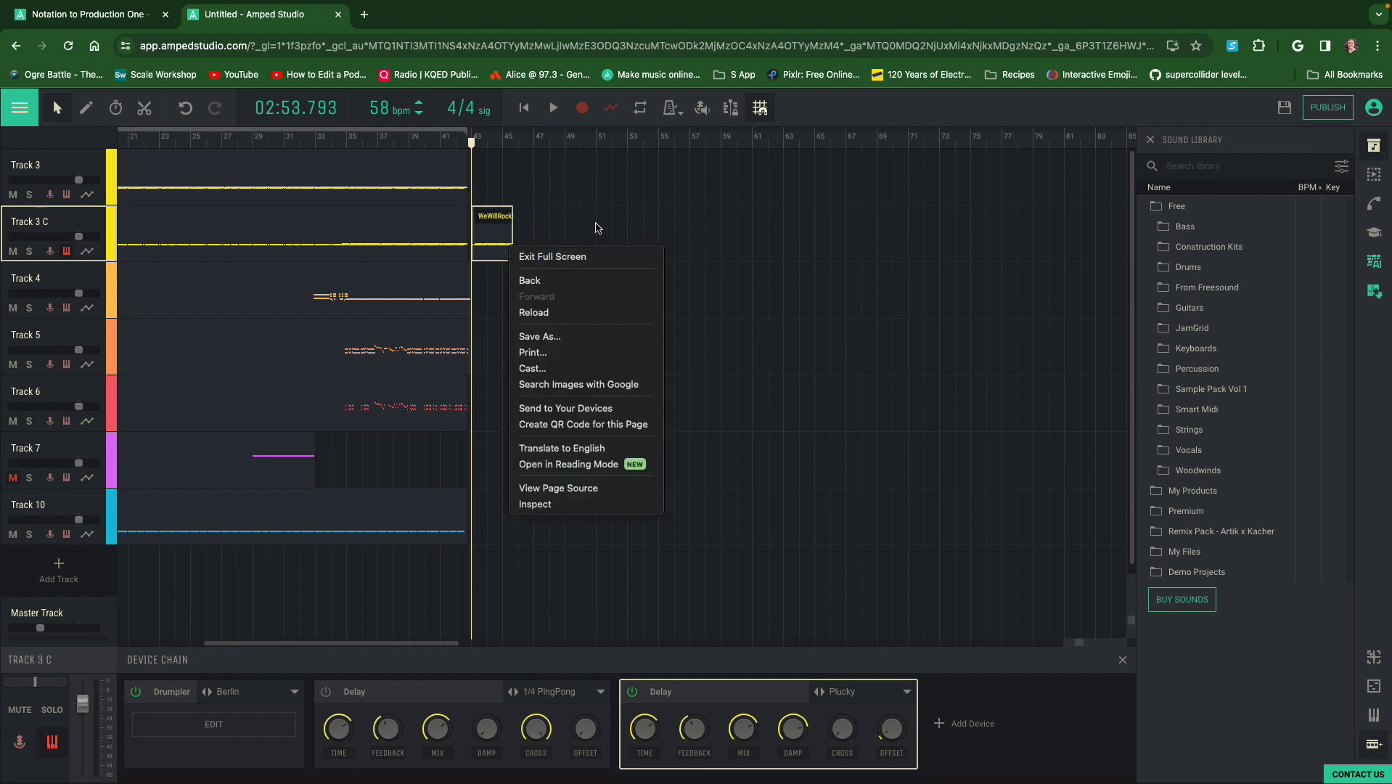
click(595, 228)
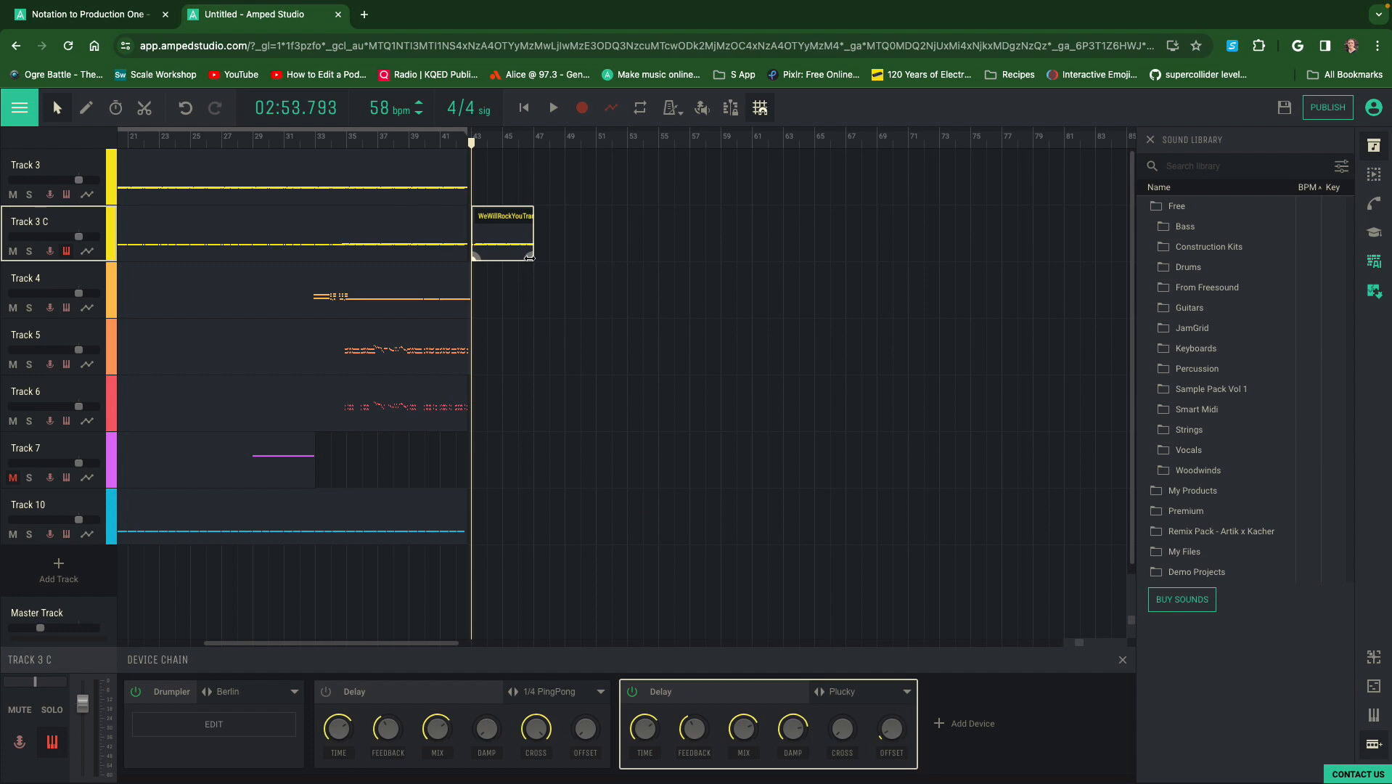
drag(529, 257, 496, 257)
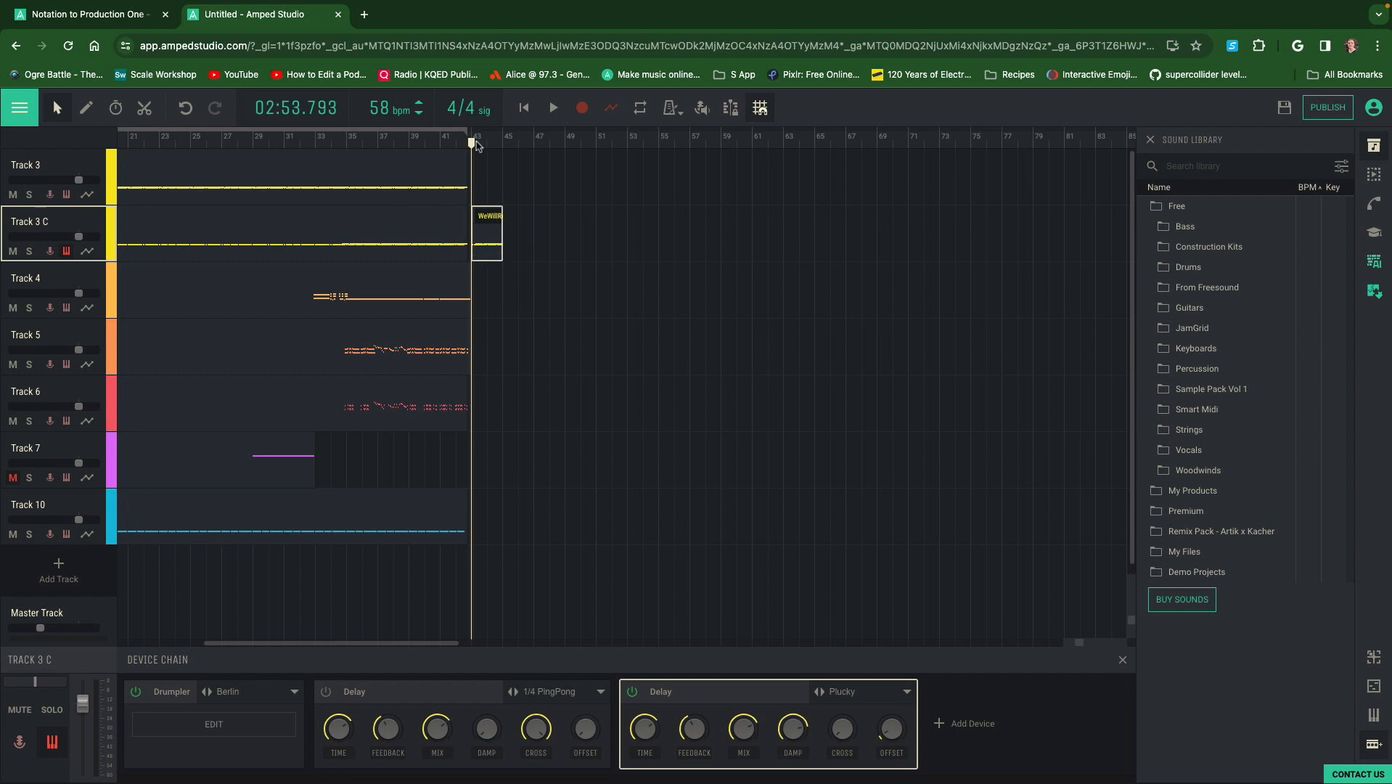
key(space)
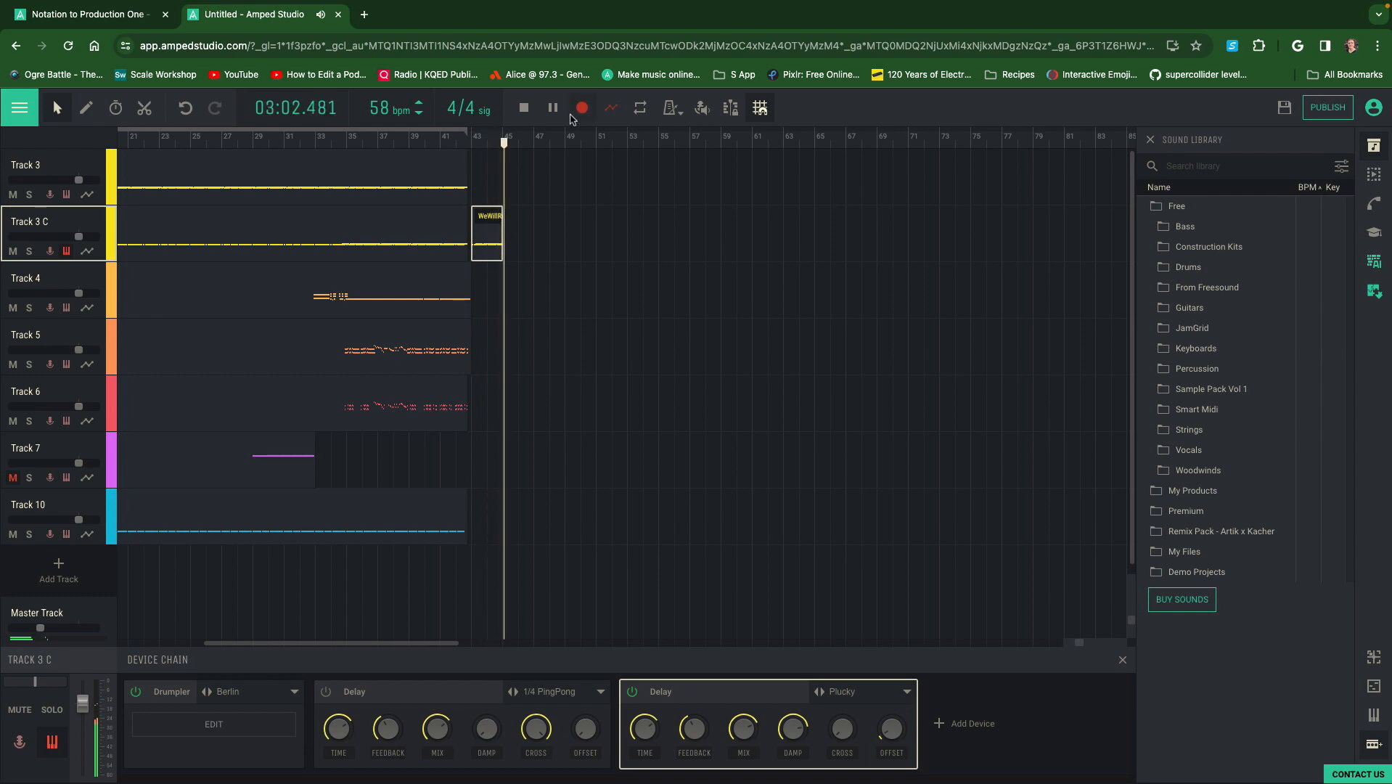
click(524, 110)
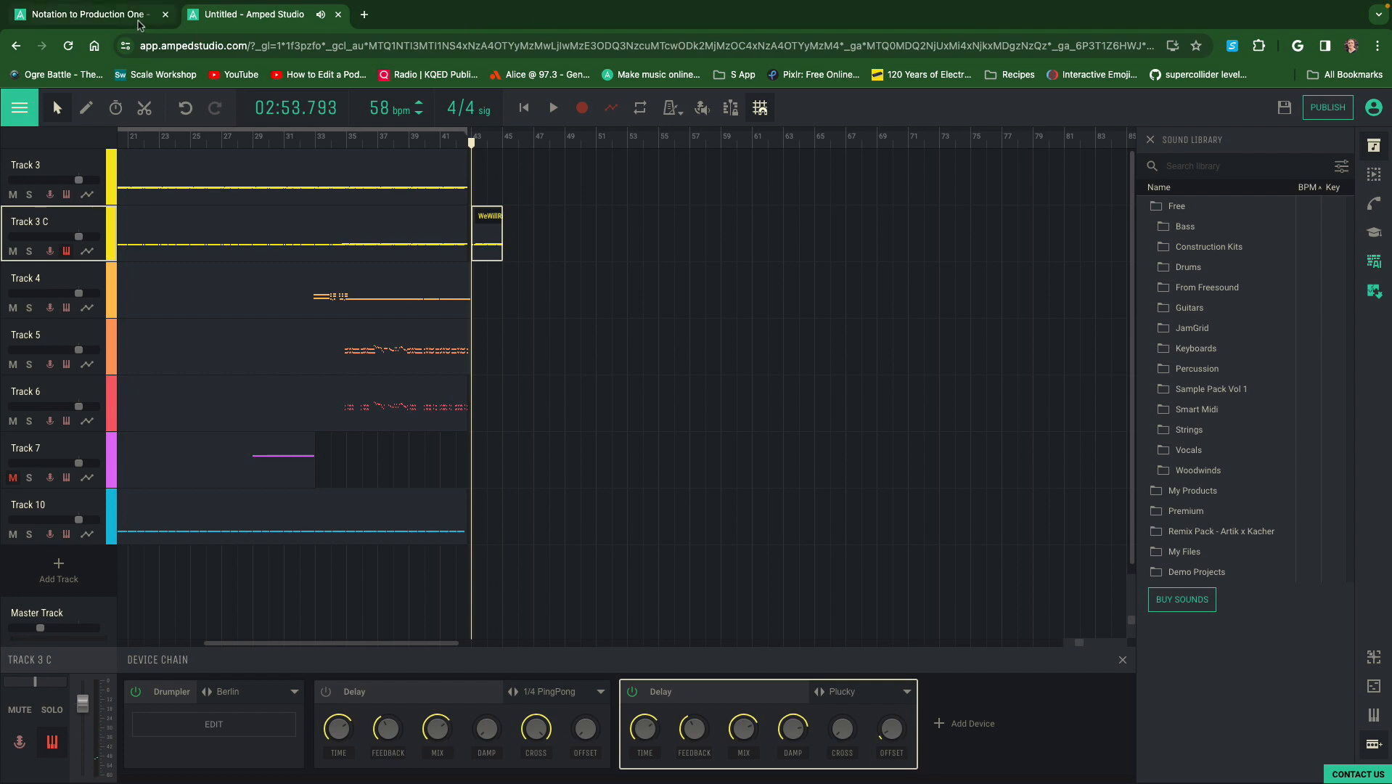
Switch to the Notation to Production project, play it, and examine the device chains of Track 3 C and Track 3
click(139, 22)
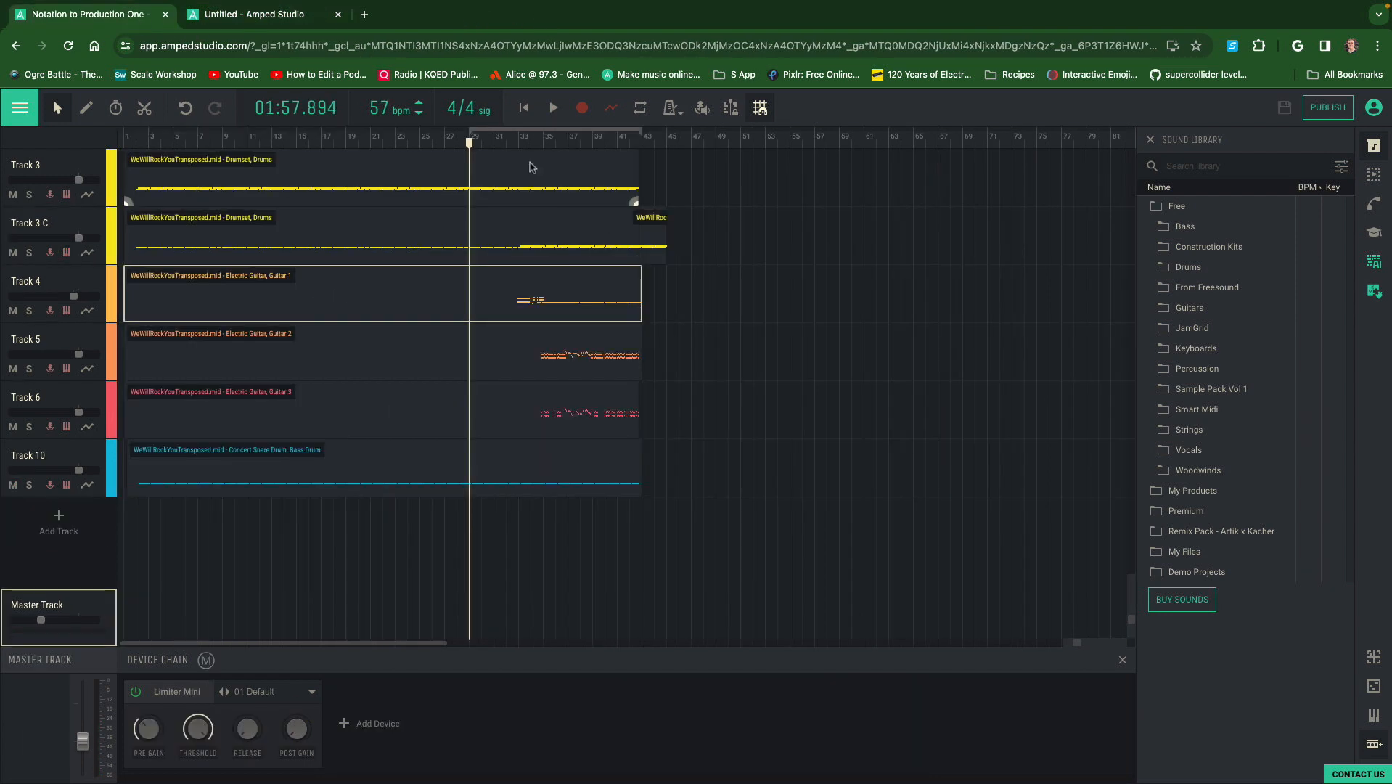
click(553, 108)
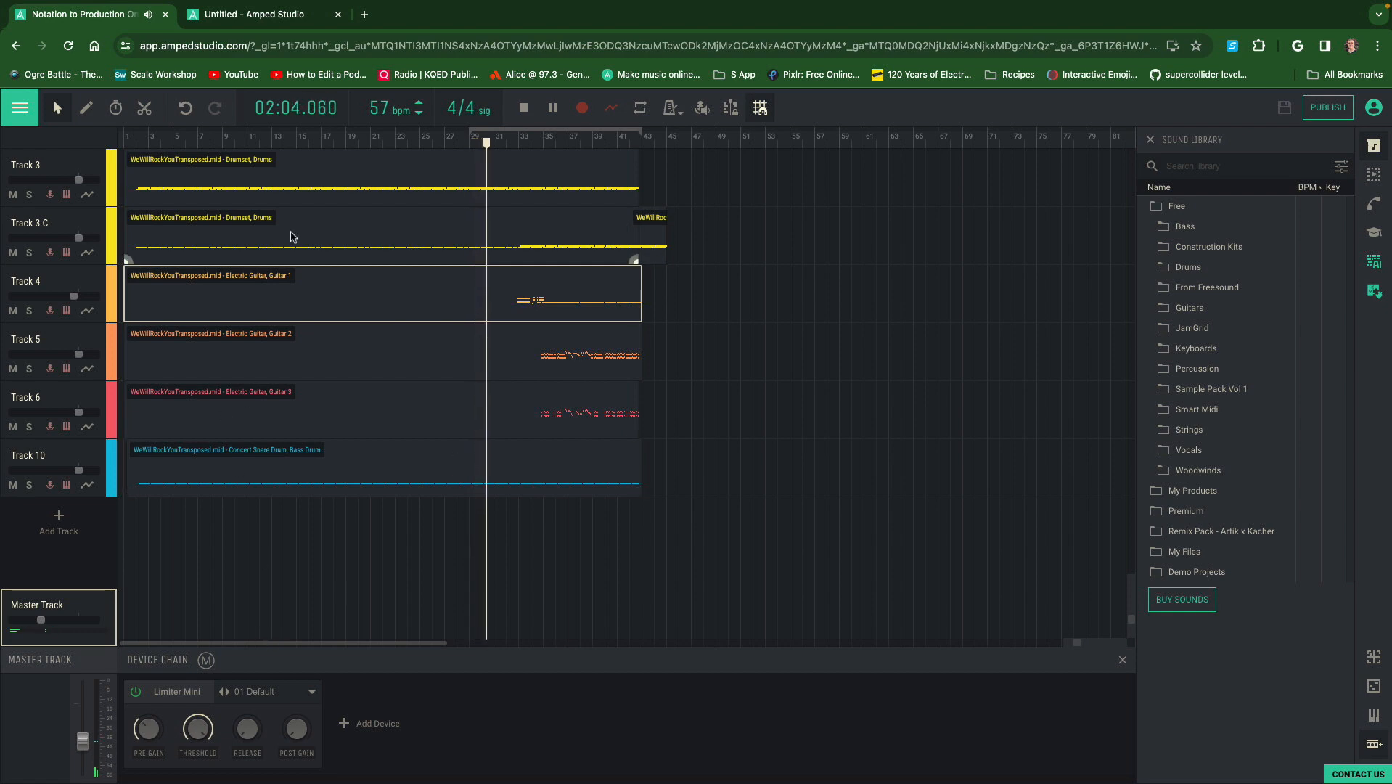
click(80, 223)
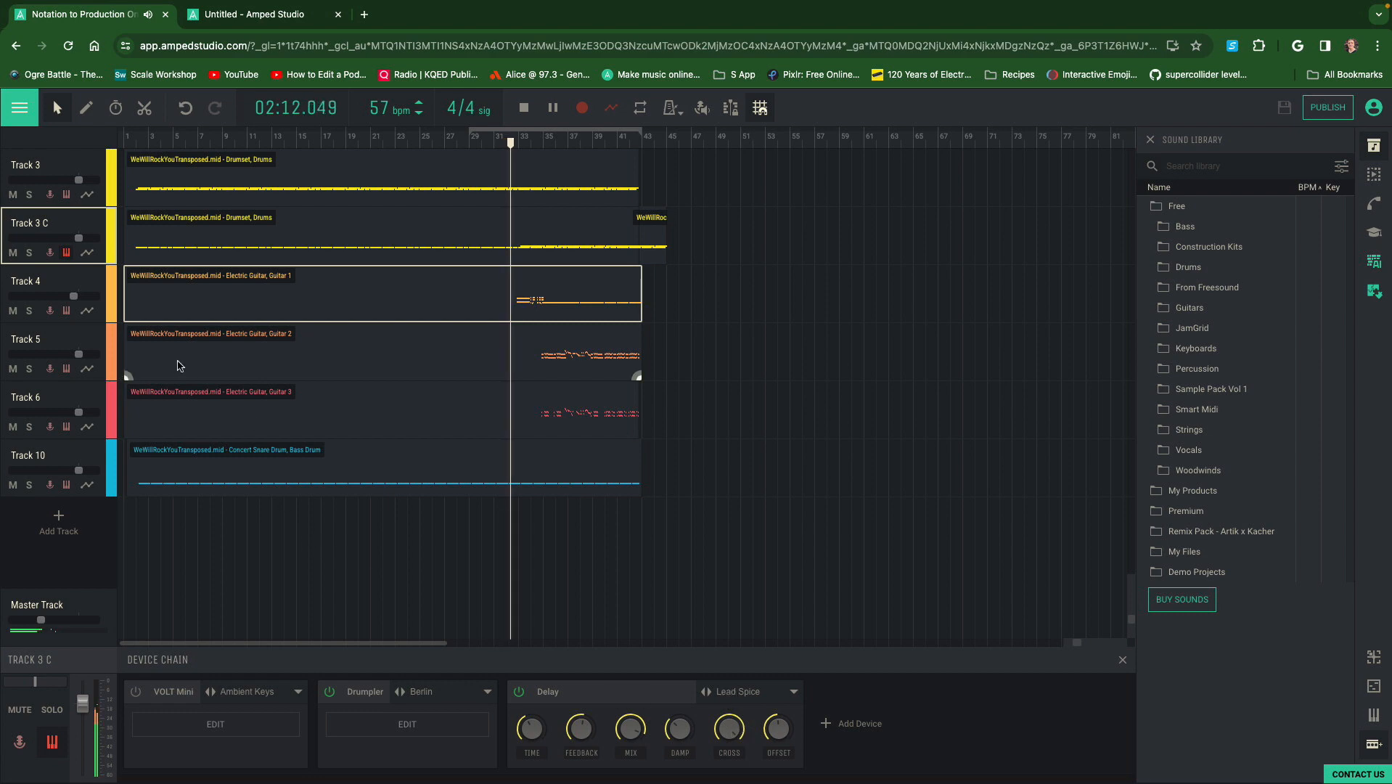
click(99, 166)
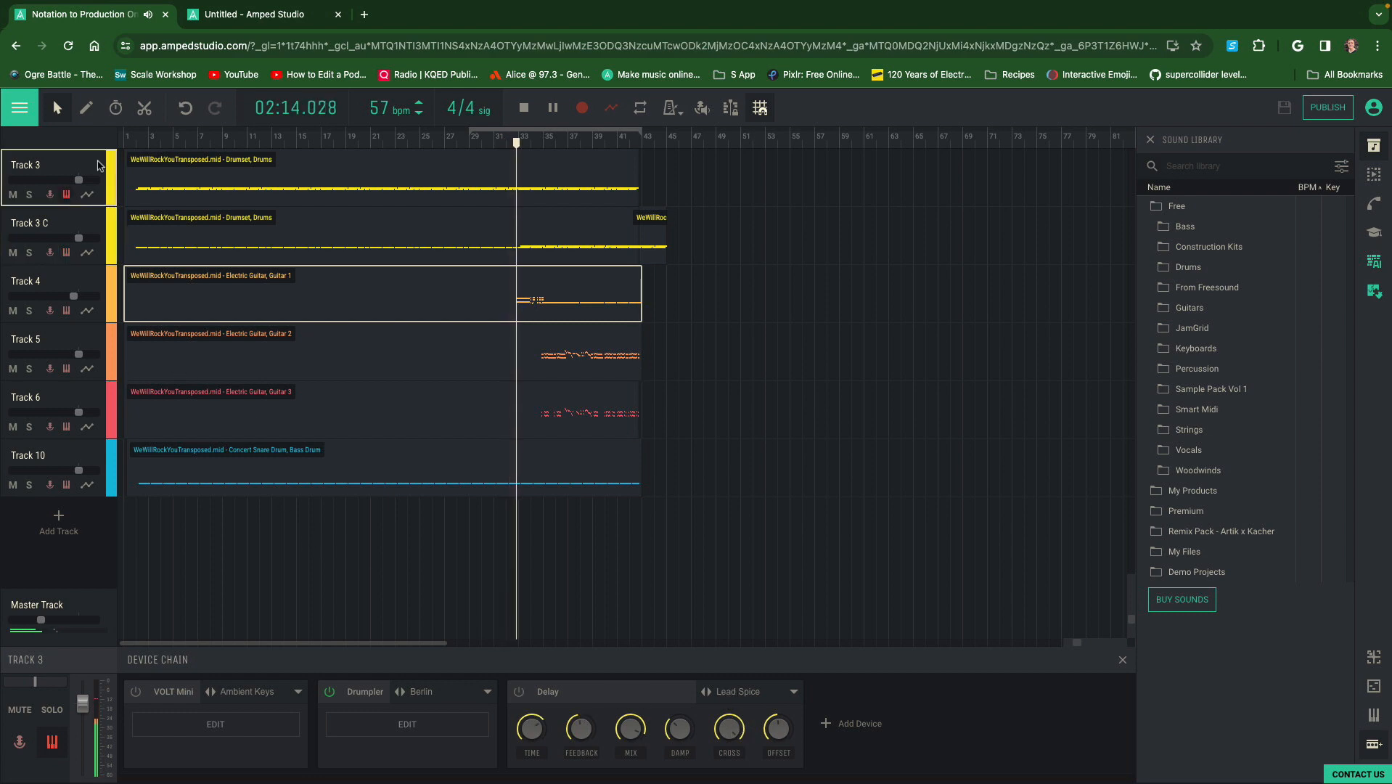
Examine the device chains of Track 3 C and Track 4 during playback, and stop the song after the arrangement's ending
click(82, 228)
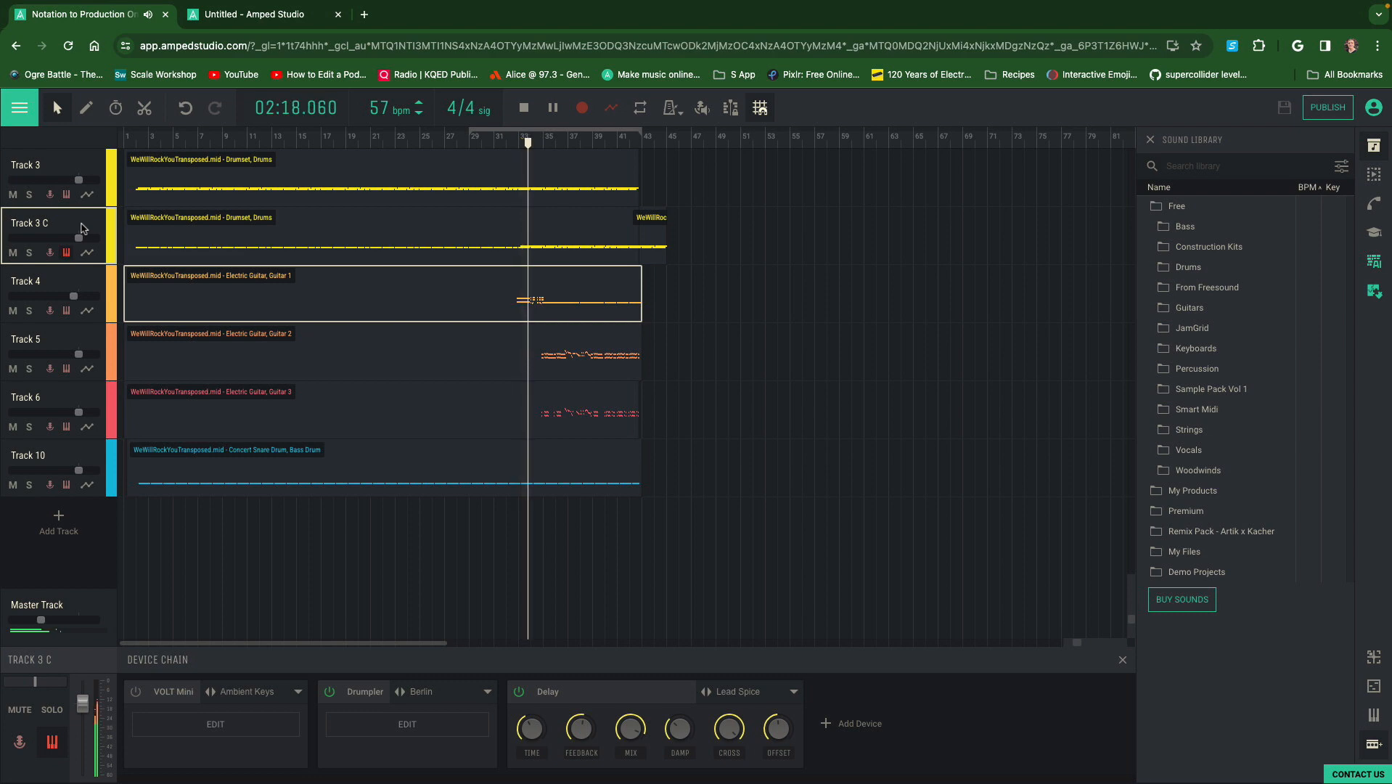
click(99, 279)
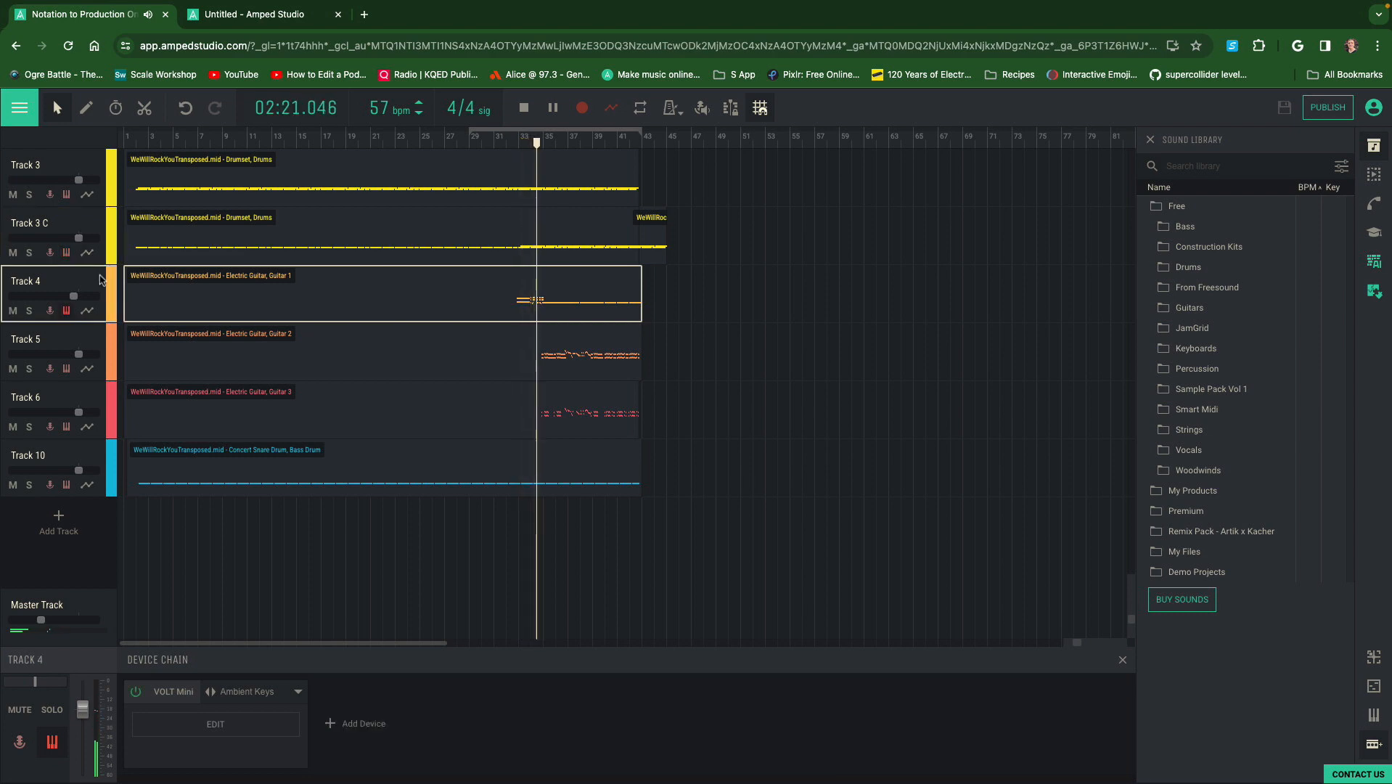
click(101, 229)
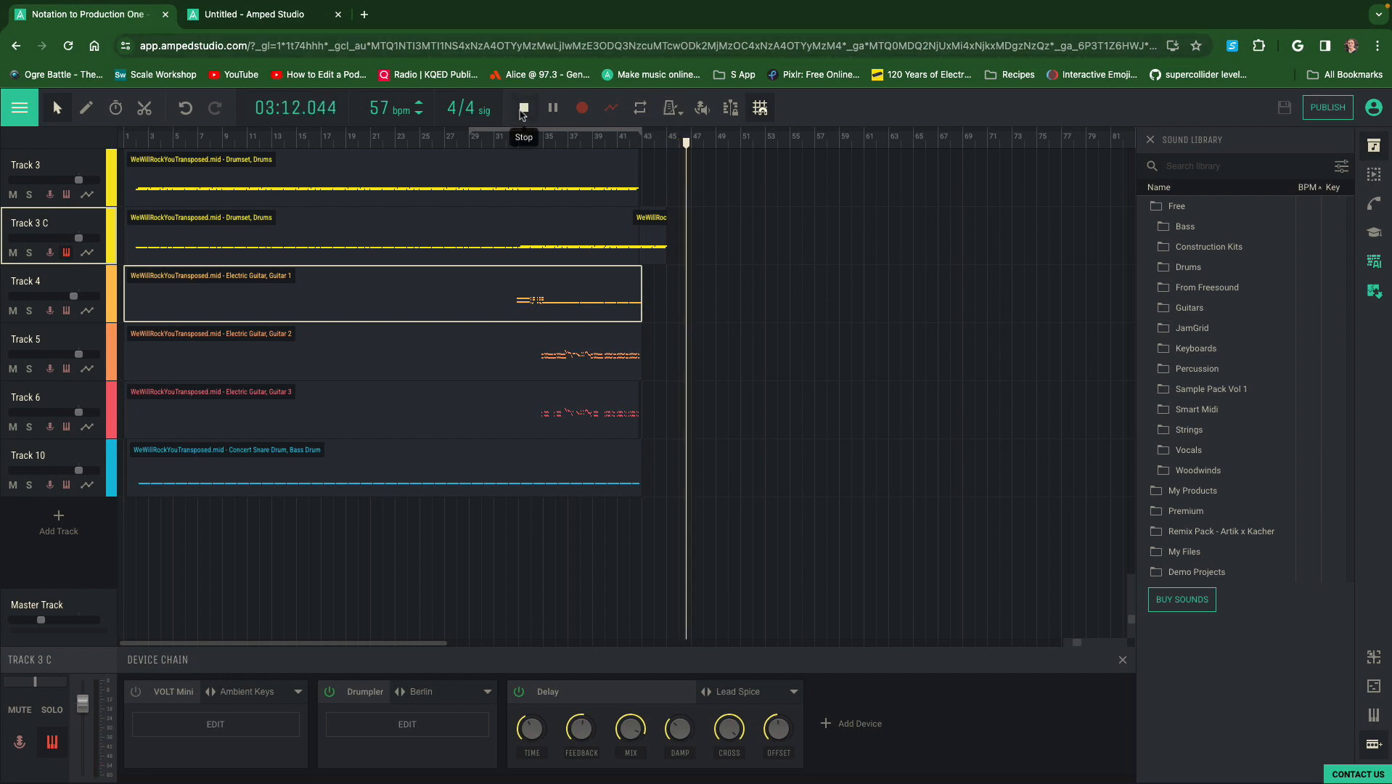
click(523, 108)
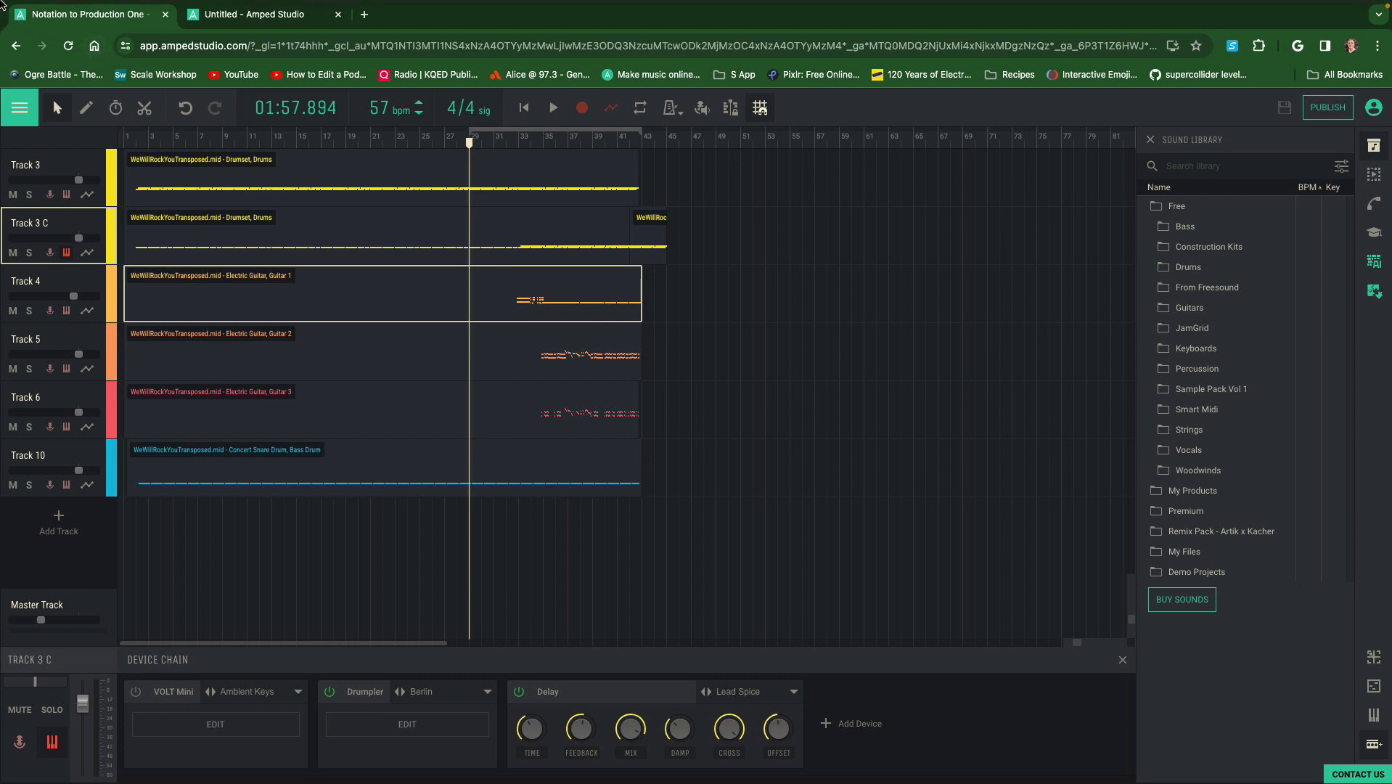
mouse_move(3, 4)
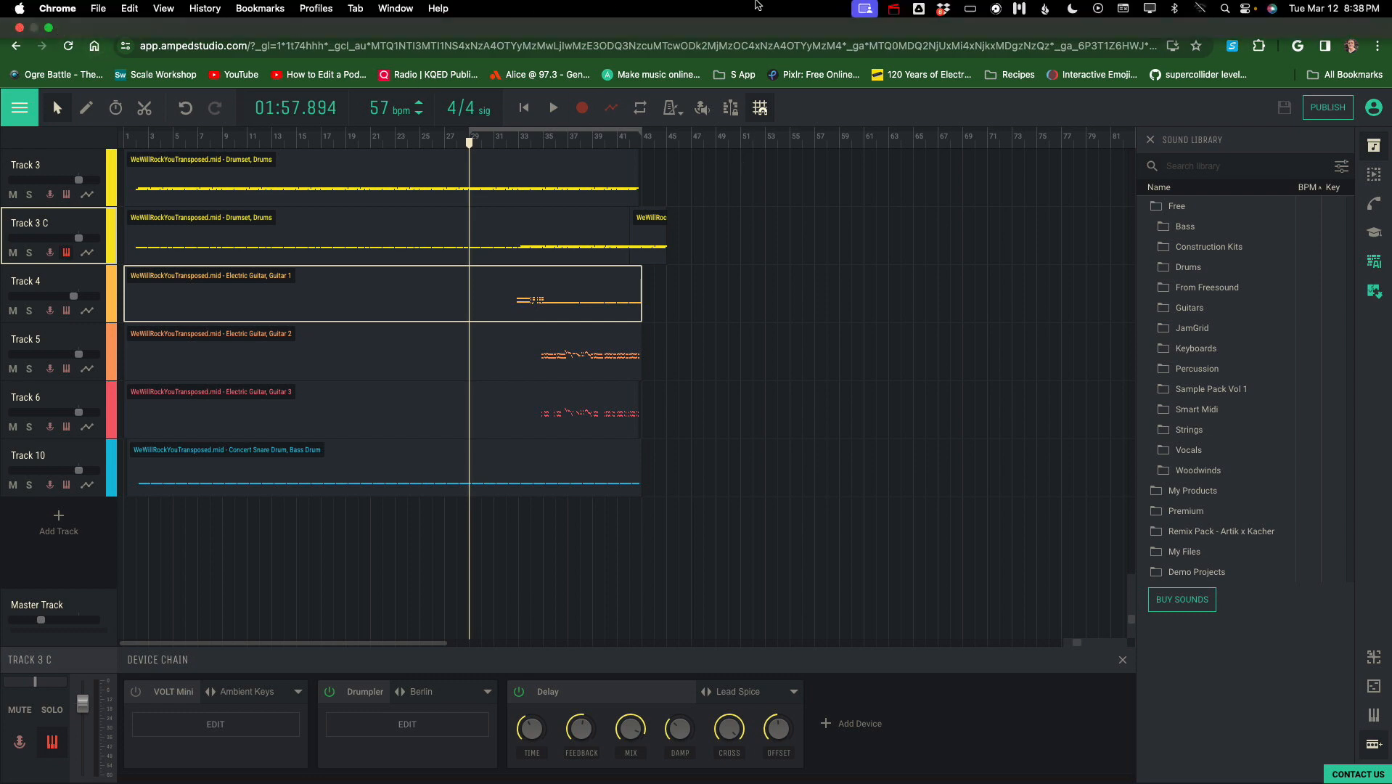
click(865, 9)
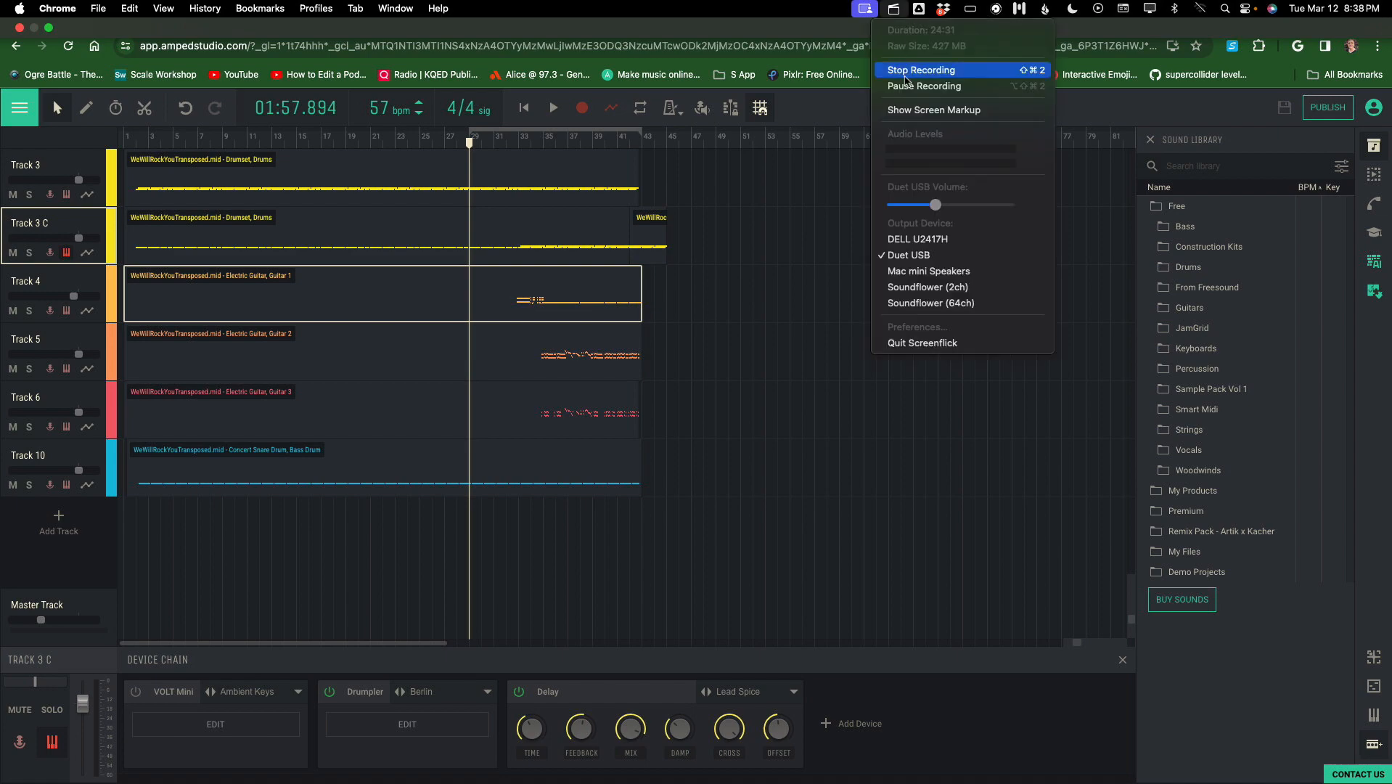